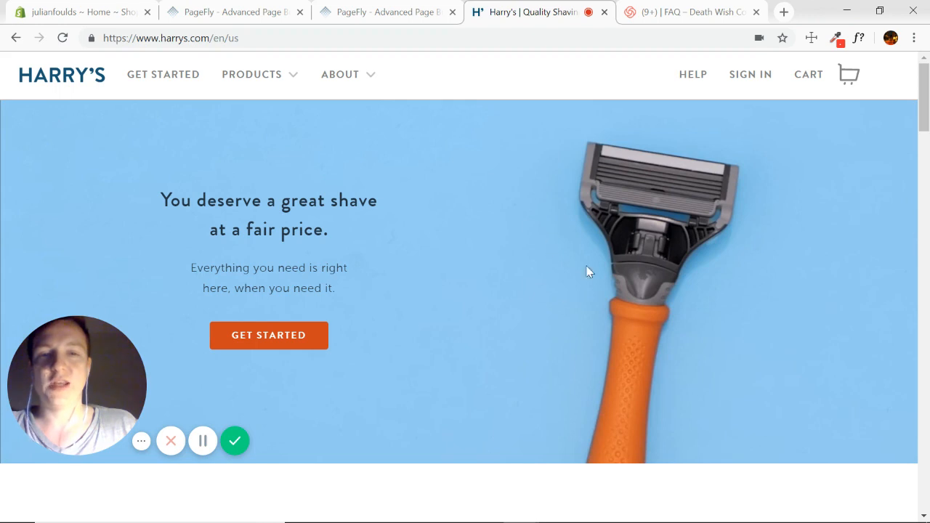
Step: Examine the Harry's home page, focusing on the hero banner's heading, subtext and button, plus the feature and product sections below
{"action": "left_click_drag", "start_coordinate": [161, 198], "coordinate": [425, 271]}
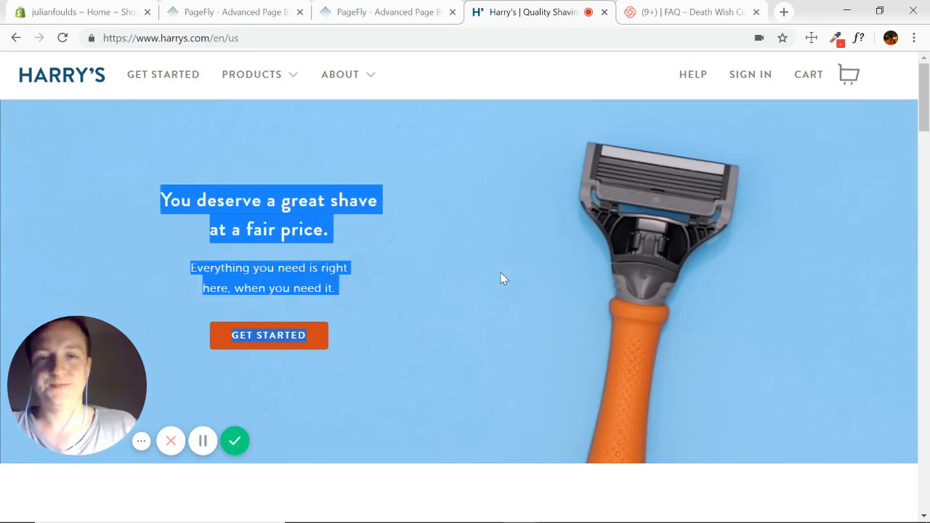
{"action": "left_click", "coordinate": [334, 198]}
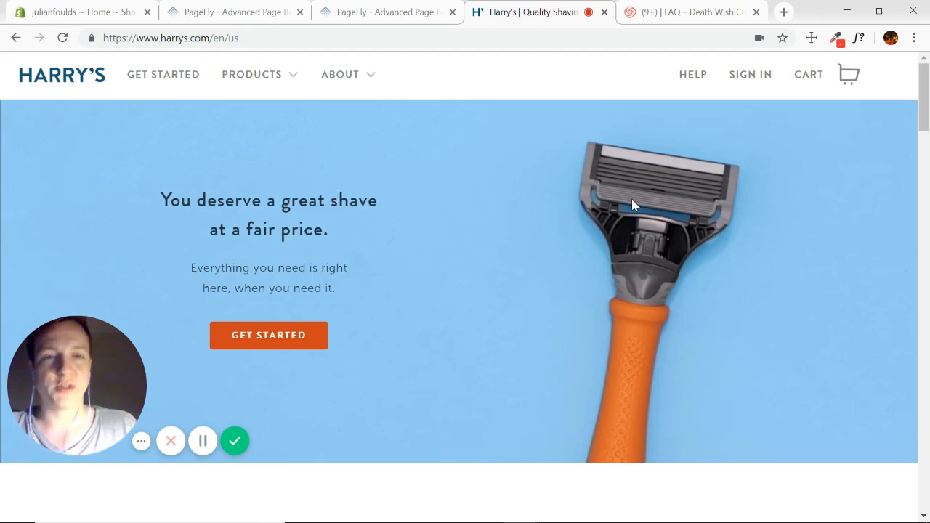
{"action": "left_click_drag", "start_coordinate": [166, 198], "coordinate": [382, 286]}
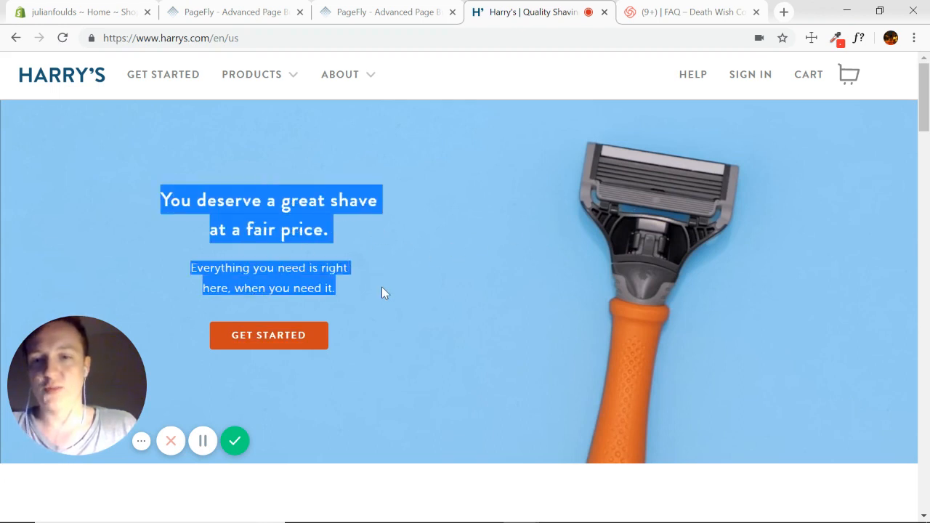
{"action": "left_click", "coordinate": [319, 209]}
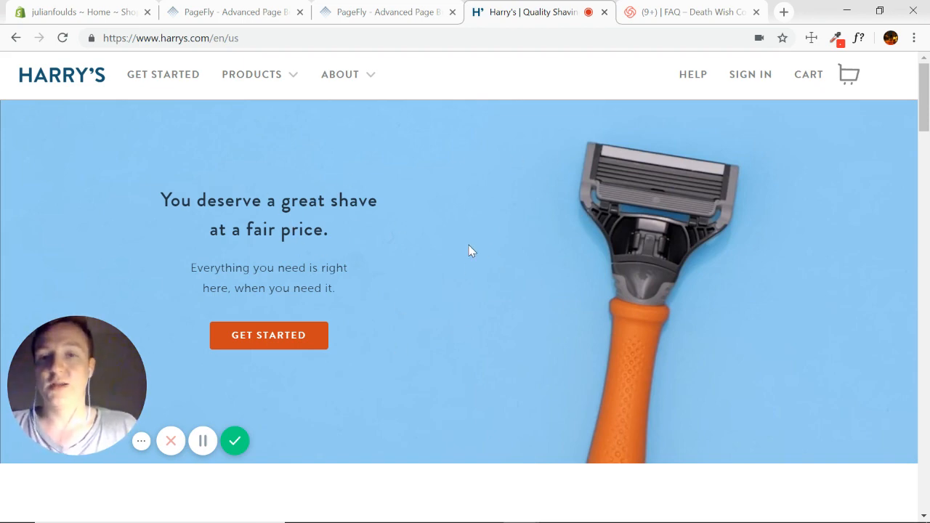
{"action": "scroll", "coordinate": [542, 250], "scroll_direction": "down", "scroll_amount": 3}
{"action": "scroll", "coordinate": [551, 256], "scroll_direction": "up", "scroll_amount": 3}
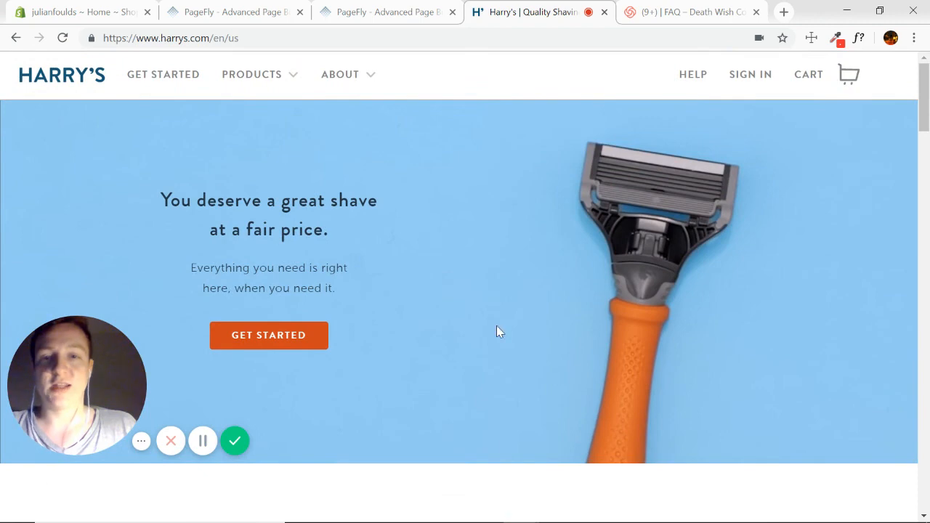
{"action": "scroll", "coordinate": [496, 290], "scroll_direction": "down", "scroll_amount": 4}
{"action": "scroll", "coordinate": [540, 326], "scroll_direction": "up", "scroll_amount": 4}
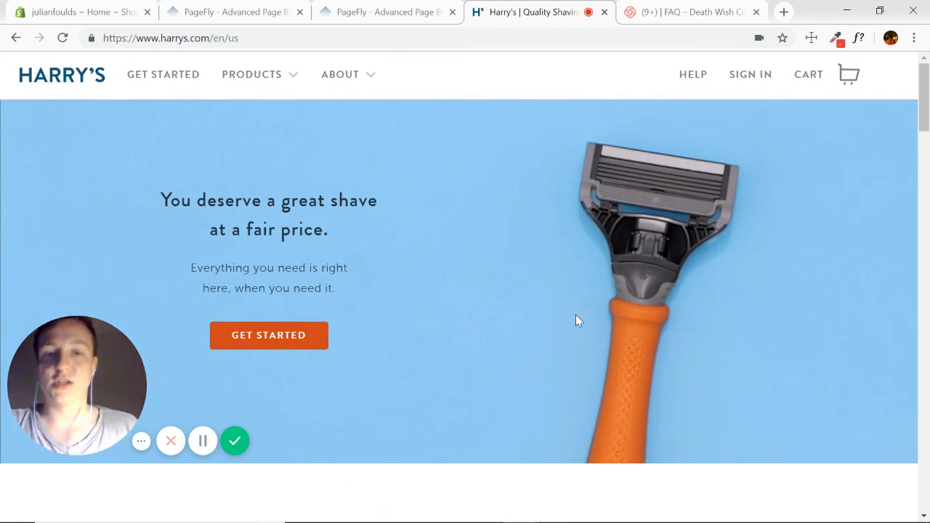
{"action": "scroll", "coordinate": [494, 262], "scroll_direction": "down", "scroll_amount": 5}
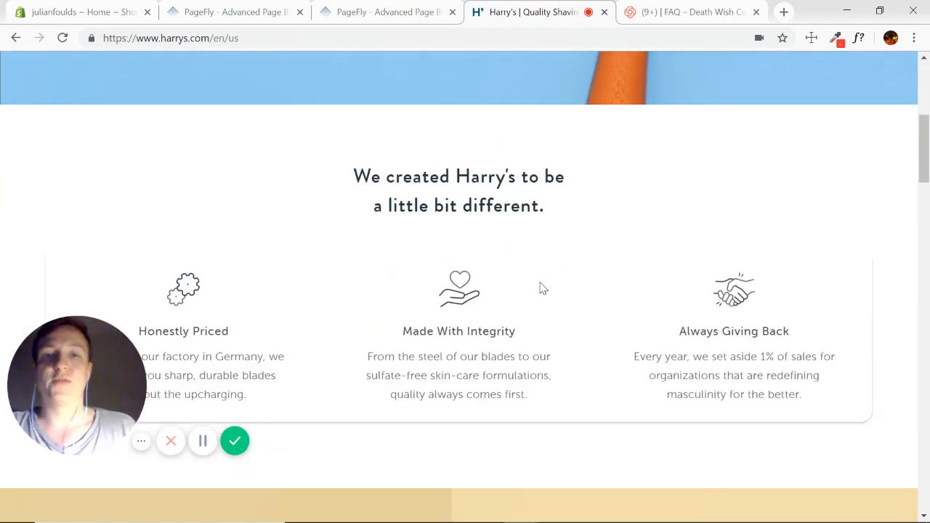
{"action": "scroll", "coordinate": [542, 286], "scroll_direction": "up", "scroll_amount": 5}
{"action": "left_click_drag", "start_coordinate": [165, 199], "coordinate": [390, 233]}
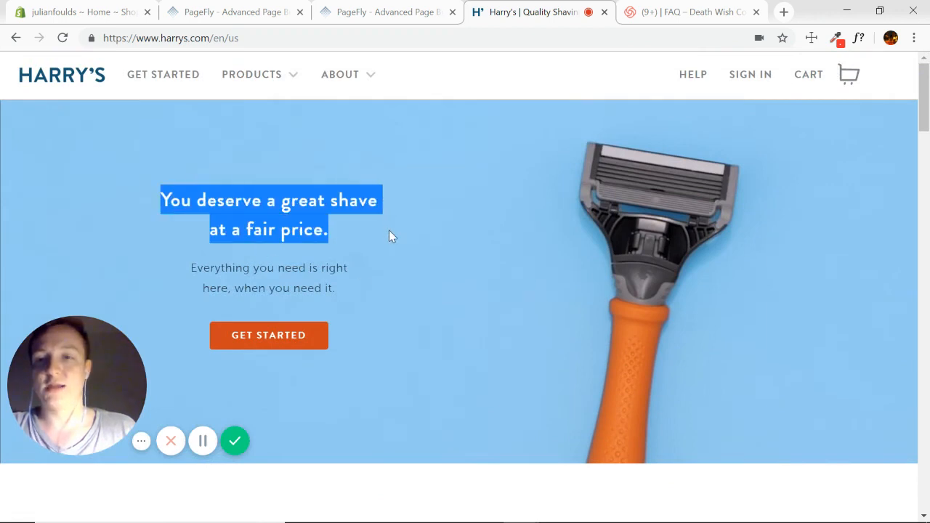
{"action": "left_click_drag", "start_coordinate": [192, 268], "coordinate": [376, 306]}
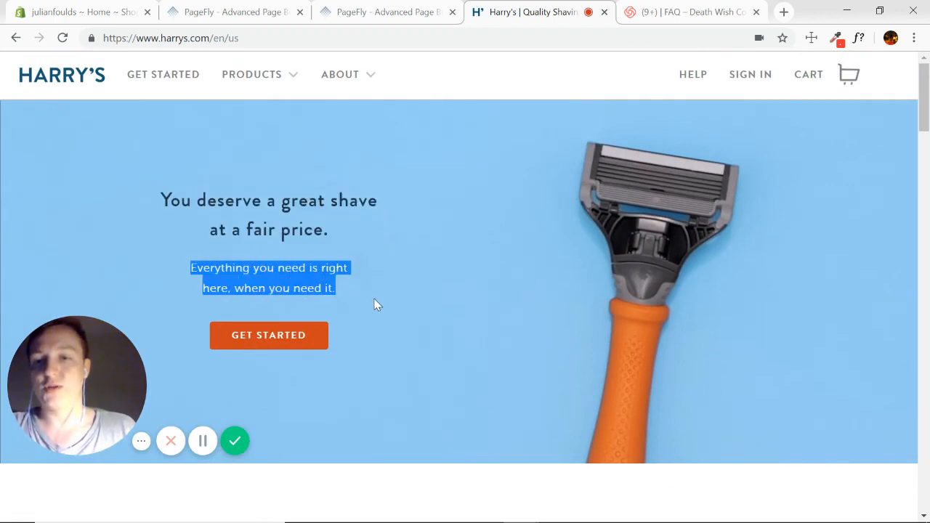
{"action": "left_click", "coordinate": [299, 271]}
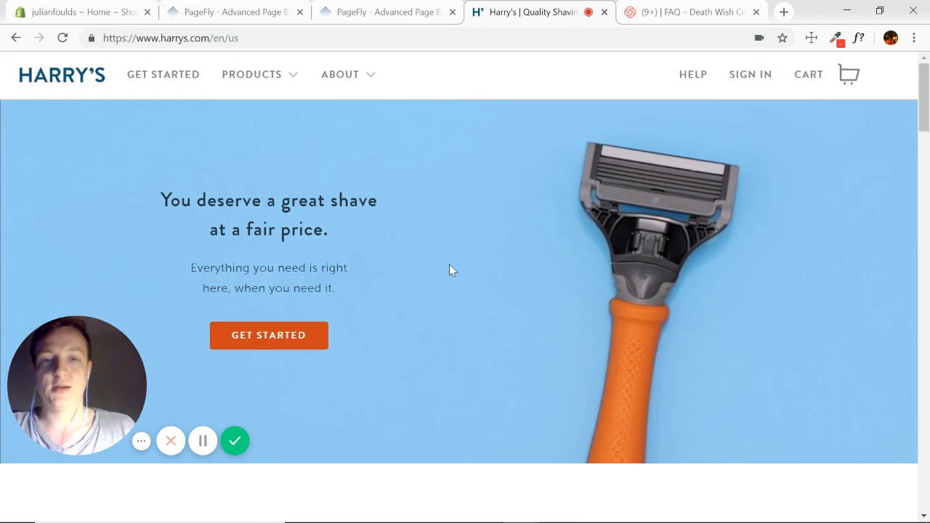
{"action": "scroll", "coordinate": [477, 241], "scroll_direction": "down", "scroll_amount": 7}
{"action": "scroll", "coordinate": [493, 204], "scroll_direction": "down", "scroll_amount": 10}
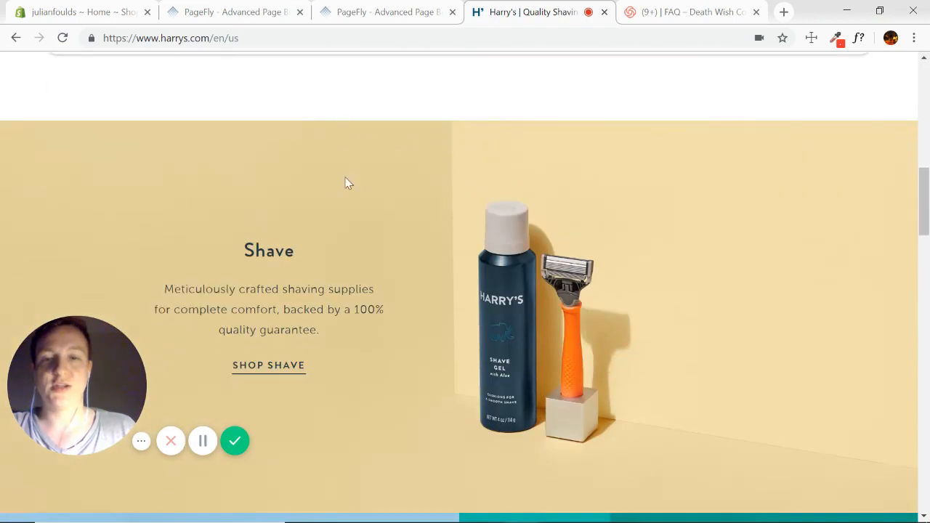
{"action": "scroll", "coordinate": [338, 241], "scroll_direction": "down", "scroll_amount": 10}
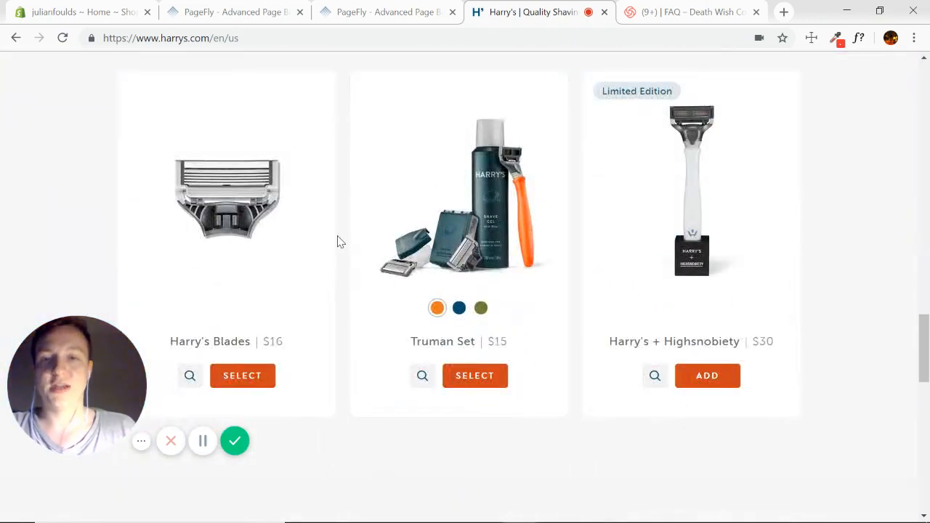
{"action": "scroll", "coordinate": [346, 285], "scroll_direction": "up", "scroll_amount": 10}
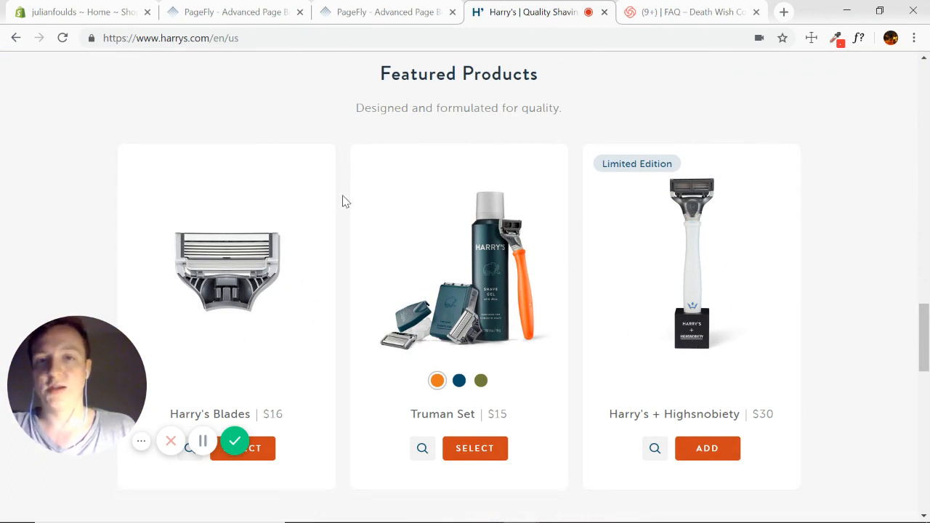
{"action": "scroll", "coordinate": [347, 202], "scroll_direction": "up", "scroll_amount": 15}
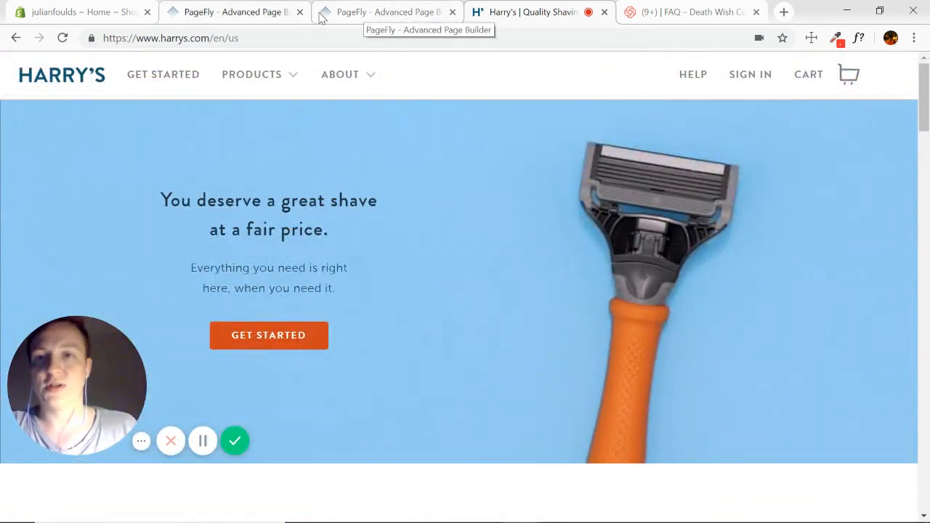
{"action": "left_click", "coordinate": [377, 16]}
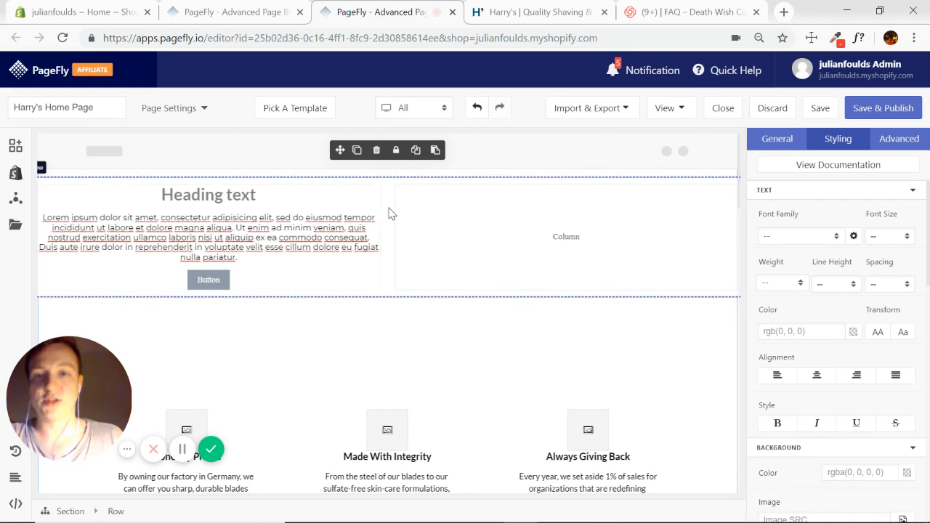
{"action": "left_click", "coordinate": [913, 191]}
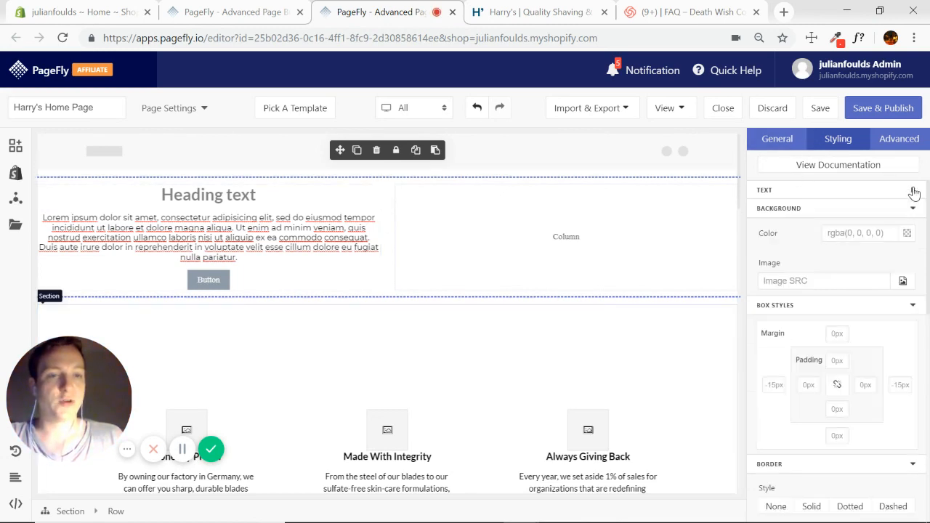
{"action": "left_click", "coordinate": [902, 282]}
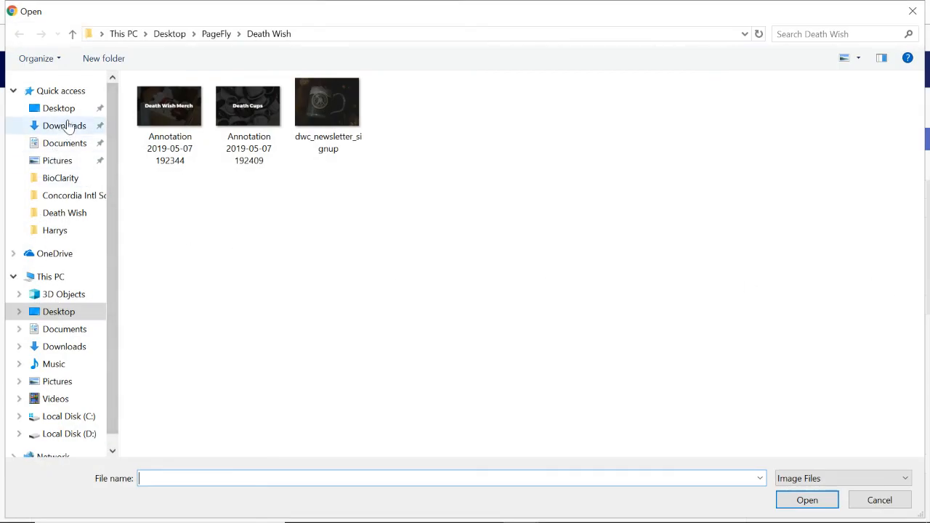
{"action": "left_click", "coordinate": [58, 108]}
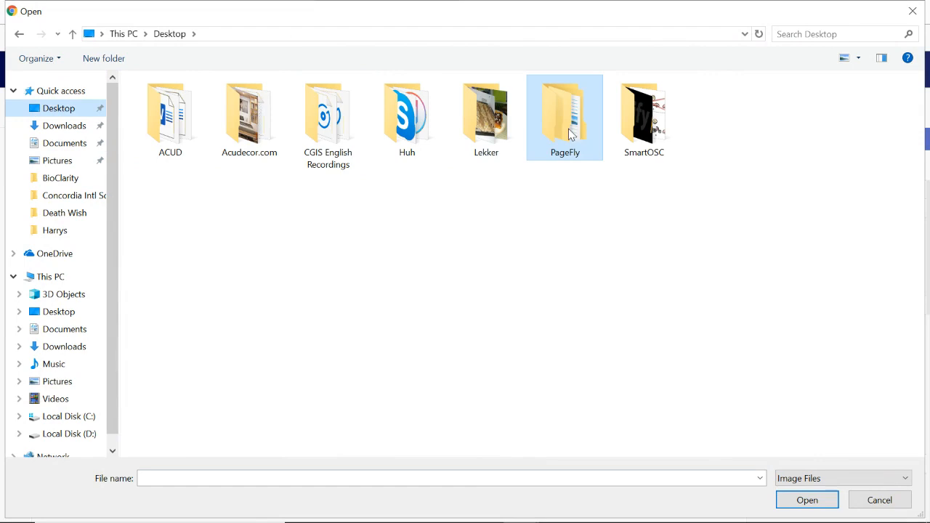
{"action": "double_click", "coordinate": [568, 129]}
{"action": "double_click", "coordinate": [407, 117]}
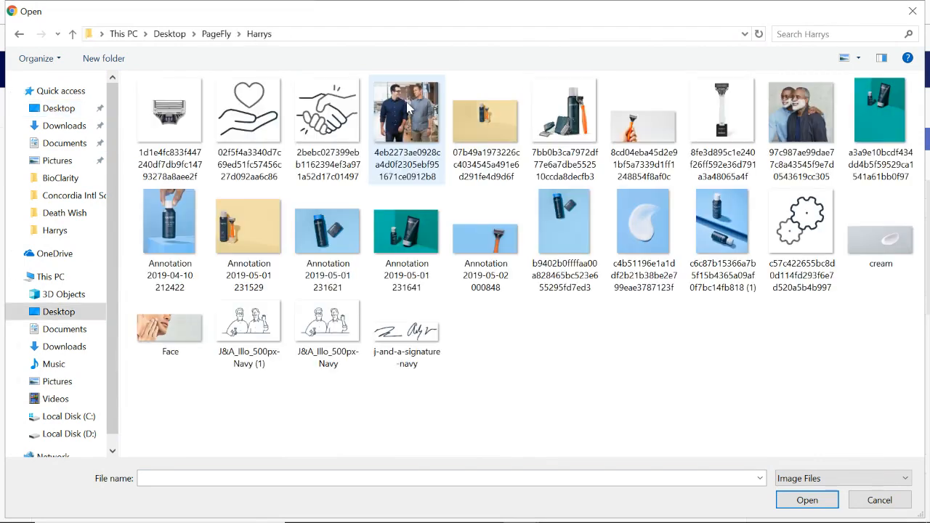
{"action": "double_click", "coordinate": [483, 288]}
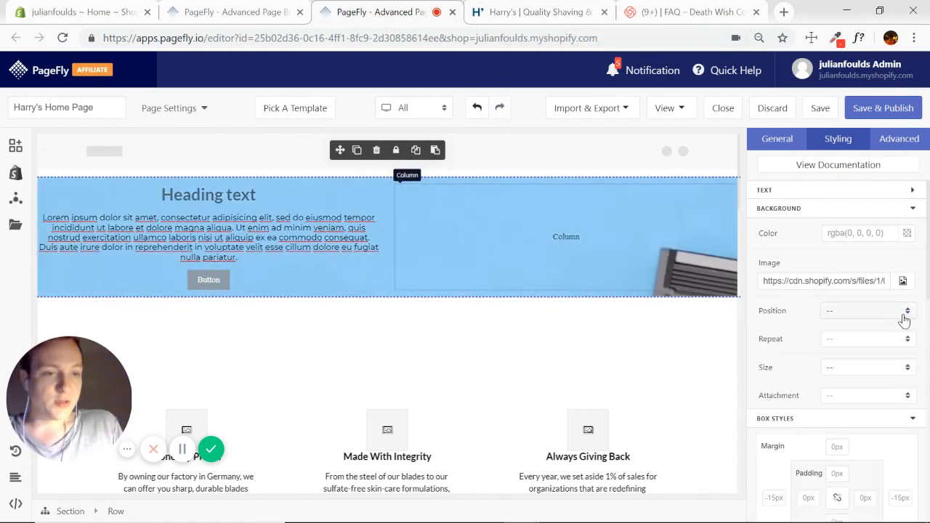
{"action": "left_click", "coordinate": [908, 368]}
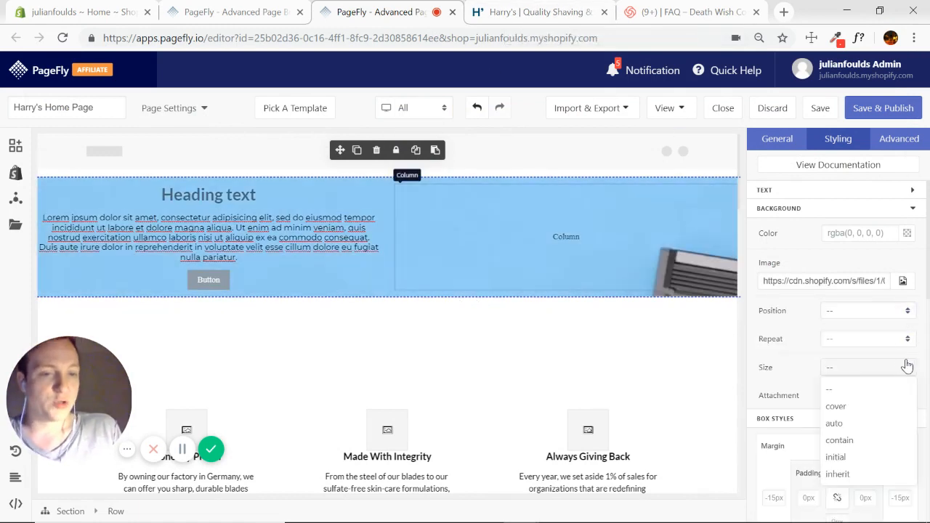
{"action": "left_click", "coordinate": [841, 410]}
Step: Try the center center position for the hero row's background image
{"action": "left_click", "coordinate": [907, 310]}
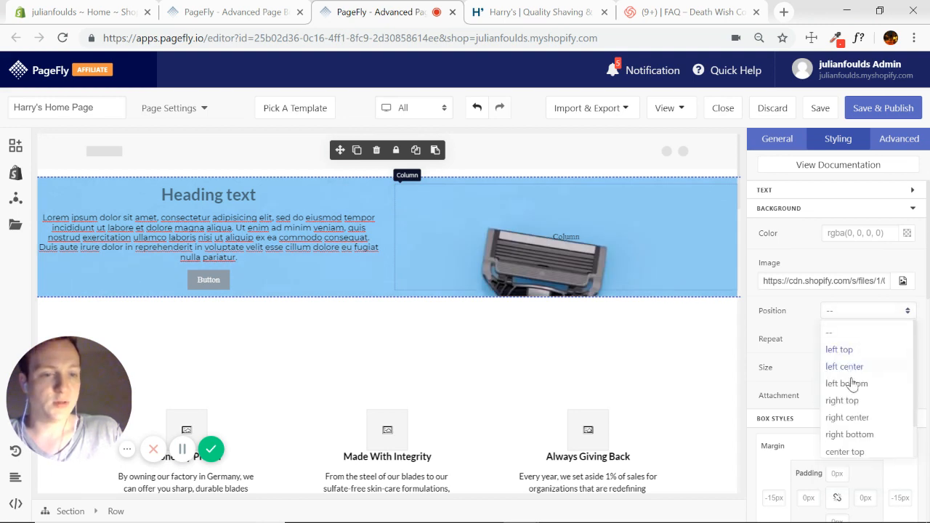
{"action": "left_click", "coordinate": [851, 430]}
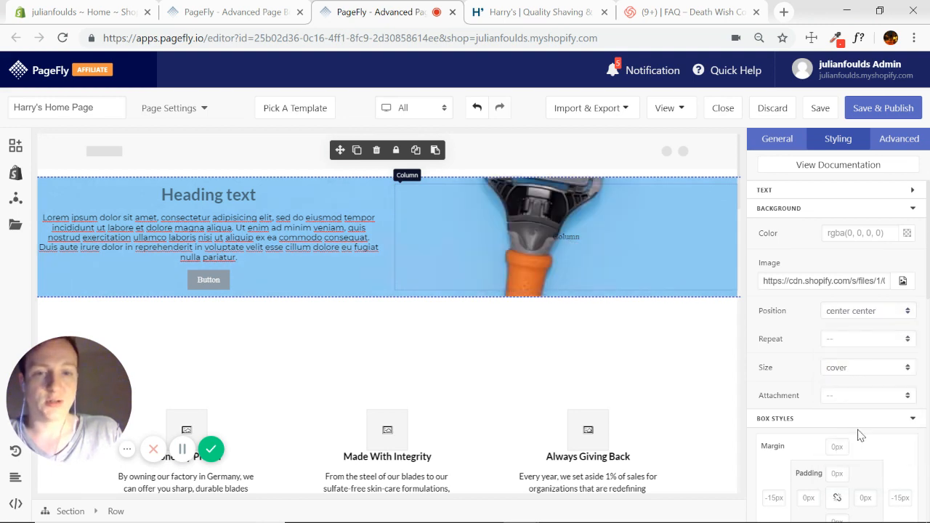
{"action": "left_click", "coordinate": [904, 311]}
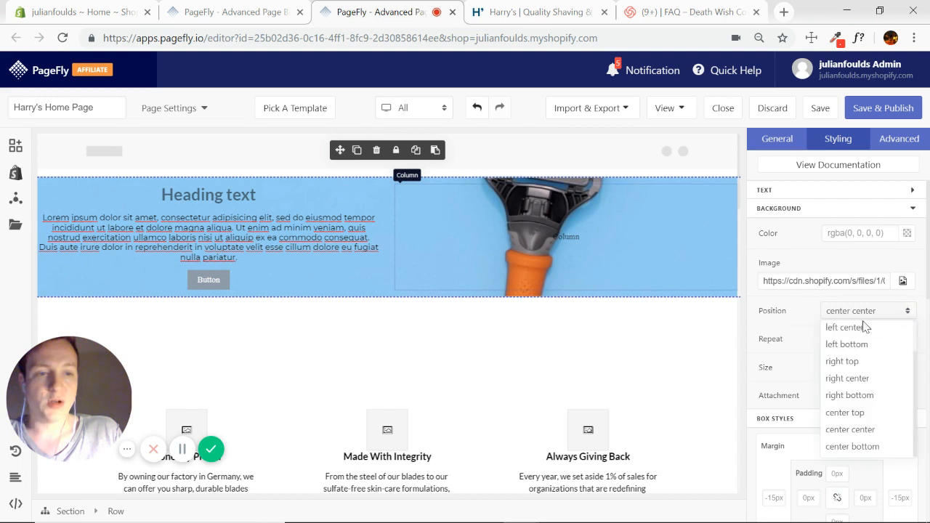
{"action": "left_click", "coordinate": [846, 335]}
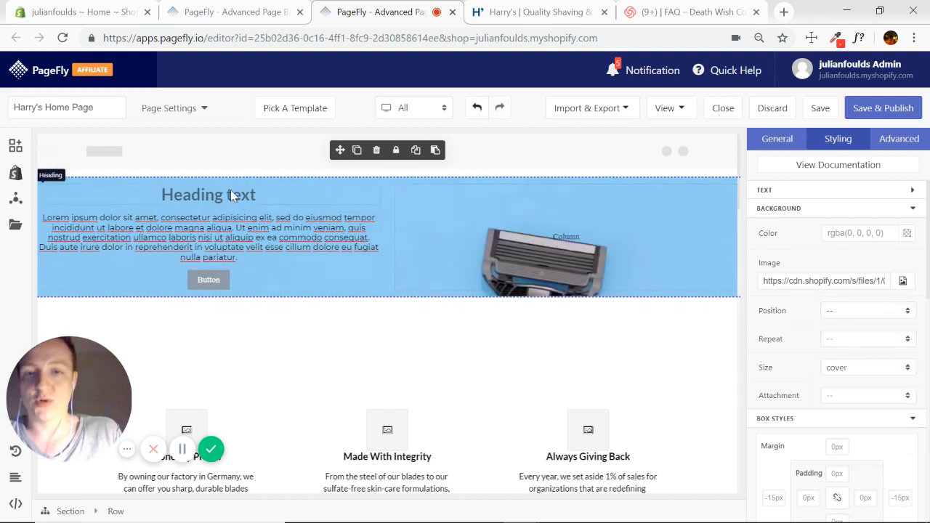
Step: Copy the hero heading from the Harry's site and set the PageFly heading text to "You deserve a great shave at a fair price."
{"action": "left_click", "coordinate": [533, 11]}
{"action": "triple_click", "coordinate": [301, 233]}
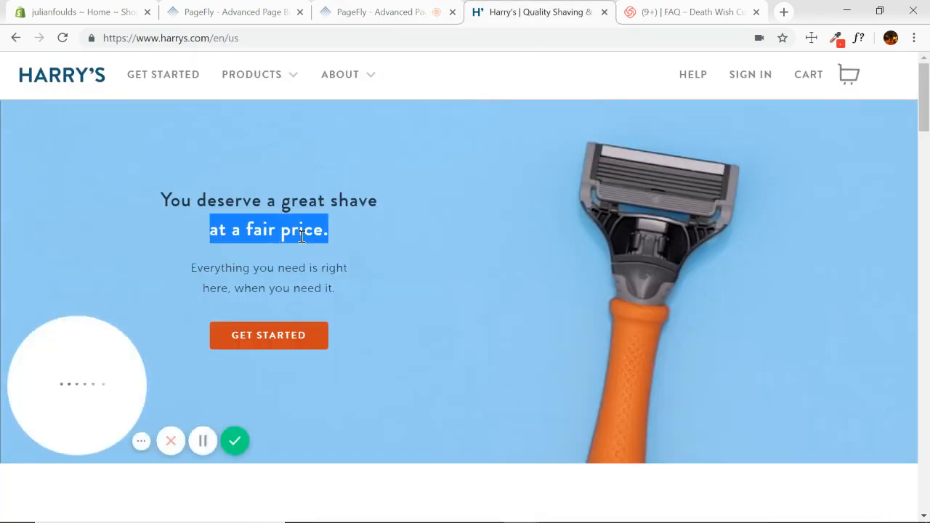
{"action": "left_click_drag", "start_coordinate": [302, 234], "coordinate": [166, 203]}
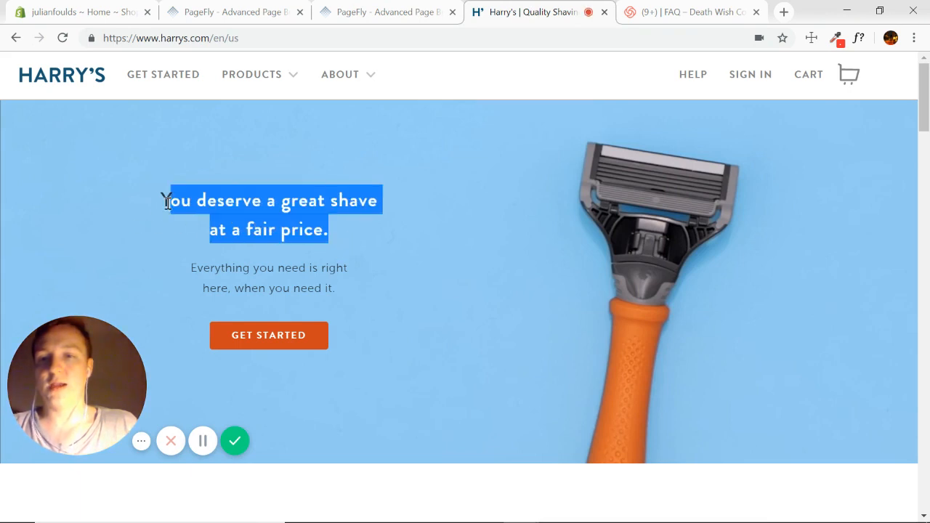
{"action": "left_click", "coordinate": [391, 12]}
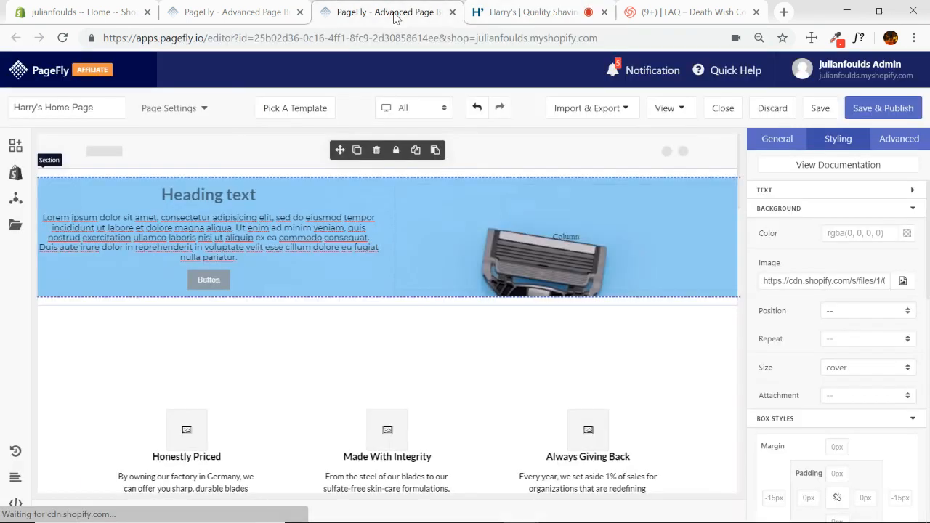
{"action": "left_click", "coordinate": [243, 207]}
{"action": "left_click", "coordinate": [779, 139]}
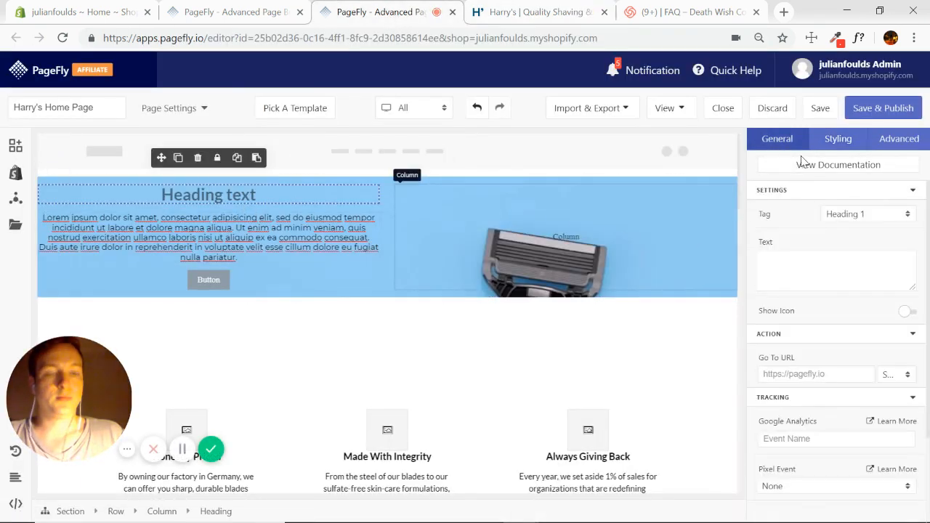
{"action": "type", "text": "You deserve a great shave at a fair price."}
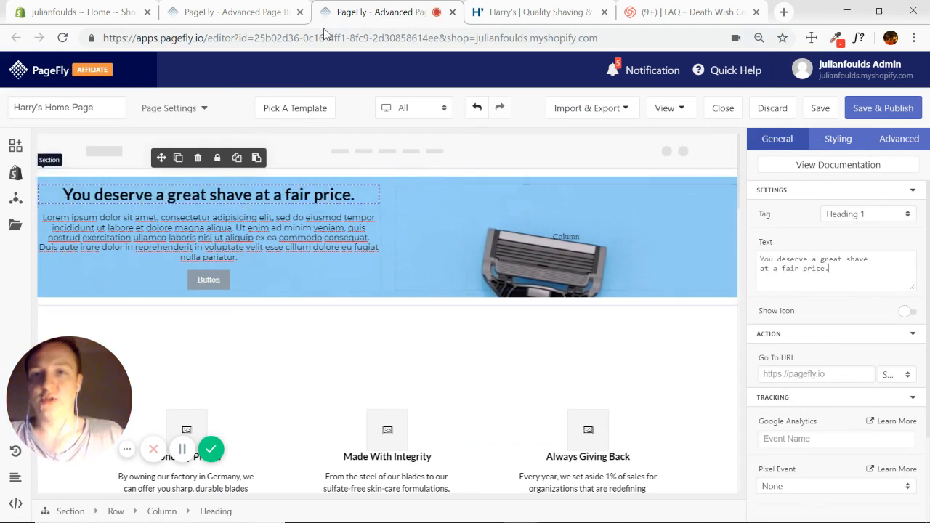
Step: Check the heading's layout on the Harry's site and insert a line break before "at a fair price." in the PageFly heading
{"action": "left_click", "coordinate": [526, 20]}
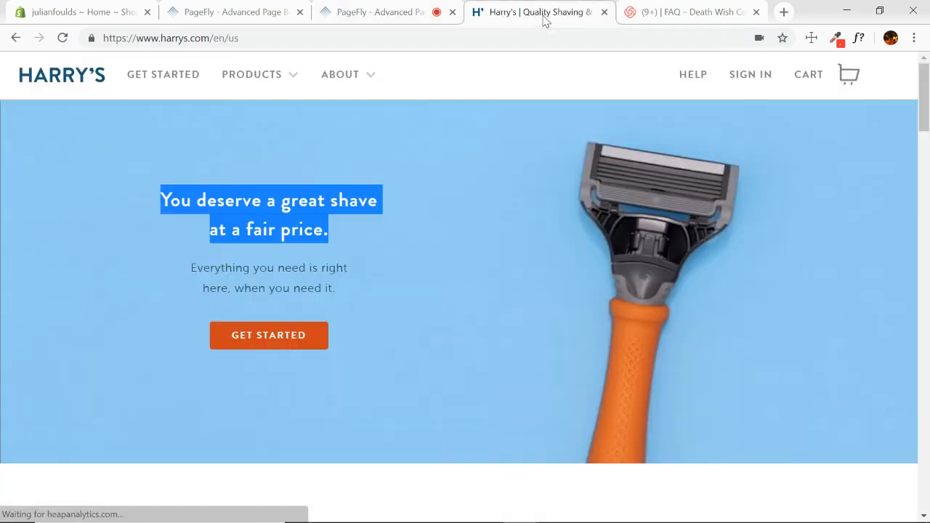
{"action": "left_click", "coordinate": [372, 16]}
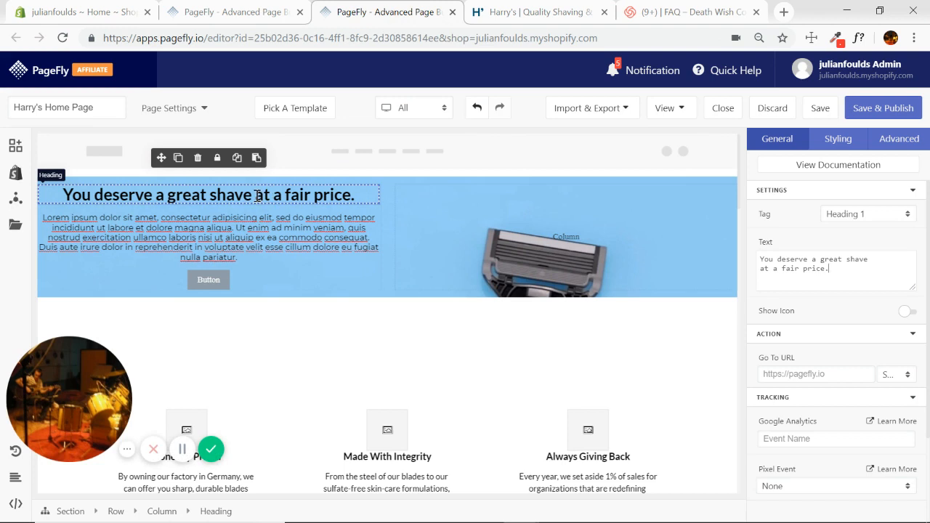
{"action": "key", "text": "Return"}
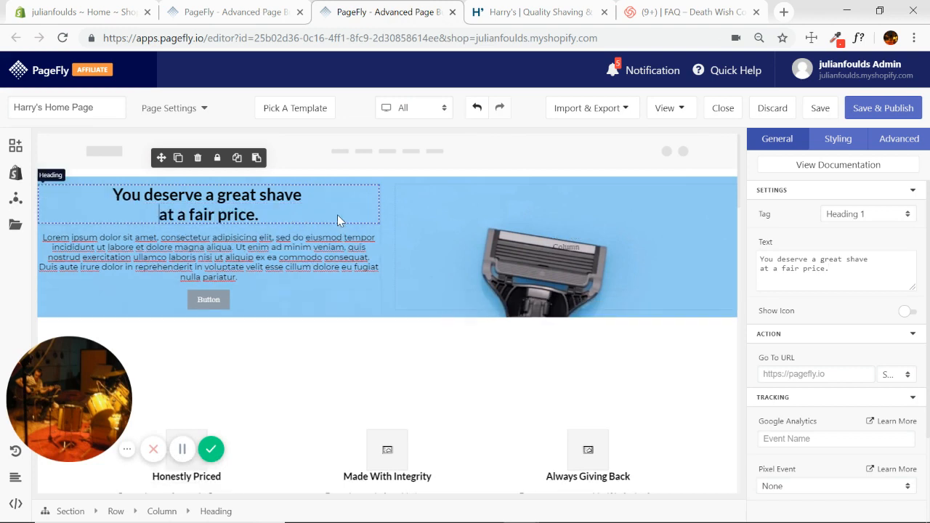
Step: Copy the hero subtext from the Harry's site and set the PageFly paragraph to "Everything you need is right here, when you need it."
{"action": "left_click", "coordinate": [245, 260]}
{"action": "left_click", "coordinate": [526, 13]}
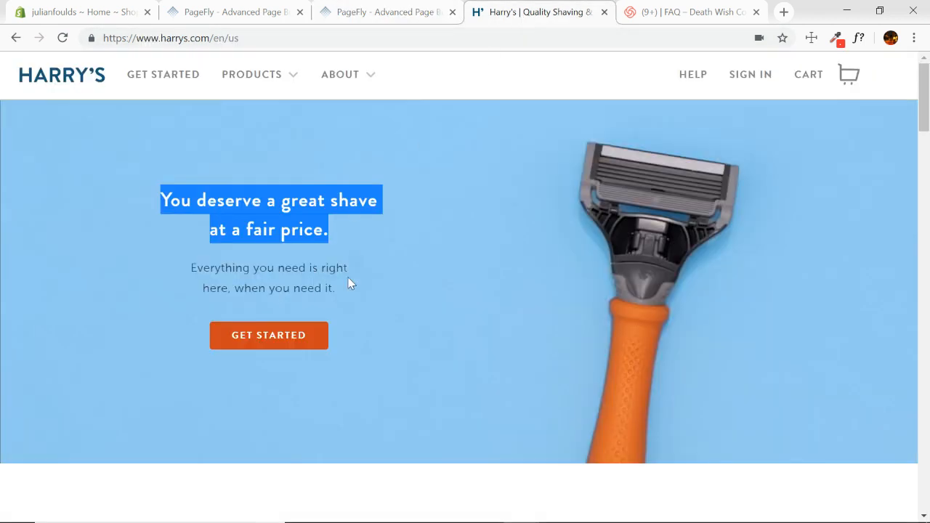
{"action": "left_click_drag", "start_coordinate": [336, 290], "coordinate": [177, 272]}
{"action": "key", "text": "ctrl+c"}
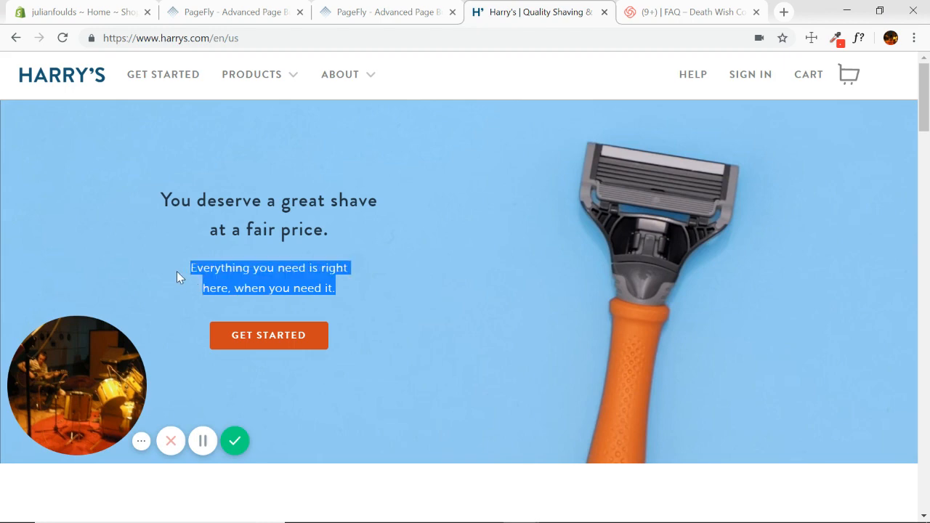
{"action": "left_click", "coordinate": [378, 13]}
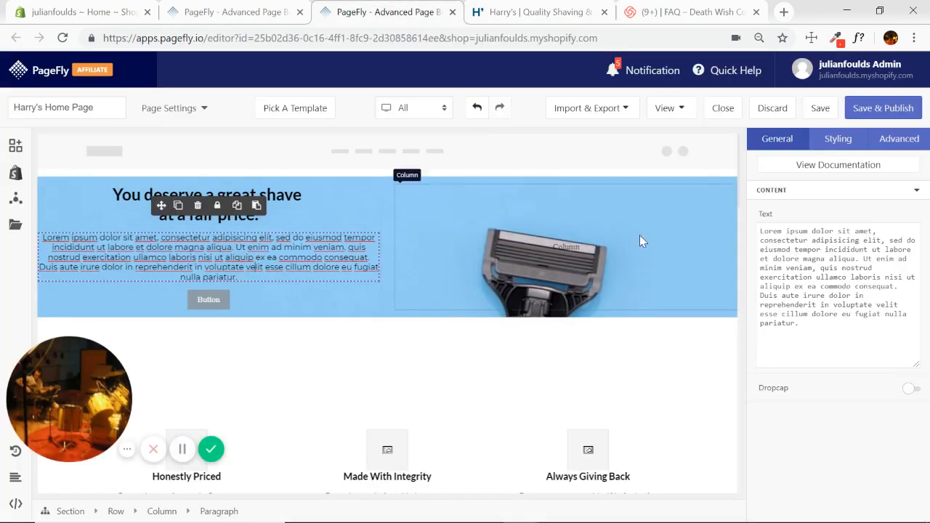
{"action": "triple_click", "coordinate": [811, 320]}
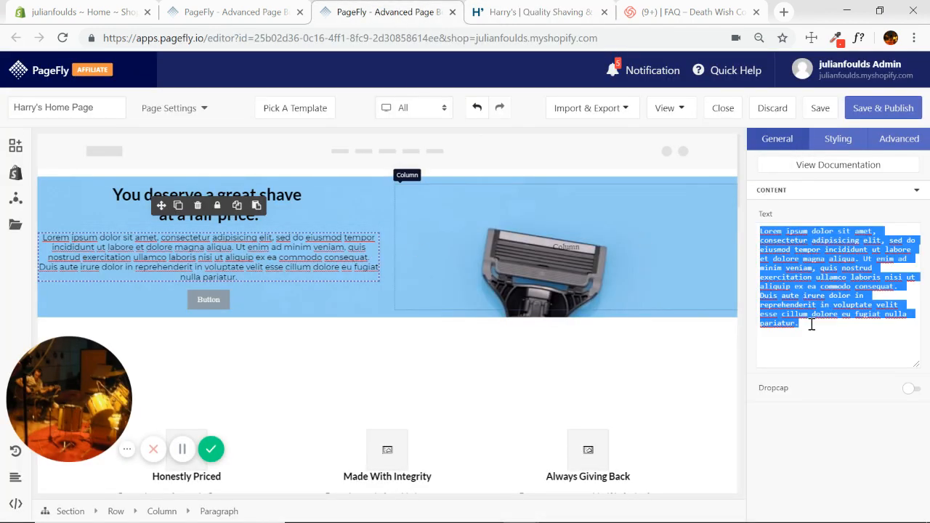
{"action": "key", "text": "ctrl+v"}
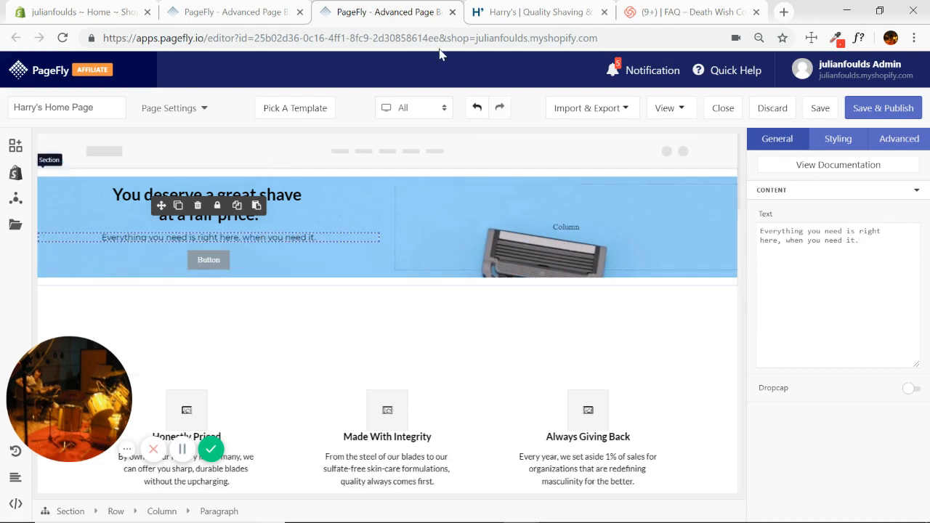
Step: Check the subtext's layout on the Harry's site and insert a line break before "here, when you need it." in the PageFly paragraph
{"action": "left_click", "coordinate": [544, 14]}
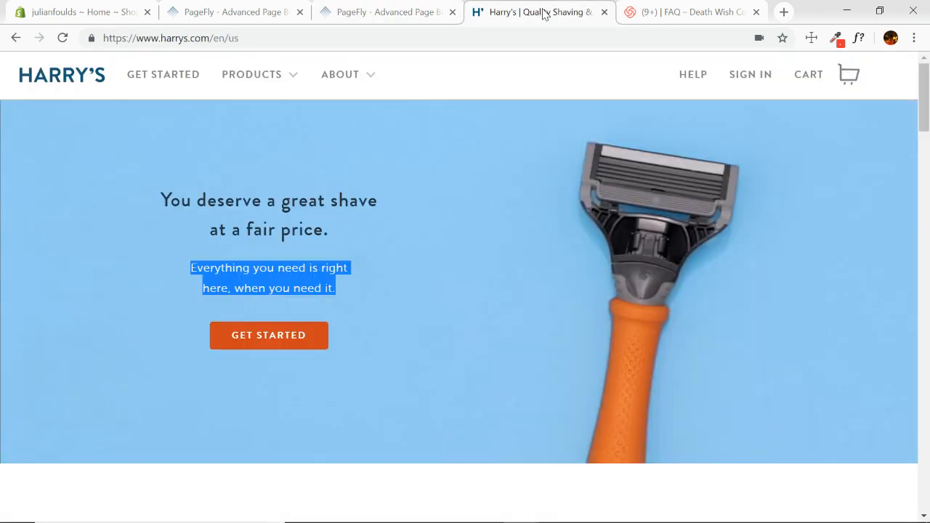
{"action": "left_click", "coordinate": [399, 15]}
{"action": "left_click", "coordinate": [222, 236]}
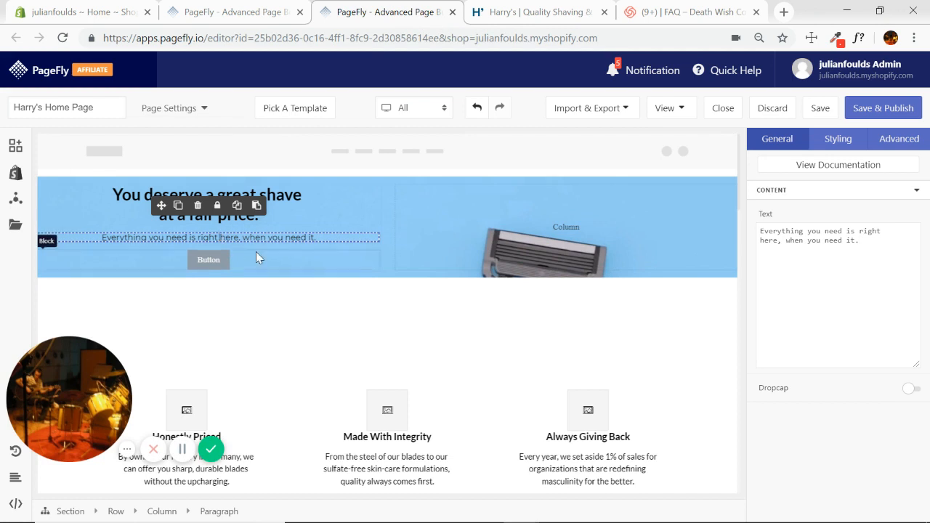
{"action": "key", "text": "Return"}
Step: Select the hero button in PageFly and switch to the Harry's home page
{"action": "left_click", "coordinate": [217, 272]}
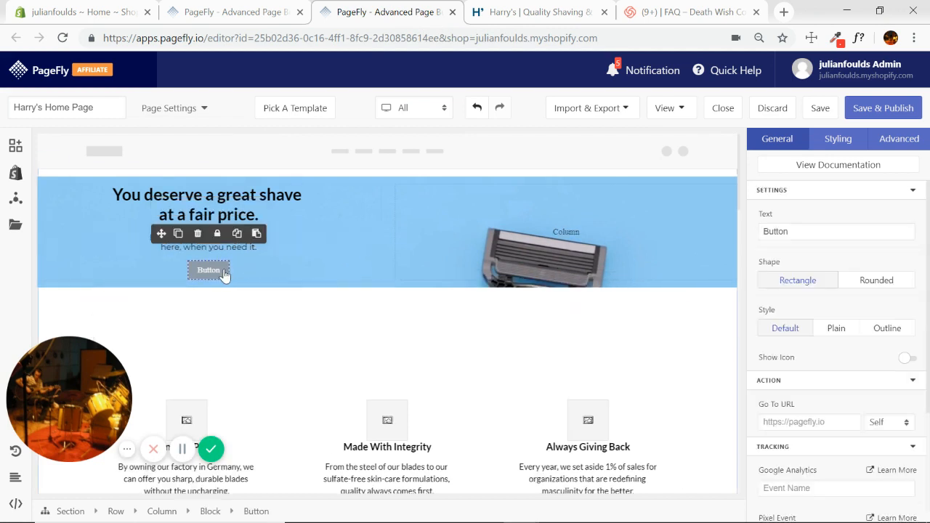
{"action": "left_click", "coordinate": [539, 14]}
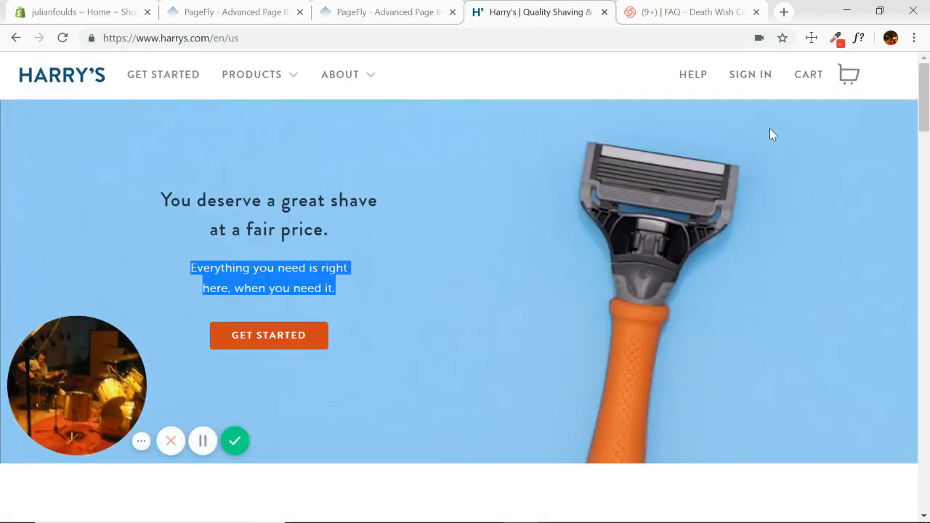
{"action": "left_click", "coordinate": [837, 38]}
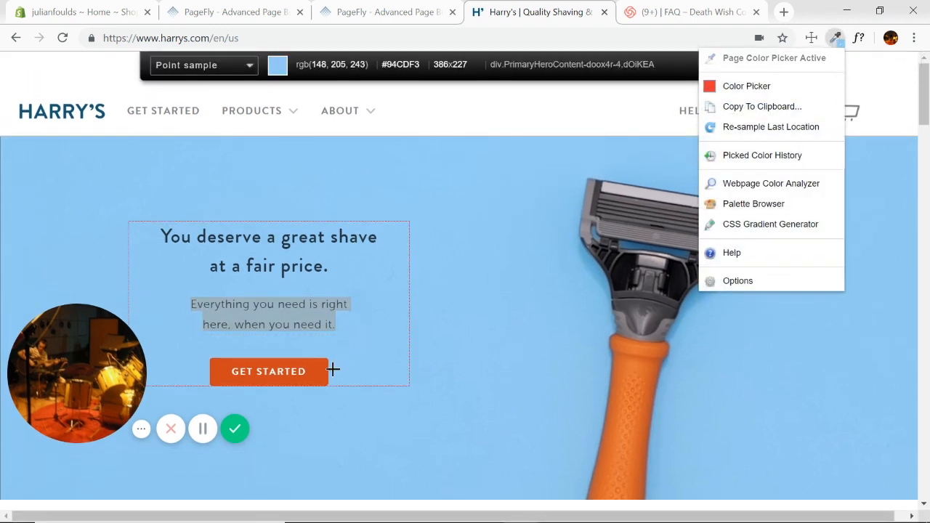
{"action": "left_click", "coordinate": [334, 371]}
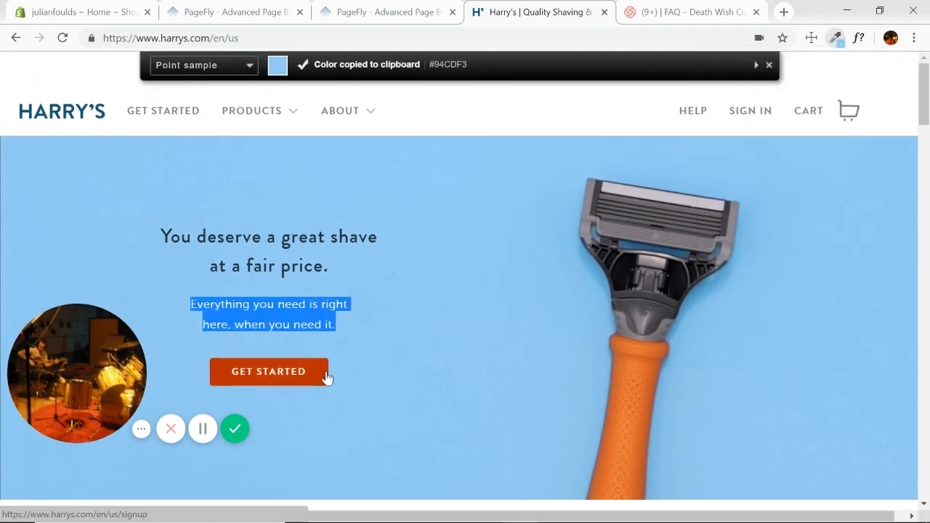
{"action": "left_click", "coordinate": [769, 64]}
Step: Sample the orange #D1461C from the Harry's GET STARTED button and set it as the PageFly hero button's background color
{"action": "left_click", "coordinate": [837, 37]}
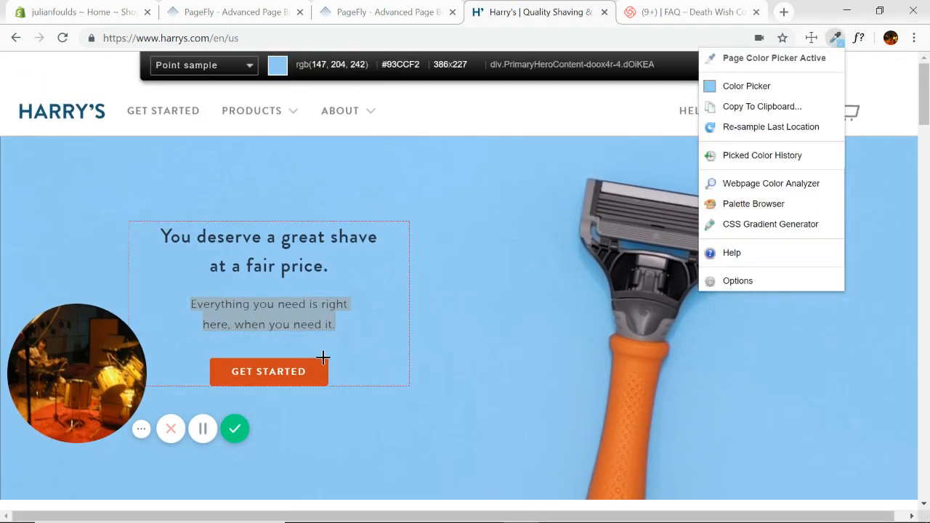
{"action": "left_click", "coordinate": [322, 363]}
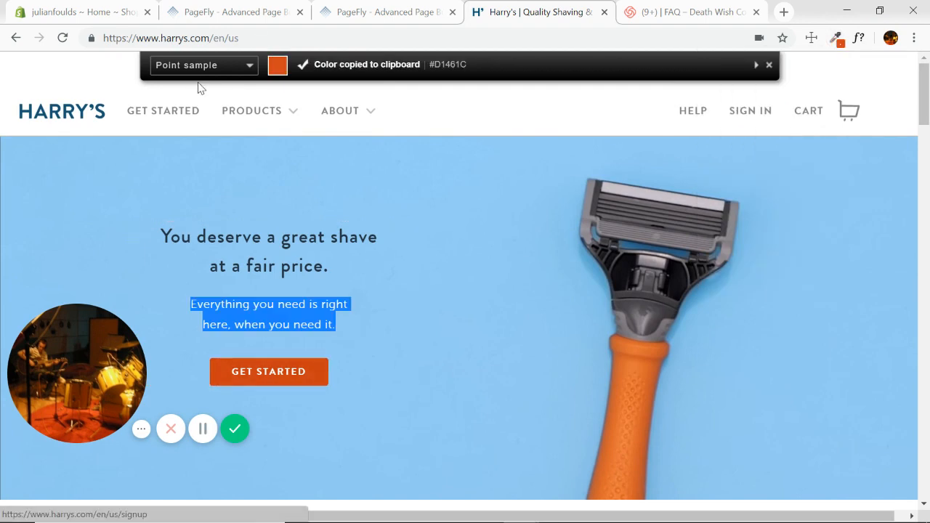
{"action": "left_click", "coordinate": [363, 16]}
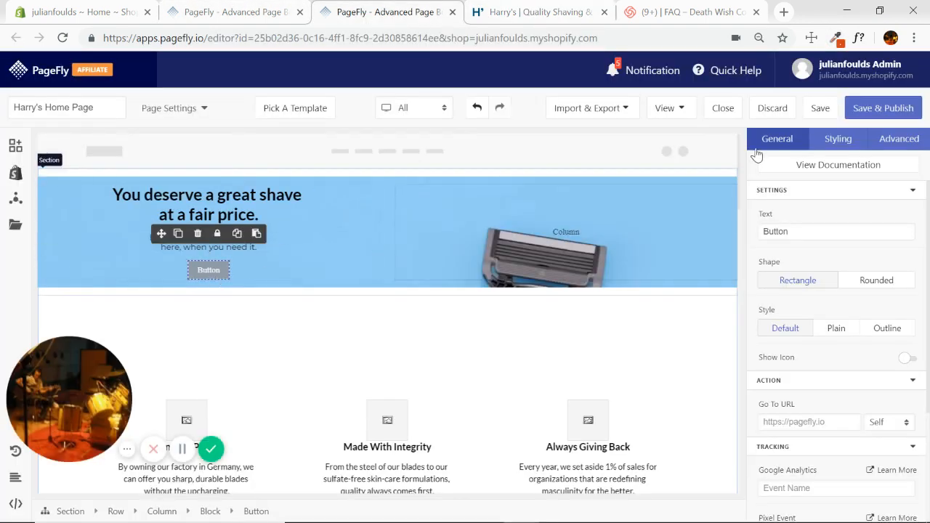
{"action": "left_click", "coordinate": [840, 141]}
{"action": "left_click", "coordinate": [912, 221]}
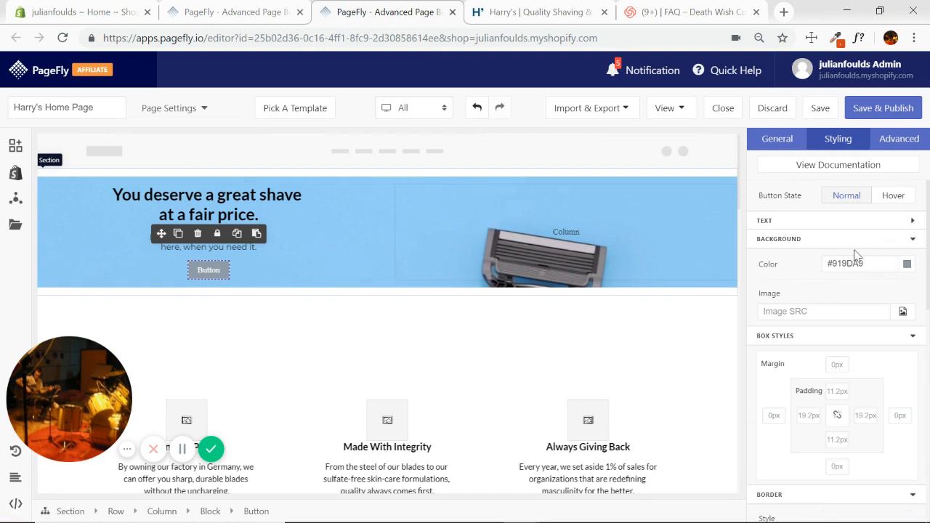
{"action": "triple_click", "coordinate": [882, 263]}
{"action": "key", "text": "ctrl+v"}
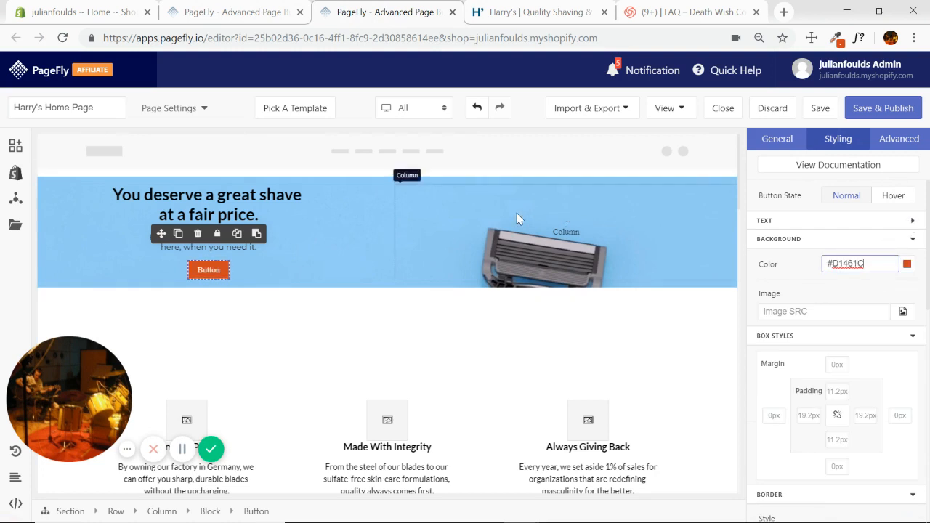
Step: Set the hero button's font family to Montserrat and make its text bold
{"action": "left_click", "coordinate": [914, 221]}
{"action": "left_click", "coordinate": [836, 267]}
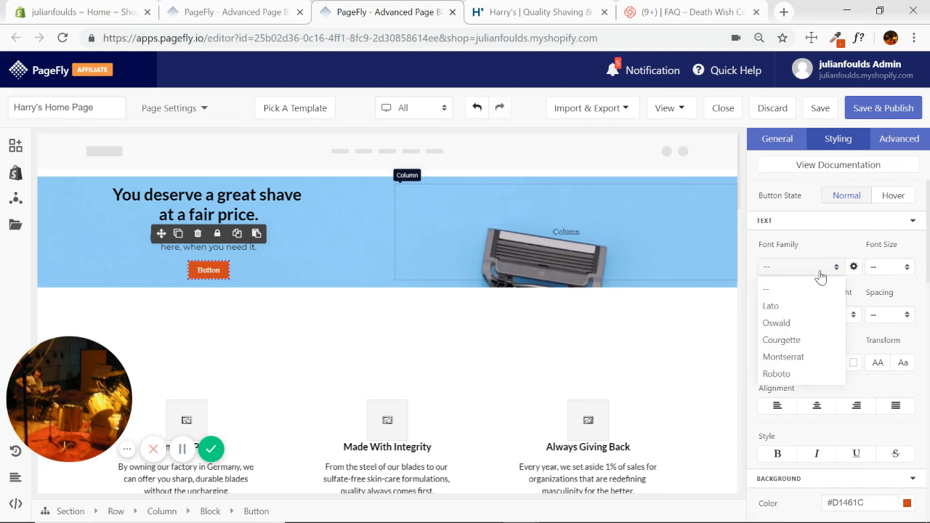
{"action": "left_click", "coordinate": [783, 357]}
{"action": "left_click", "coordinate": [777, 454]}
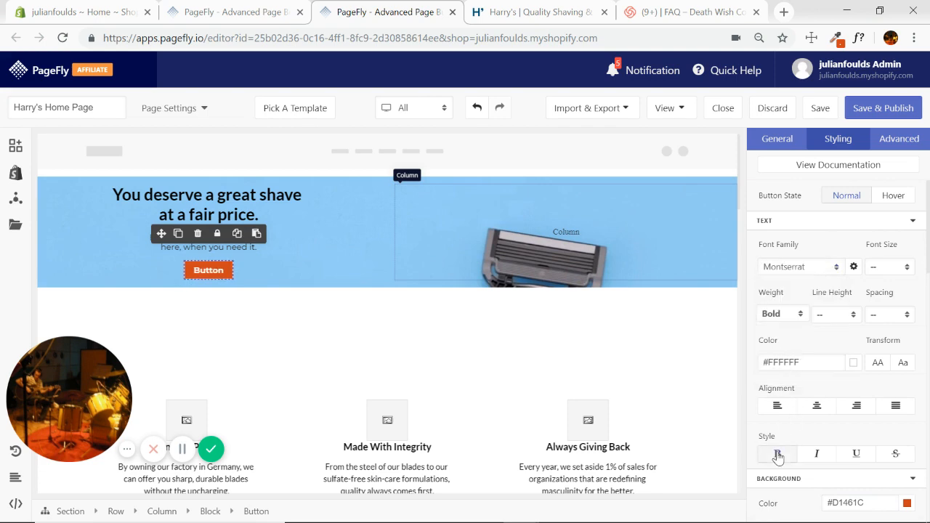
Step: Compare the button's lettering with the Harry's site and change the PageFly button's font family to Lato
{"action": "left_click", "coordinate": [529, 13]}
{"action": "left_click", "coordinate": [407, 12]}
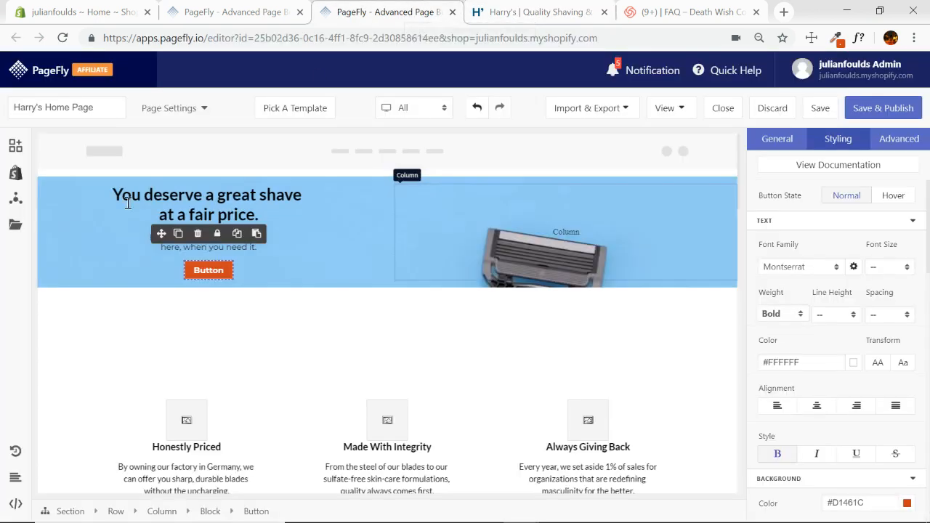
{"action": "left_click", "coordinate": [828, 270]}
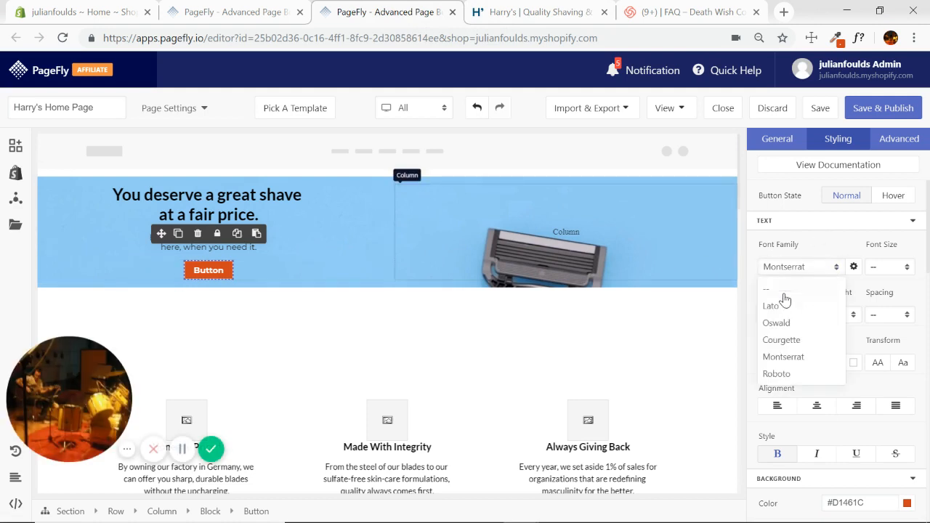
{"action": "left_click", "coordinate": [771, 306]}
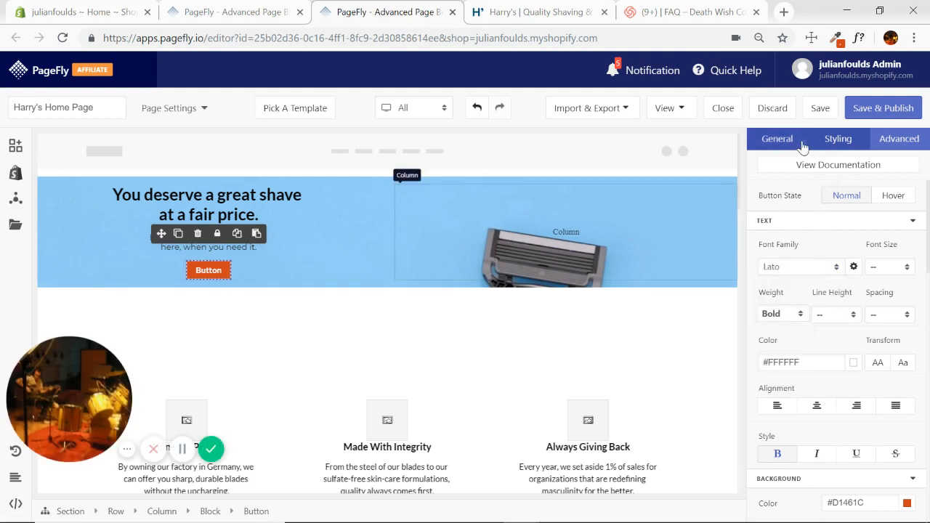
Step: Set the hero button's text to "GET STARTED"
{"action": "left_click", "coordinate": [777, 138]}
{"action": "left_click", "coordinate": [806, 231]}
{"action": "double_click", "coordinate": [805, 231]}
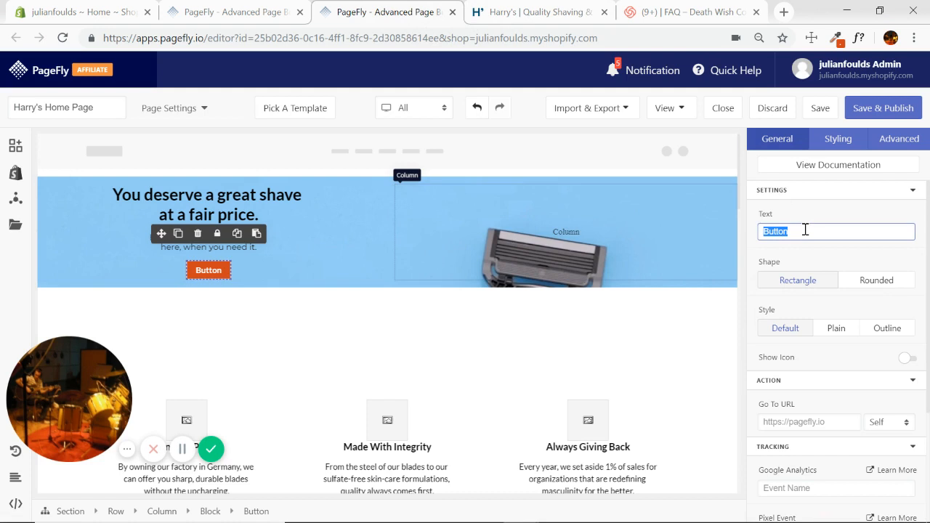
{"action": "type", "text": "GET STARTED"}
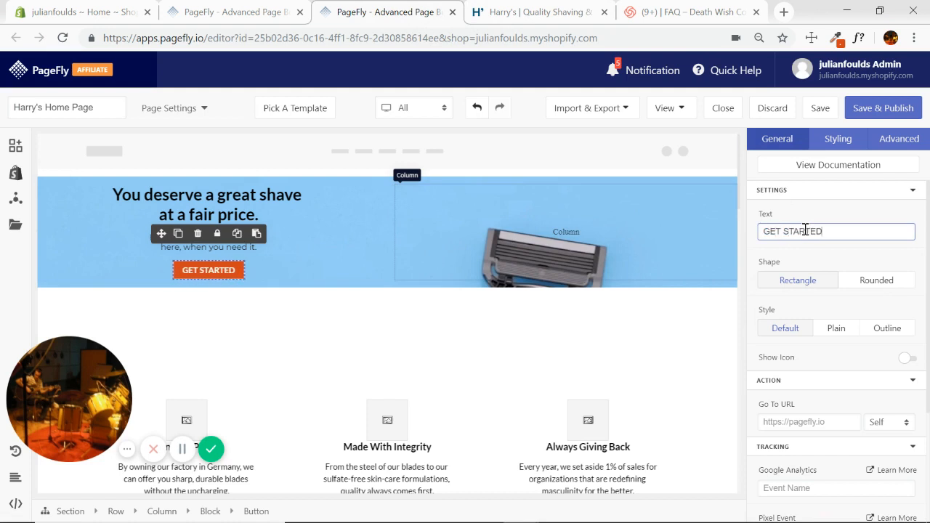
Step: Check the button's shape on the Harry's site and give the PageFly button a 5px border radius on all corners
{"action": "left_click", "coordinate": [524, 12]}
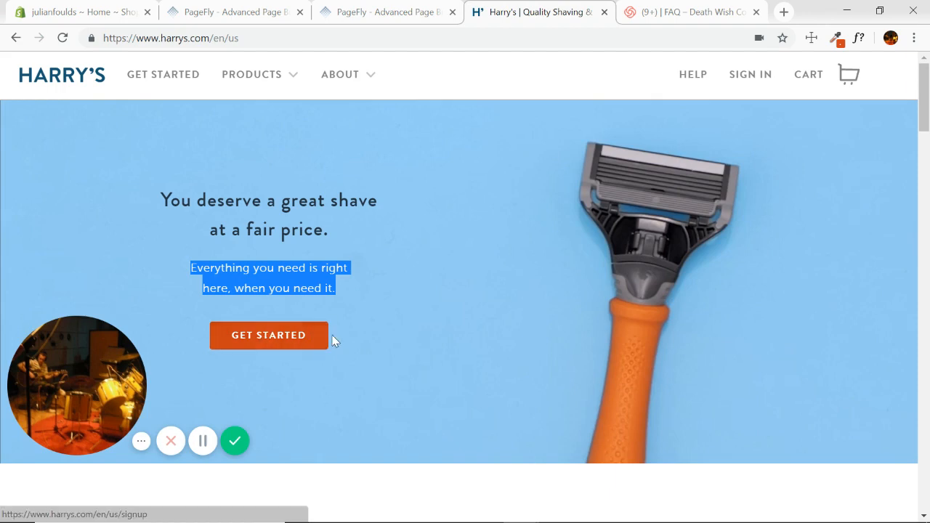
{"action": "left_click", "coordinate": [386, 13]}
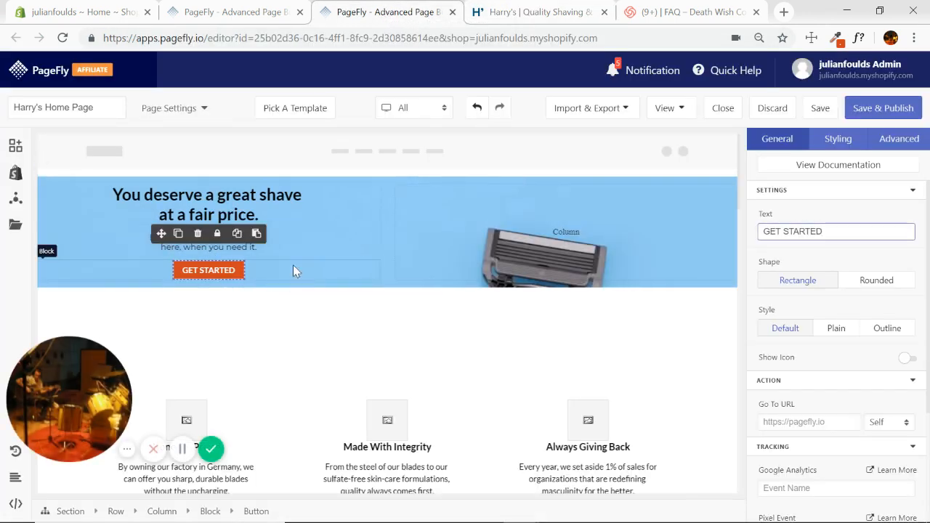
{"action": "left_click", "coordinate": [838, 138]}
{"action": "left_click", "coordinate": [911, 221]}
{"action": "left_click", "coordinate": [911, 239]}
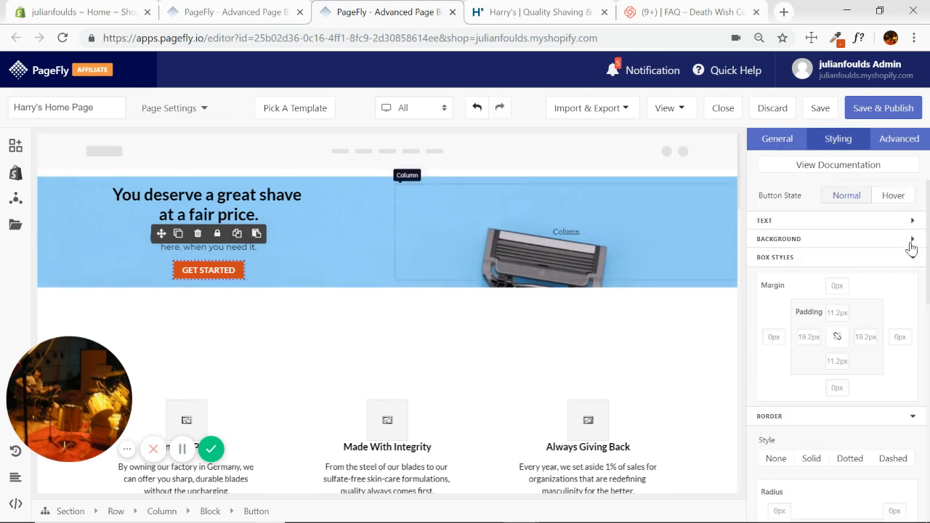
{"action": "left_click", "coordinate": [914, 258]}
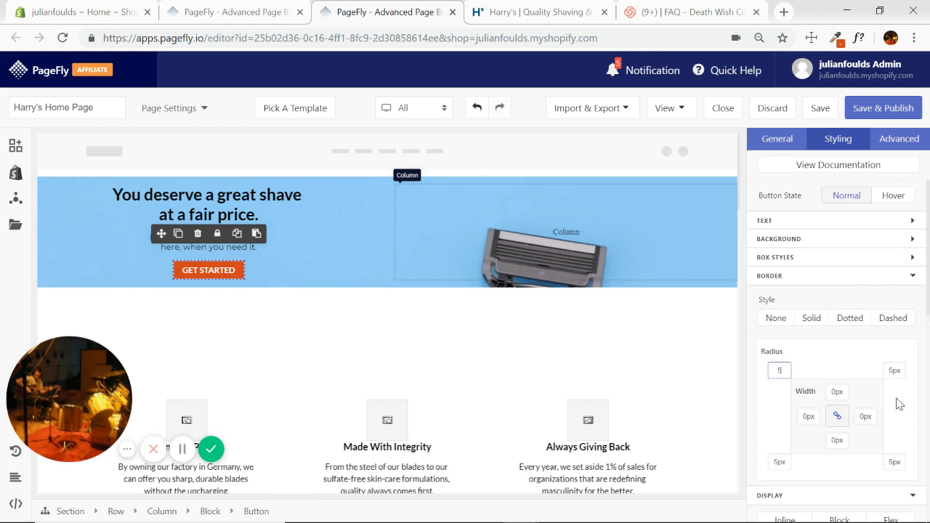
{"action": "left_click", "coordinate": [365, 242]}
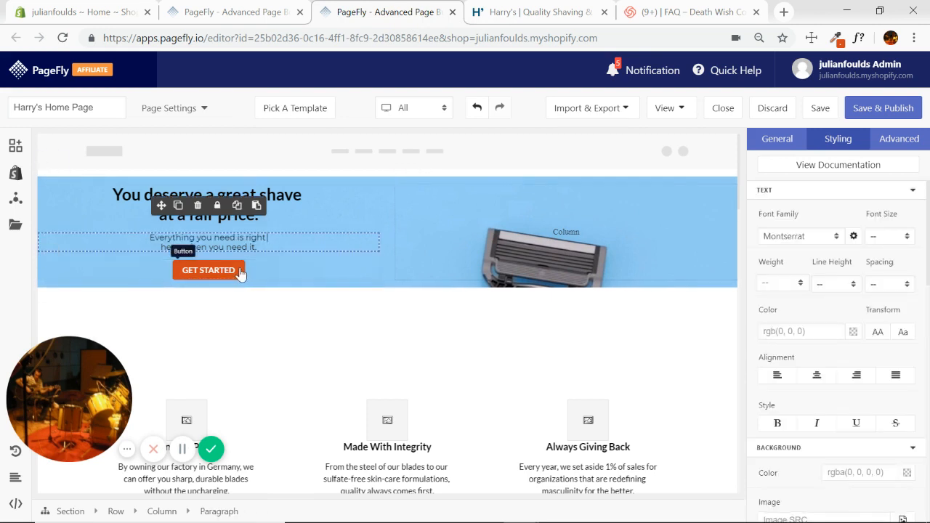
Step: Set the GET STARTED button's padding to 5% on the left and right and 2% on the top and bottom
{"action": "left_click", "coordinate": [208, 270]}
{"action": "left_click", "coordinate": [897, 222]}
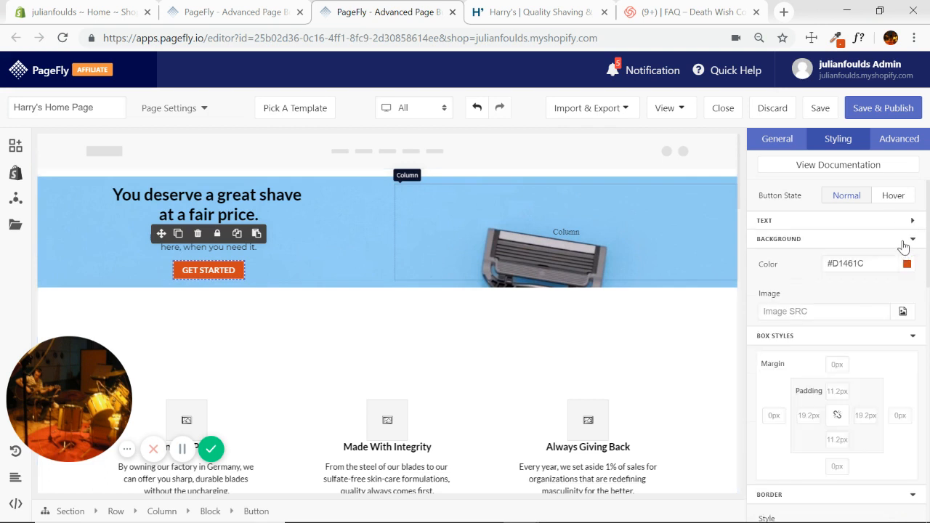
{"action": "left_click", "coordinate": [912, 240]}
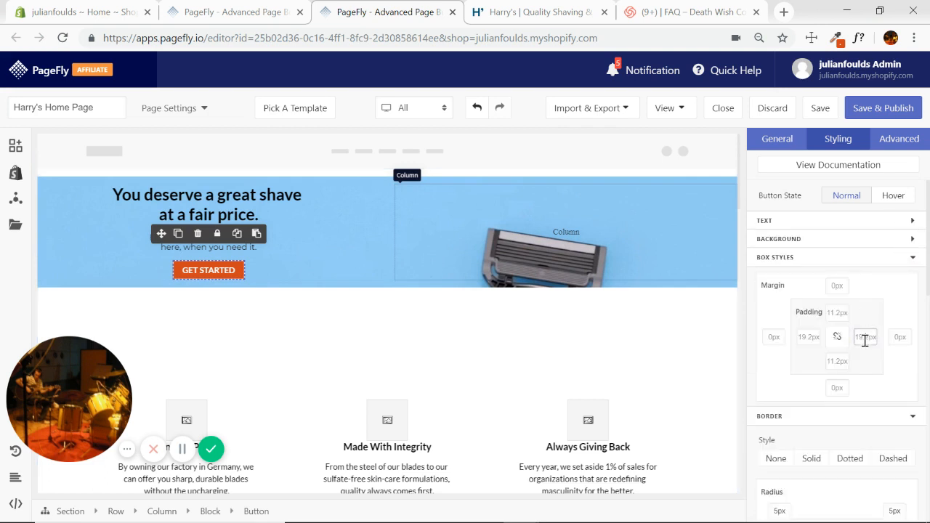
{"action": "type", "text": "5%"}
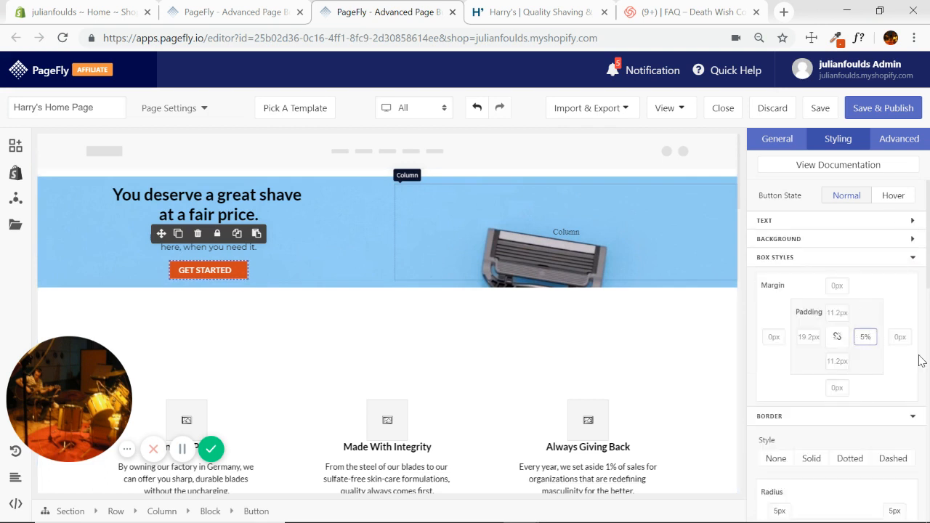
{"action": "left_click", "coordinate": [806, 340]}
{"action": "type", "text": "5%"}
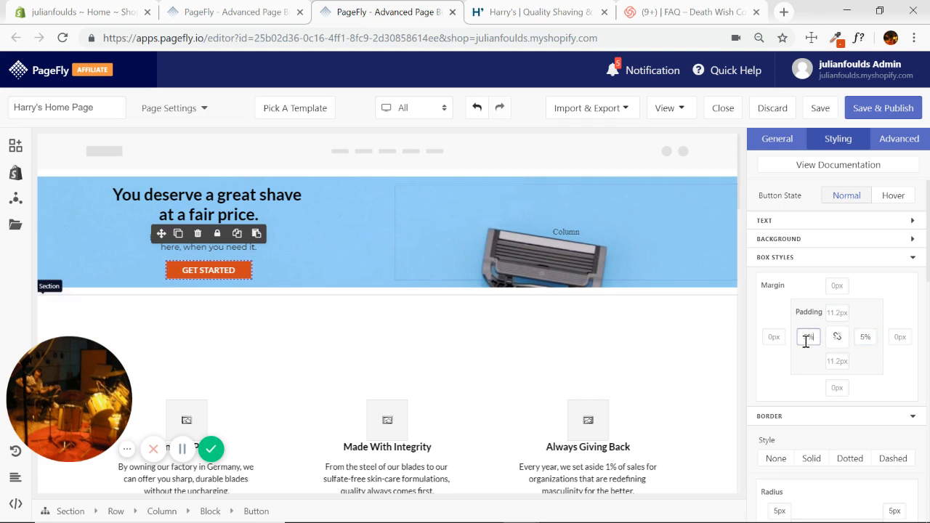
{"action": "left_click", "coordinate": [837, 313]}
{"action": "type", "text": "5%"}
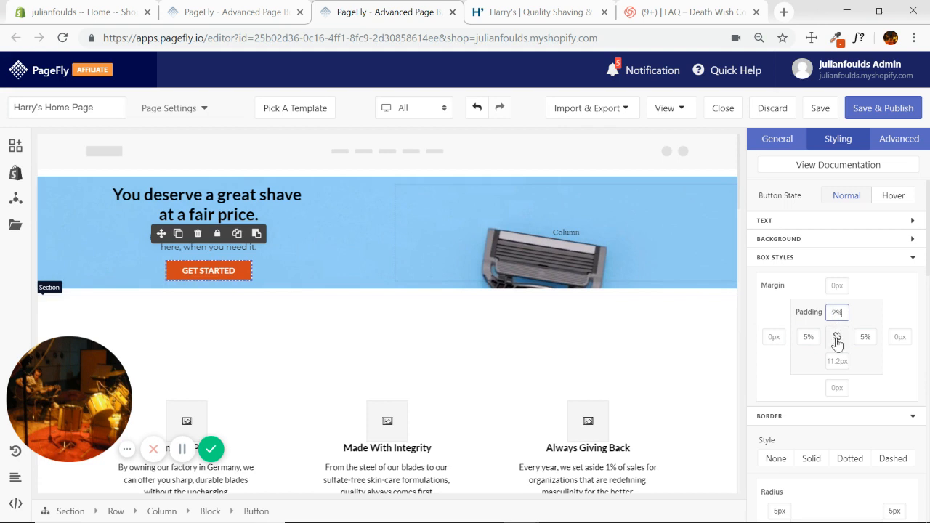
{"action": "type", "text": "2%"}
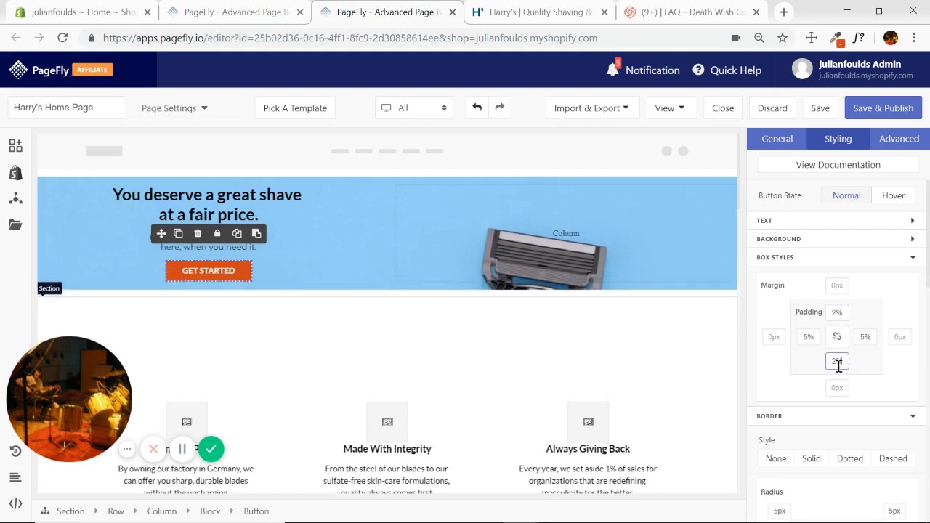
{"action": "left_click", "coordinate": [373, 240]}
{"action": "left_click", "coordinate": [718, 241]}
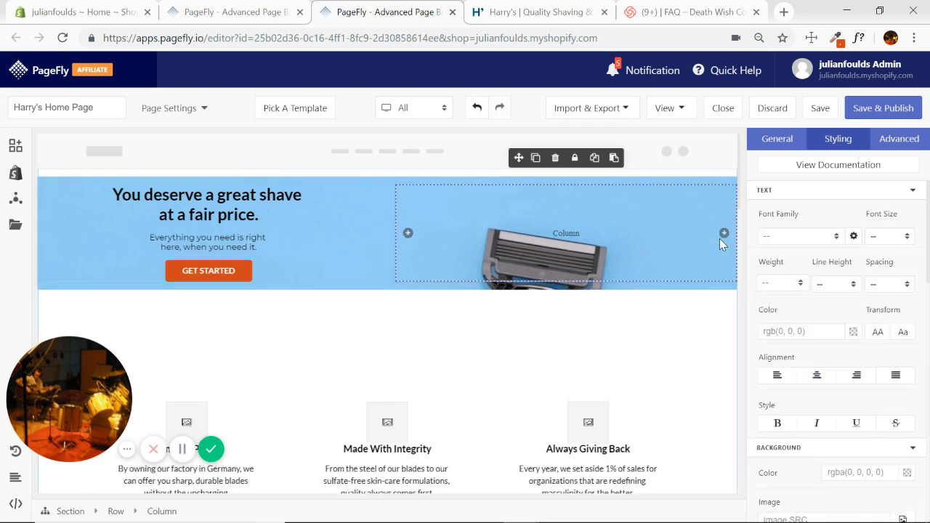
Step: Set the hero row's background image position to center center
{"action": "left_click", "coordinate": [387, 283]}
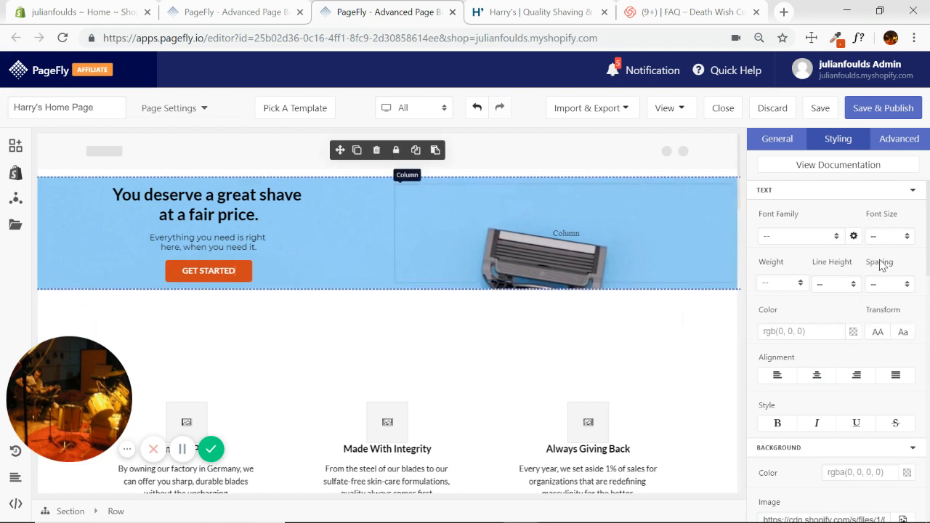
{"action": "left_click", "coordinate": [912, 191]}
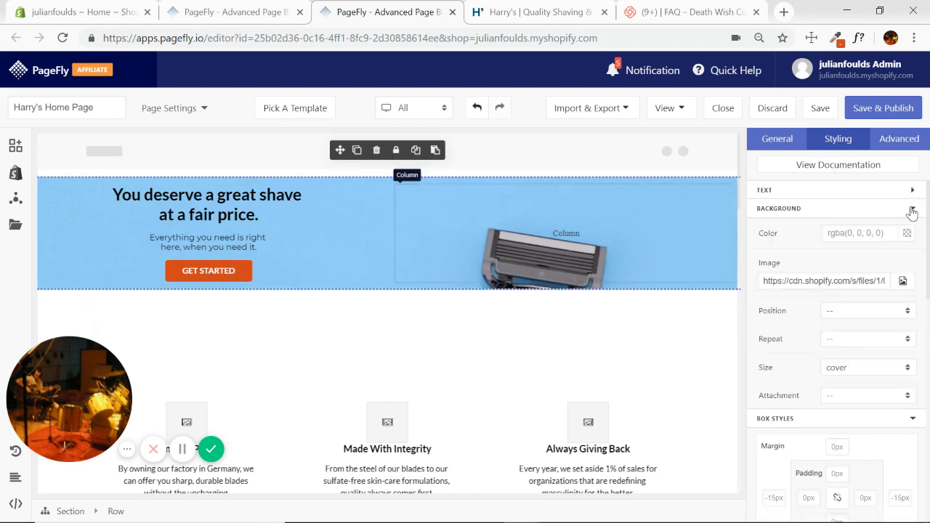
{"action": "left_click", "coordinate": [905, 311]}
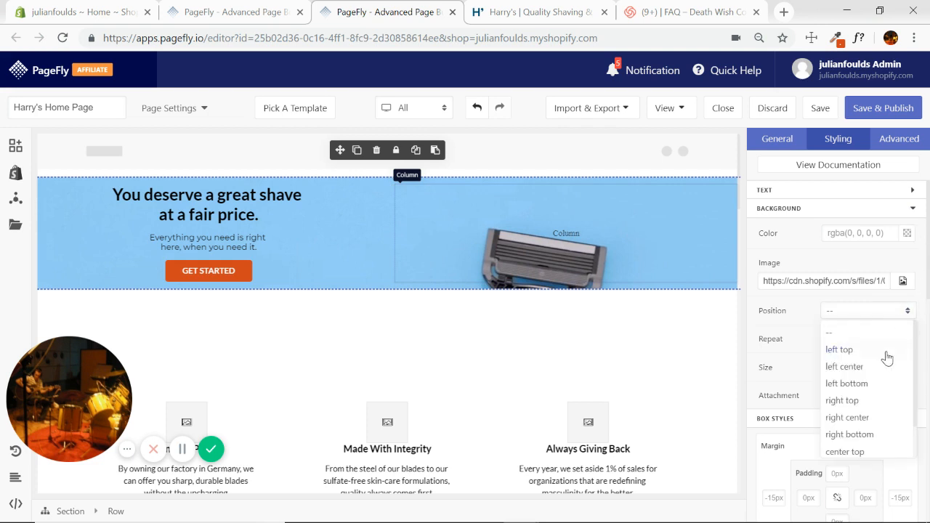
{"action": "scroll", "coordinate": [885, 364], "scroll_direction": "down", "scroll_amount": 1}
{"action": "left_click", "coordinate": [862, 431]}
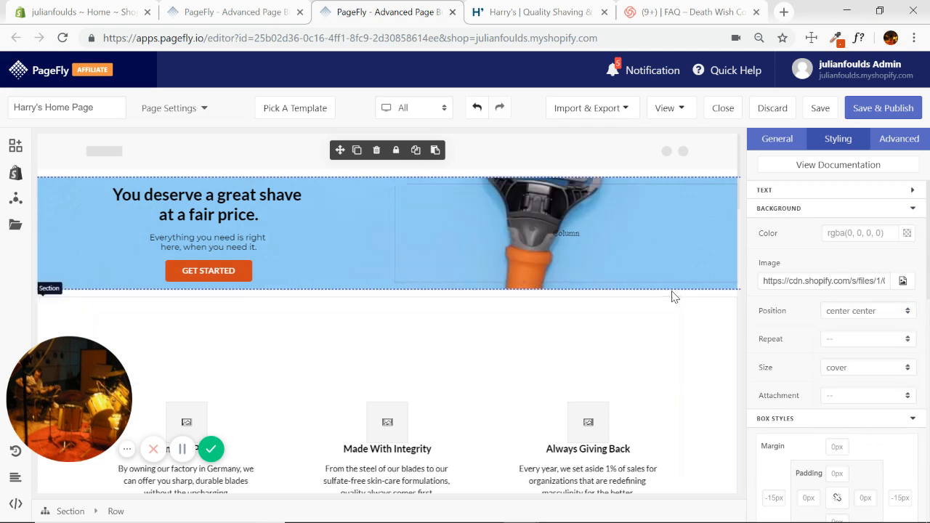
Step: Set the hero row's top and bottom padding to 10%, checking the banner height against the Harry's site
{"action": "left_click", "coordinate": [912, 210]}
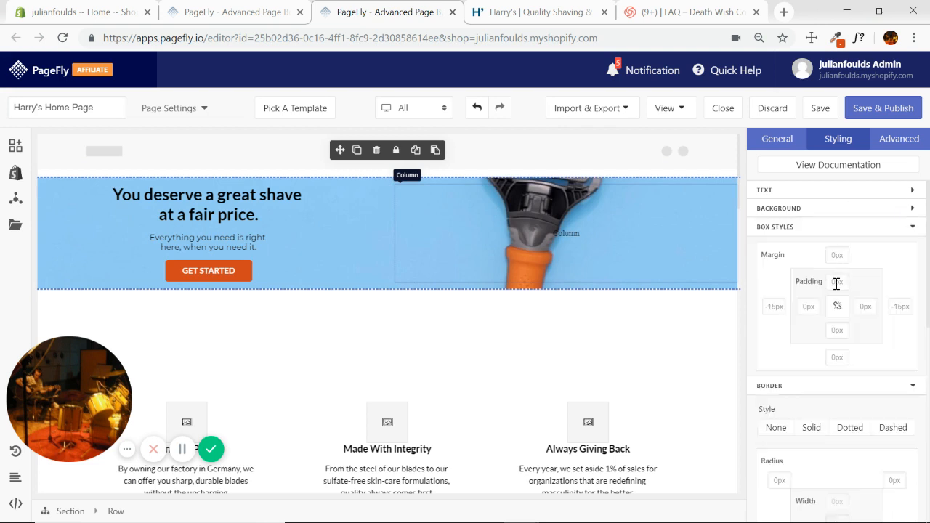
{"action": "type", "text": "100"}
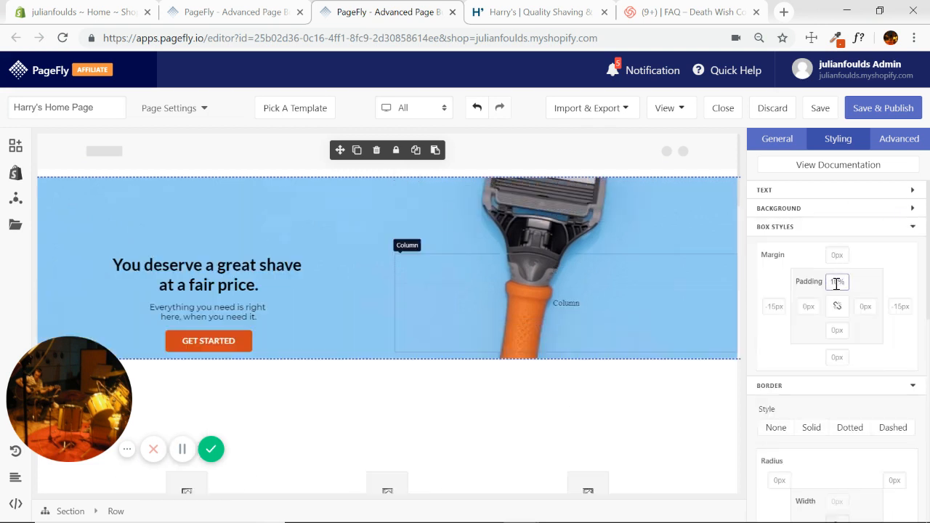
{"action": "left_click", "coordinate": [540, 12]}
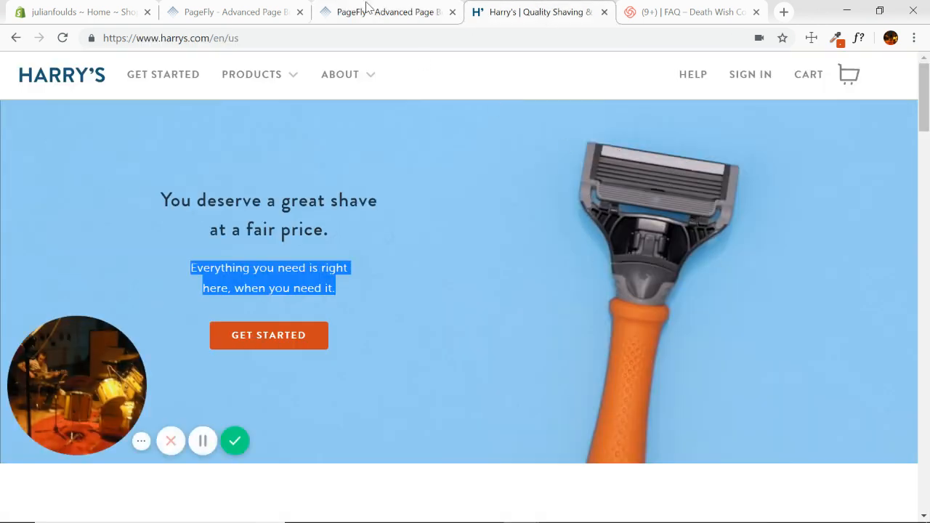
{"action": "left_click", "coordinate": [388, 12]}
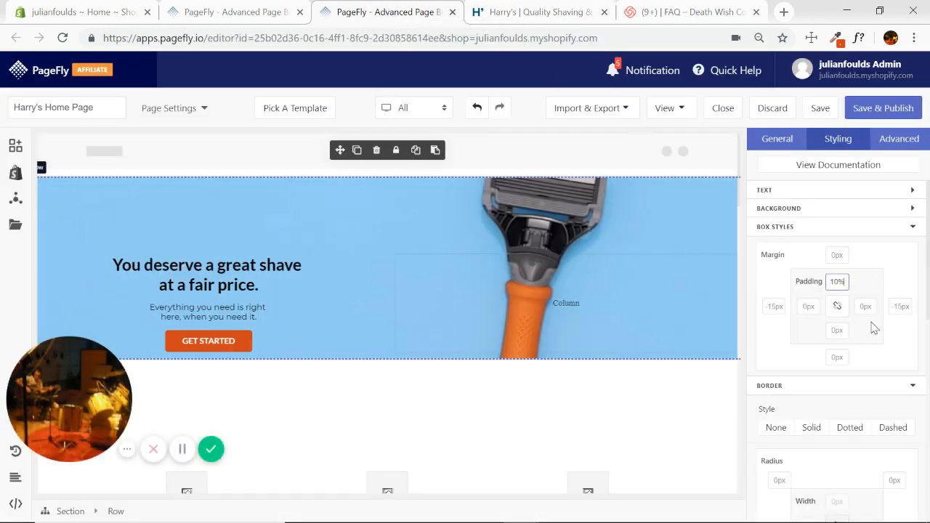
{"action": "type", "text": "10%"}
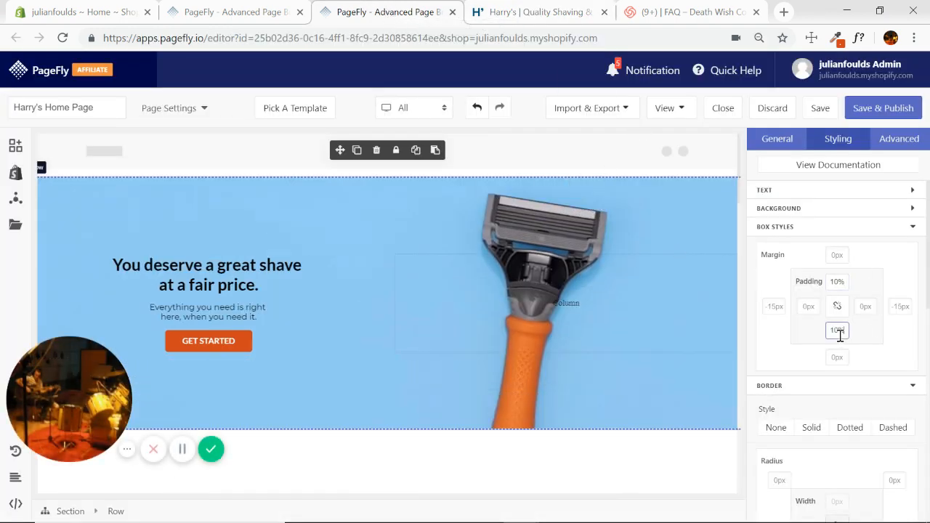
Step: Compare the banner with the Harry's site and set the hero row's top and bottom padding to 12%
{"action": "left_click", "coordinate": [548, 17]}
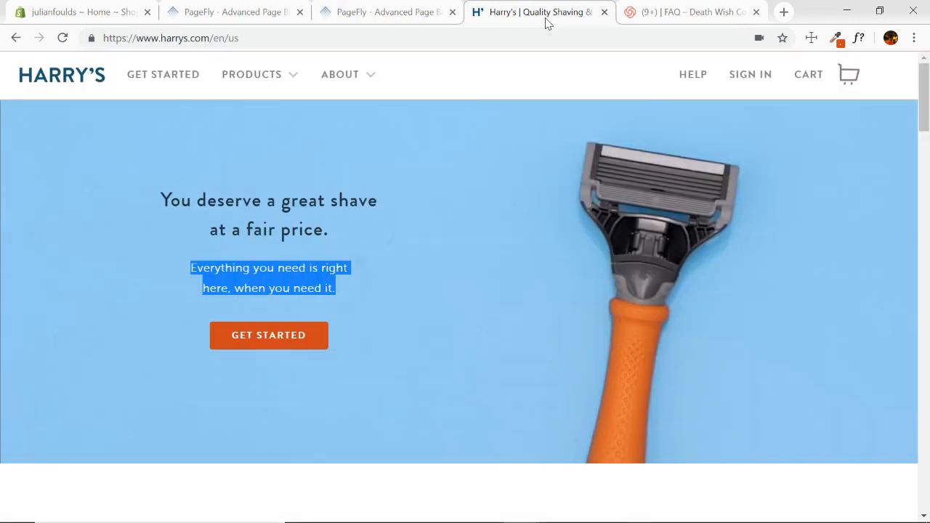
{"action": "left_click", "coordinate": [405, 14]}
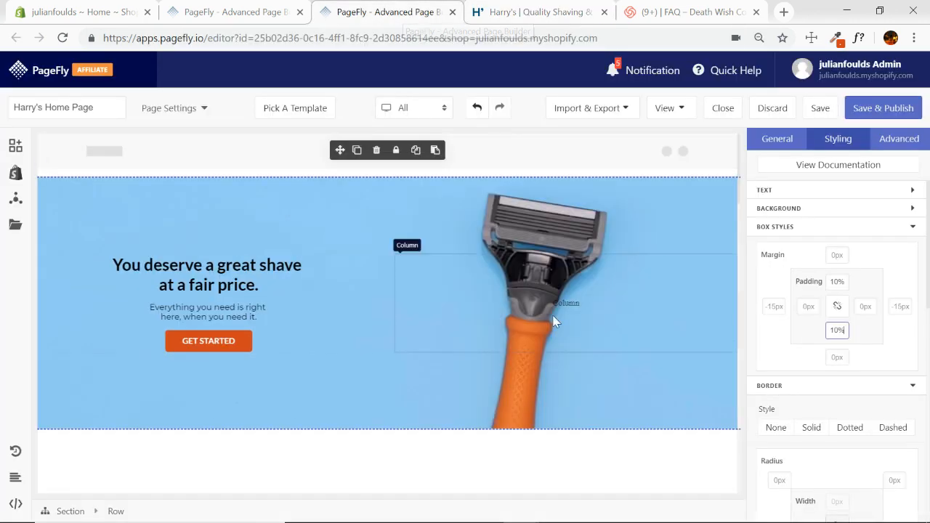
{"action": "left_click", "coordinate": [838, 282]}
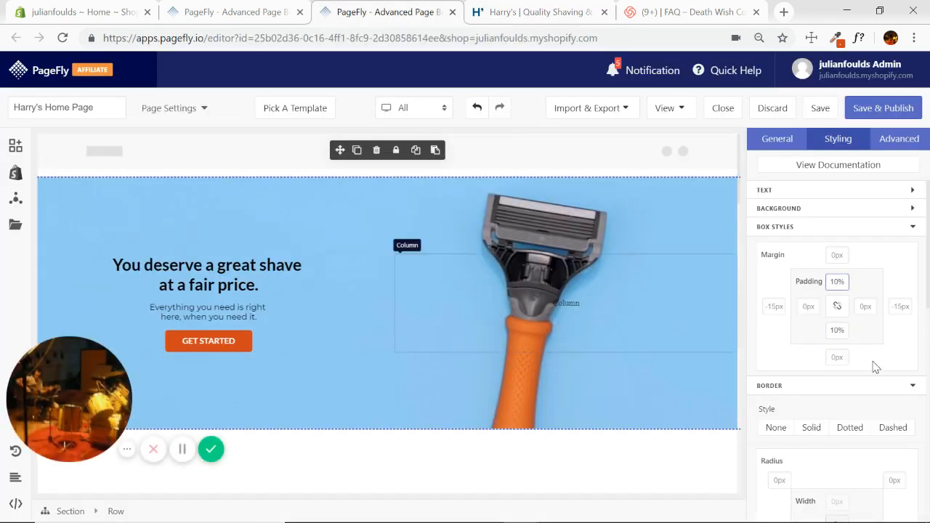
{"action": "type", "text": "12%"}
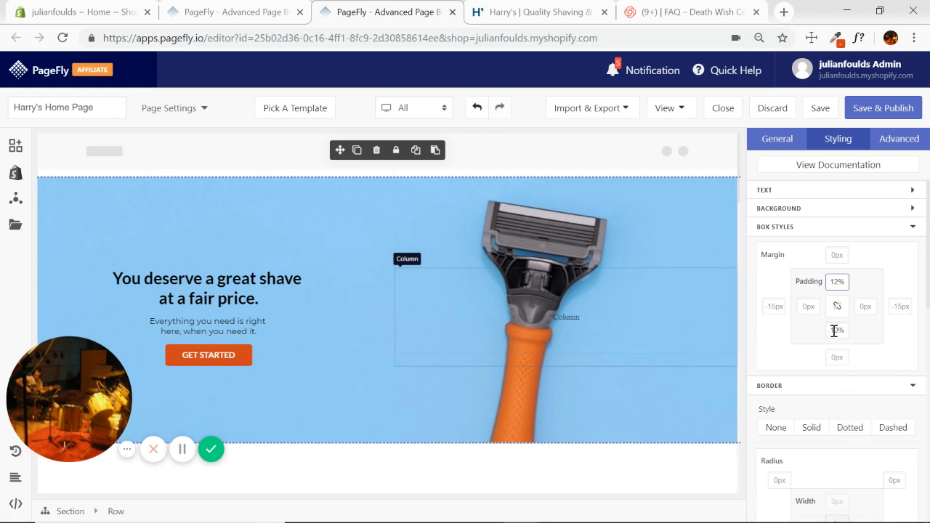
{"action": "type", "text": "12%"}
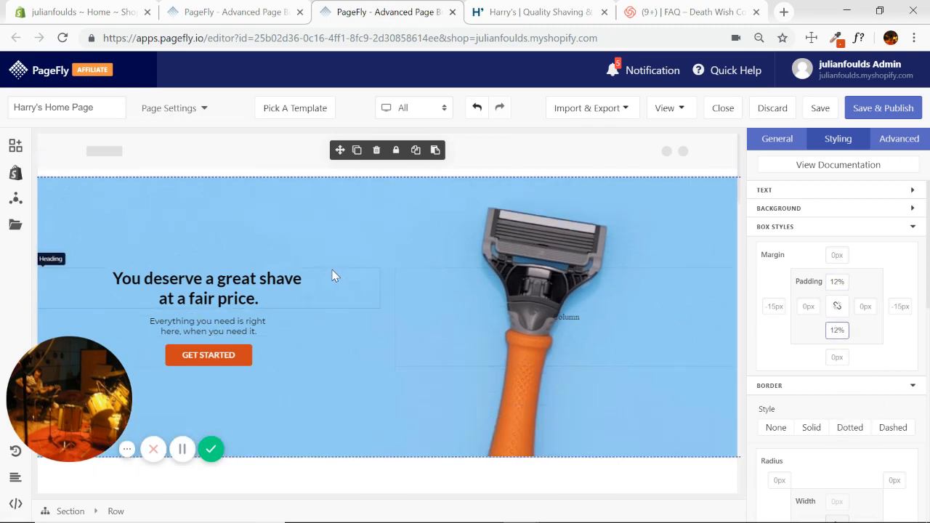
{"action": "scroll", "coordinate": [320, 269], "scroll_direction": "down", "scroll_amount": 2}
{"action": "scroll", "coordinate": [290, 247], "scroll_direction": "up", "scroll_amount": 2}
{"action": "left_click", "coordinate": [536, 12]}
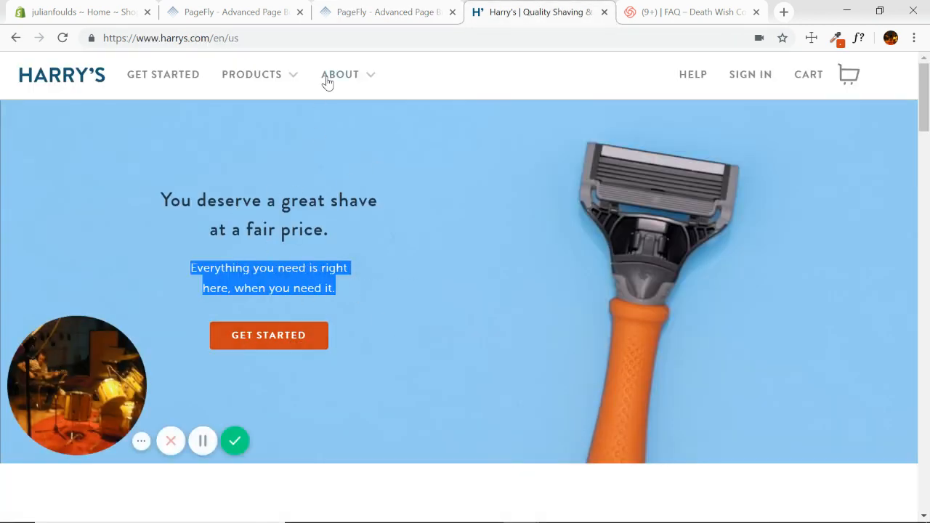
{"action": "left_click", "coordinate": [390, 13]}
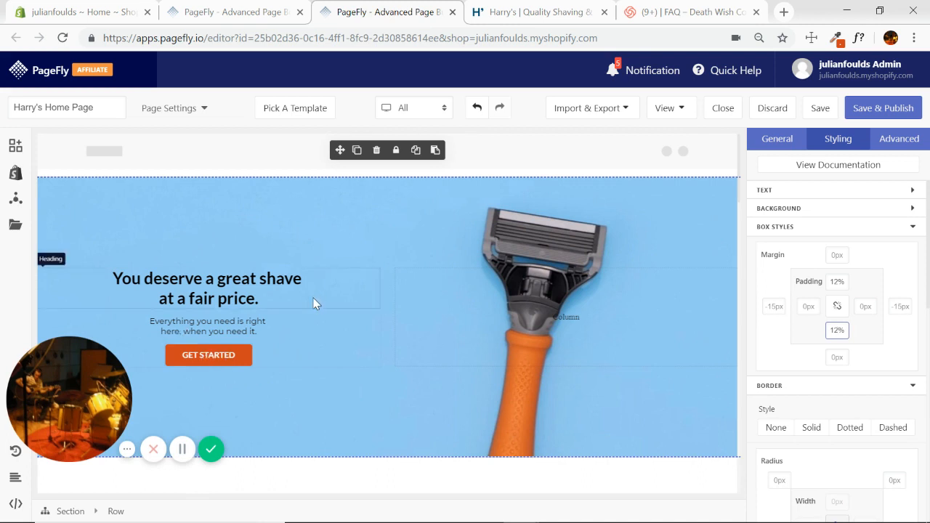
Step: Copy "We created Harry's to be a little bit different." from the Harry's site into the empty heading below the hero banner
{"action": "scroll", "coordinate": [404, 269], "scroll_direction": "down", "scroll_amount": 1}
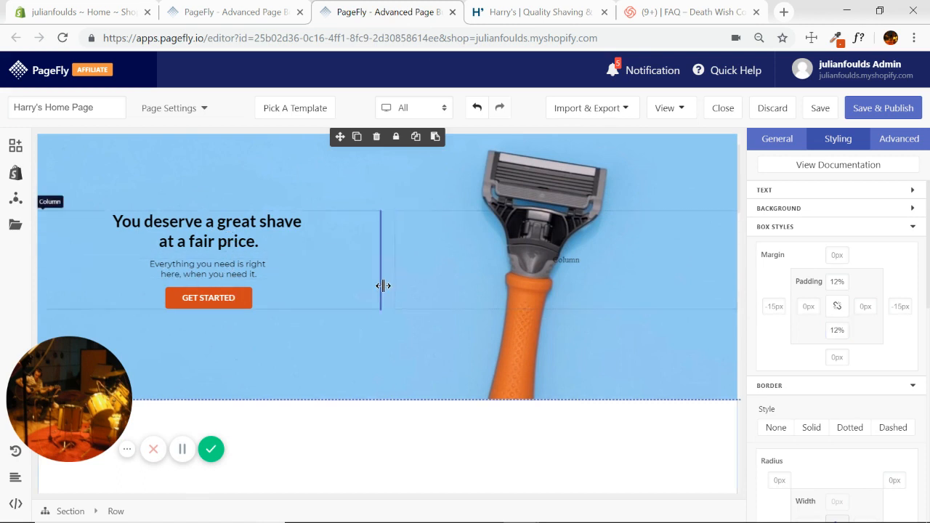
{"action": "scroll", "coordinate": [386, 272], "scroll_direction": "down", "scroll_amount": 3}
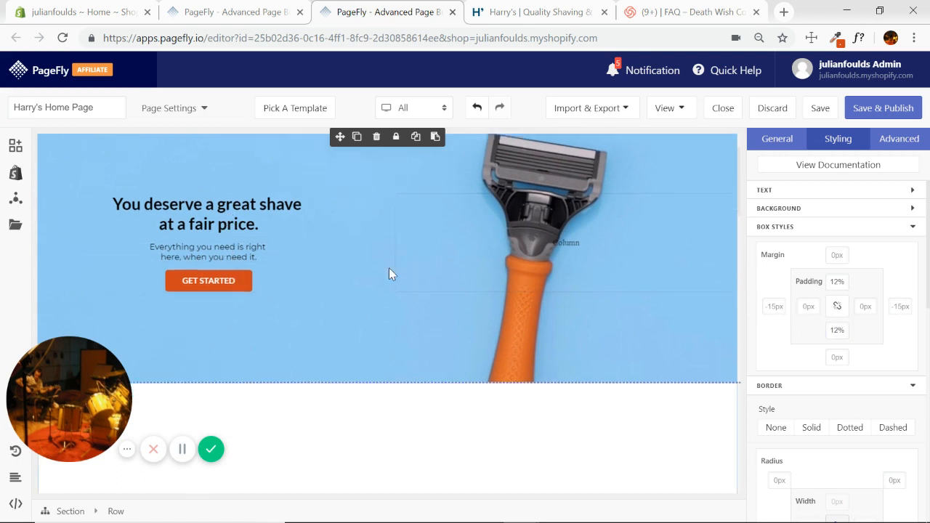
{"action": "left_click", "coordinate": [397, 315]}
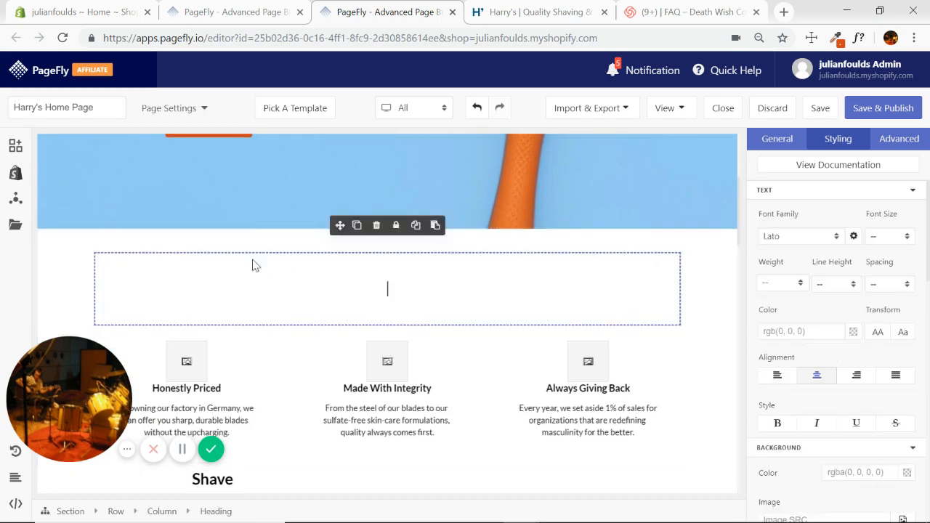
{"action": "left_click", "coordinate": [513, 17]}
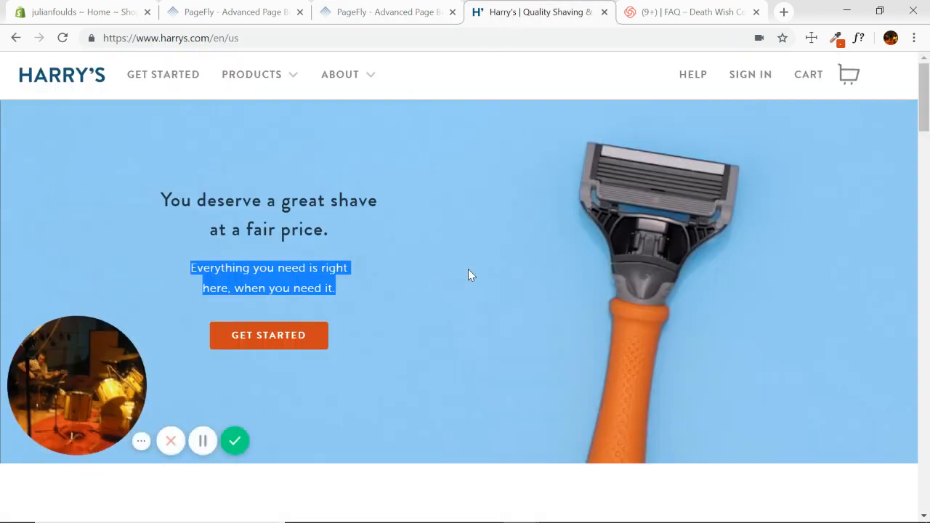
{"action": "scroll", "coordinate": [480, 269], "scroll_direction": "down", "scroll_amount": 3}
{"action": "left_click_drag", "start_coordinate": [556, 358], "coordinate": [320, 332]}
{"action": "key", "text": "ctrl+c"}
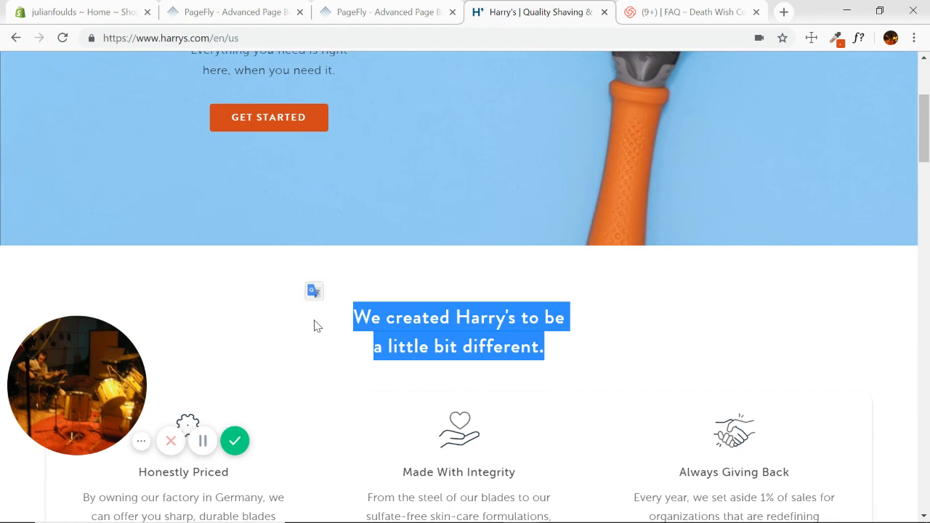
{"action": "left_click", "coordinate": [405, 11]}
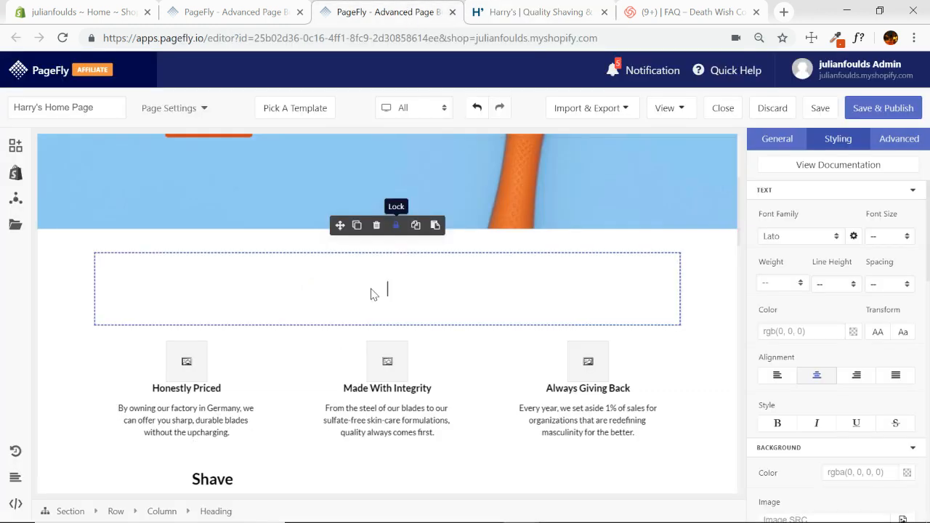
{"action": "left_click", "coordinate": [780, 140]}
{"action": "left_click", "coordinate": [817, 267]}
{"action": "key", "text": "ctrl+v"}
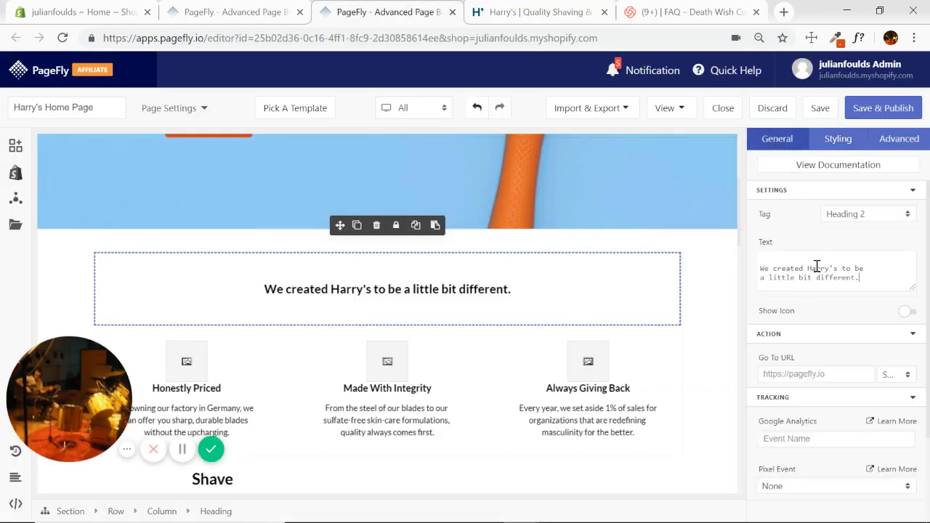
Step: Break the new heading into two lines before "a little bit different.", matching the Harry's site
{"action": "left_click", "coordinate": [528, 11]}
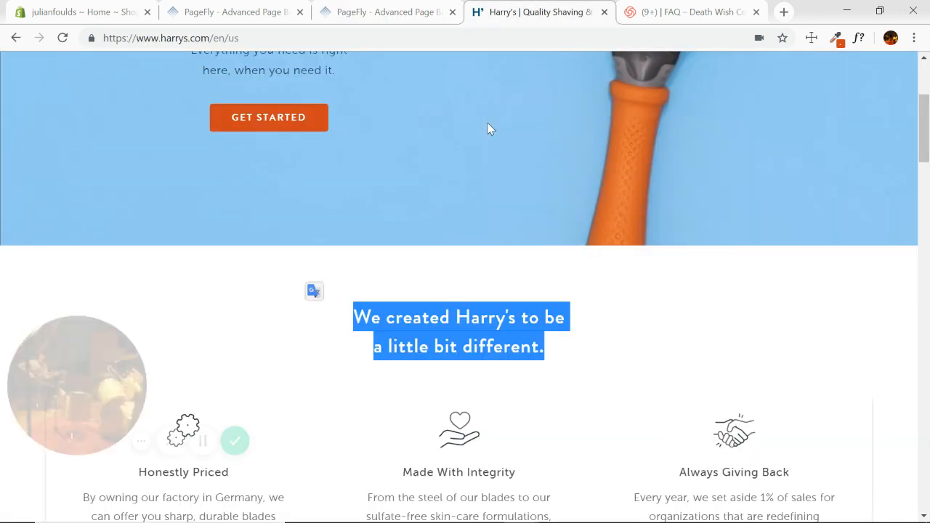
{"action": "left_click", "coordinate": [416, 19]}
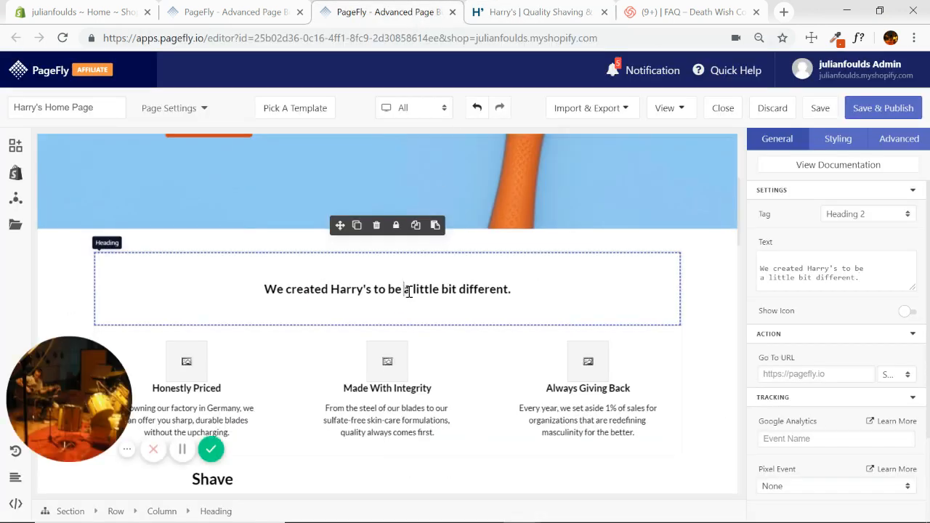
{"action": "left_click", "coordinate": [691, 298]}
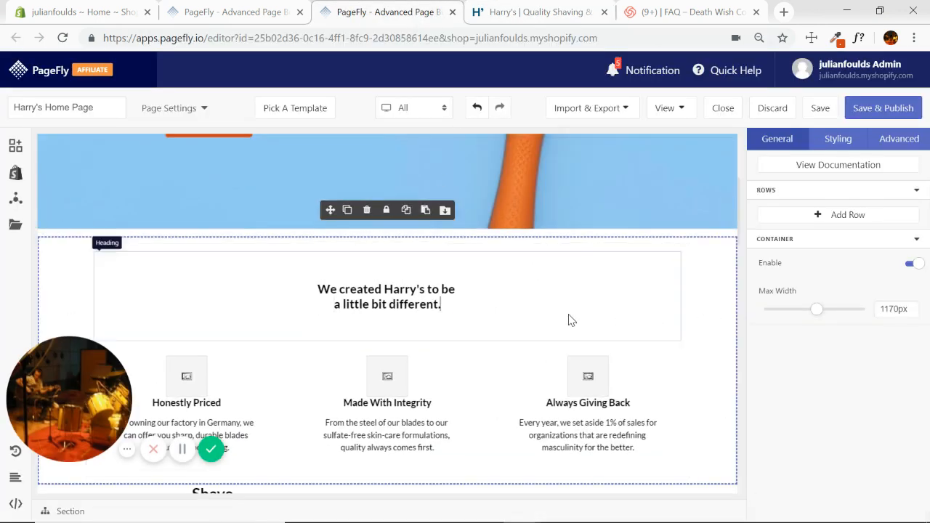
{"action": "left_click", "coordinate": [581, 19]}
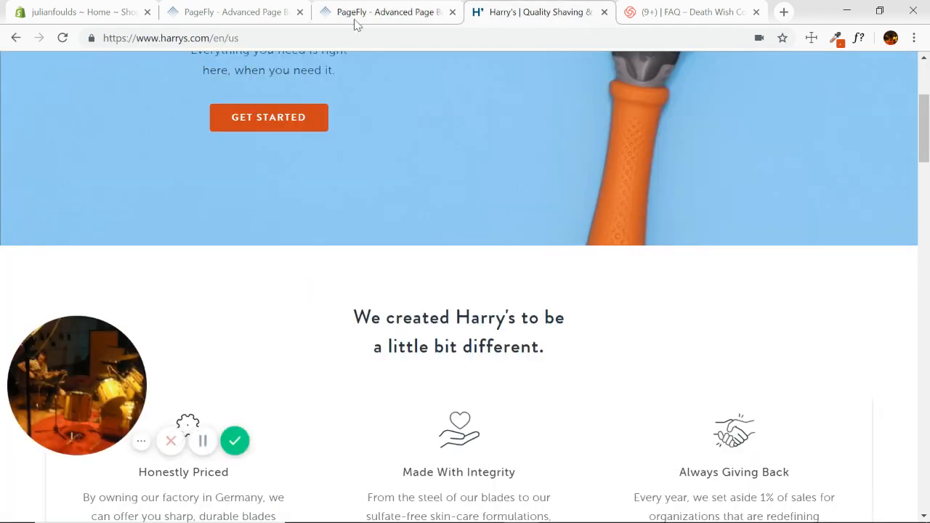
{"action": "left_click", "coordinate": [379, 17]}
Step: Compare the "Honestly Priced" heading and the three feature columns with those on the Harry's site
{"action": "scroll", "coordinate": [490, 299], "scroll_direction": "down", "scroll_amount": 2}
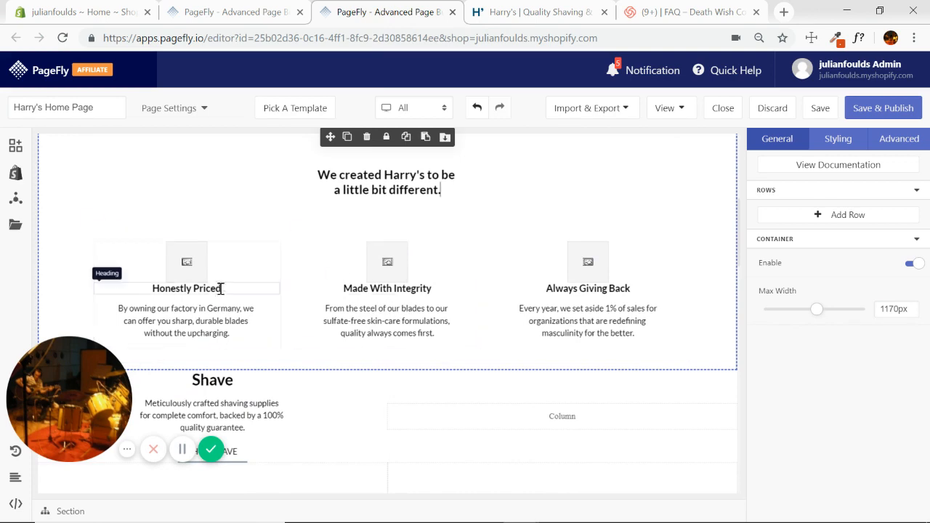
{"action": "left_click", "coordinate": [155, 293]}
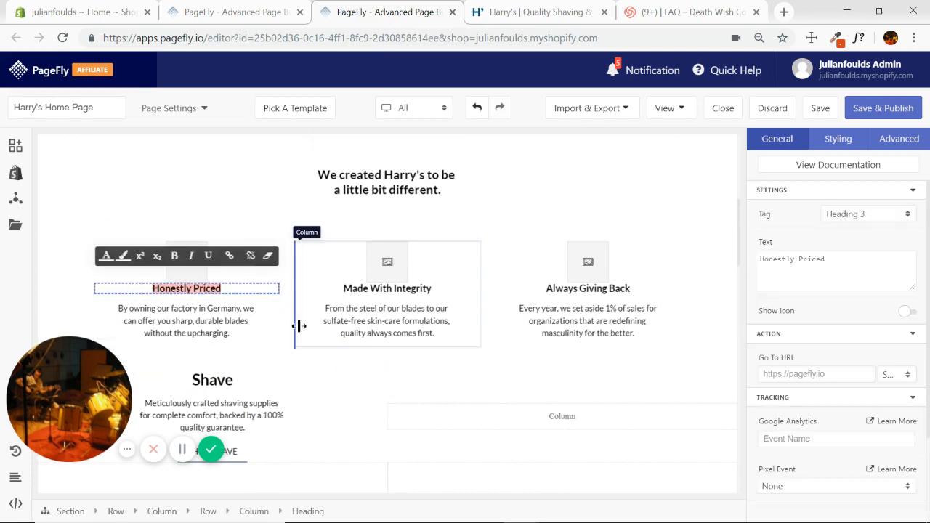
{"action": "left_click", "coordinate": [501, 13]}
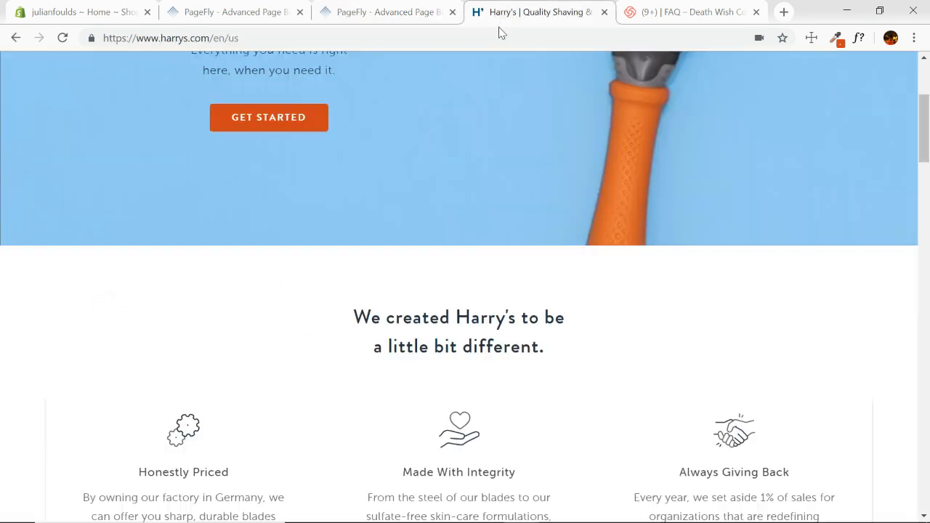
{"action": "scroll", "coordinate": [364, 308], "scroll_direction": "down", "scroll_amount": 3}
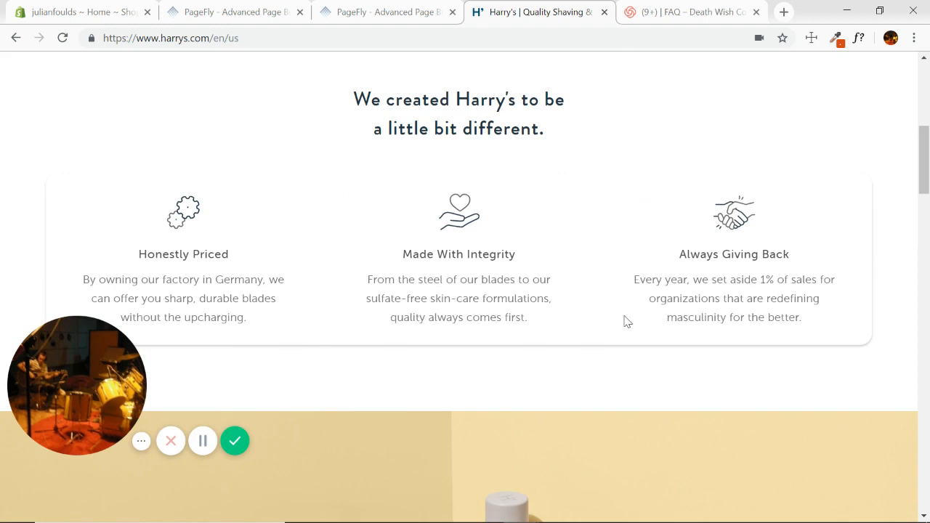
{"action": "left_click", "coordinate": [393, 13]}
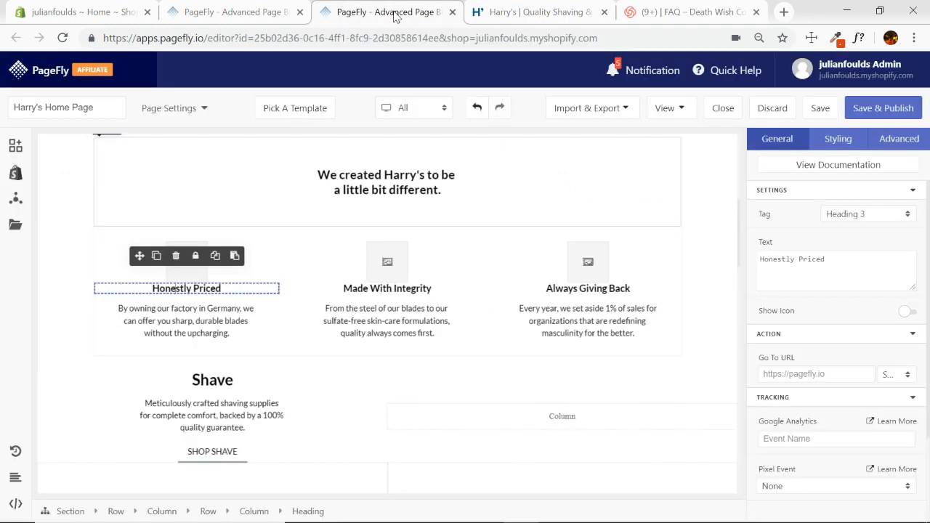
Step: Compare the "Honestly Priced" icon with the Harry's site and load the gears image into the placeholder above that heading
{"action": "left_click", "coordinate": [193, 275]}
{"action": "left_click", "coordinate": [528, 12]}
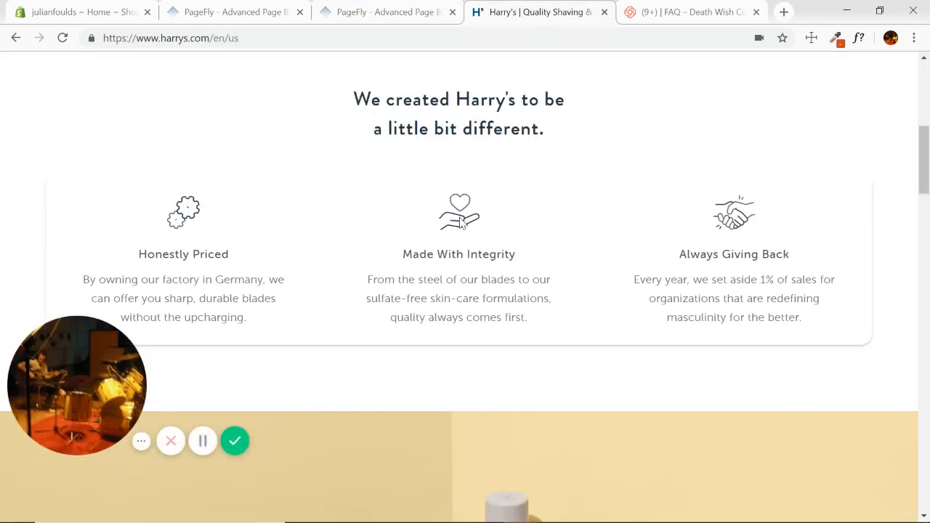
{"action": "left_click", "coordinate": [407, 23]}
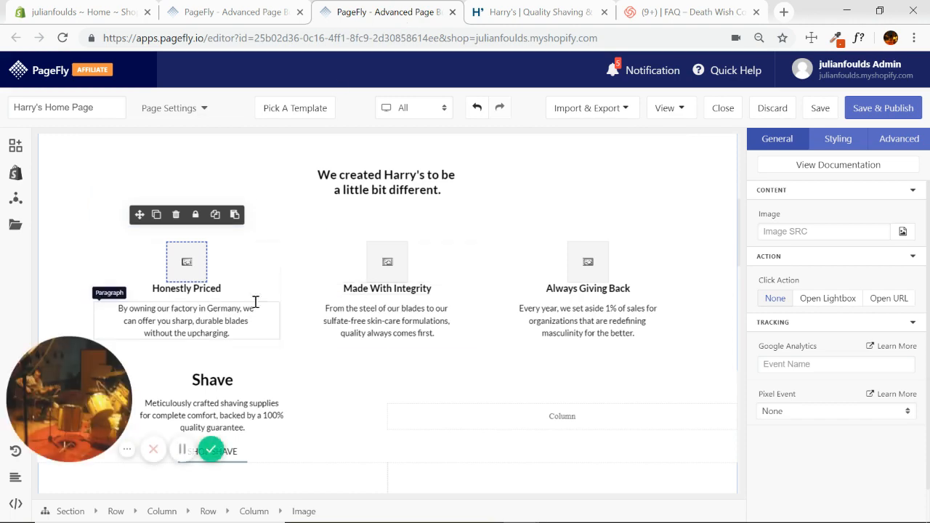
{"action": "left_click", "coordinate": [903, 233]}
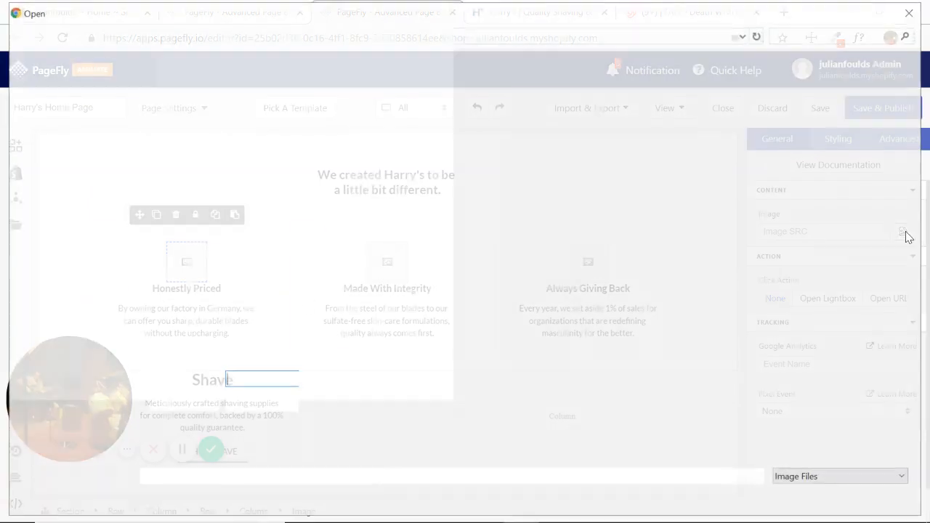
{"action": "double_click", "coordinate": [811, 237]}
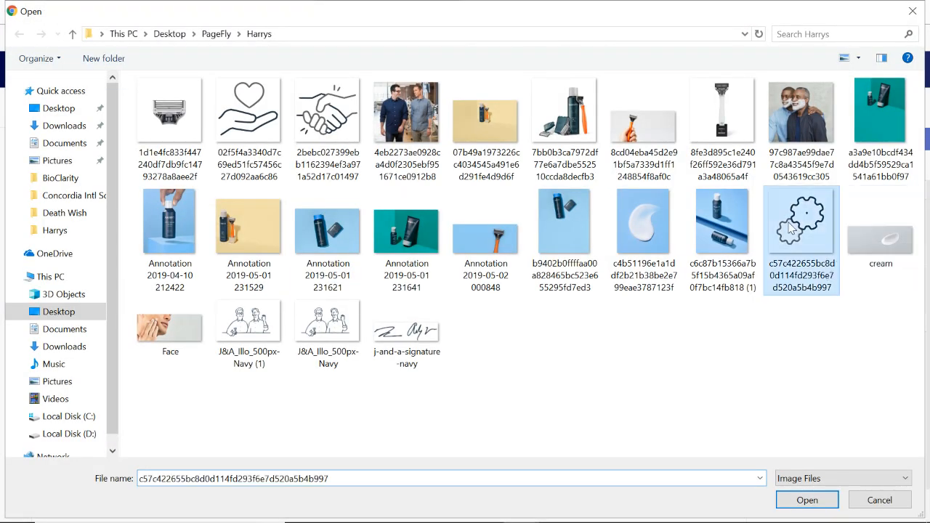
Step: Load the hand-and-heart icon from the Harrys folder into the image placeholder above "Made With Integrity"
{"action": "left_click", "coordinate": [396, 273]}
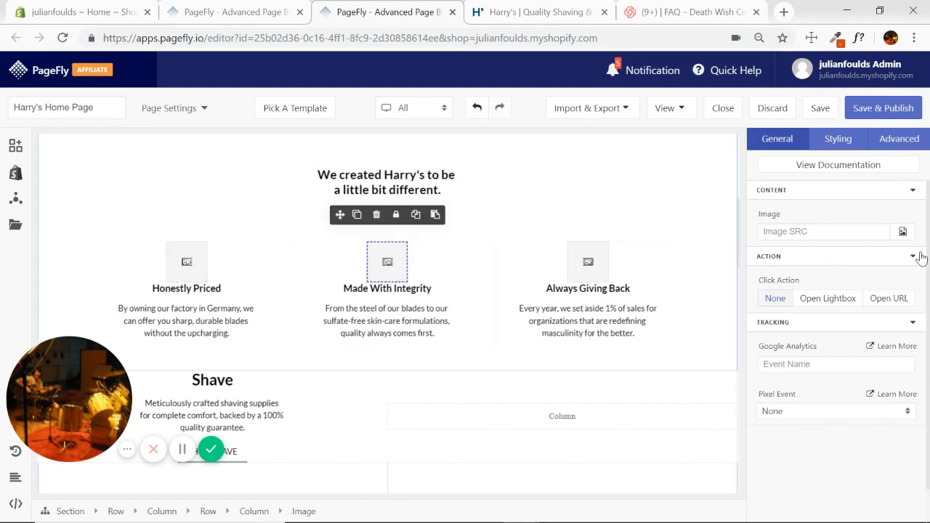
{"action": "left_click", "coordinate": [903, 234]}
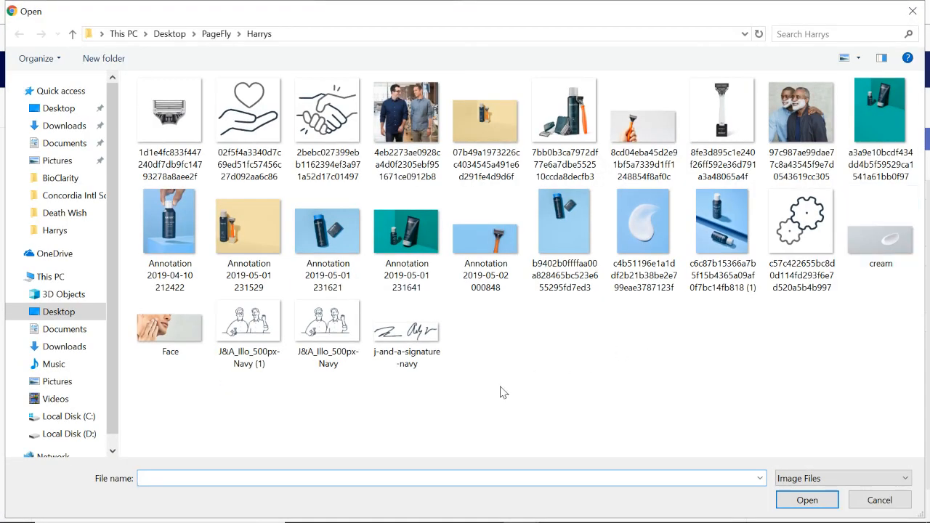
{"action": "left_click", "coordinate": [271, 112]}
{"action": "double_click", "coordinate": [270, 113]}
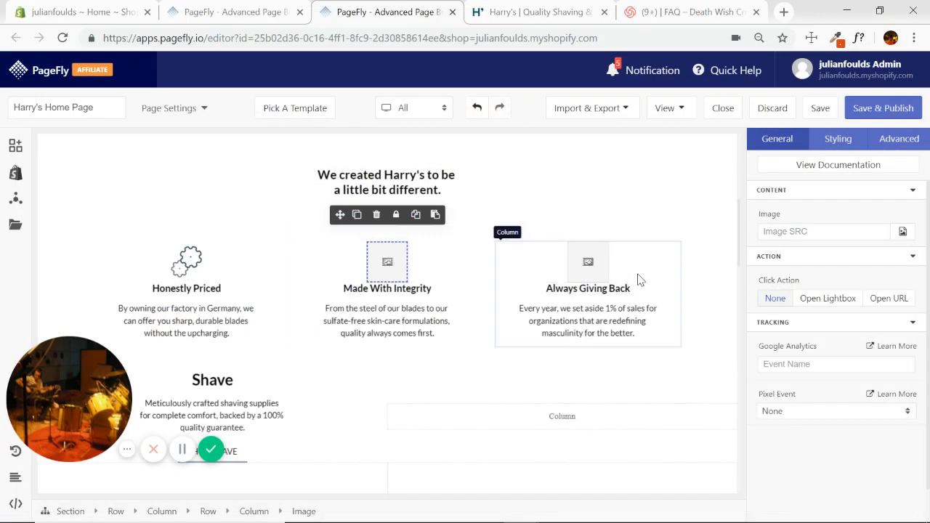
Step: Load the handshake icon from the Harrys folder into the image placeholder above "Always Giving Back"
{"action": "left_click", "coordinate": [606, 271]}
{"action": "left_click", "coordinate": [904, 232]}
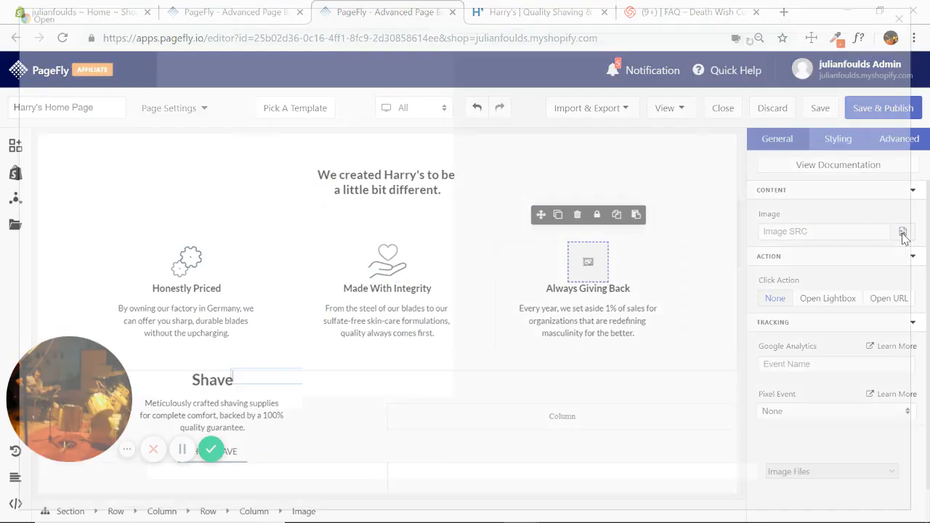
{"action": "left_click", "coordinate": [351, 128]}
{"action": "double_click", "coordinate": [351, 127]}
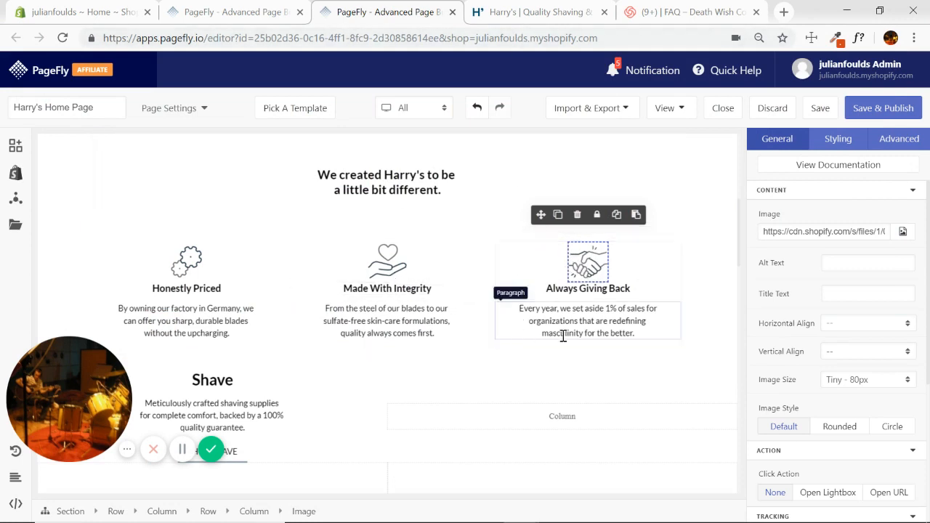
{"action": "left_click", "coordinate": [428, 356]}
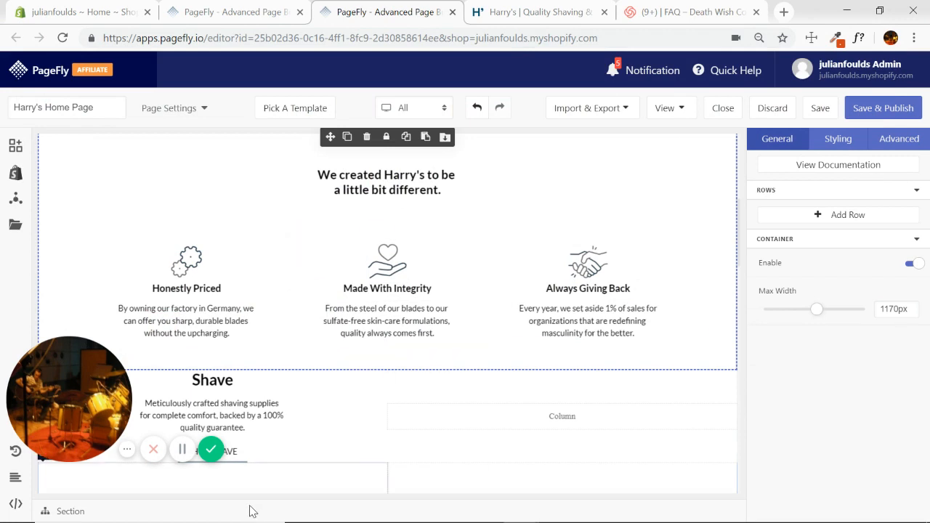
{"action": "left_click", "coordinate": [254, 278]}
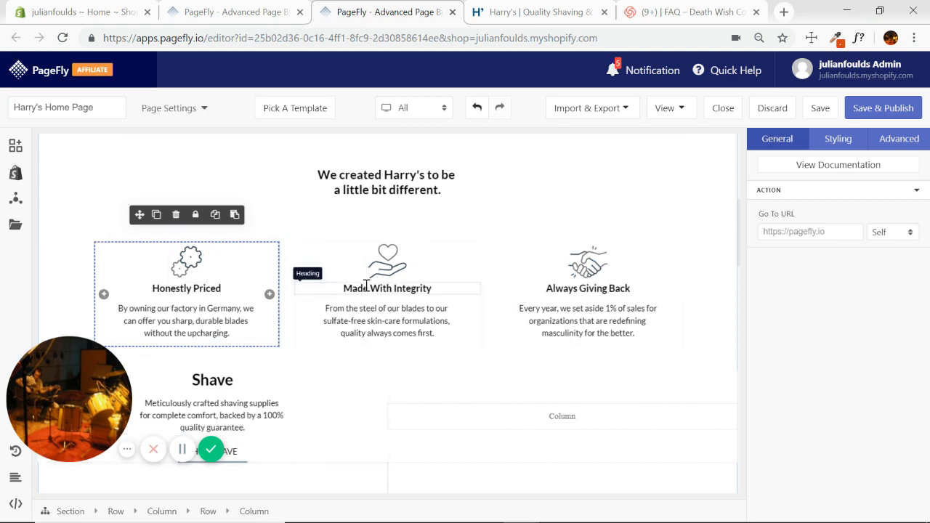
Step: Set the yellow product image starting with 07b49a as the background image of the Shave row
{"action": "scroll", "coordinate": [404, 282], "scroll_direction": "down", "scroll_amount": 2}
{"action": "left_click", "coordinate": [408, 334]}
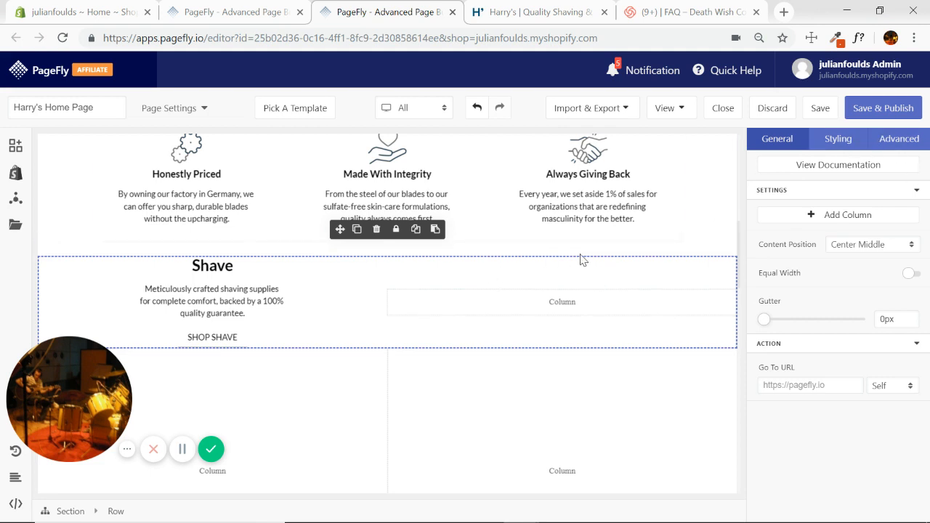
{"action": "left_click", "coordinate": [839, 142]}
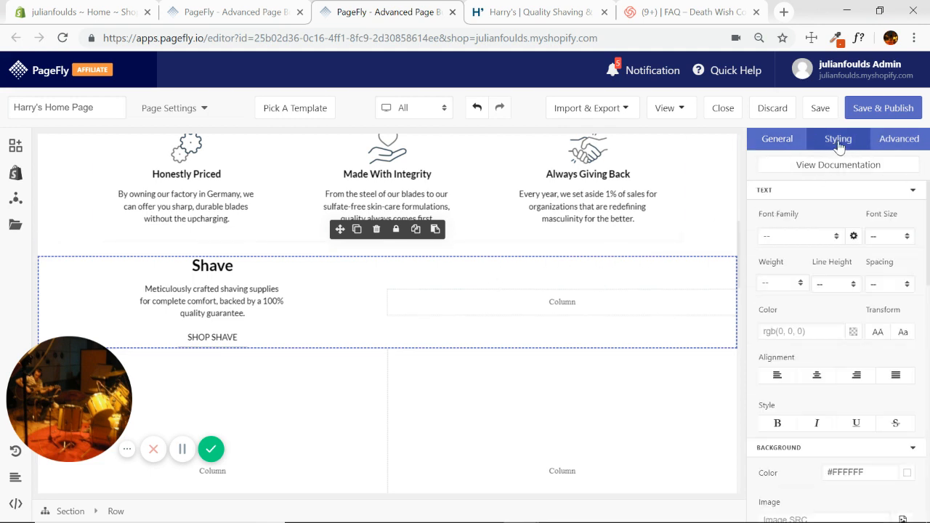
{"action": "left_click", "coordinate": [913, 190]}
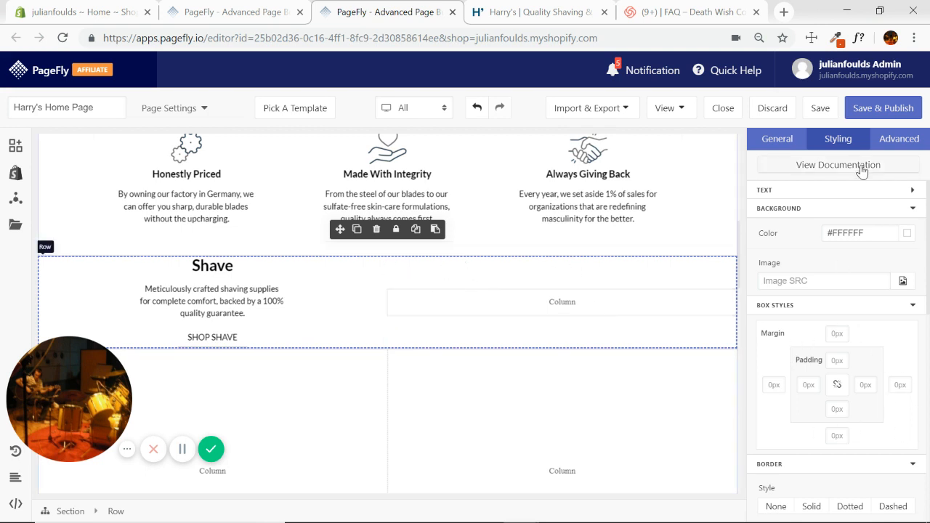
{"action": "left_click", "coordinate": [904, 282]}
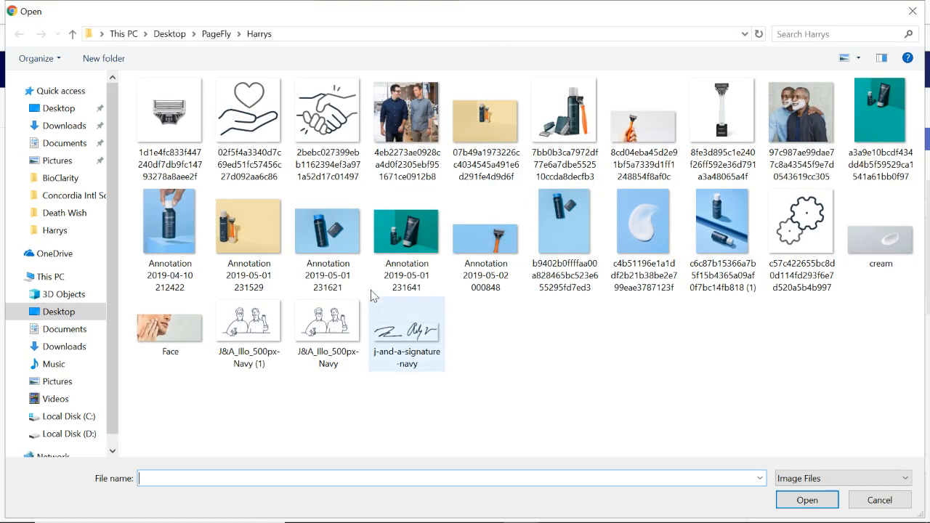
{"action": "double_click", "coordinate": [498, 137]}
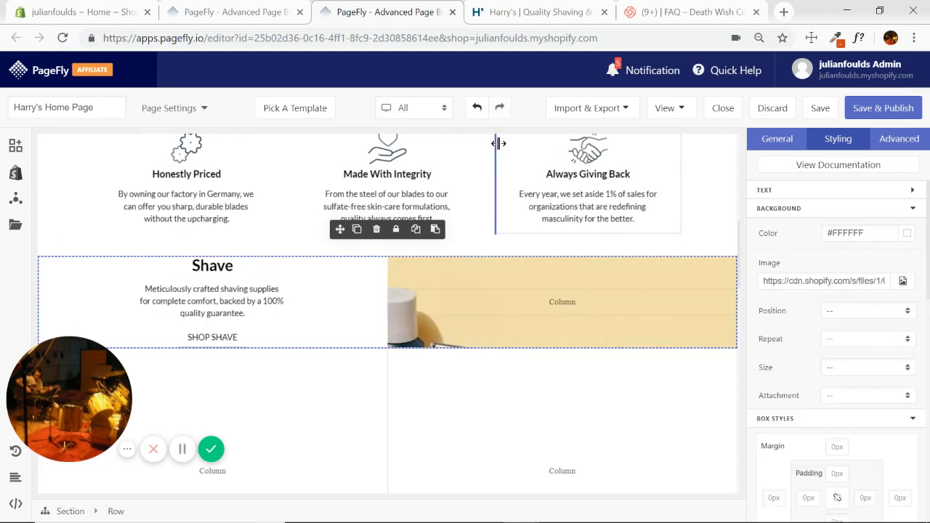
Step: Delete the whole Shave row, leaving its section empty below the three feature columns
{"action": "left_click", "coordinate": [374, 294]}
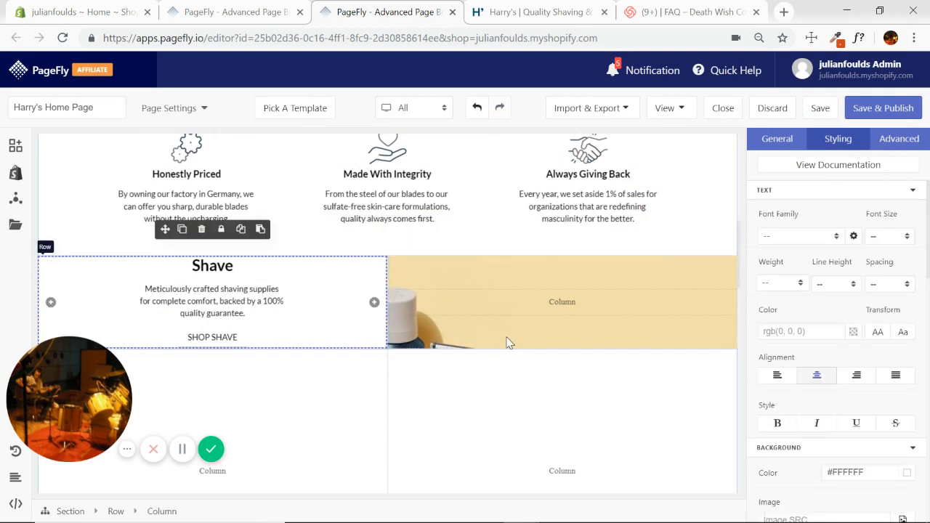
{"action": "scroll", "coordinate": [499, 334], "scroll_direction": "down", "scroll_amount": 3}
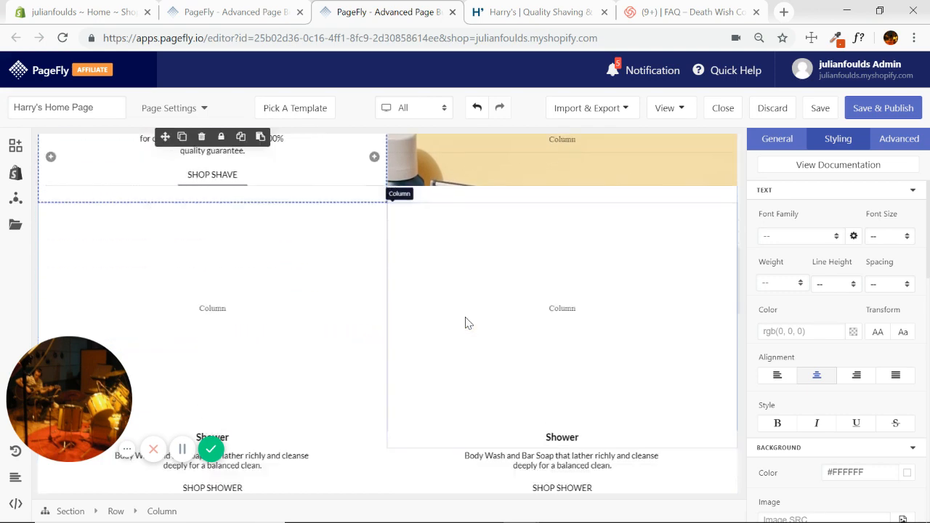
{"action": "scroll", "coordinate": [468, 322], "scroll_direction": "up", "scroll_amount": 2}
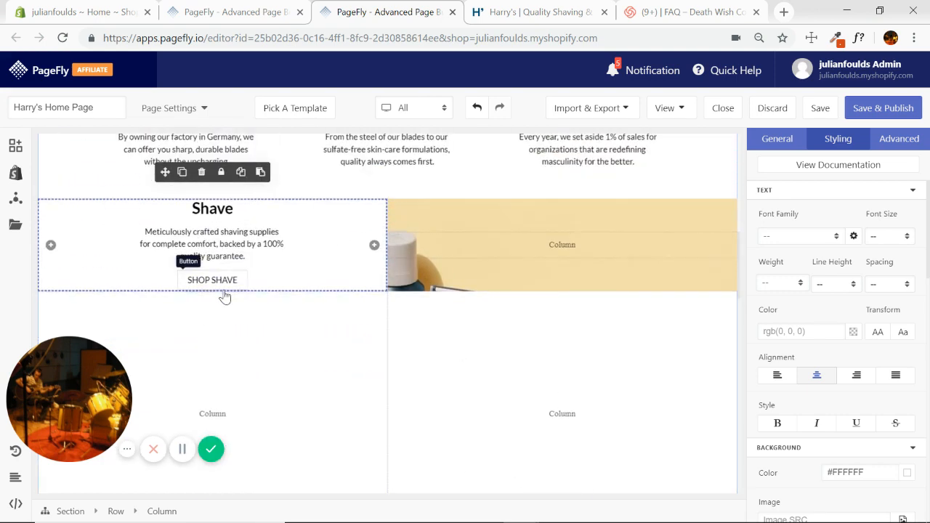
{"action": "scroll", "coordinate": [333, 298], "scroll_direction": "up", "scroll_amount": 3}
{"action": "scroll", "coordinate": [503, 289], "scroll_direction": "down", "scroll_amount": 2}
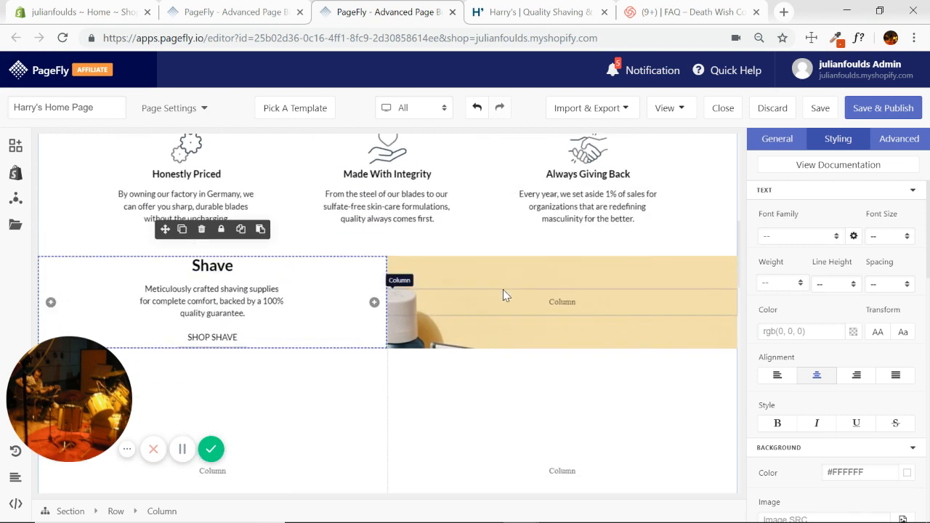
{"action": "left_click", "coordinate": [697, 266]}
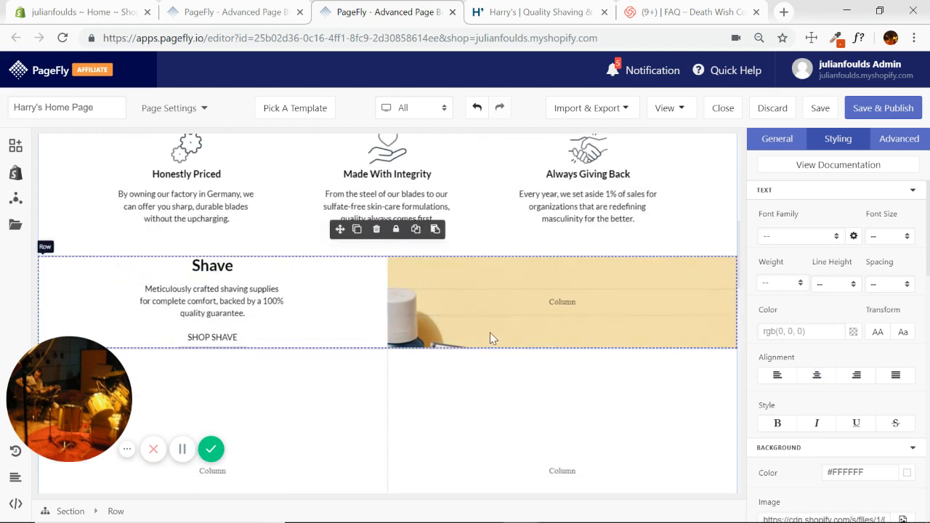
{"action": "left_click", "coordinate": [377, 231]}
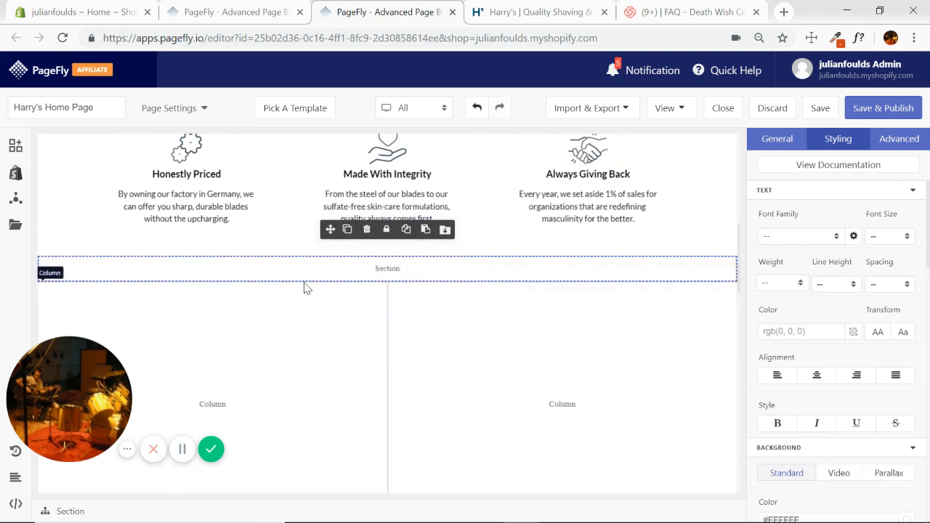
Step: Add a two-column layout row to the emptied section below the feature columns
{"action": "left_click", "coordinate": [15, 146]}
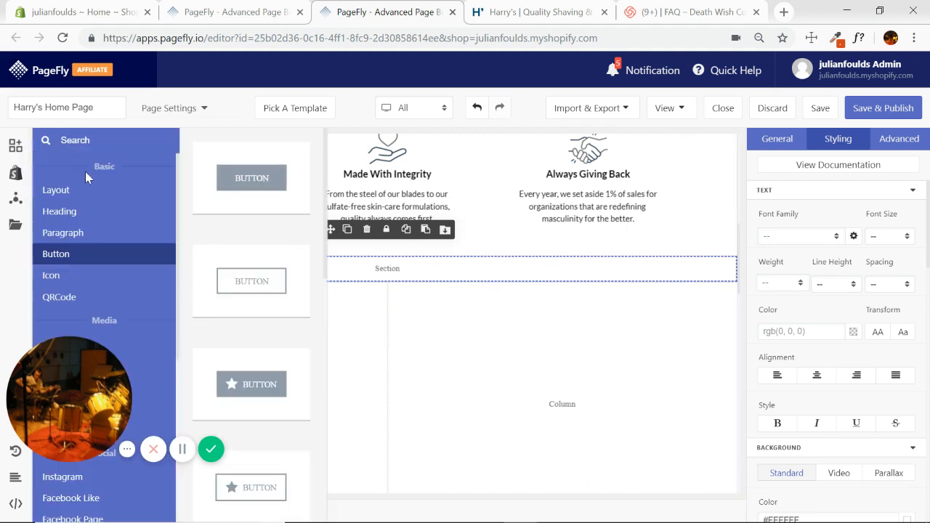
{"action": "left_click", "coordinate": [79, 190]}
{"action": "left_click_drag", "start_coordinate": [261, 419], "coordinate": [356, 283]}
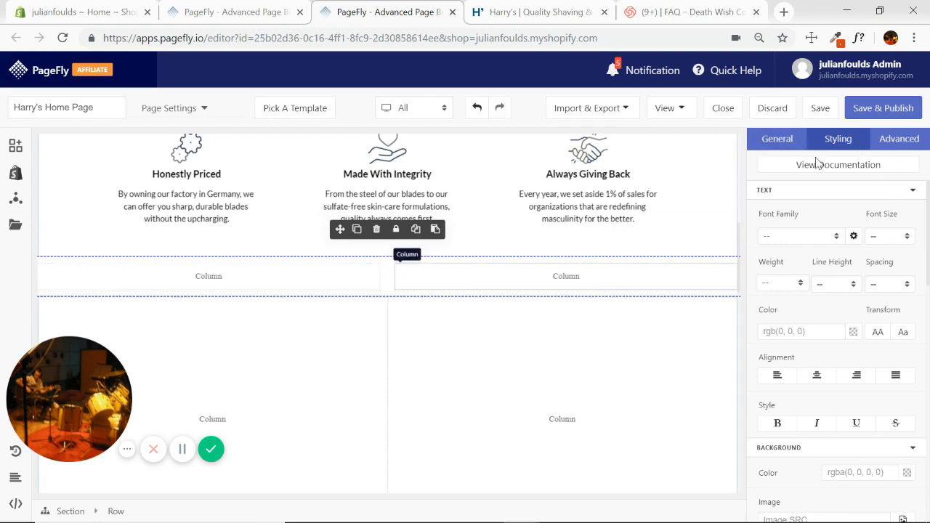
Step: Set the yellow product image starting with 07b49a as the new two-column row's background image
{"action": "left_click", "coordinate": [912, 192]}
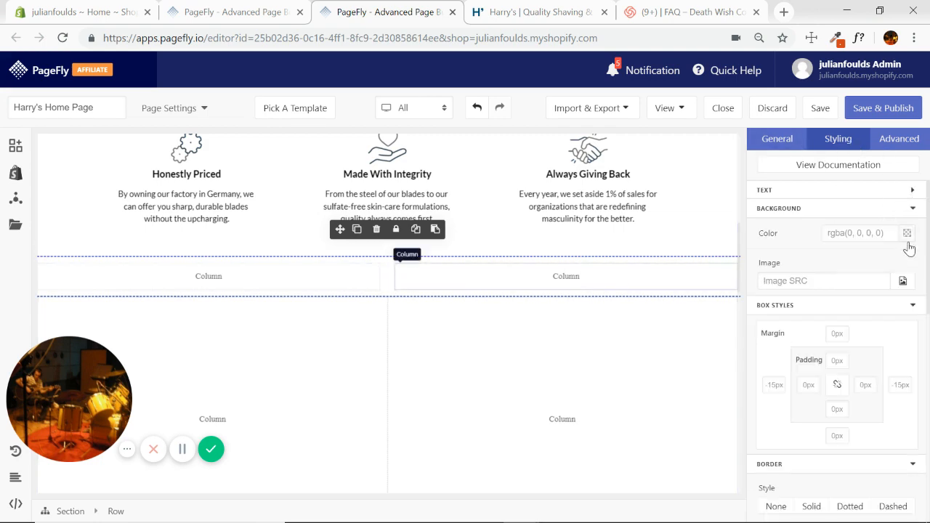
{"action": "left_click", "coordinate": [903, 281]}
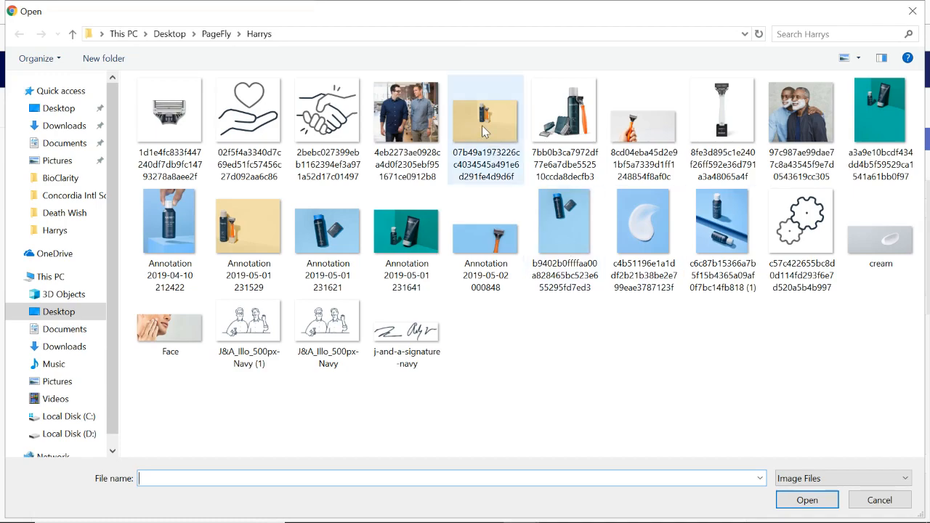
{"action": "double_click", "coordinate": [484, 131]}
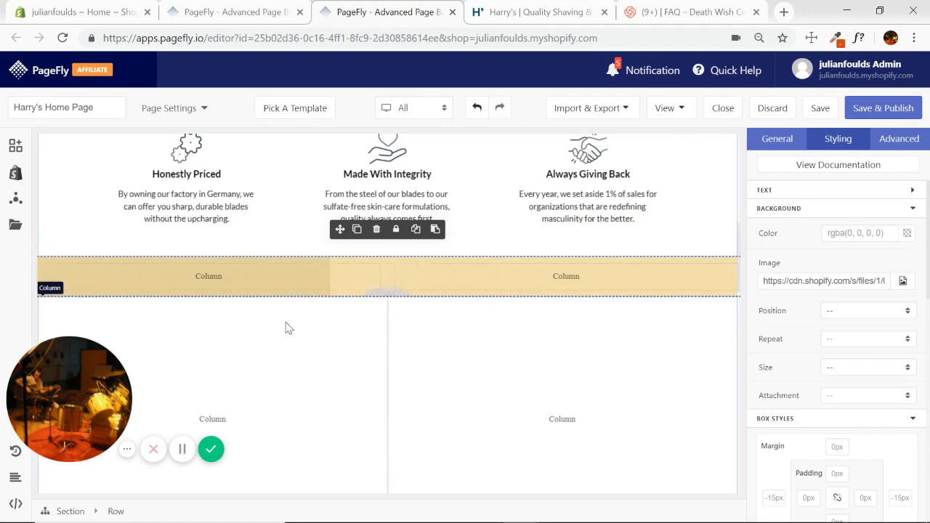
Step: Add a heading element to the left column of the yellow two-column row
{"action": "left_click", "coordinate": [377, 282]}
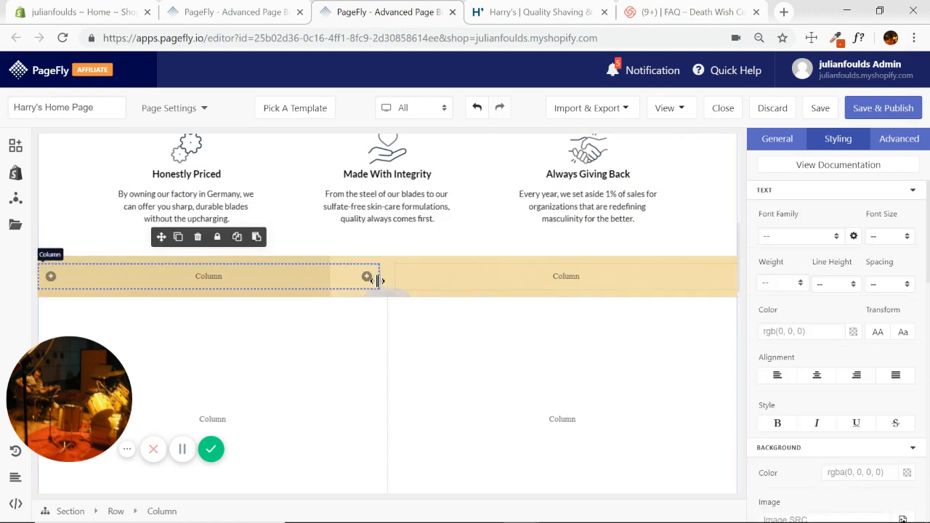
{"action": "left_click", "coordinate": [15, 146]}
{"action": "mouse_move", "coordinate": [79, 215]}
{"action": "left_click_drag", "start_coordinate": [239, 186], "coordinate": [237, 275]}
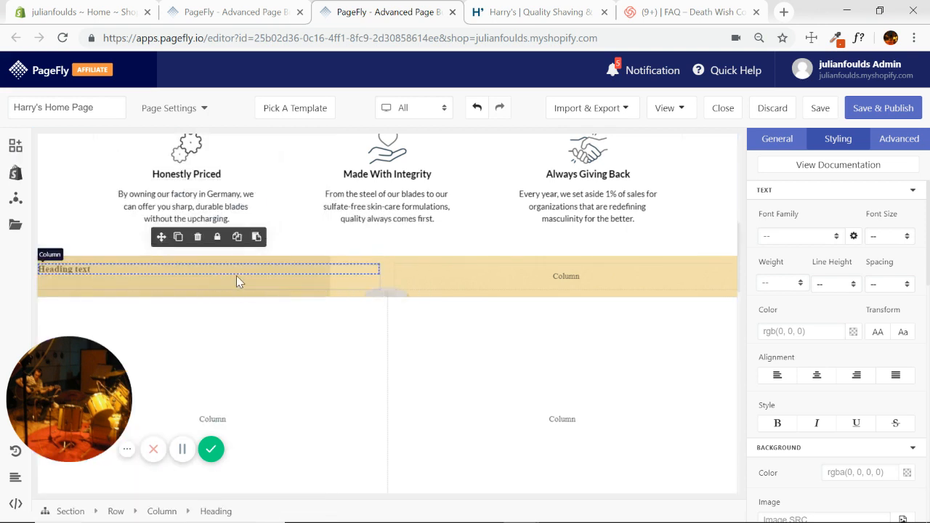
{"action": "left_click", "coordinate": [15, 145]}
{"action": "mouse_move", "coordinate": [71, 240]}
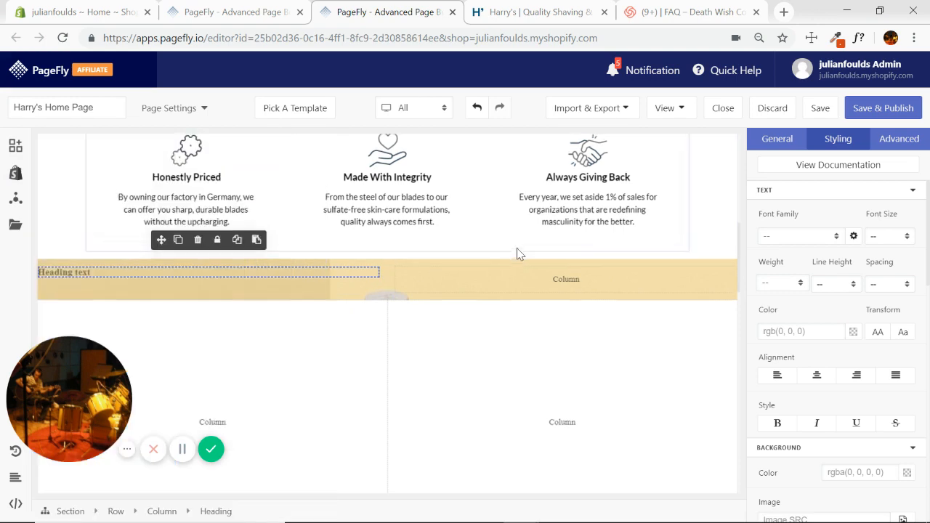
Step: Duplicate the hero banner's text column containing the heading, paragraph and GET STARTED button
{"action": "scroll", "coordinate": [551, 263], "scroll_direction": "up", "scroll_amount": 6}
{"action": "scroll", "coordinate": [459, 264], "scroll_direction": "down", "scroll_amount": 1}
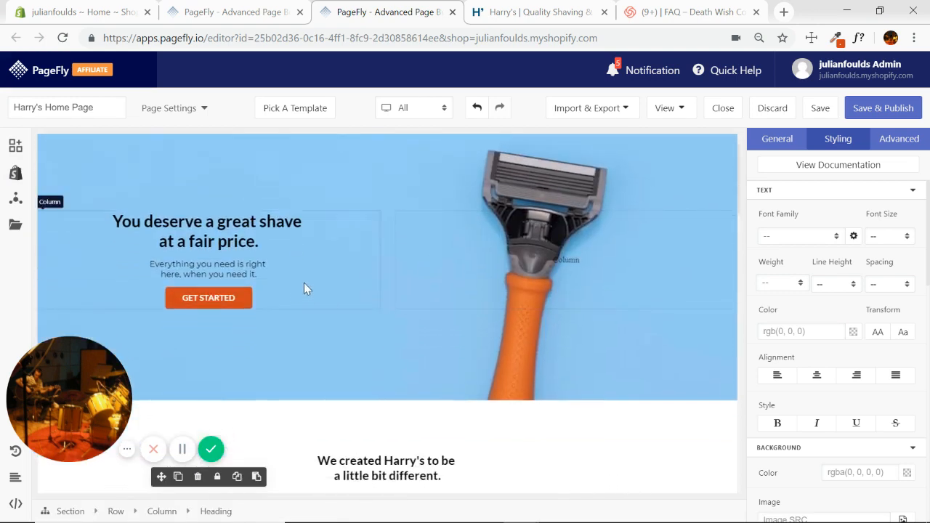
{"action": "left_click", "coordinate": [329, 247]}
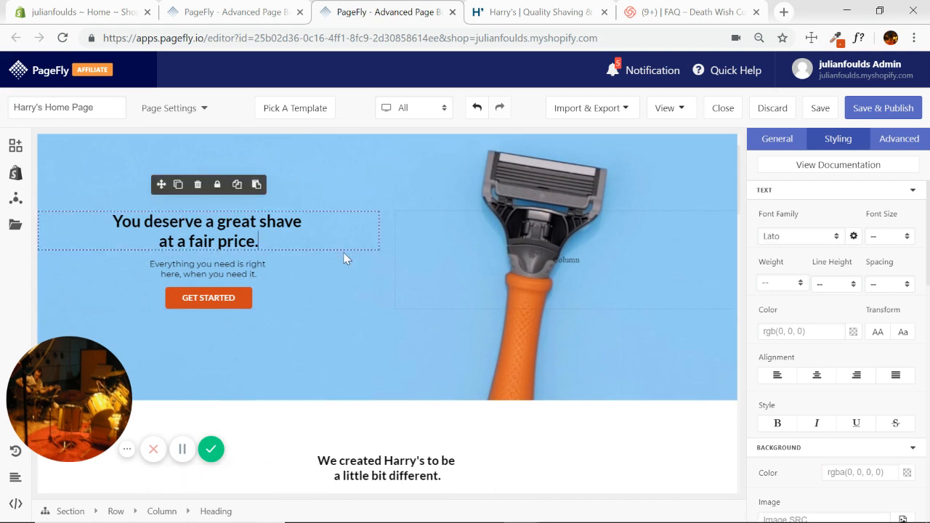
{"action": "left_click", "coordinate": [163, 513]}
{"action": "left_click", "coordinate": [178, 186]}
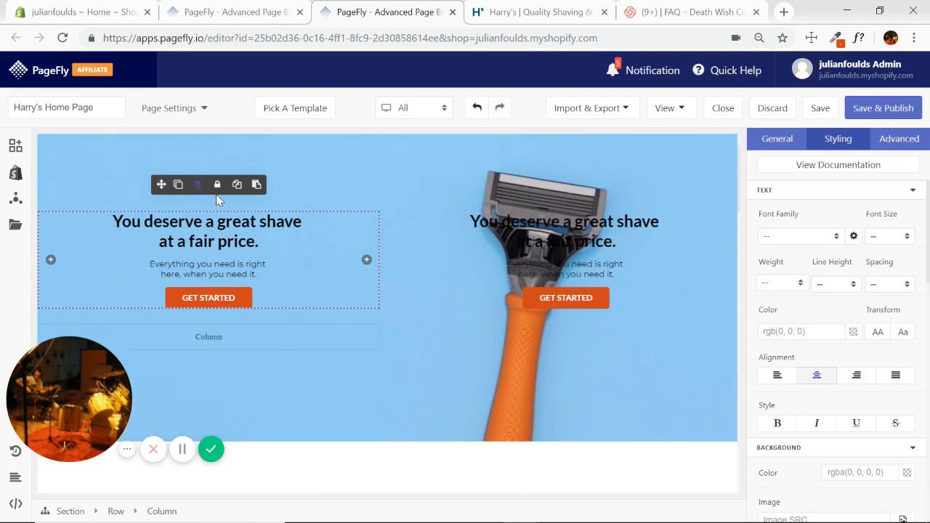
Step: Delete the placeholder heading from the left column of the yellow two-column row
{"action": "scroll", "coordinate": [509, 276], "scroll_direction": "down", "scroll_amount": 3}
{"action": "scroll", "coordinate": [495, 254], "scroll_direction": "down", "scroll_amount": 5}
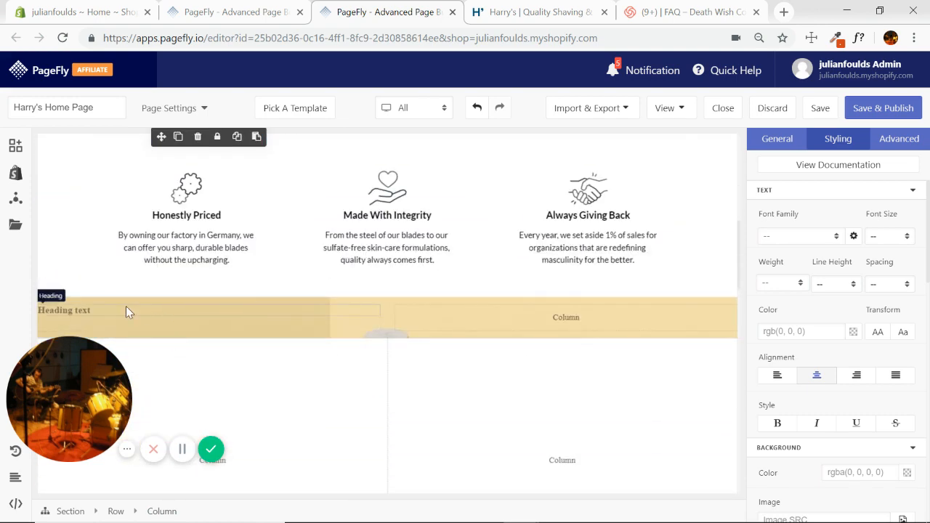
{"action": "left_click", "coordinate": [125, 310]}
{"action": "left_click", "coordinate": [198, 280]}
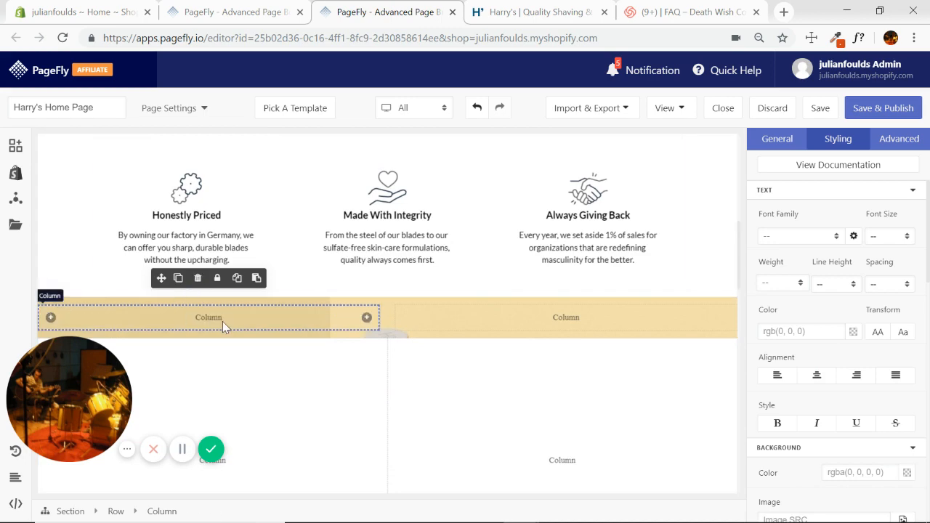
Step: Move the duplicated hero text column into the yellow row and delete the empty column left beneath it
{"action": "scroll", "coordinate": [450, 286], "scroll_direction": "up", "scroll_amount": 7}
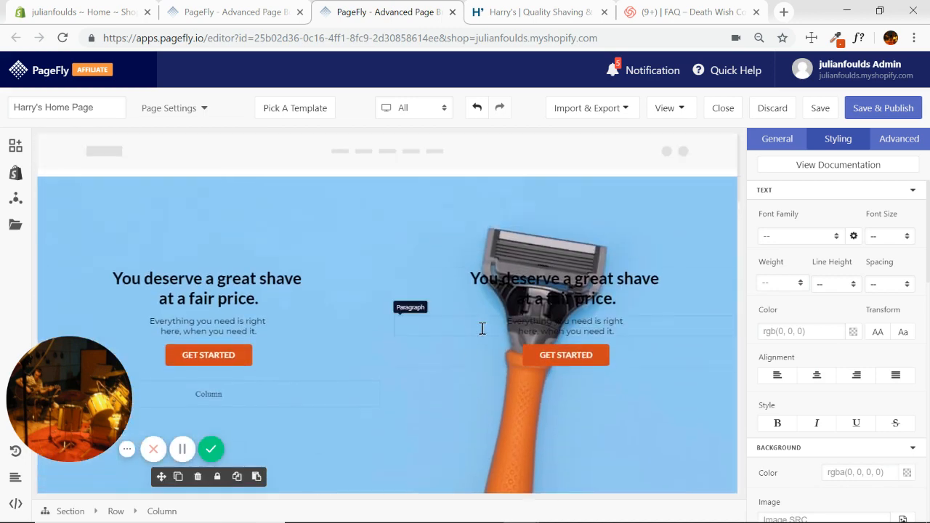
{"action": "left_click", "coordinate": [432, 312]}
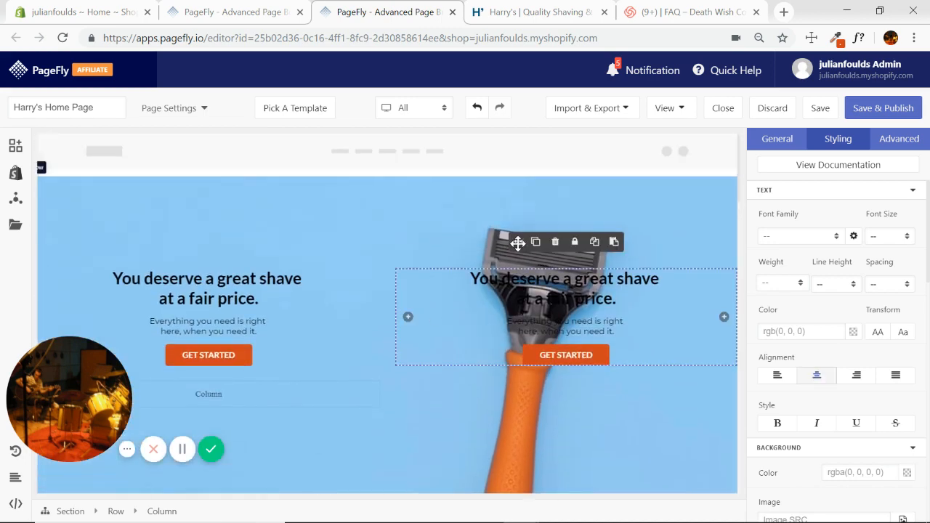
{"action": "left_click_drag", "start_coordinate": [517, 242], "coordinate": [208, 333]}
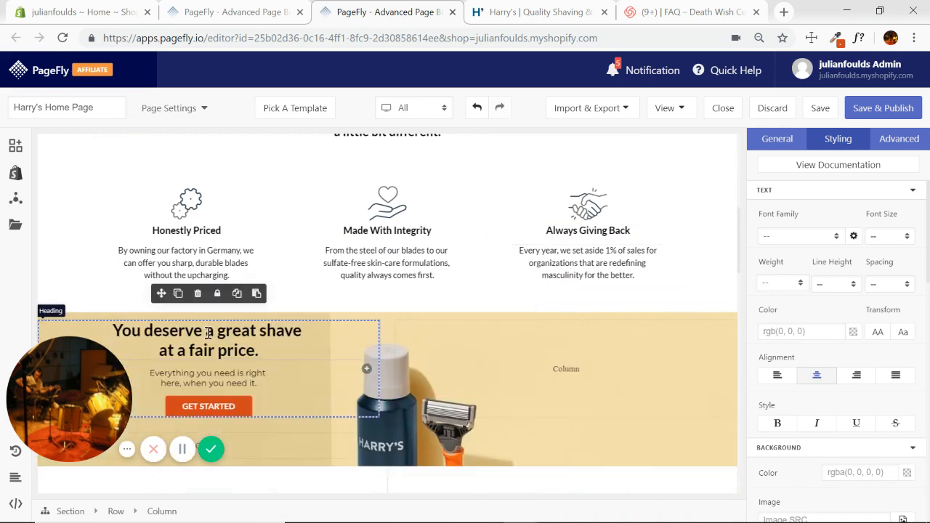
{"action": "scroll", "coordinate": [366, 347], "scroll_direction": "down", "scroll_amount": 1}
{"action": "left_click", "coordinate": [280, 393]}
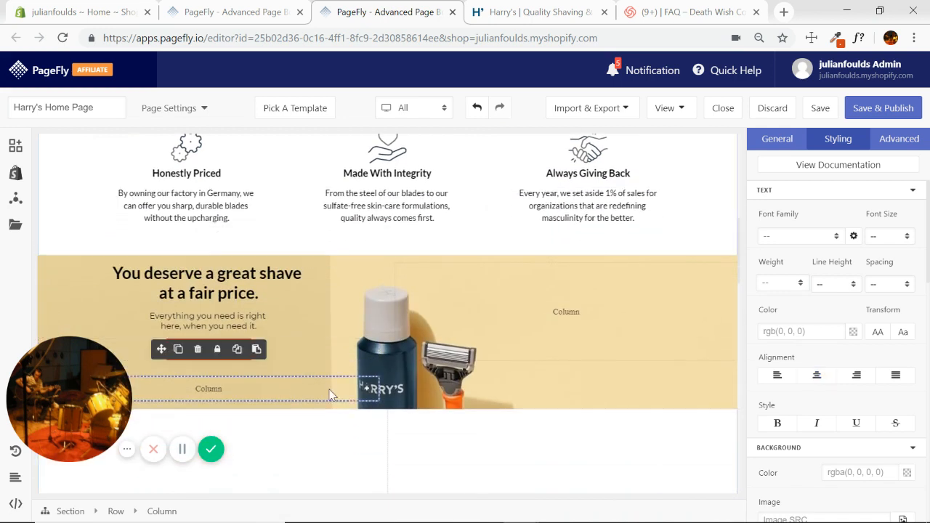
{"action": "left_click", "coordinate": [197, 349]}
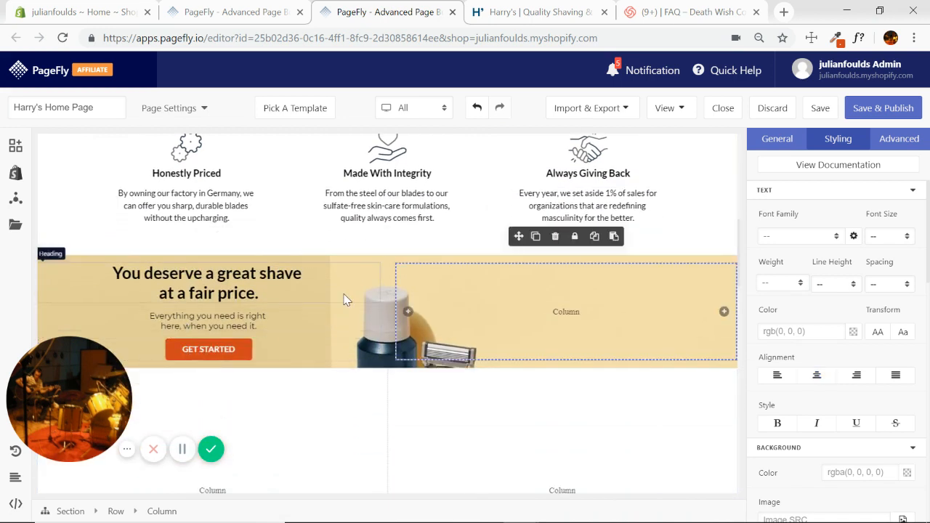
Step: Check the yellow section's heading on the Harry's site and change the copied heading in the yellow row to "Shave"
{"action": "left_click", "coordinate": [517, 18]}
{"action": "scroll", "coordinate": [458, 156], "scroll_direction": "down", "scroll_amount": 8}
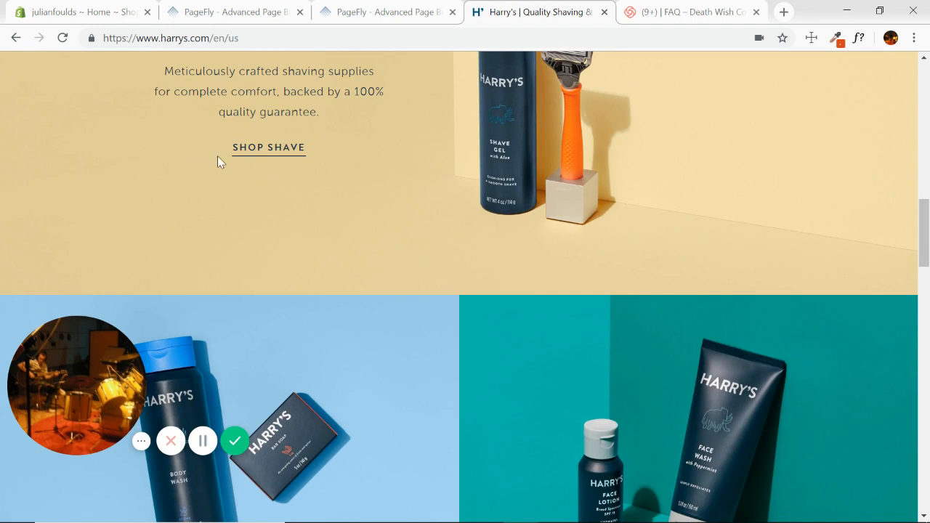
{"action": "scroll", "coordinate": [351, 163], "scroll_direction": "up", "scroll_amount": 2}
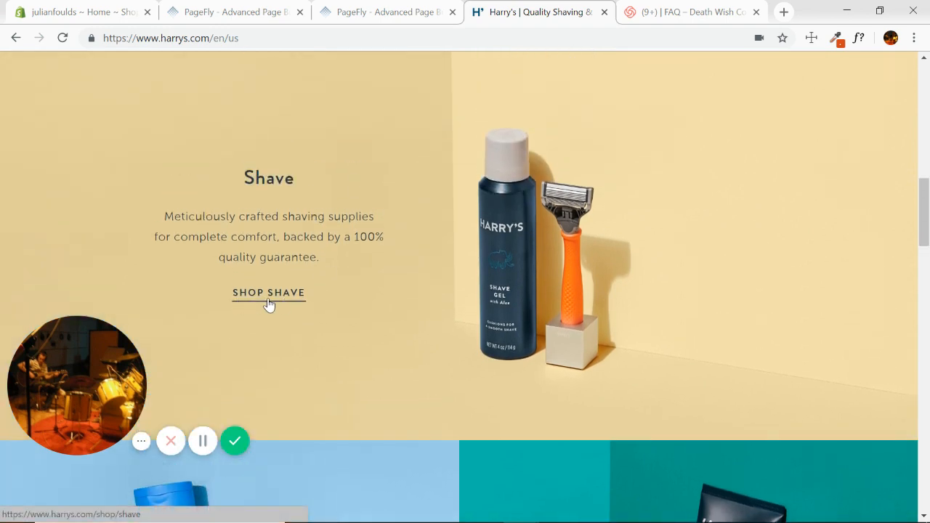
{"action": "double_click", "coordinate": [266, 187]}
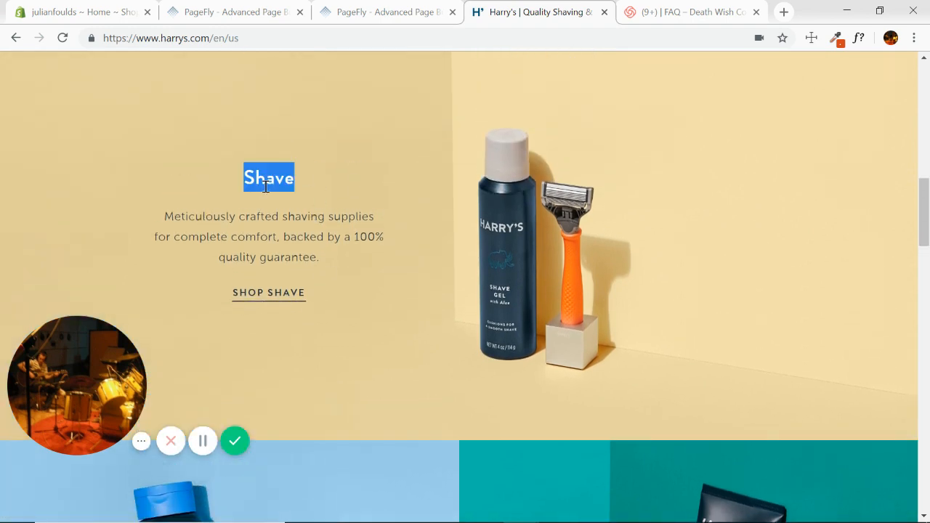
{"action": "left_click", "coordinate": [384, 12]}
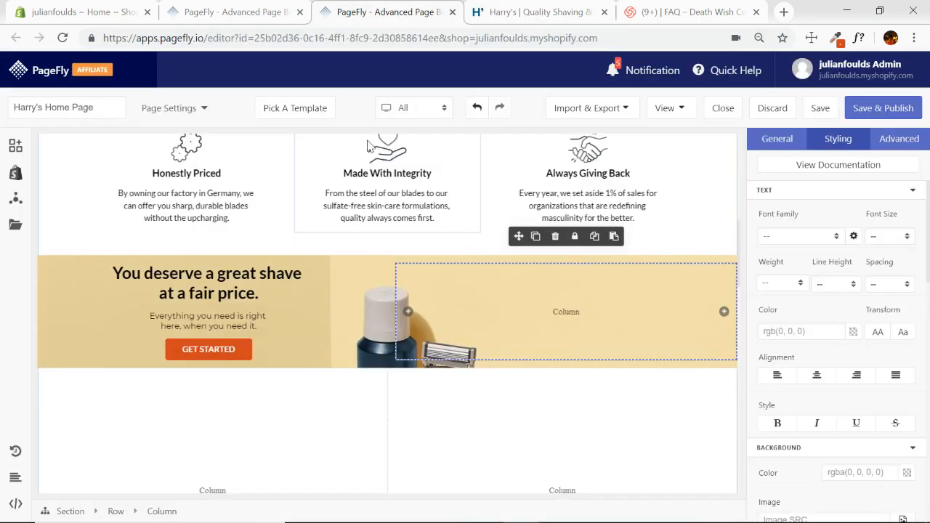
{"action": "left_click", "coordinate": [783, 138]}
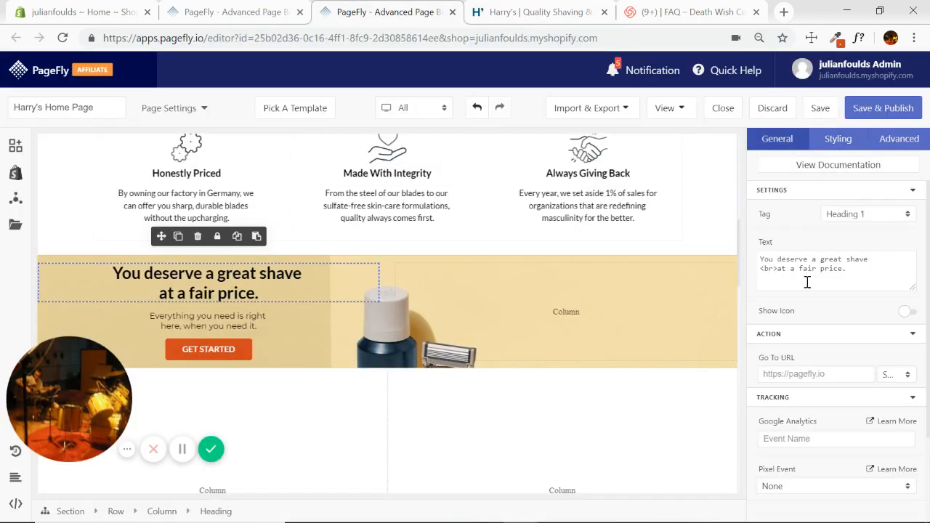
{"action": "key", "text": "shift+Home"}
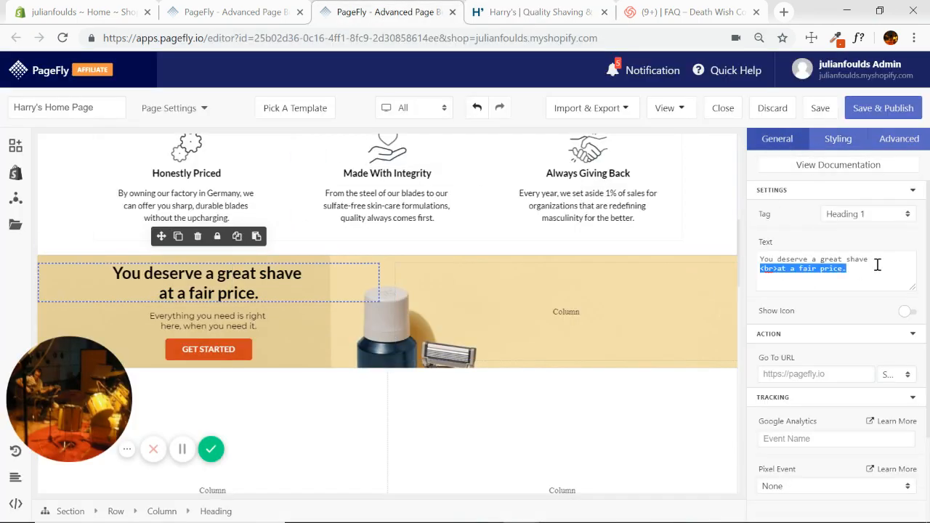
{"action": "key", "text": "BackSpace"}
{"action": "key", "text": "shift+Home"}
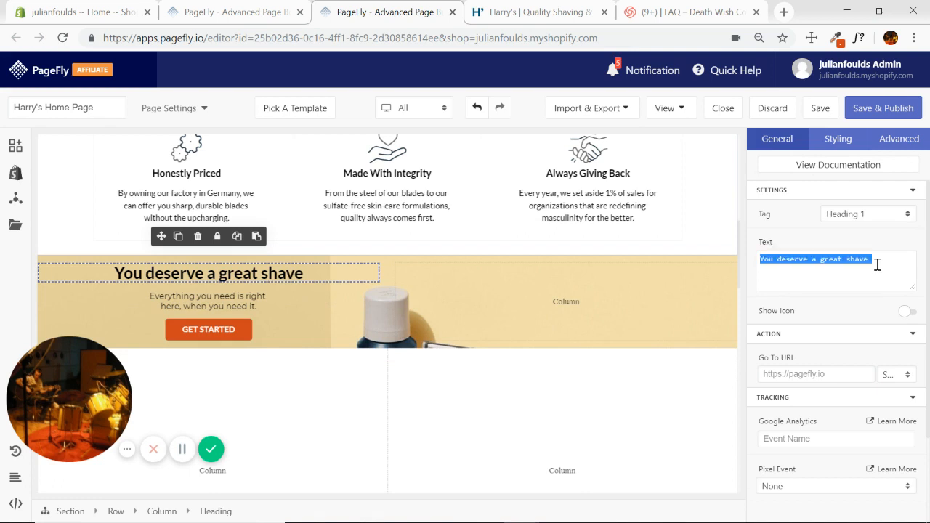
{"action": "type", "text": "Shave"}
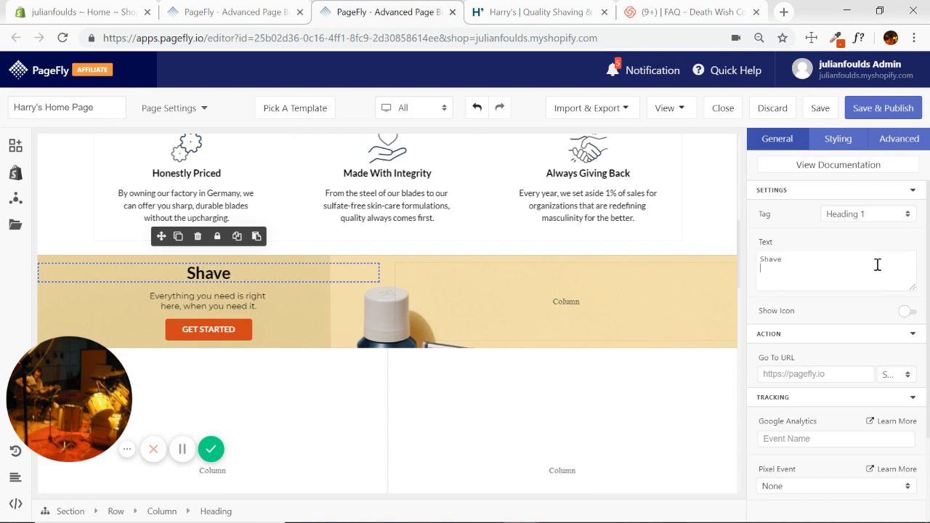
Step: Replace the paragraph under the Shave heading with the "Meticulously crafted shaving supplies" text copied from the Harry's site
{"action": "left_click", "coordinate": [530, 16]}
{"action": "left_click_drag", "start_coordinate": [336, 264], "coordinate": [118, 221]}
{"action": "key", "text": "ctrl+c"}
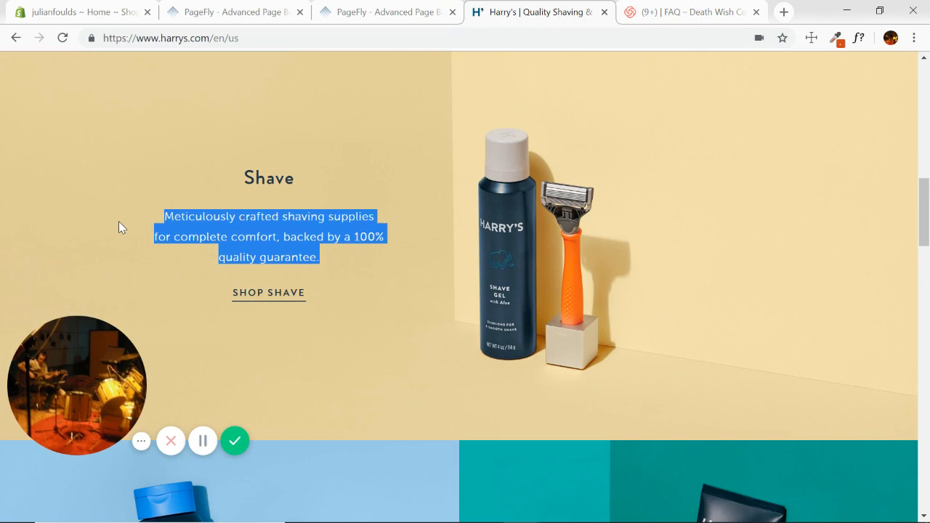
{"action": "left_click", "coordinate": [349, 14]}
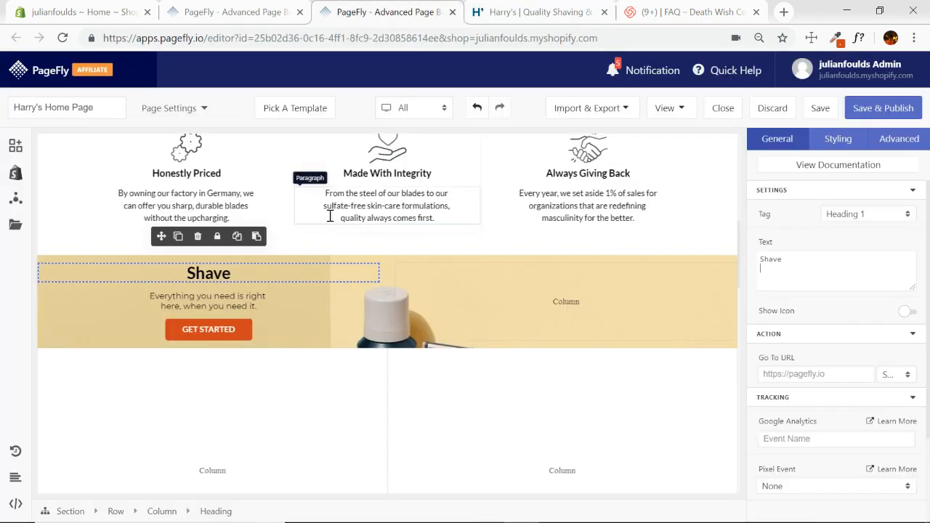
{"action": "left_click", "coordinate": [253, 303]}
{"action": "left_click_drag", "start_coordinate": [877, 241], "coordinate": [752, 231]}
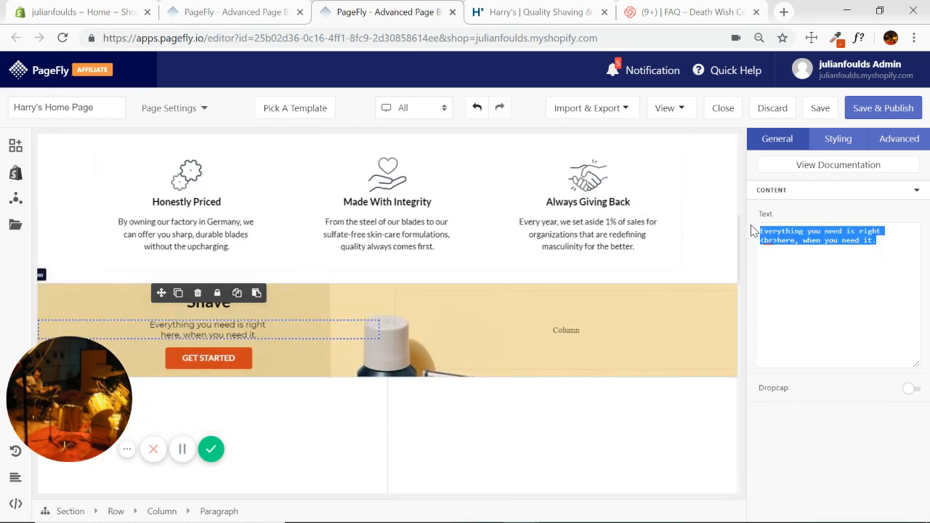
{"action": "key", "text": "BackSpace"}
{"action": "key", "text": "ctrl+v"}
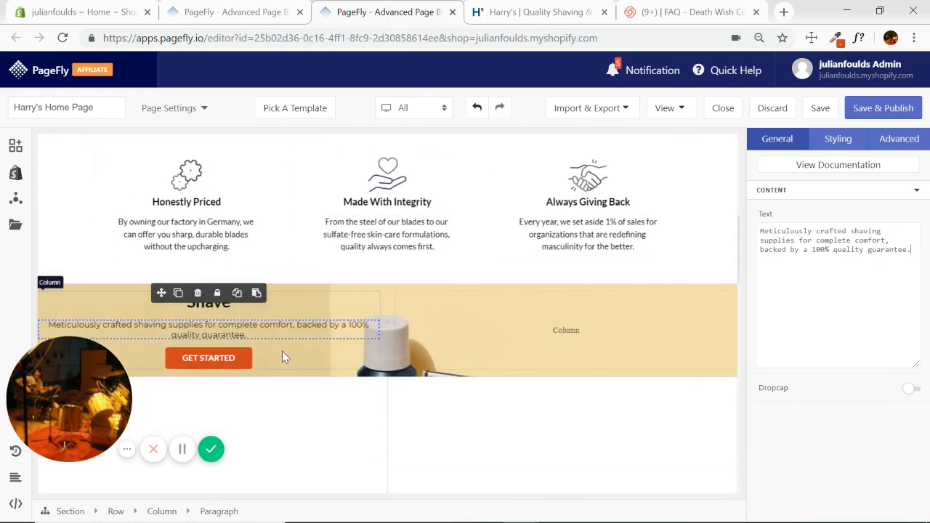
Step: Break the Shave paragraph into three lines as on the Harry's site, after "supplies" and after "100%"
{"action": "left_click", "coordinate": [538, 12]}
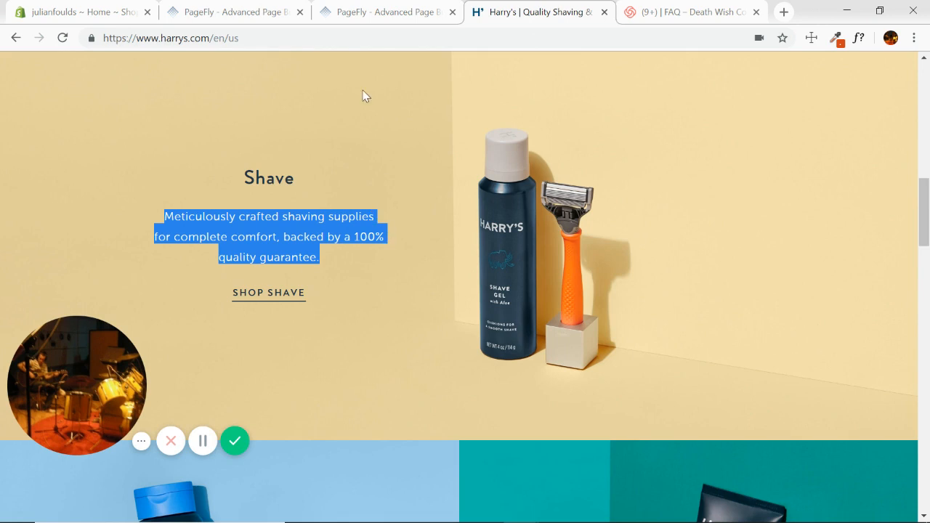
{"action": "left_click", "coordinate": [380, 12]}
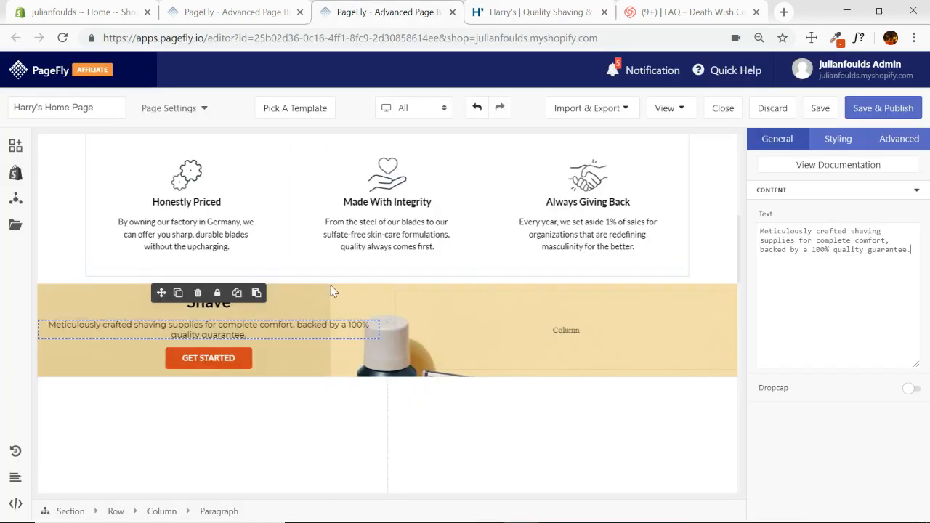
{"action": "left_click", "coordinate": [205, 324]}
{"action": "key", "text": "Return"}
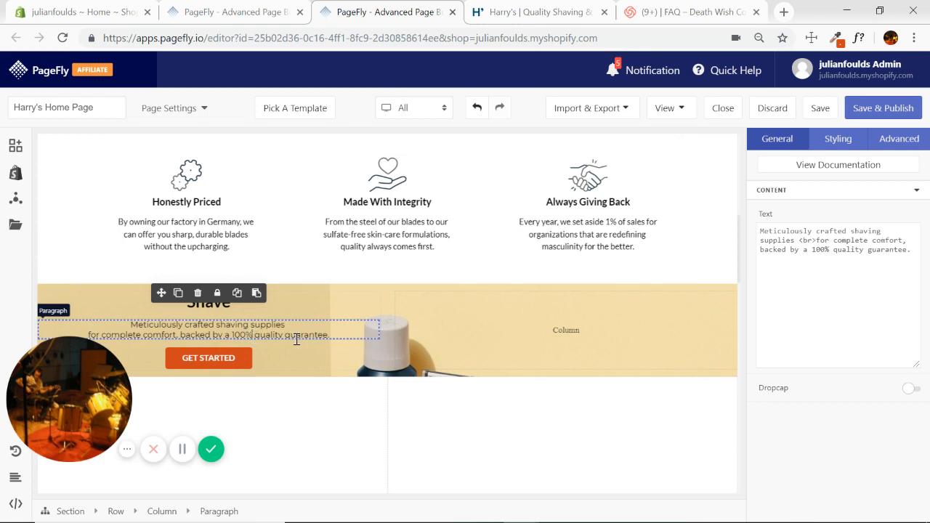
{"action": "key", "text": "Return"}
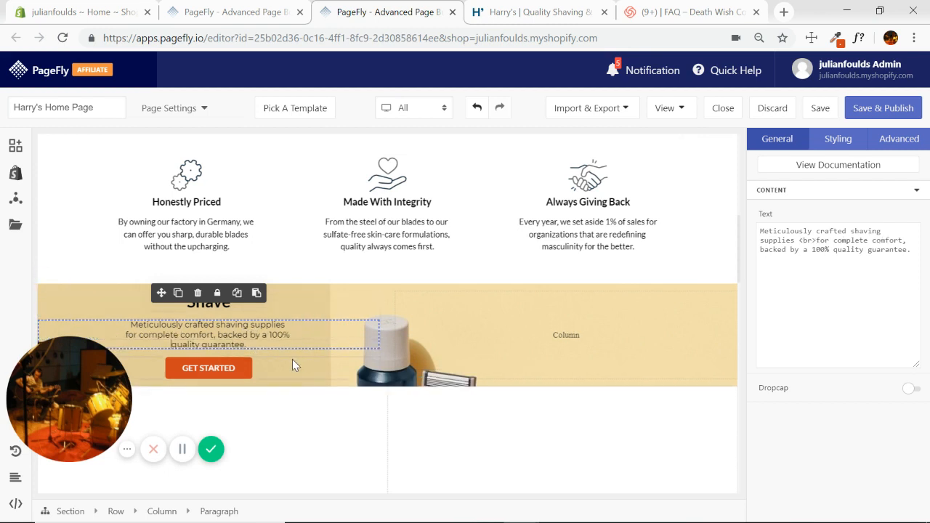
Step: Replace the GET STARTED button in the yellow row with a plain underlined button element
{"action": "left_click", "coordinate": [247, 369]}
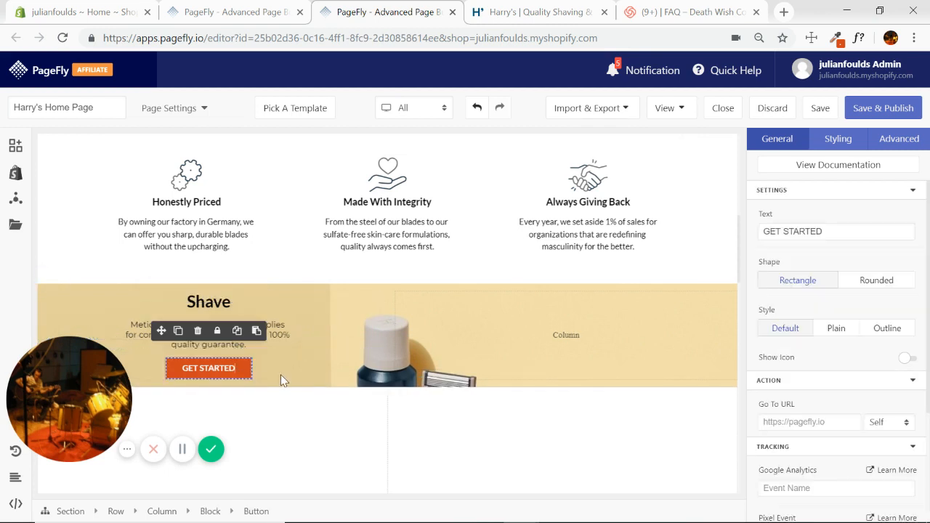
{"action": "left_click", "coordinate": [197, 332]}
{"action": "left_click", "coordinate": [16, 145]}
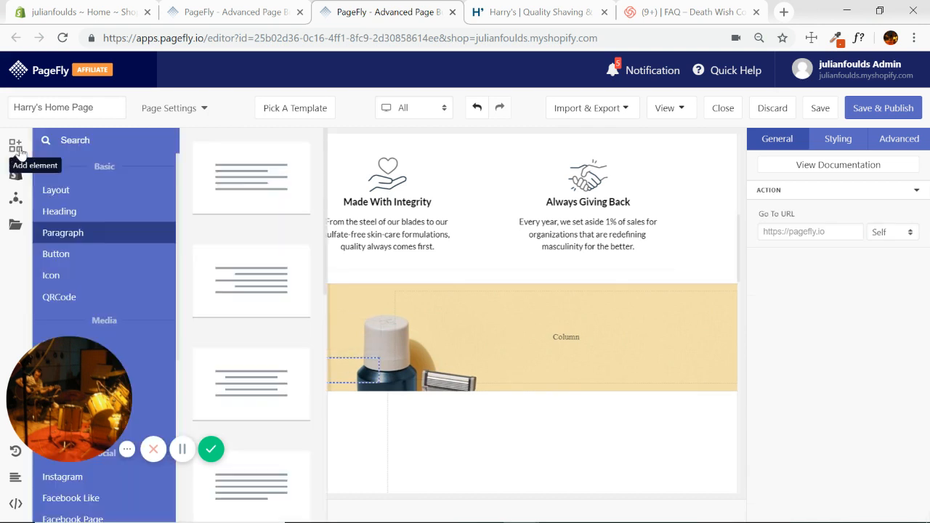
{"action": "left_click", "coordinate": [62, 257]}
{"action": "scroll", "coordinate": [250, 277], "scroll_direction": "down", "scroll_amount": 3}
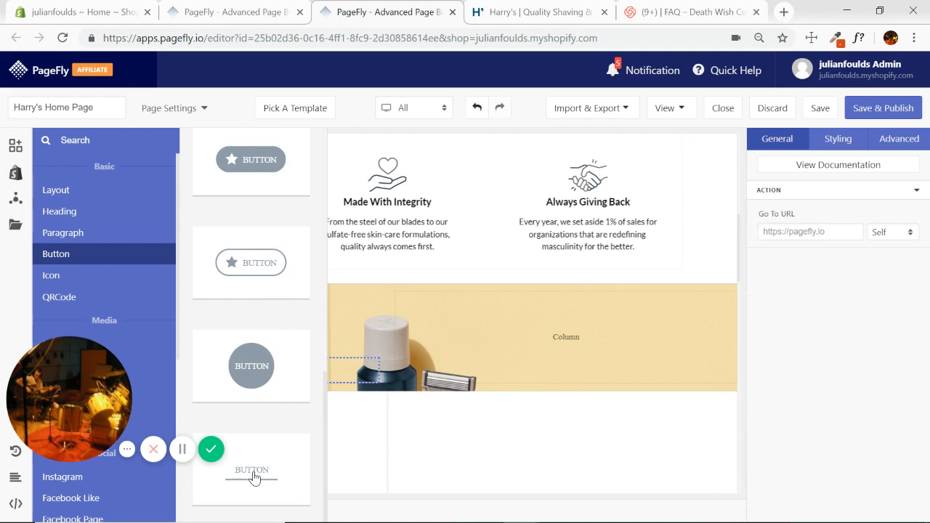
{"action": "left_click_drag", "start_coordinate": [251, 477], "coordinate": [225, 376]}
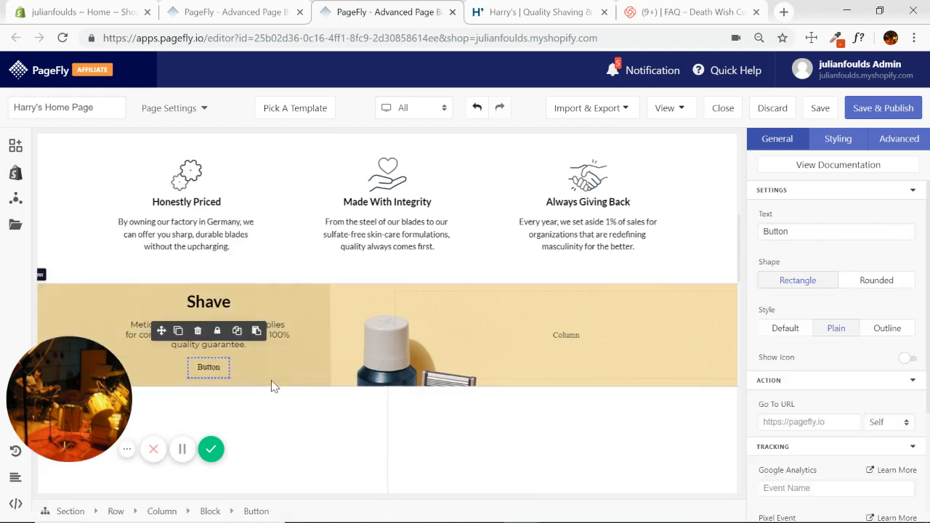
Step: Label the underlined button SHOP SHAVE, matching the Harry's site, and set its font family to Lato
{"action": "left_click", "coordinate": [513, 13]}
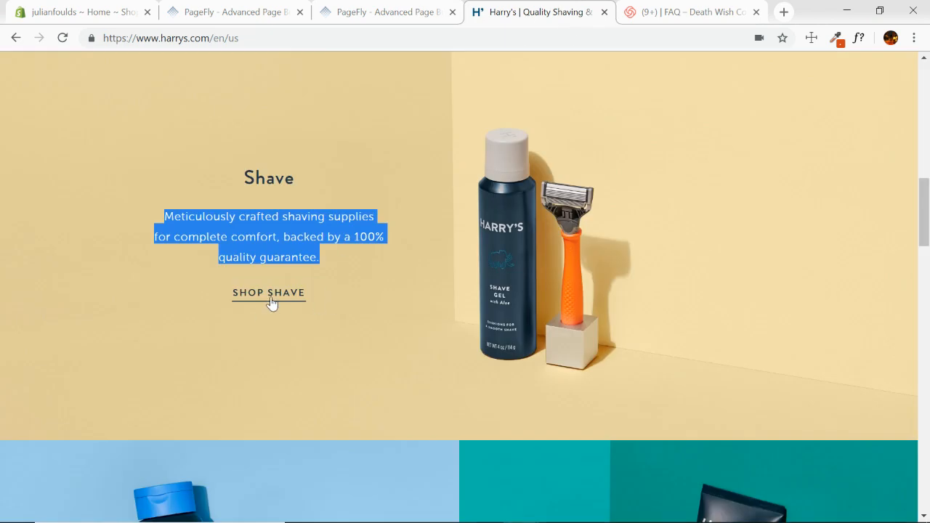
{"action": "left_click", "coordinate": [372, 10]}
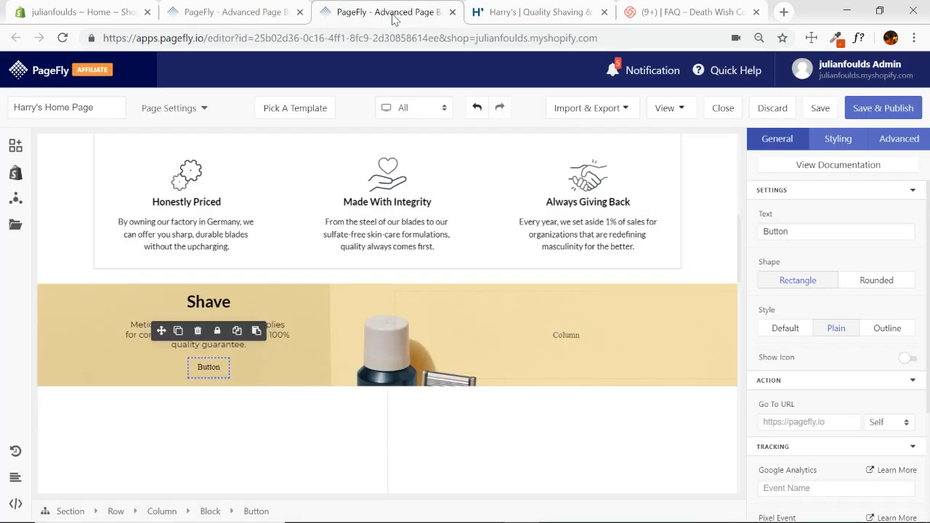
{"action": "double_click", "coordinate": [803, 230]}
{"action": "type", "text": "SHOP SHAVE"}
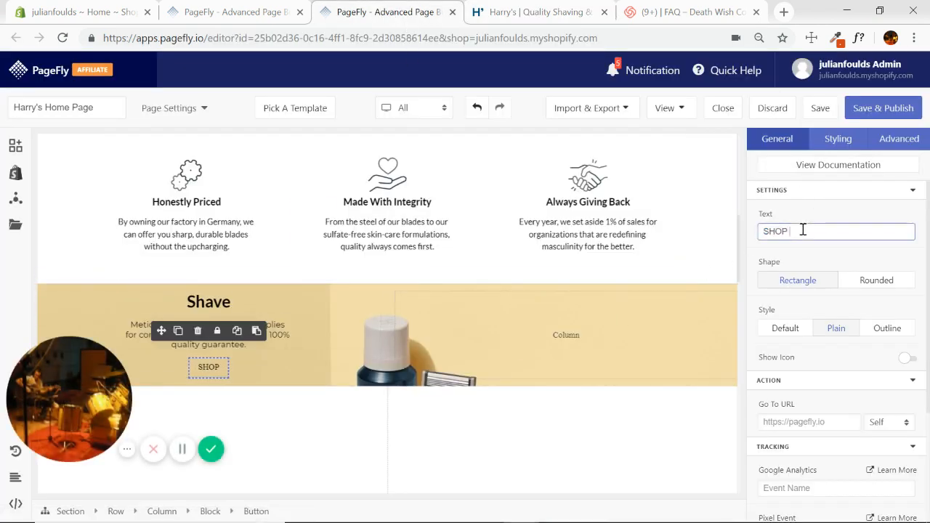
{"action": "left_click", "coordinate": [837, 140]}
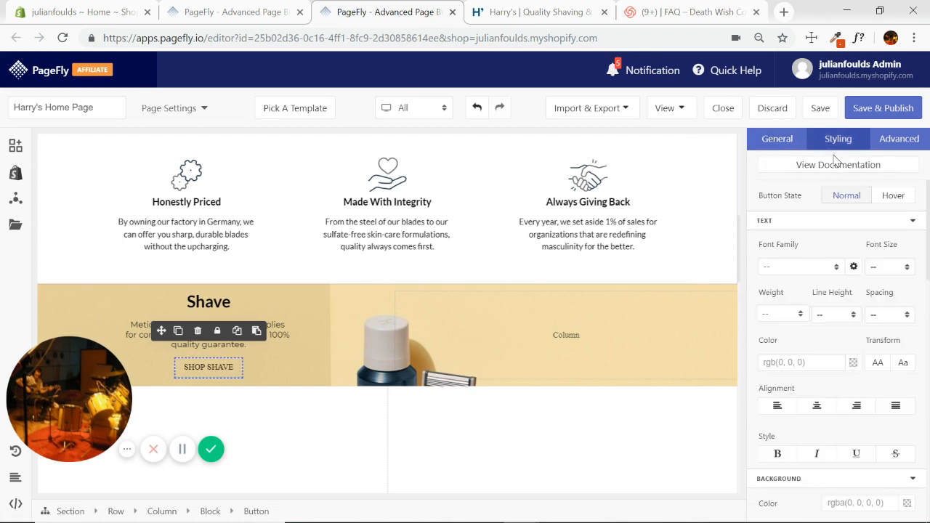
{"action": "left_click", "coordinate": [838, 267]}
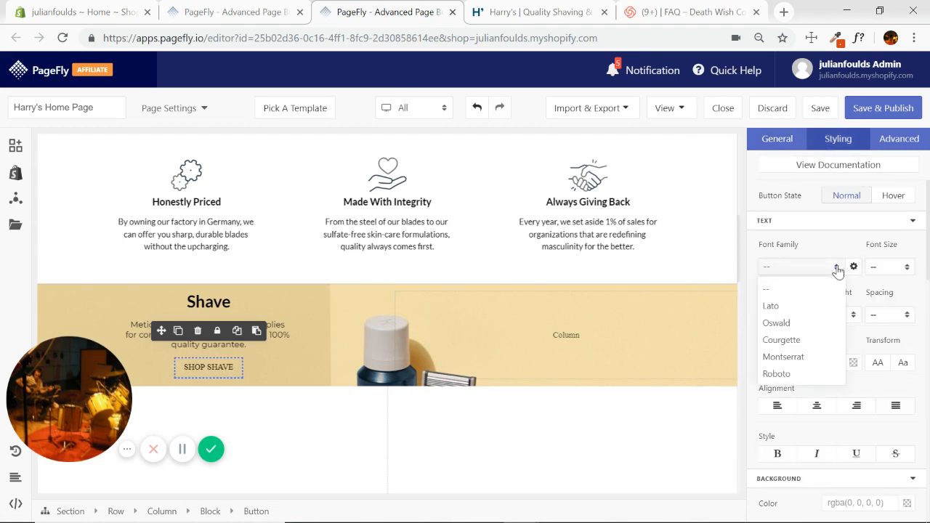
{"action": "left_click", "coordinate": [772, 308]}
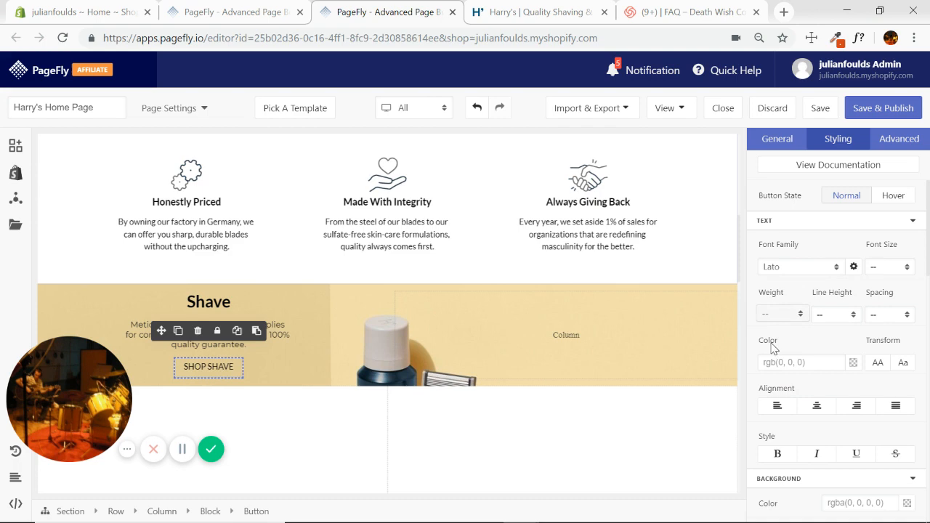
Step: Try bold text on the SHOP SHAVE button, comparing it with the link on the Harry's site
{"action": "left_click", "coordinate": [777, 454]}
{"action": "left_click", "coordinate": [373, 330]}
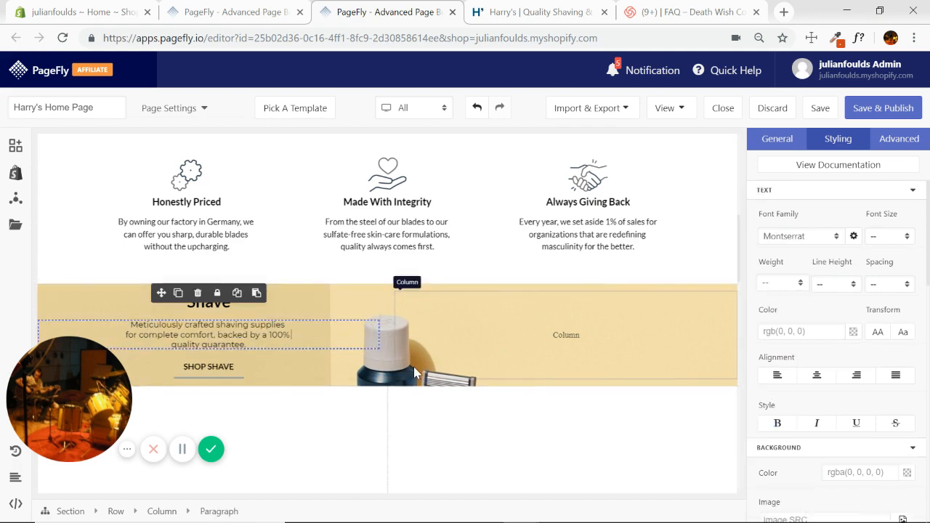
{"action": "left_click", "coordinate": [526, 14]}
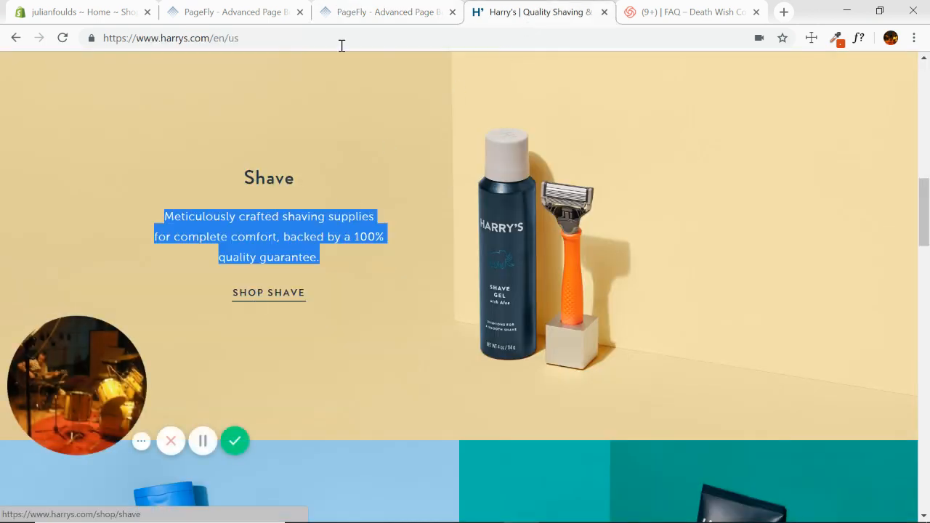
{"action": "left_click", "coordinate": [366, 12]}
{"action": "left_click", "coordinate": [236, 372]}
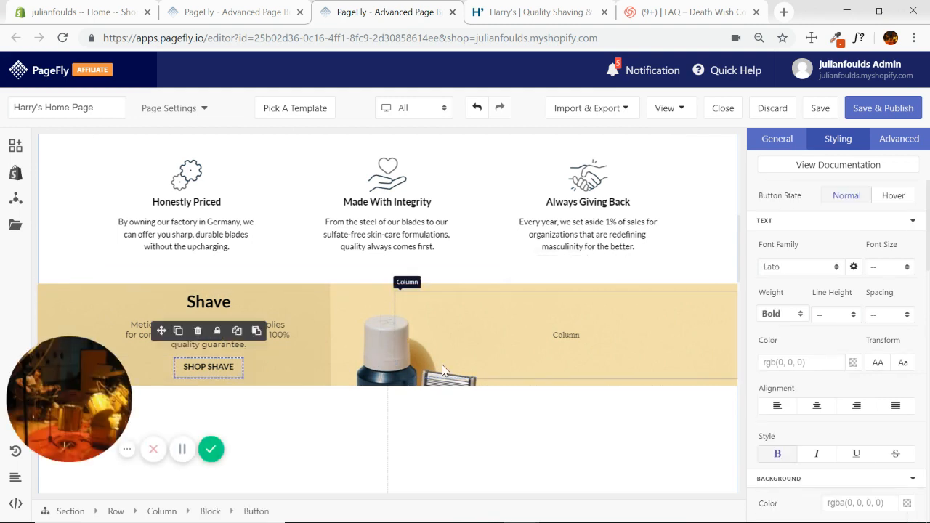
{"action": "left_click", "coordinate": [460, 319]}
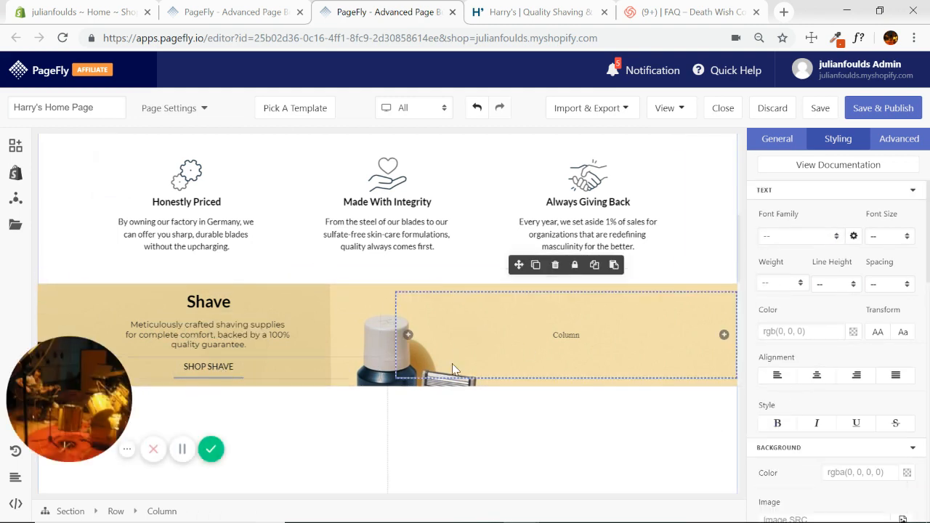
Step: Try background size cover and position right center on the image of the yellow Shave row
{"action": "left_click", "coordinate": [392, 322]}
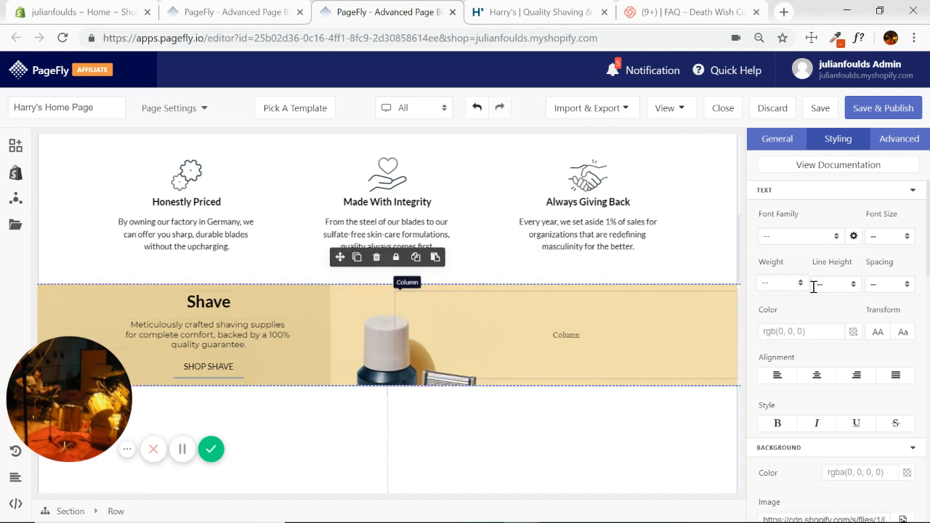
{"action": "left_click", "coordinate": [913, 190]}
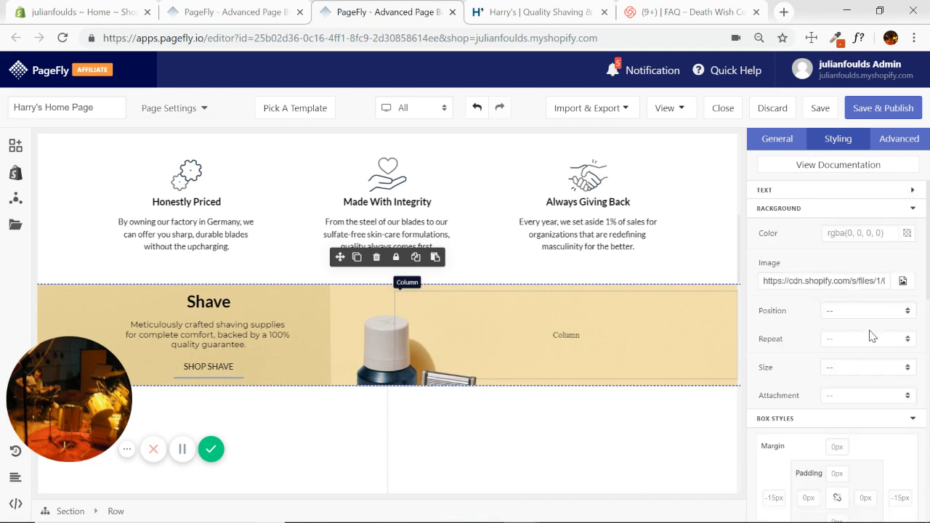
{"action": "left_click", "coordinate": [908, 367]}
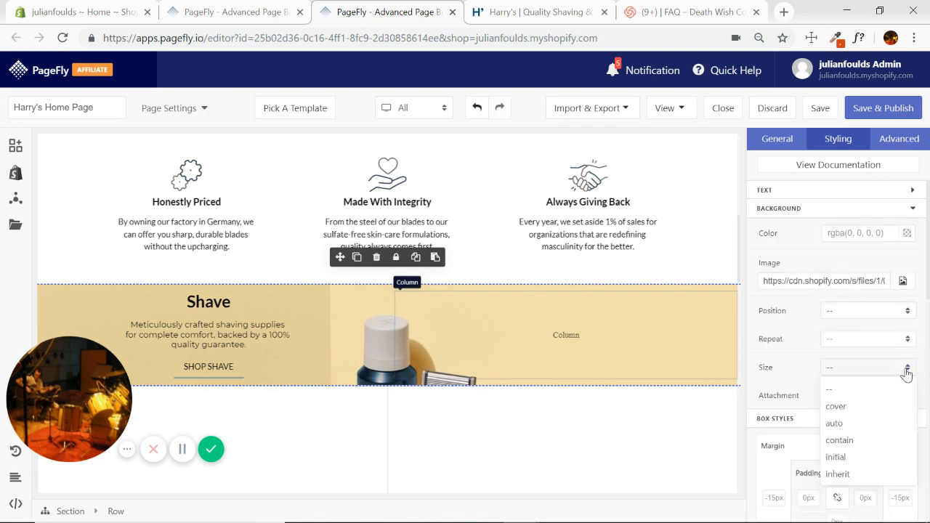
{"action": "left_click", "coordinate": [857, 407]}
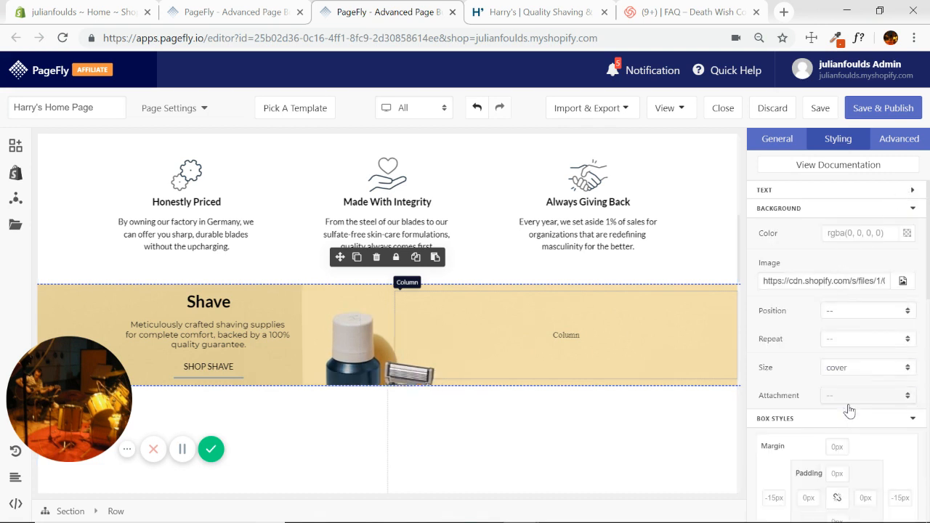
{"action": "left_click", "coordinate": [908, 312]}
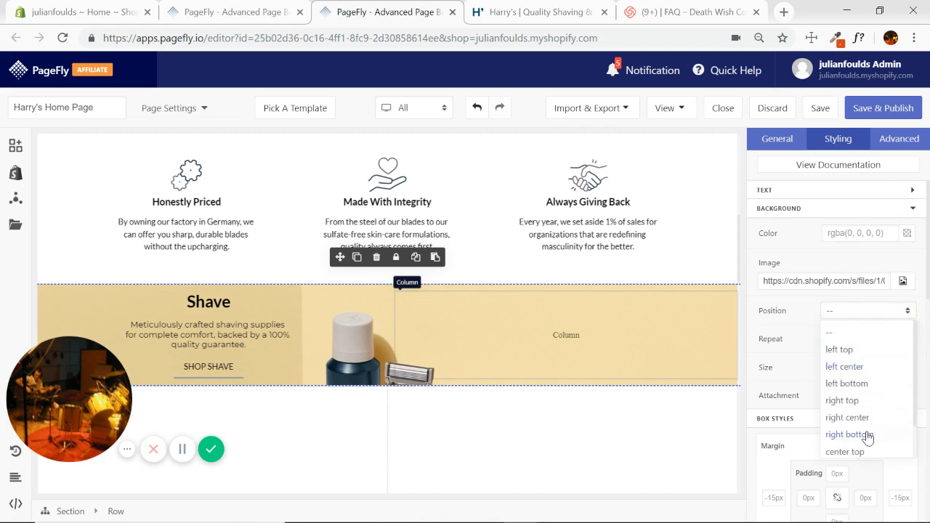
{"action": "left_click", "coordinate": [847, 418]}
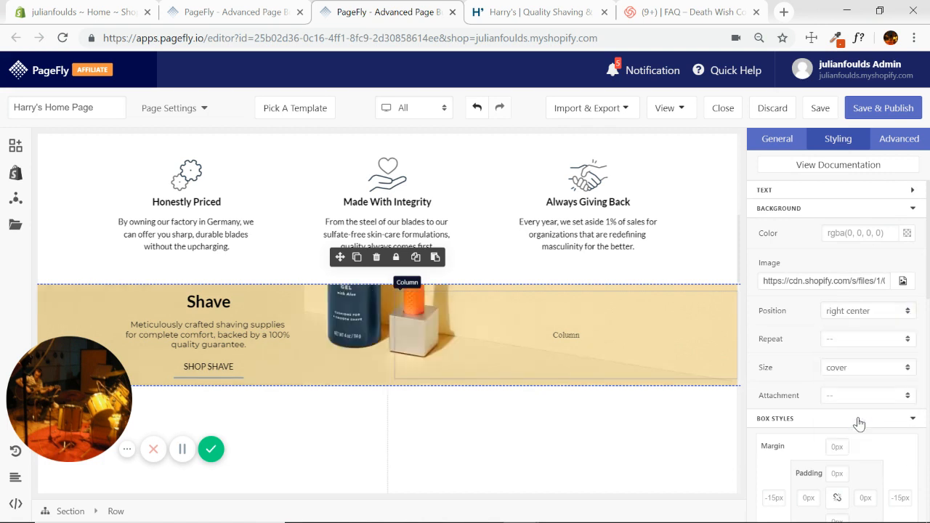
Step: Try the auto background size on the Shave row's image, then clear the size value
{"action": "left_click", "coordinate": [907, 367]}
{"action": "left_click", "coordinate": [840, 425]}
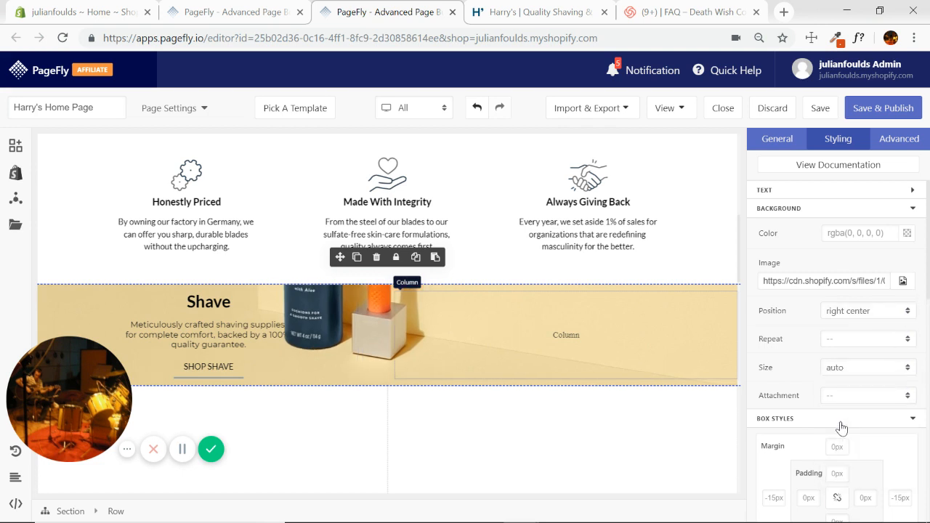
{"action": "left_click", "coordinate": [905, 368]}
{"action": "left_click", "coordinate": [854, 391]}
{"action": "left_click", "coordinate": [881, 368]}
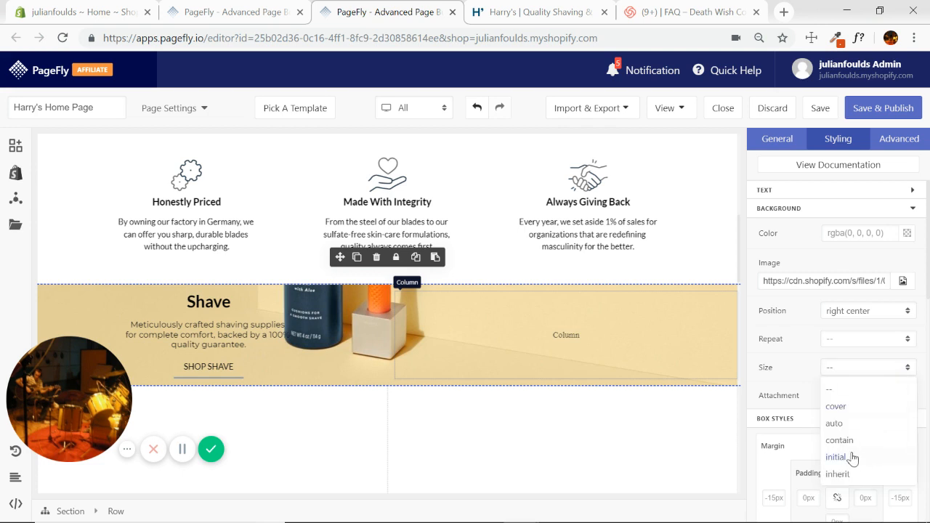
{"action": "left_click", "coordinate": [837, 425]}
{"action": "left_click", "coordinate": [901, 368]}
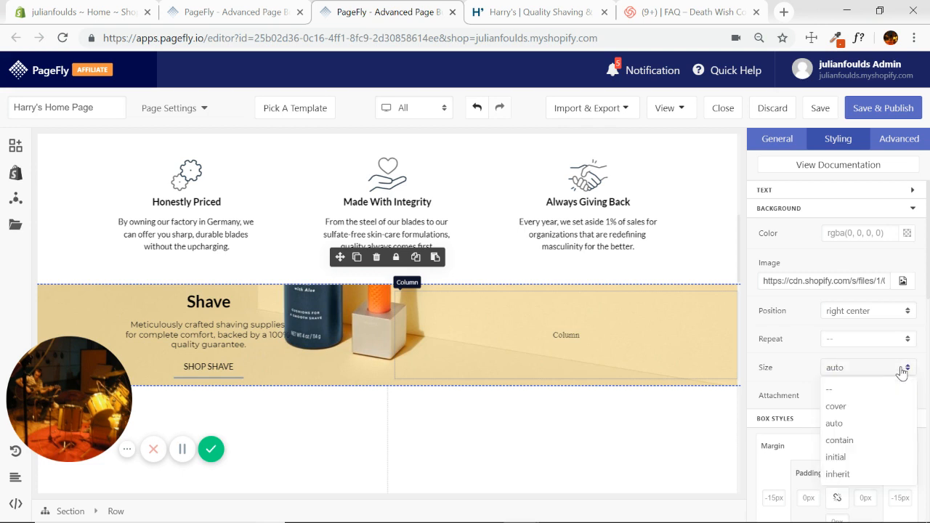
{"action": "left_click", "coordinate": [887, 389]}
Step: Set the Shave row's background size to initial and clear its background position
{"action": "left_click", "coordinate": [909, 371]}
{"action": "left_click", "coordinate": [838, 458]}
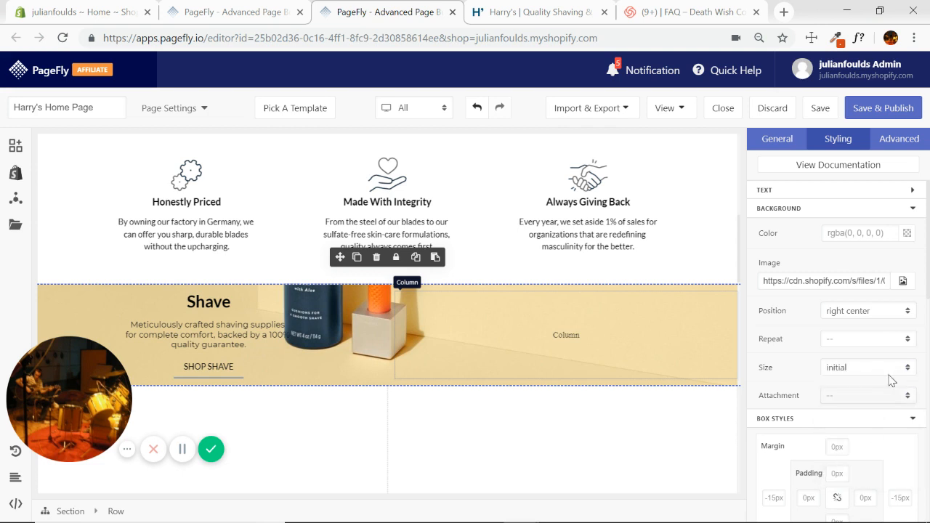
{"action": "left_click", "coordinate": [907, 311]}
{"action": "left_click", "coordinate": [856, 335]}
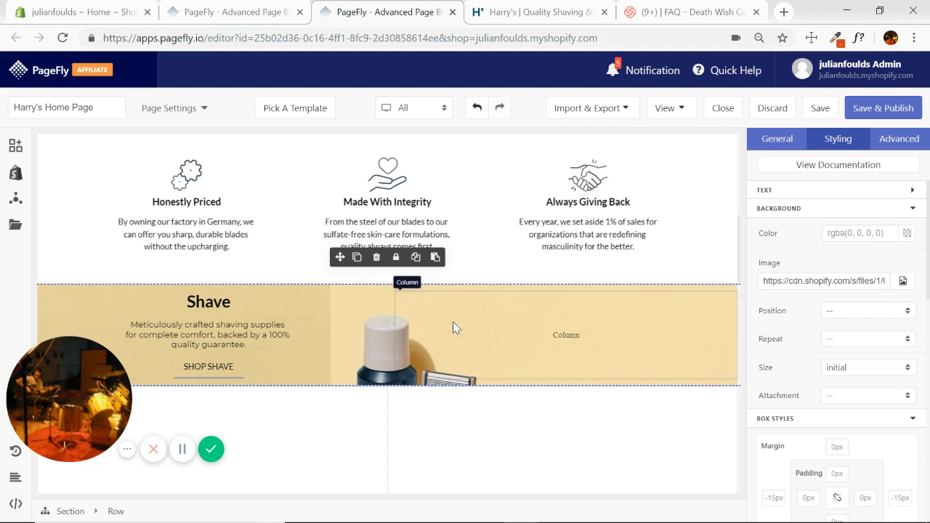
Step: Give the Shave row 10% padding above and below its content, using the Harry's site as reference
{"action": "left_click", "coordinate": [508, 13]}
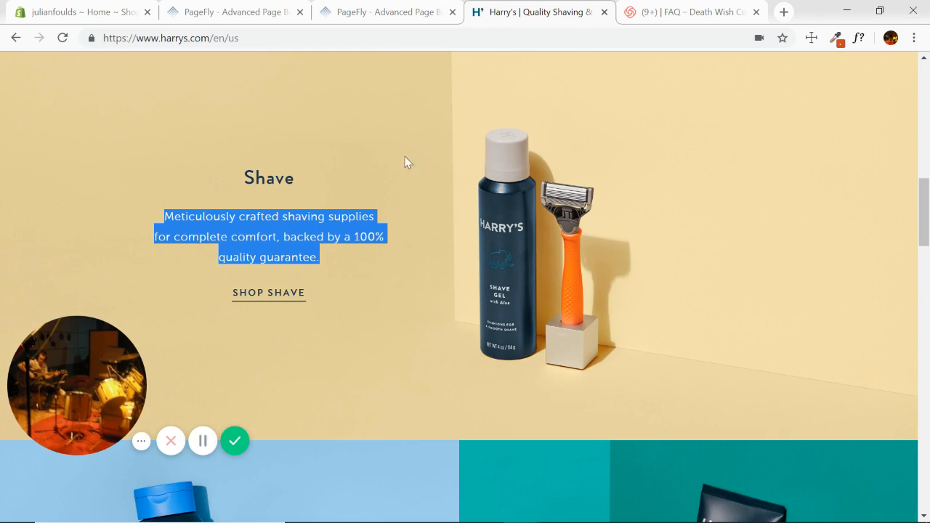
{"action": "scroll", "coordinate": [497, 235], "scroll_direction": "down", "scroll_amount": 2}
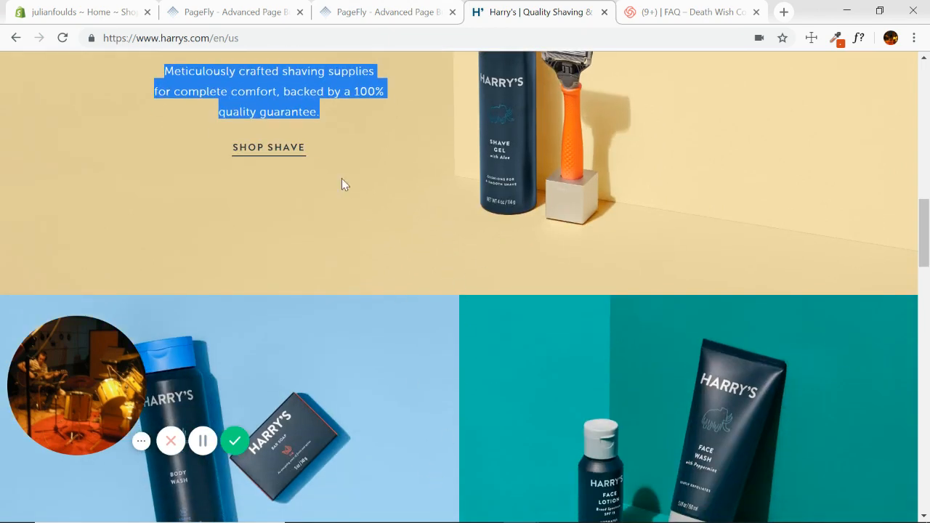
{"action": "scroll", "coordinate": [345, 184], "scroll_direction": "up", "scroll_amount": 3}
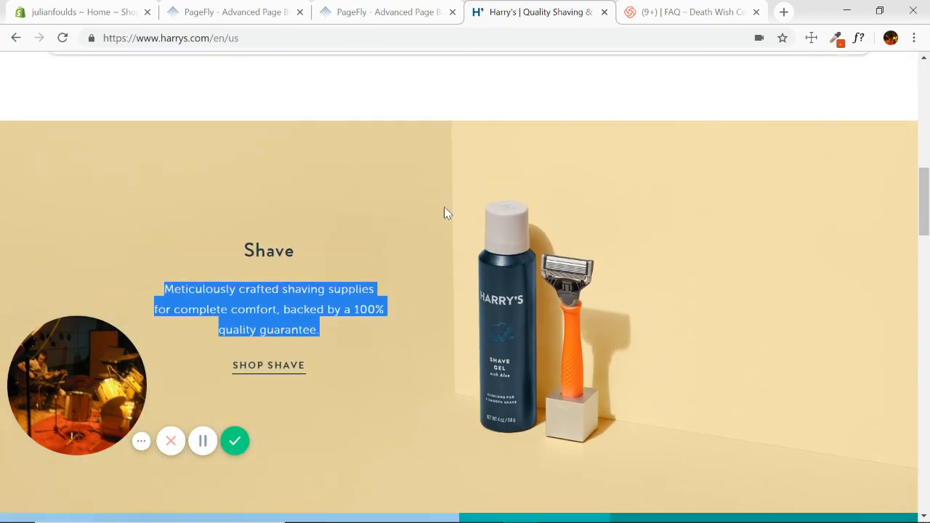
{"action": "left_click", "coordinate": [395, 13]}
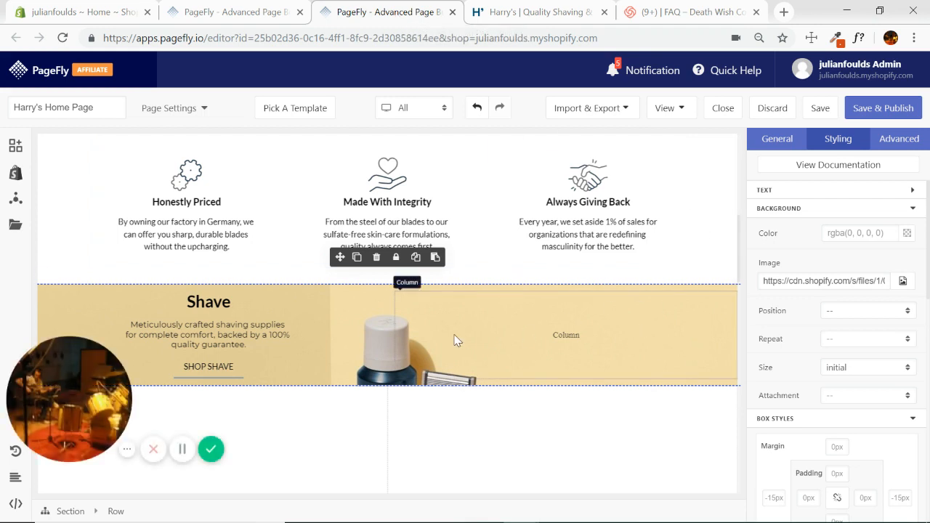
{"action": "left_click", "coordinate": [913, 209]}
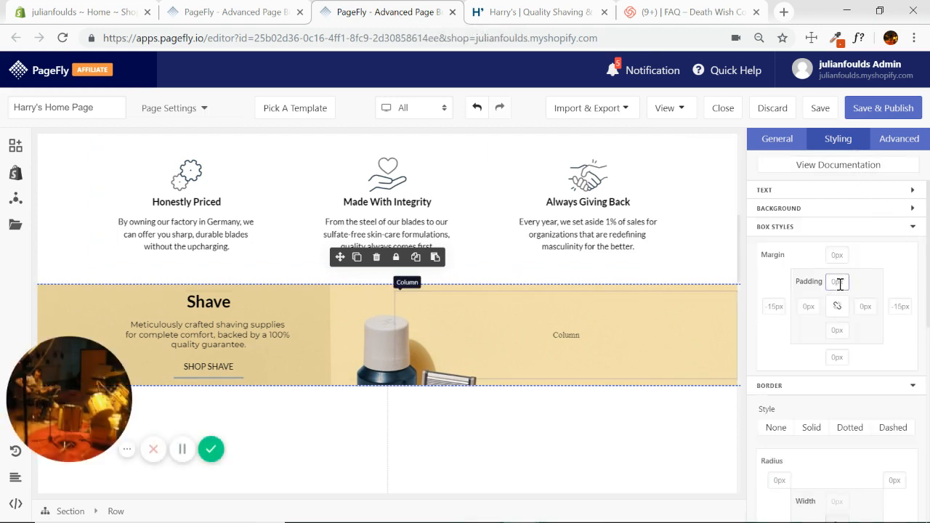
{"action": "type", "text": "100"}
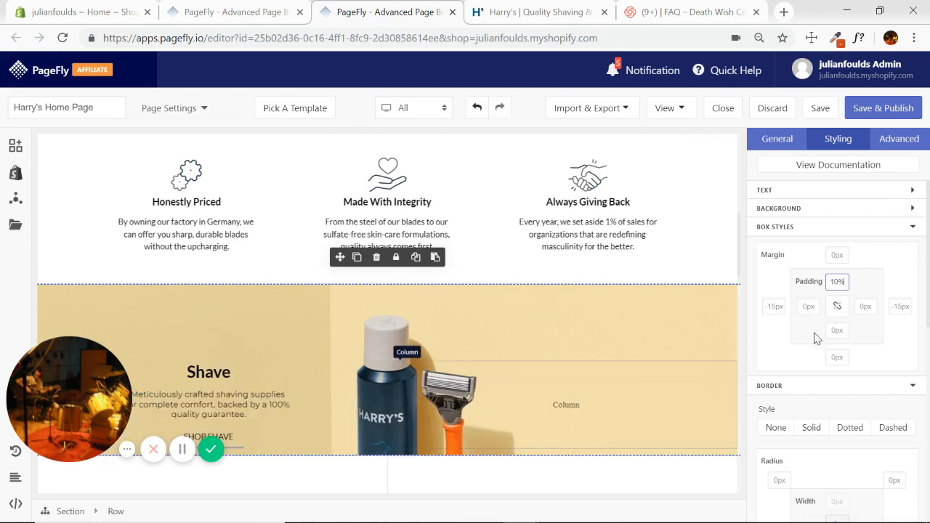
{"action": "type", "text": "10"}
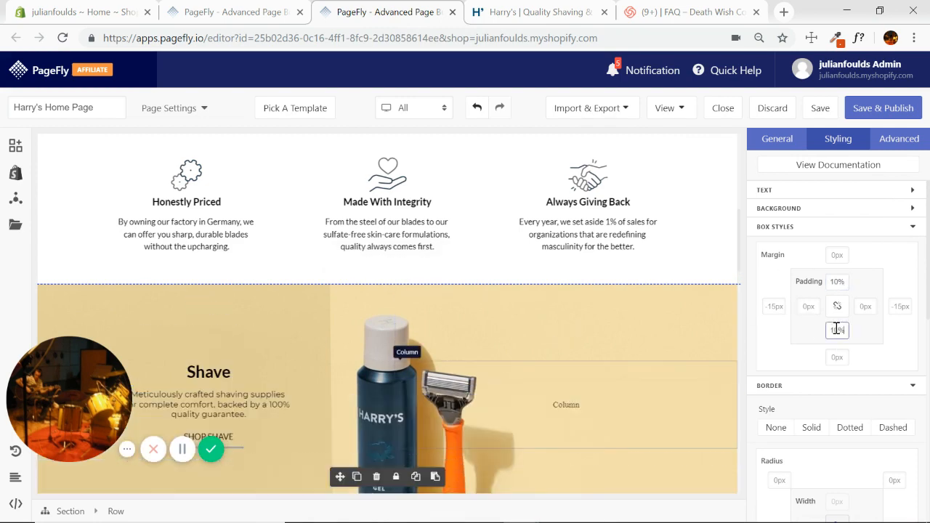
{"action": "scroll", "coordinate": [594, 285], "scroll_direction": "down", "scroll_amount": 3}
{"action": "scroll", "coordinate": [594, 285], "scroll_direction": "up", "scroll_amount": 3}
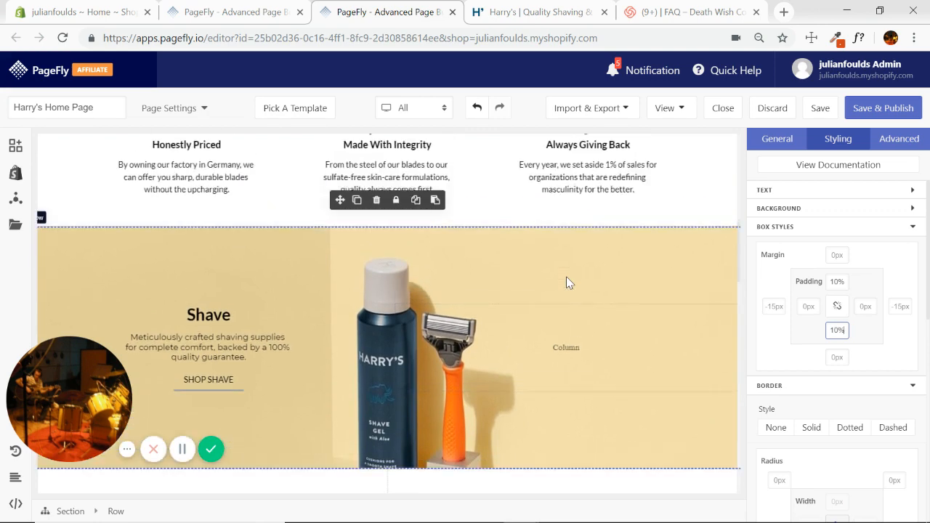
{"action": "scroll", "coordinate": [566, 276], "scroll_direction": "down", "scroll_amount": 1}
Step: Check the Shave image's lower spacing on the Harry's site and set the row's bottom padding to 20%
{"action": "left_click", "coordinate": [525, 13]}
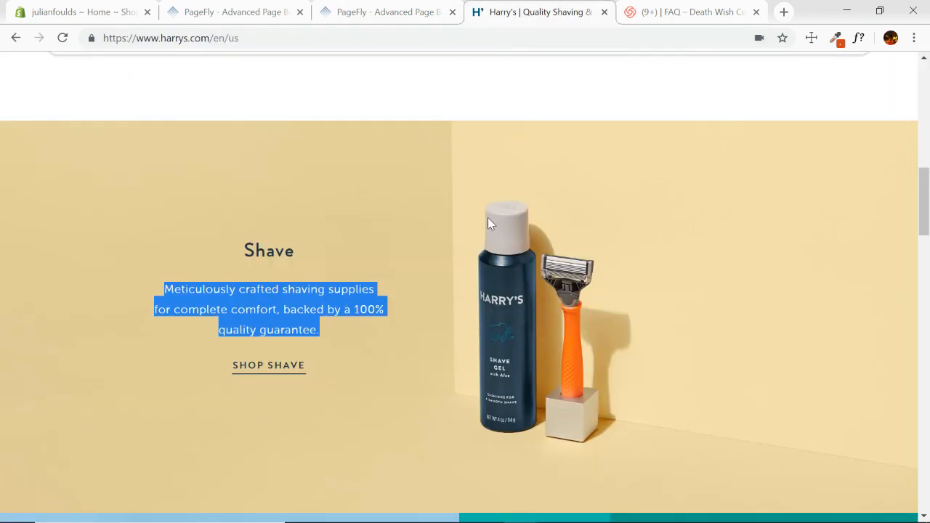
{"action": "scroll", "coordinate": [501, 291], "scroll_direction": "down", "scroll_amount": 2}
{"action": "scroll", "coordinate": [538, 349], "scroll_direction": "up", "scroll_amount": 2}
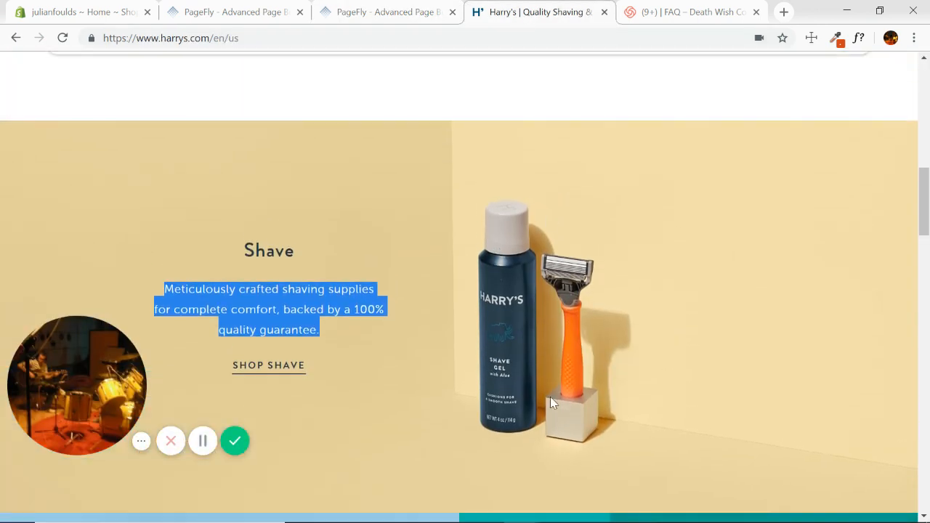
{"action": "left_click", "coordinate": [437, 13]}
{"action": "scroll", "coordinate": [619, 257], "scroll_direction": "down", "scroll_amount": 1}
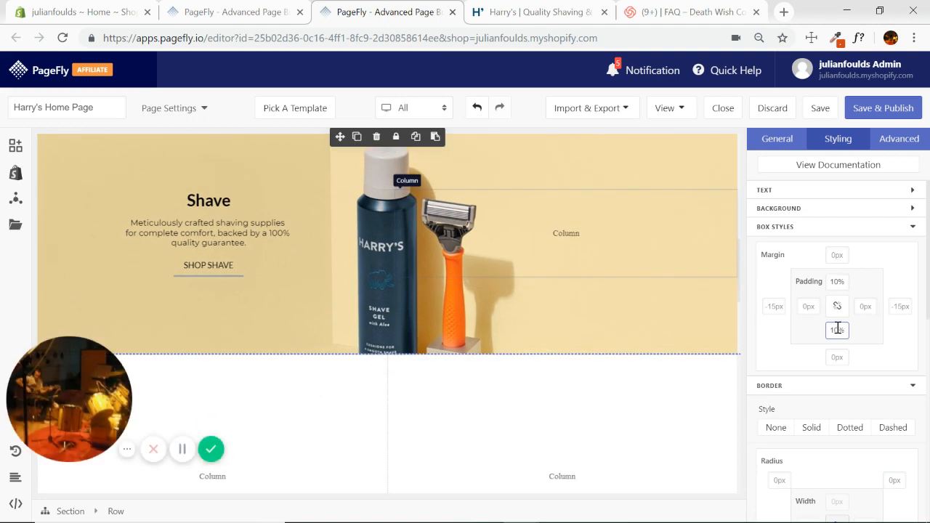
{"action": "type", "text": "20"}
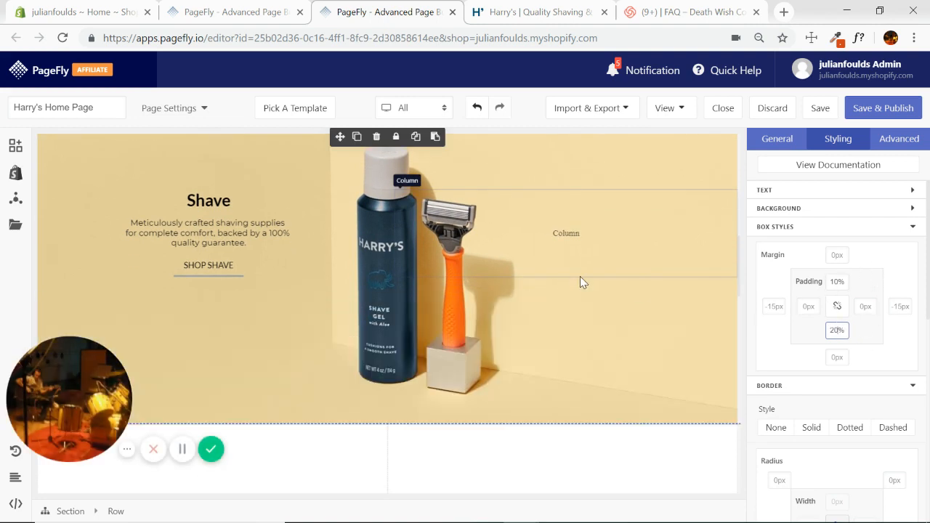
Step: Check the Shave text's height on the Harry's site and set the row's top padding to 15%
{"action": "left_click", "coordinate": [536, 14]}
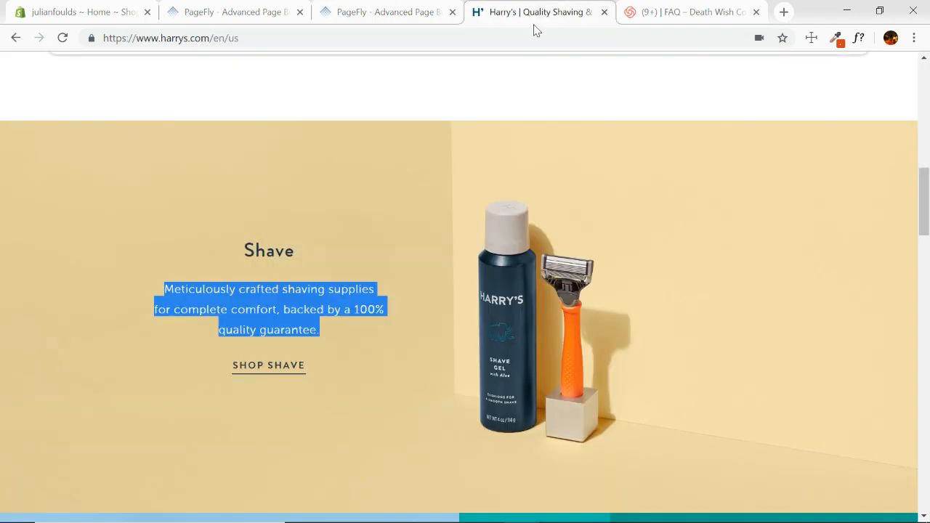
{"action": "left_click", "coordinate": [357, 20]}
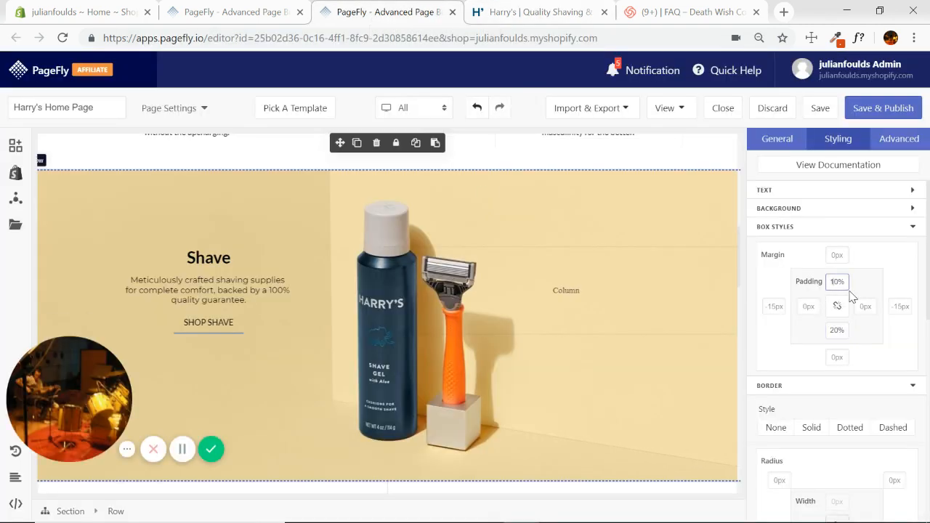
{"action": "type", "text": "15"}
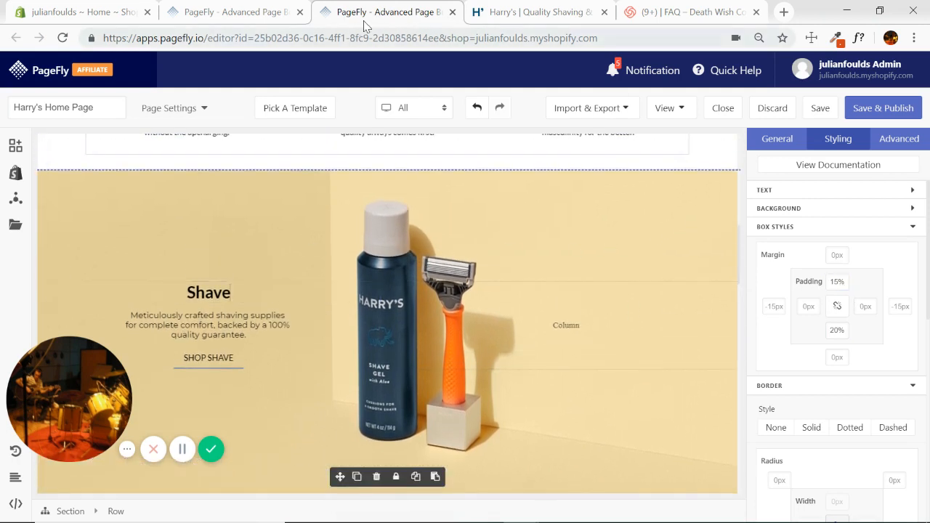
Step: Compare the Shave row's text placement and image framing with the Harry's site, and review the sections around it in PageFly
{"action": "left_click", "coordinate": [538, 11]}
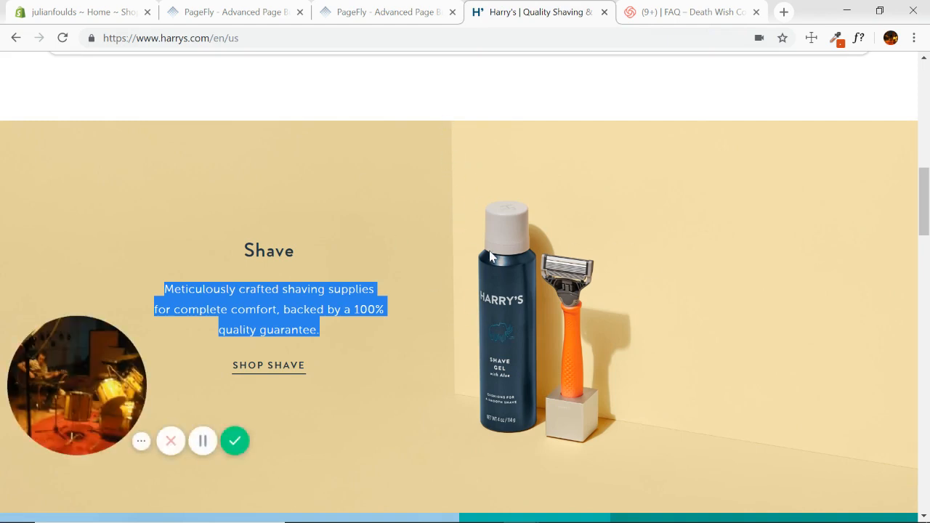
{"action": "scroll", "coordinate": [487, 297], "scroll_direction": "down", "scroll_amount": 2}
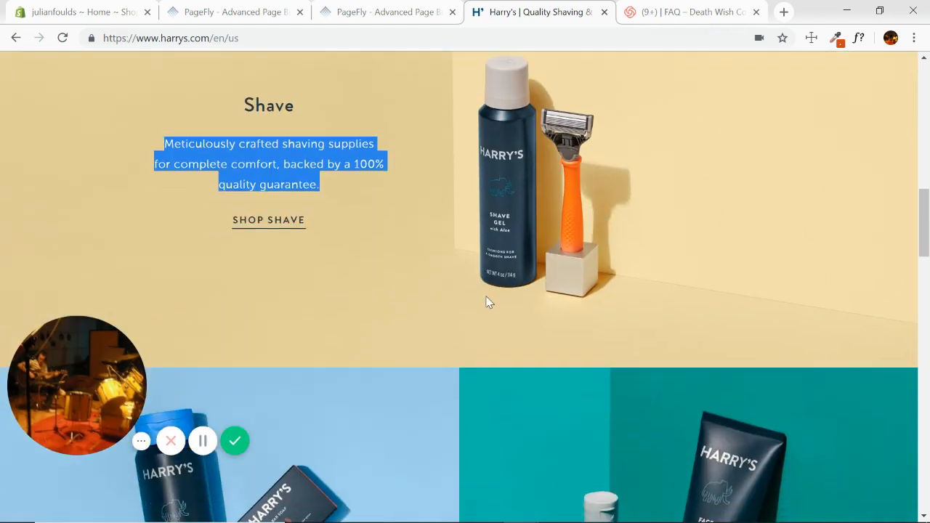
{"action": "scroll", "coordinate": [590, 308], "scroll_direction": "up", "scroll_amount": 1}
{"action": "left_click", "coordinate": [631, 131]}
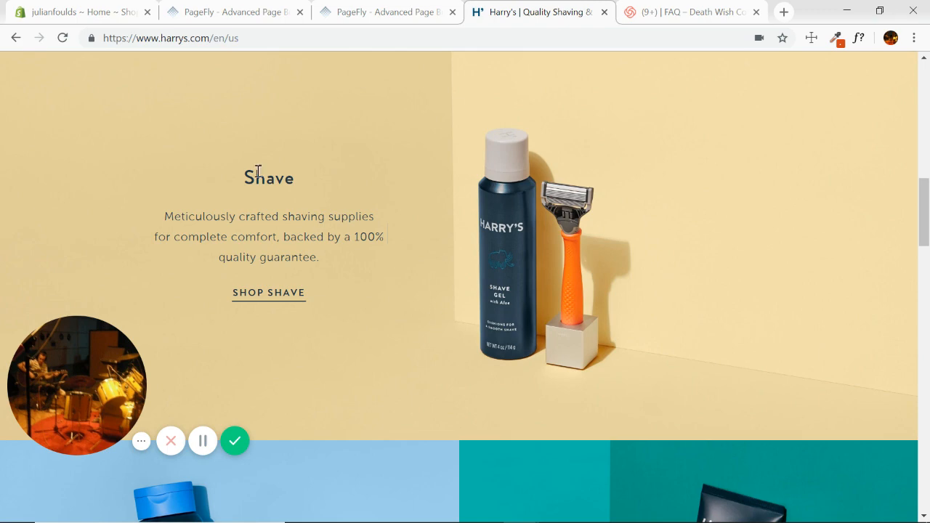
{"action": "left_click", "coordinate": [380, 13]}
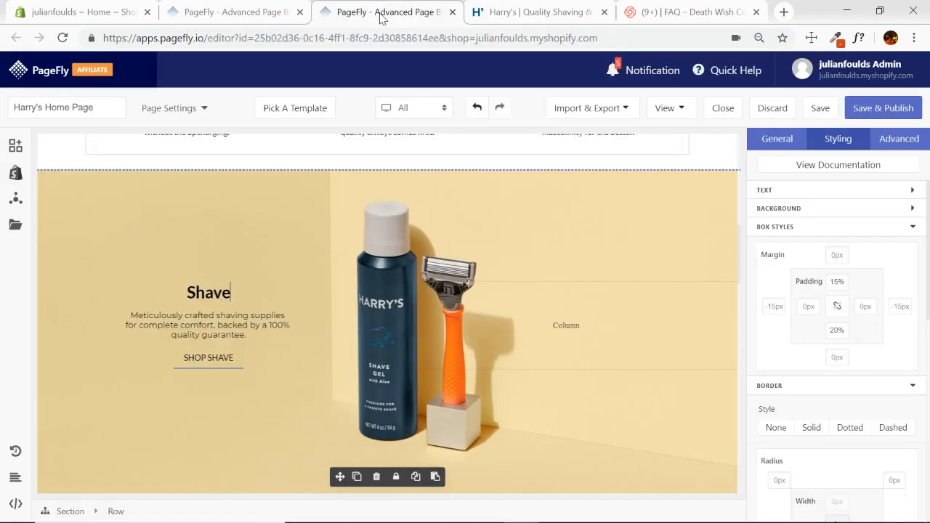
{"action": "scroll", "coordinate": [342, 305], "scroll_direction": "up", "scroll_amount": 3}
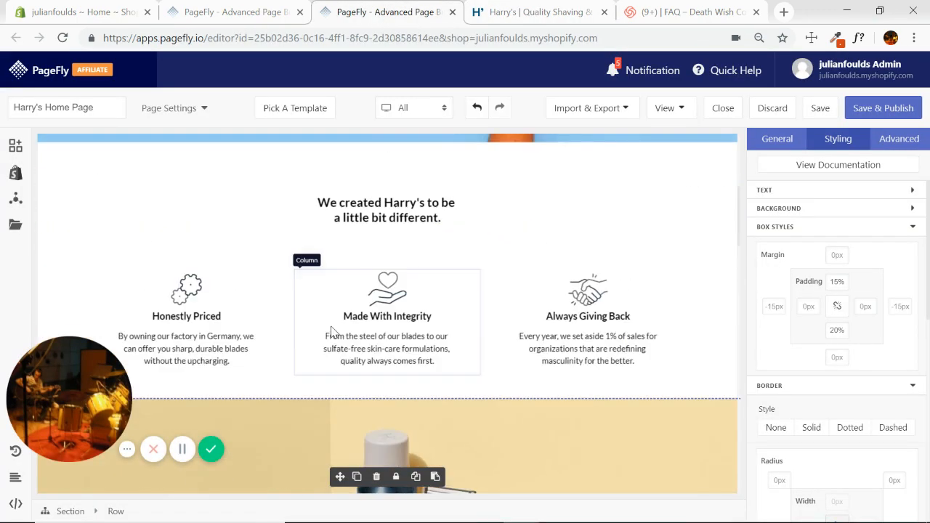
{"action": "scroll", "coordinate": [325, 313], "scroll_direction": "down", "scroll_amount": 3}
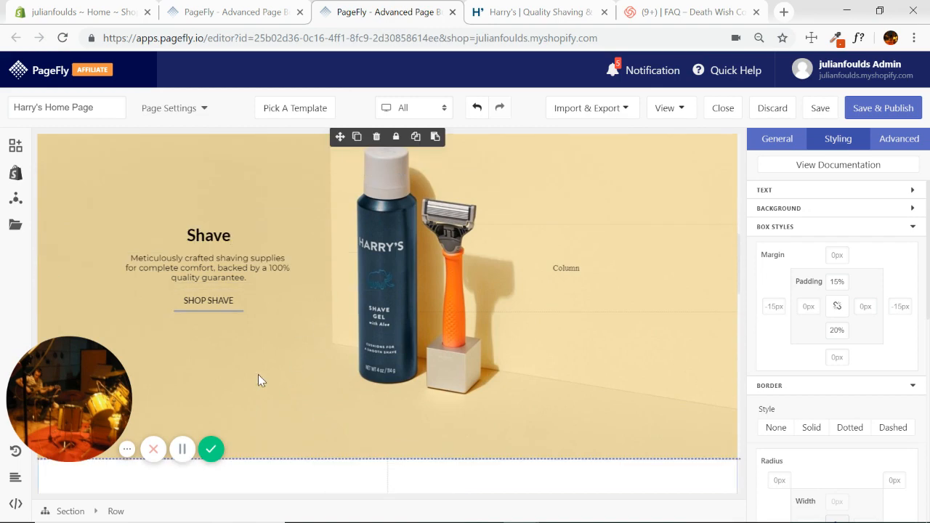
{"action": "scroll", "coordinate": [321, 403], "scroll_direction": "up", "scroll_amount": 1}
{"action": "scroll", "coordinate": [332, 332], "scroll_direction": "down", "scroll_amount": 3}
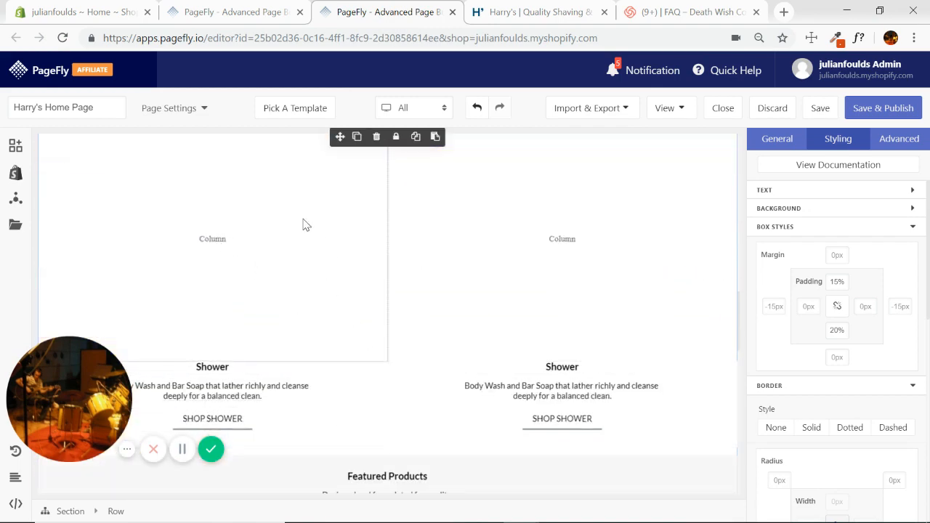
Step: Inspect the Shower section's container setting, columns and text elements below the Shave row
{"action": "left_click", "coordinate": [377, 370]}
{"action": "left_click", "coordinate": [71, 512]}
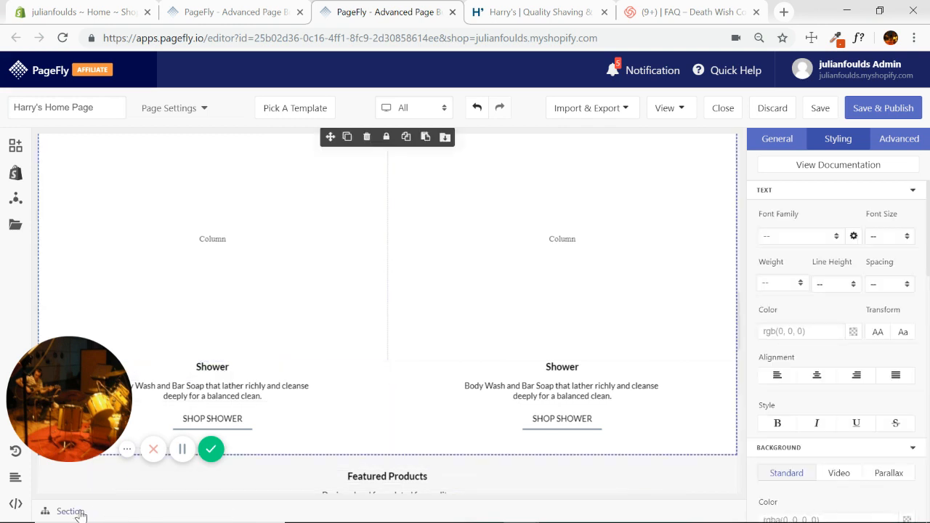
{"action": "left_click", "coordinate": [777, 139]}
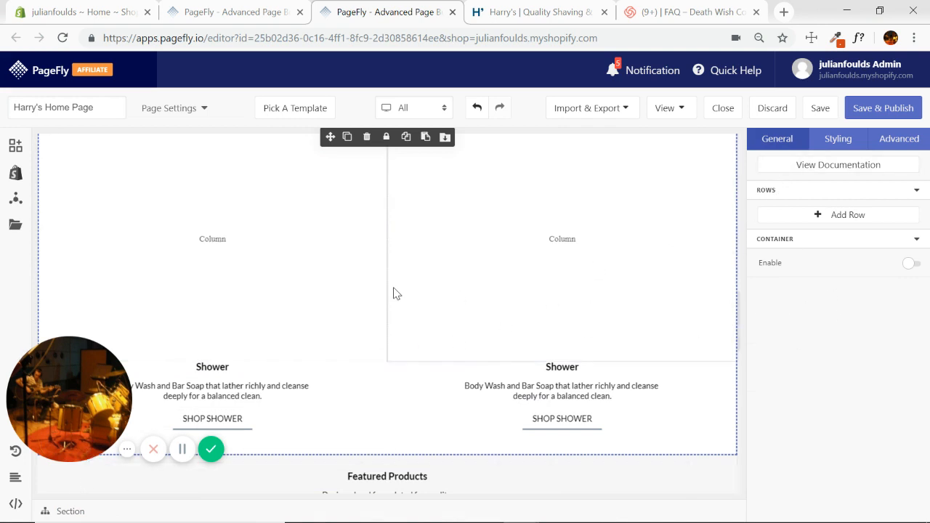
{"action": "scroll", "coordinate": [395, 293], "scroll_direction": "down", "scroll_amount": 1}
{"action": "scroll", "coordinate": [397, 291], "scroll_direction": "up", "scroll_amount": 3}
{"action": "scroll", "coordinate": [400, 289], "scroll_direction": "down", "scroll_amount": 2}
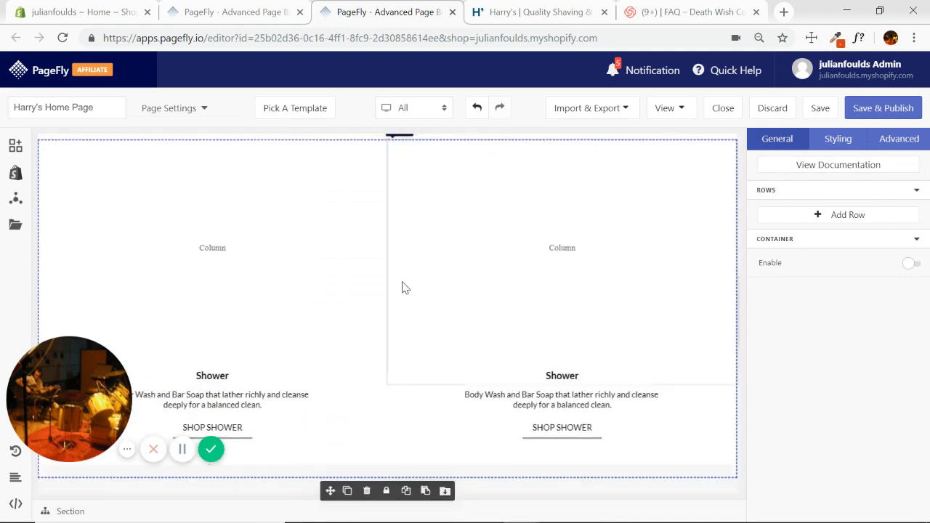
{"action": "scroll", "coordinate": [393, 284], "scroll_direction": "down", "scroll_amount": 1}
{"action": "left_click", "coordinate": [303, 226]}
{"action": "left_click", "coordinate": [341, 327]}
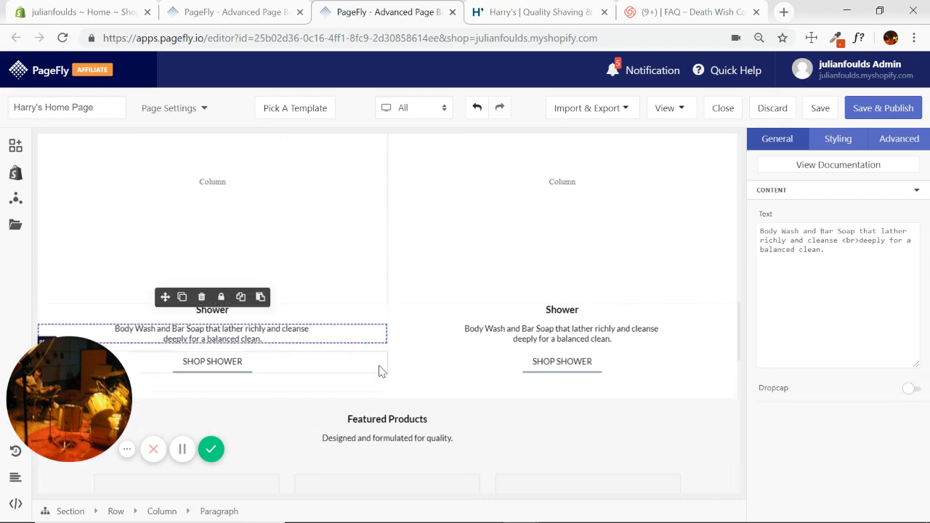
{"action": "left_click", "coordinate": [379, 372]}
{"action": "left_click", "coordinate": [426, 370]}
{"action": "left_click", "coordinate": [353, 342]}
{"action": "left_click", "coordinate": [336, 255]}
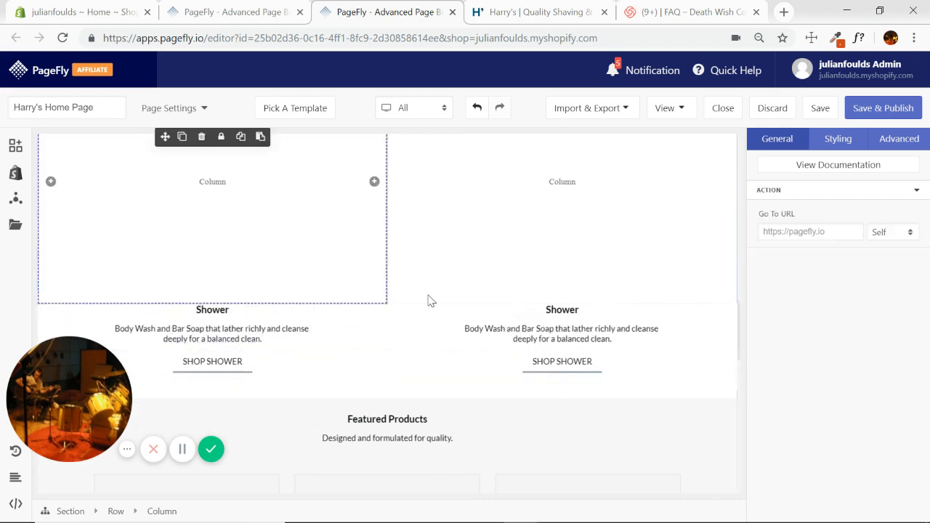
{"action": "scroll", "coordinate": [450, 326], "scroll_direction": "up", "scroll_amount": 3}
Step: Switch to the Harry's site and examine the Shower and Face Care panels' images, text and spacing
{"action": "left_click", "coordinate": [516, 14]}
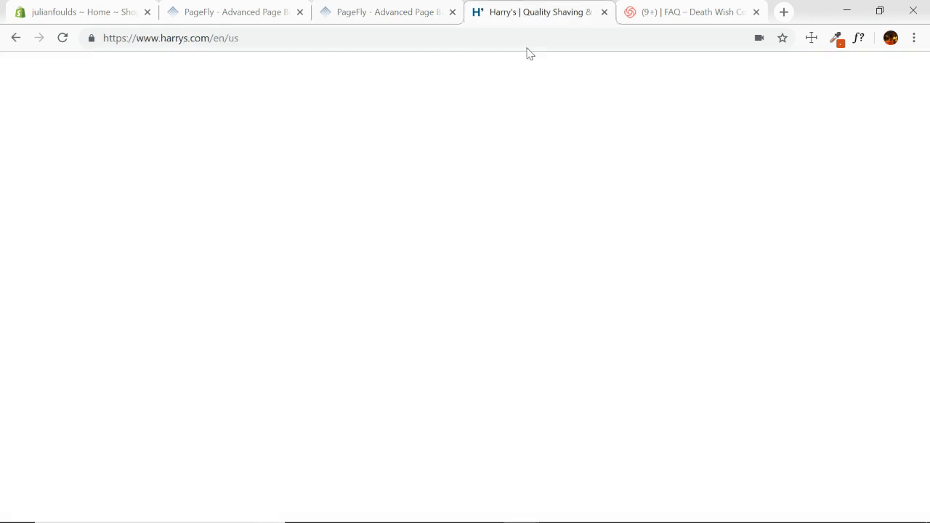
{"action": "scroll", "coordinate": [555, 236], "scroll_direction": "down", "scroll_amount": 10}
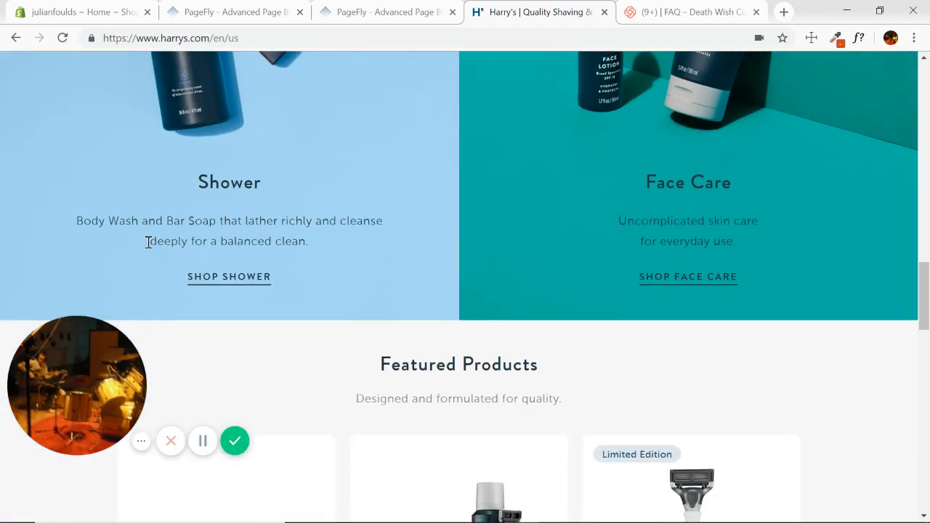
{"action": "scroll", "coordinate": [119, 201], "scroll_direction": "up", "scroll_amount": 3}
{"action": "scroll", "coordinate": [170, 200], "scroll_direction": "down", "scroll_amount": 3}
{"action": "scroll", "coordinate": [174, 160], "scroll_direction": "up", "scroll_amount": 3}
{"action": "scroll", "coordinate": [357, 170], "scroll_direction": "down", "scroll_amount": 3}
{"action": "scroll", "coordinate": [322, 307], "scroll_direction": "up", "scroll_amount": 5}
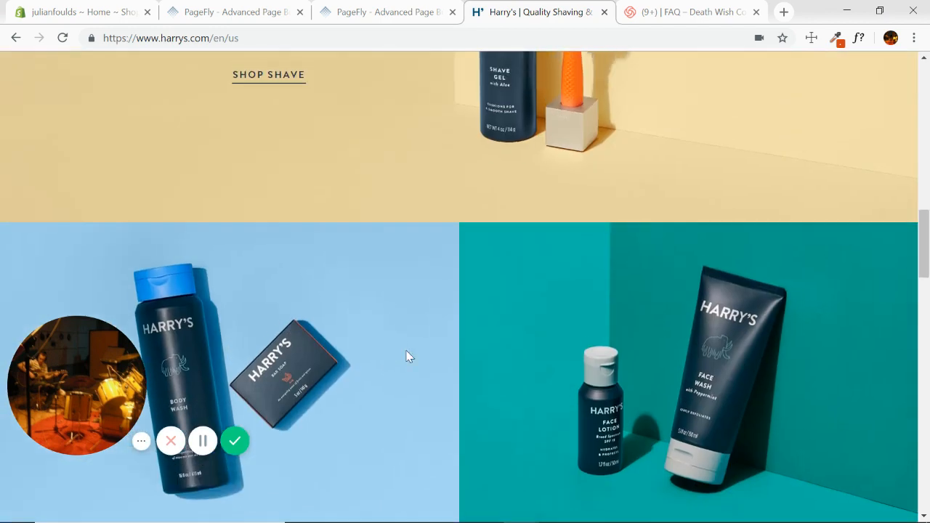
{"action": "scroll", "coordinate": [409, 363], "scroll_direction": "up", "scroll_amount": 3}
{"action": "scroll", "coordinate": [426, 305], "scroll_direction": "down", "scroll_amount": 7}
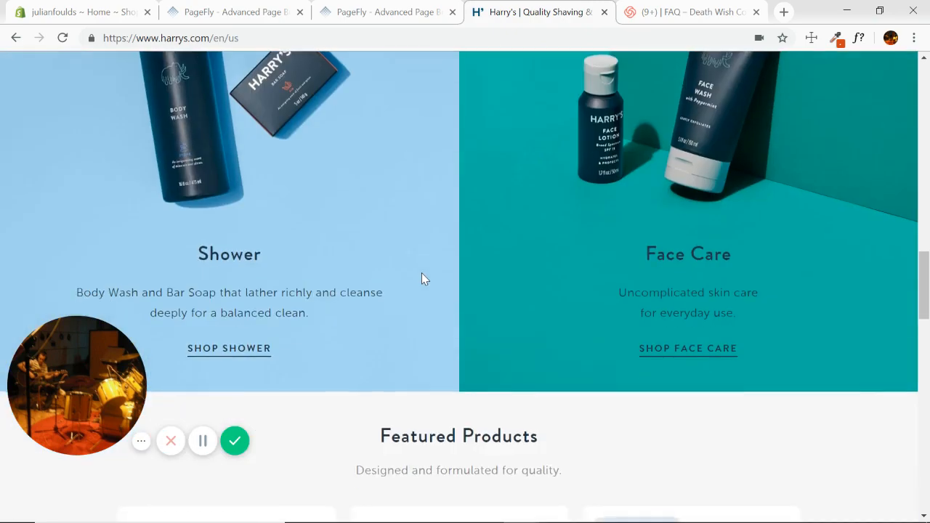
{"action": "scroll", "coordinate": [422, 278], "scroll_direction": "down", "scroll_amount": 6}
{"action": "scroll", "coordinate": [359, 295], "scroll_direction": "up", "scroll_amount": 8}
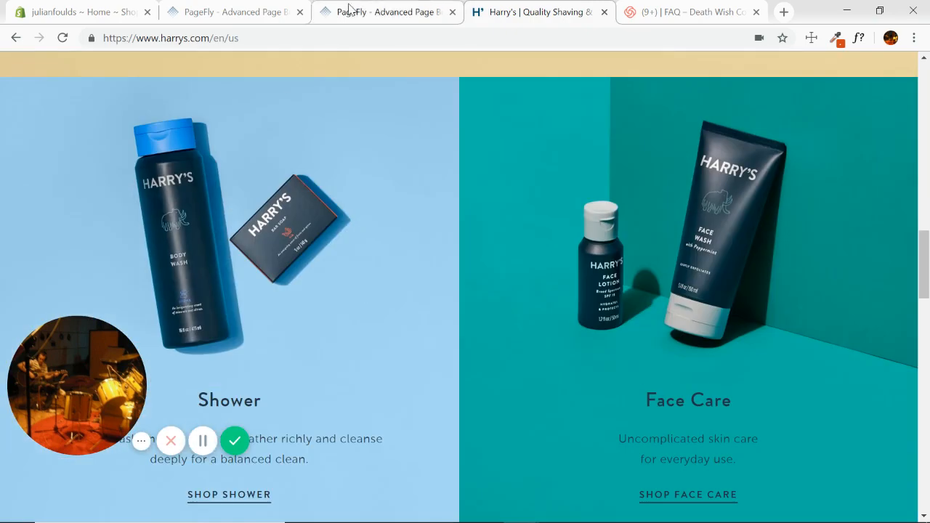
Step: Back in PageFly, set the first empty column's background to the blue body wash and bar soap image starting with b9402b0
{"action": "left_click", "coordinate": [348, 9]}
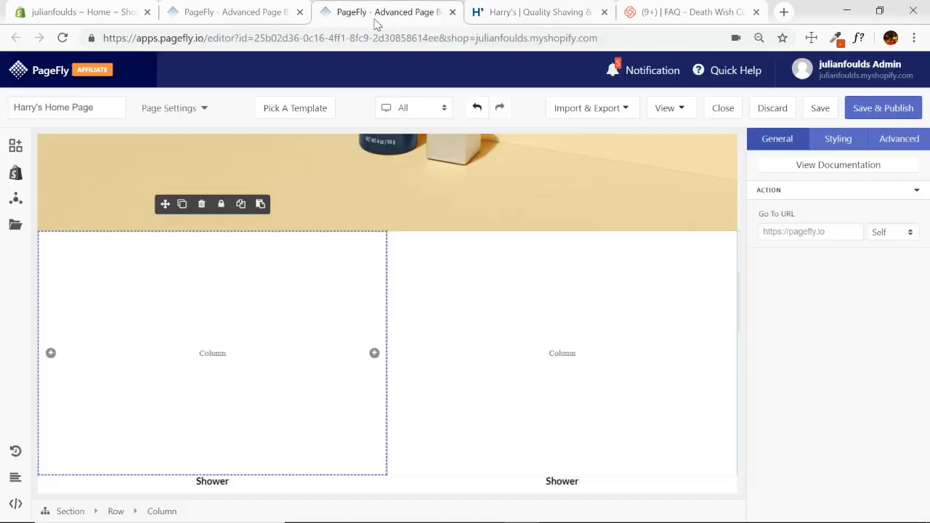
{"action": "left_click", "coordinate": [838, 141]}
{"action": "left_click", "coordinate": [913, 192]}
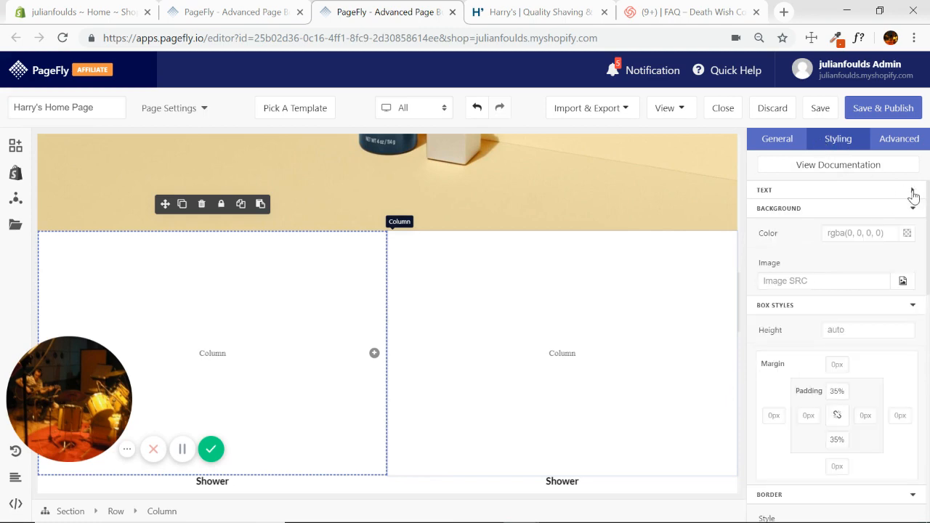
{"action": "left_click", "coordinate": [904, 282]}
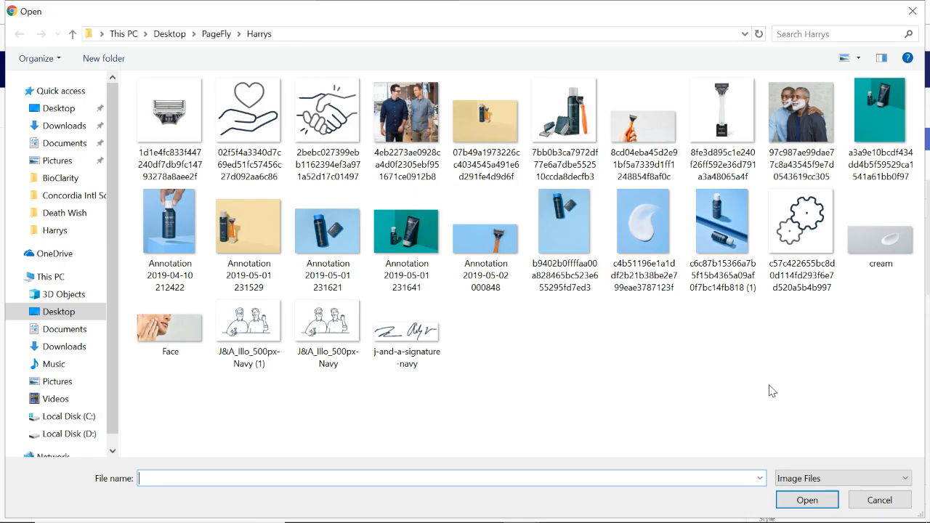
{"action": "double_click", "coordinate": [579, 233]}
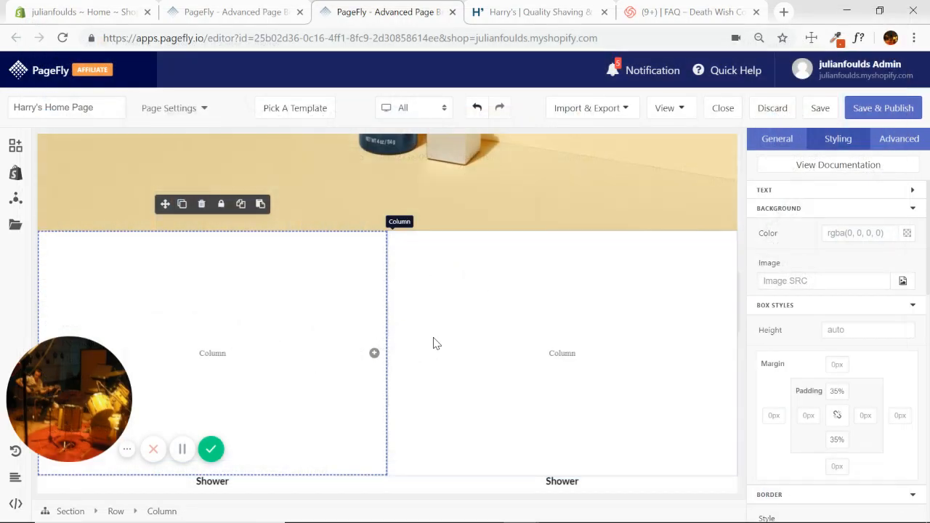
{"action": "scroll", "coordinate": [436, 342], "scroll_direction": "down", "scroll_amount": 1}
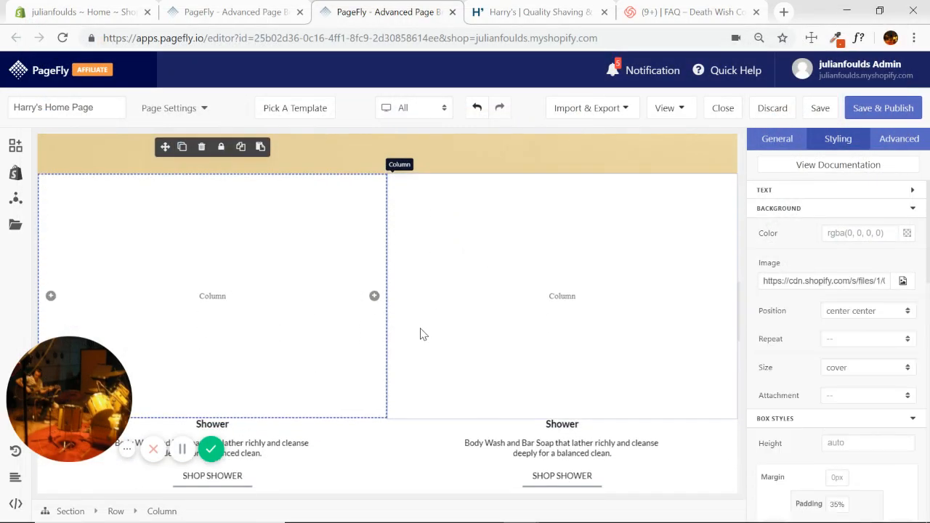
{"action": "scroll", "coordinate": [384, 341], "scroll_direction": "up", "scroll_amount": 2}
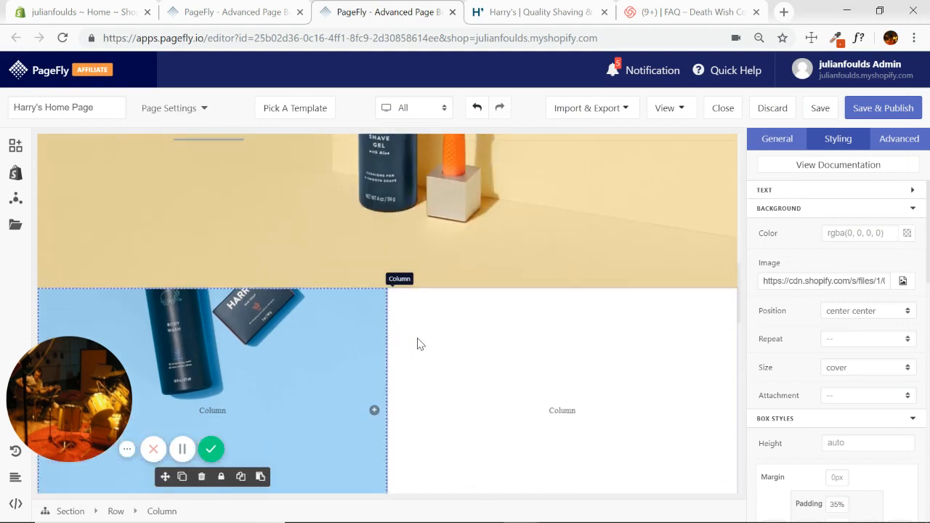
{"action": "scroll", "coordinate": [420, 339], "scroll_direction": "down", "scroll_amount": 3}
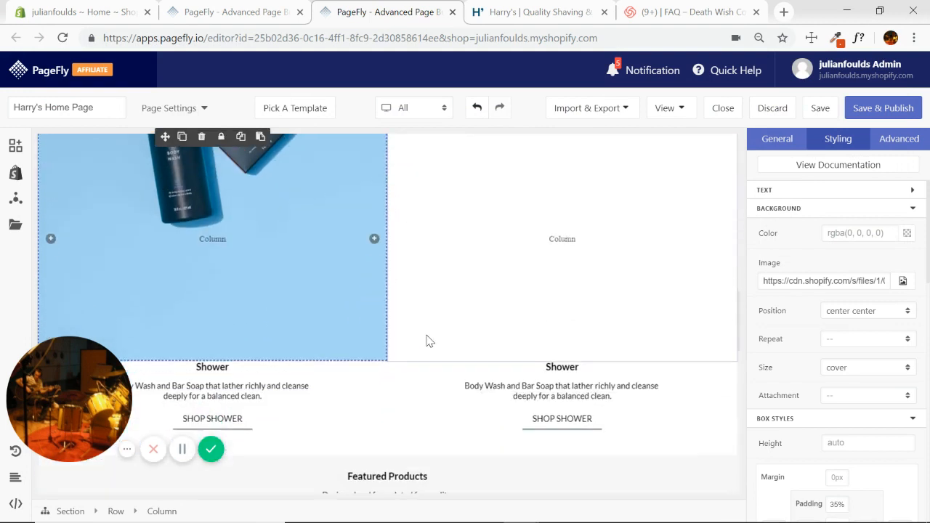
Step: Reset the blue column's background position to the unset option (--)
{"action": "left_click", "coordinate": [908, 312]}
{"action": "left_click", "coordinate": [836, 334]}
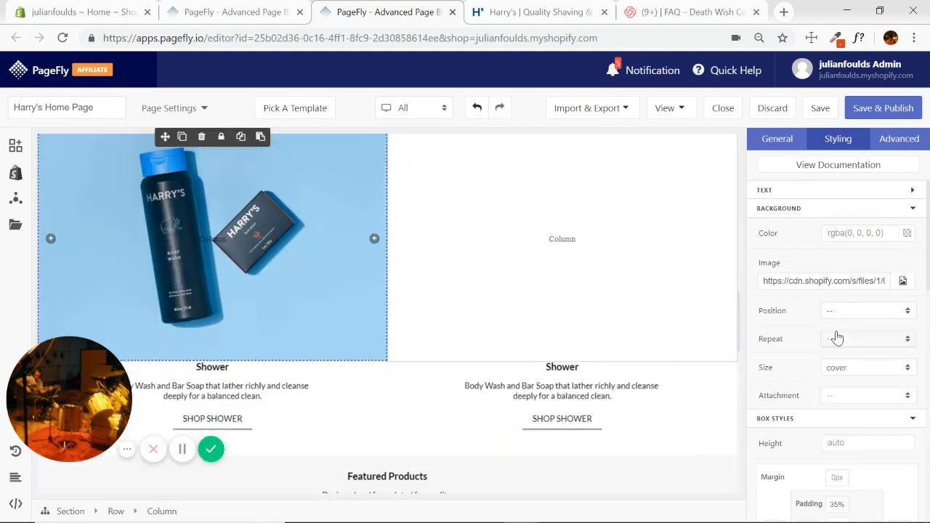
{"action": "scroll", "coordinate": [315, 292], "scroll_direction": "up", "scroll_amount": 1}
{"action": "scroll", "coordinate": [349, 269], "scroll_direction": "down", "scroll_amount": 1}
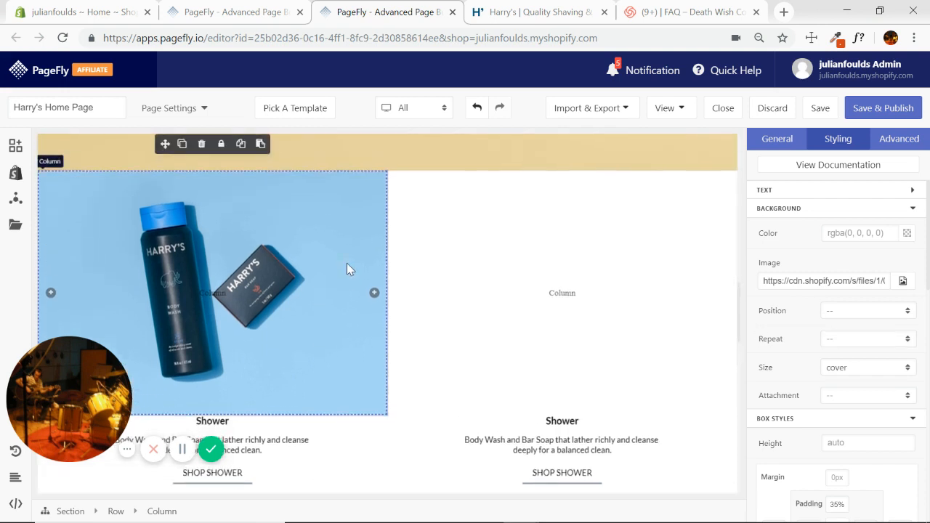
Step: Give the second empty column the teal face care background image starting with a3a9e10, with its background position unset (--)
{"action": "left_click", "coordinate": [499, 293]}
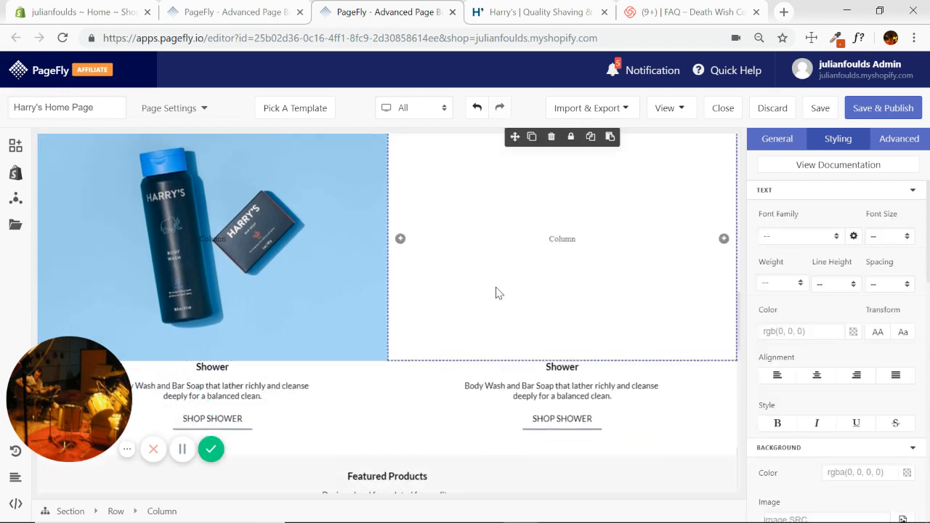
{"action": "left_click", "coordinate": [914, 191]}
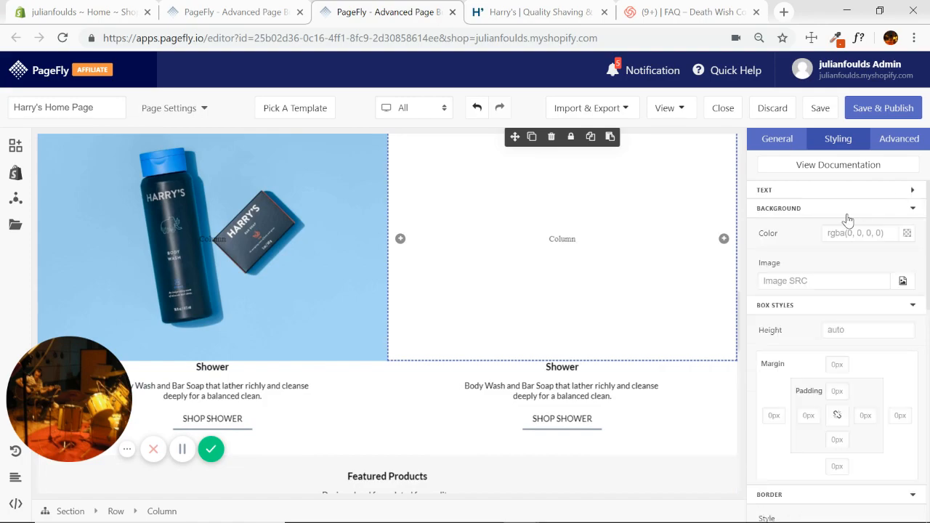
{"action": "left_click", "coordinate": [902, 282]}
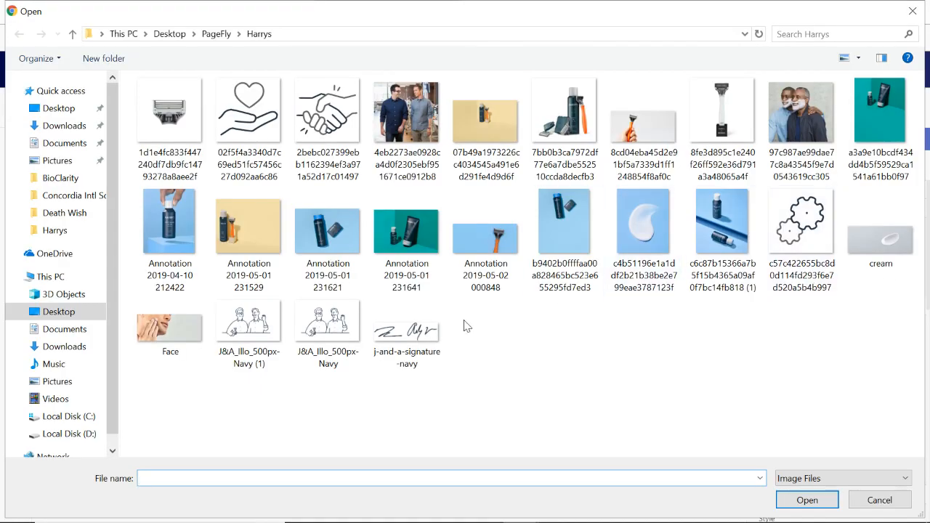
{"action": "double_click", "coordinate": [854, 175]}
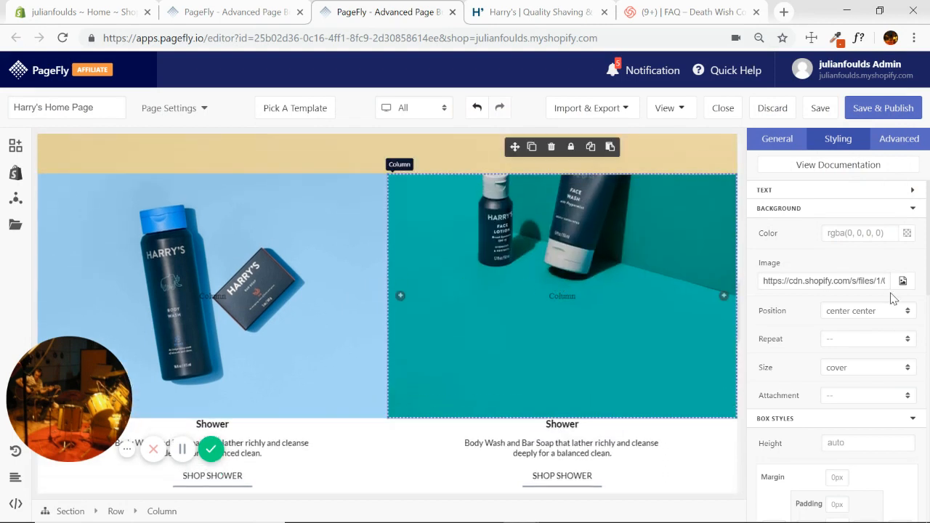
{"action": "left_click", "coordinate": [906, 311]}
{"action": "left_click", "coordinate": [851, 339]}
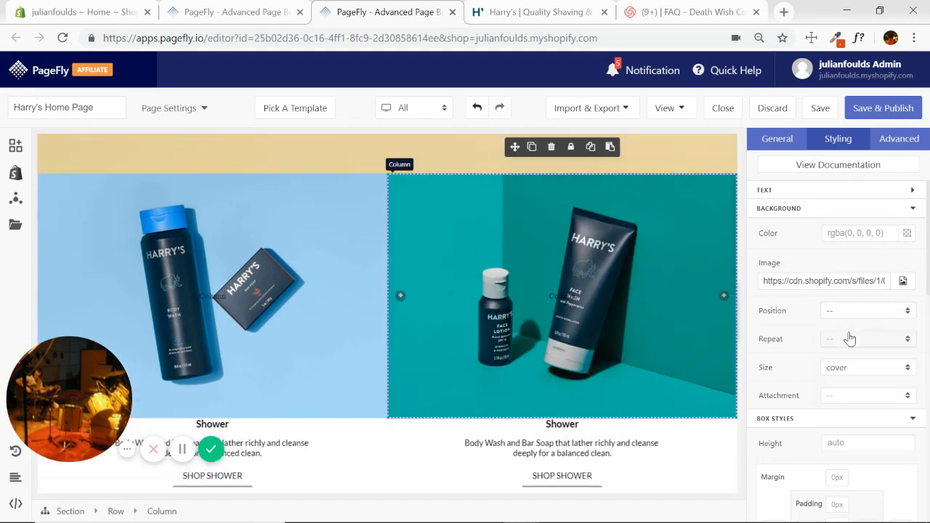
{"action": "scroll", "coordinate": [392, 314], "scroll_direction": "down", "scroll_amount": 1}
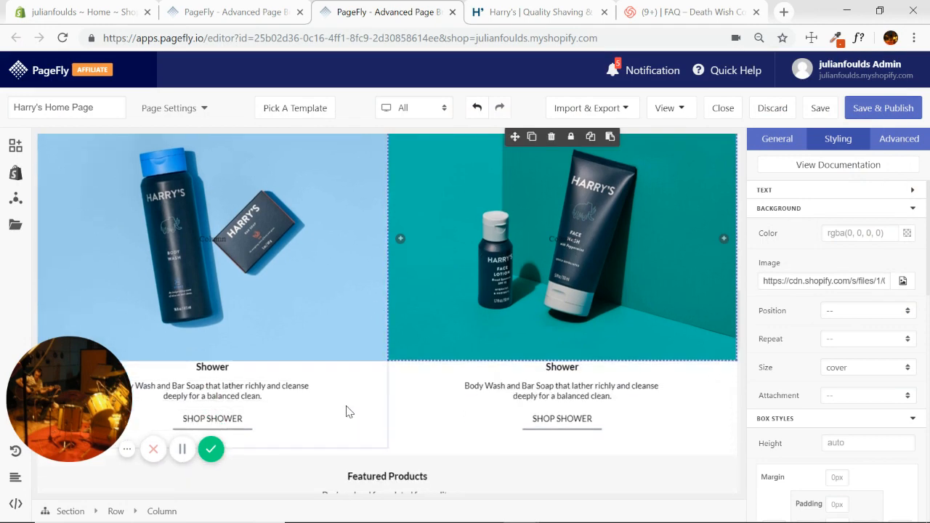
Step: Select the first Shower text column and check the background behind the matching text on the Harry's site
{"action": "left_click", "coordinate": [375, 429]}
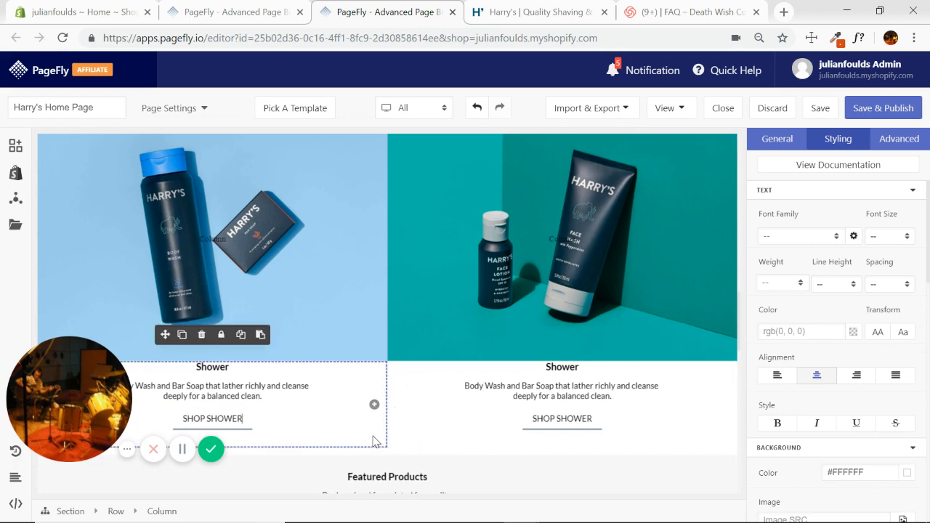
{"action": "left_click", "coordinate": [530, 12]}
{"action": "scroll", "coordinate": [565, 193], "scroll_direction": "down", "scroll_amount": 3}
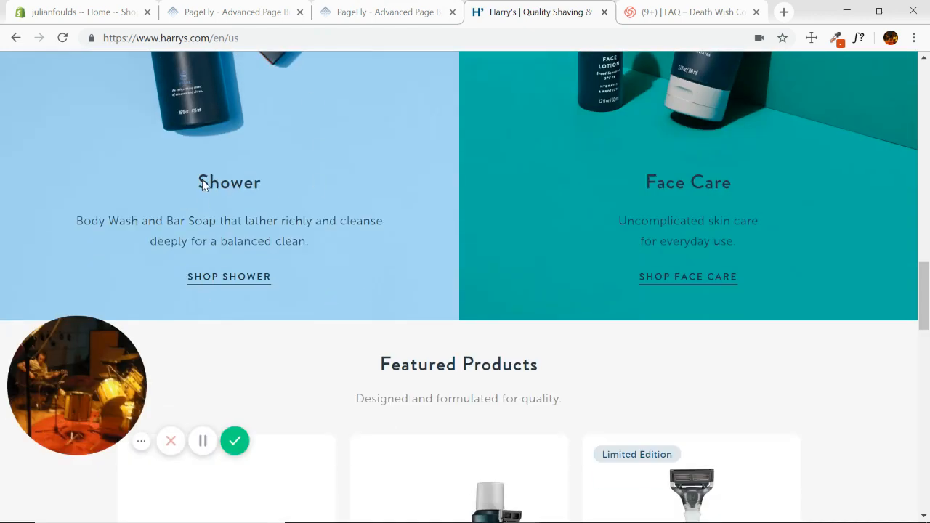
{"action": "left_click", "coordinate": [411, 12]}
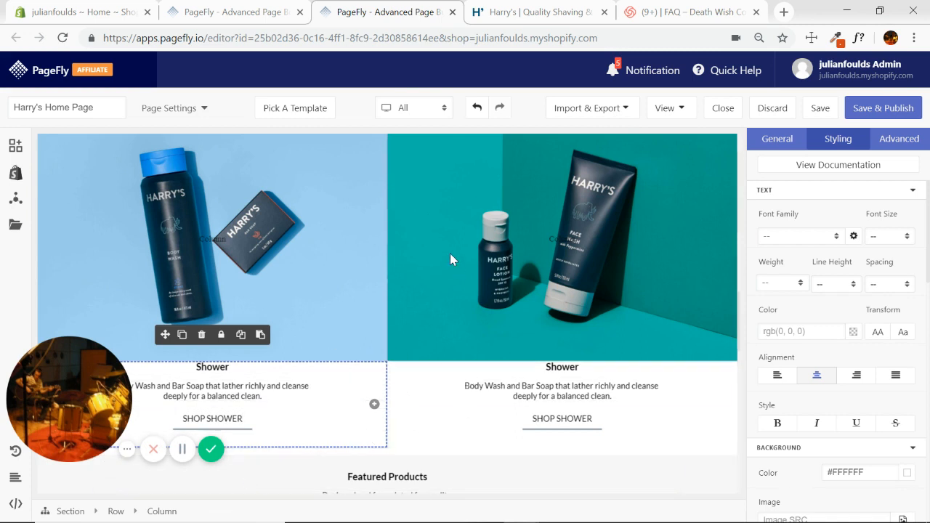
Step: Sample the light blue at the bottom of the body wash image and set the first Shower text column's background to #A6D7F5
{"action": "left_click", "coordinate": [837, 38]}
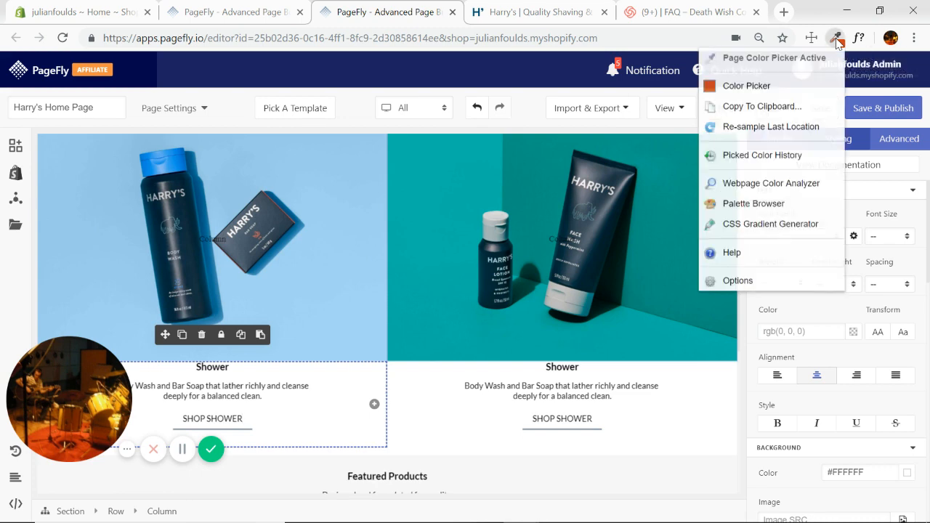
{"action": "left_click", "coordinate": [372, 378]}
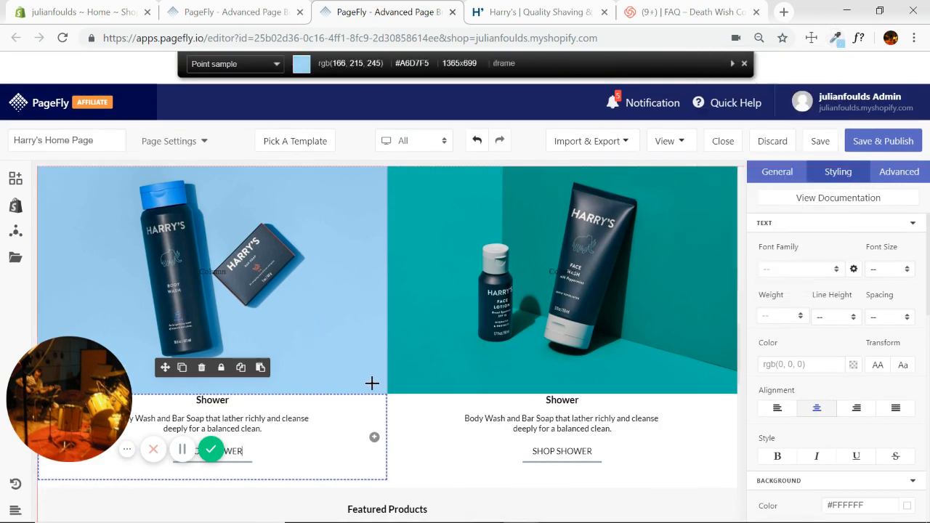
{"action": "left_click", "coordinate": [372, 383]}
{"action": "scroll", "coordinate": [372, 388], "scroll_direction": "down", "scroll_amount": 2}
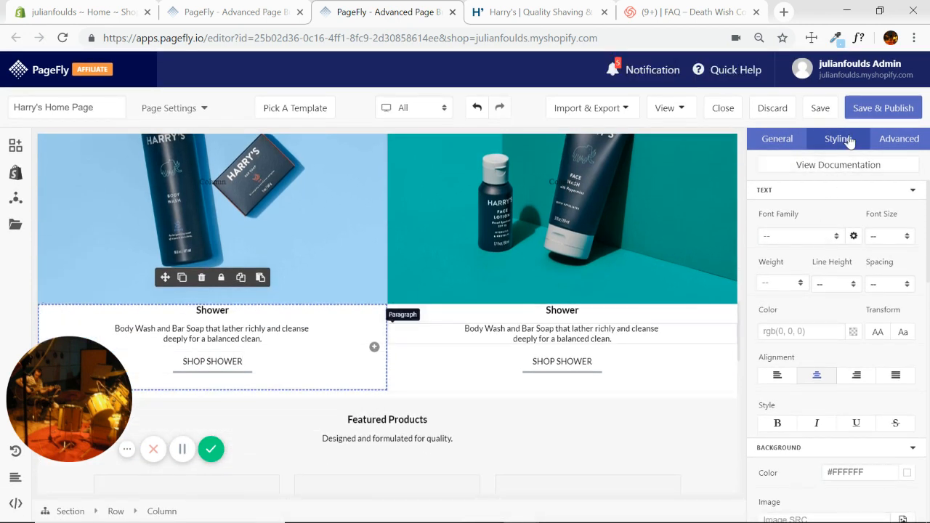
{"action": "left_click", "coordinate": [912, 191]}
{"action": "double_click", "coordinate": [871, 236]}
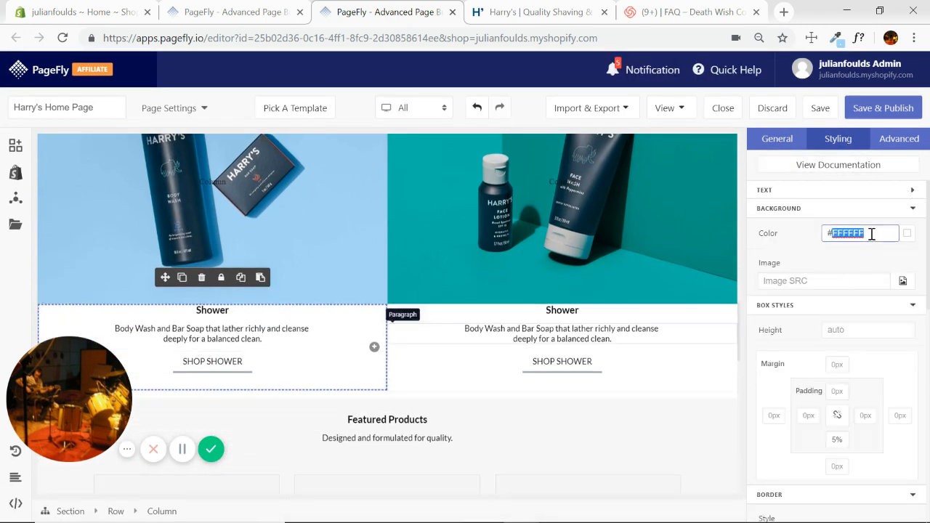
{"action": "key", "text": "ctrl+v"}
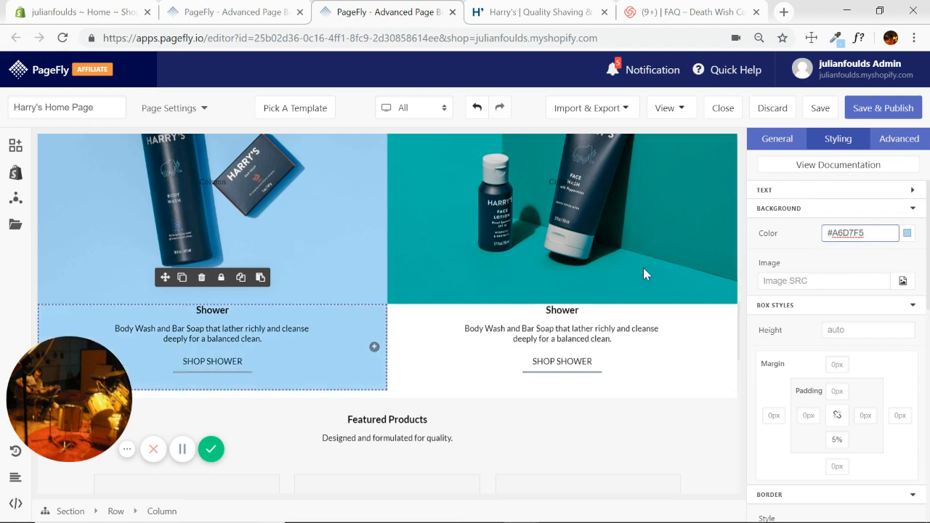
Step: Sample the teal at the bottom of the face wash image and apply it as the second Shower text column's background
{"action": "left_click", "coordinate": [506, 258]}
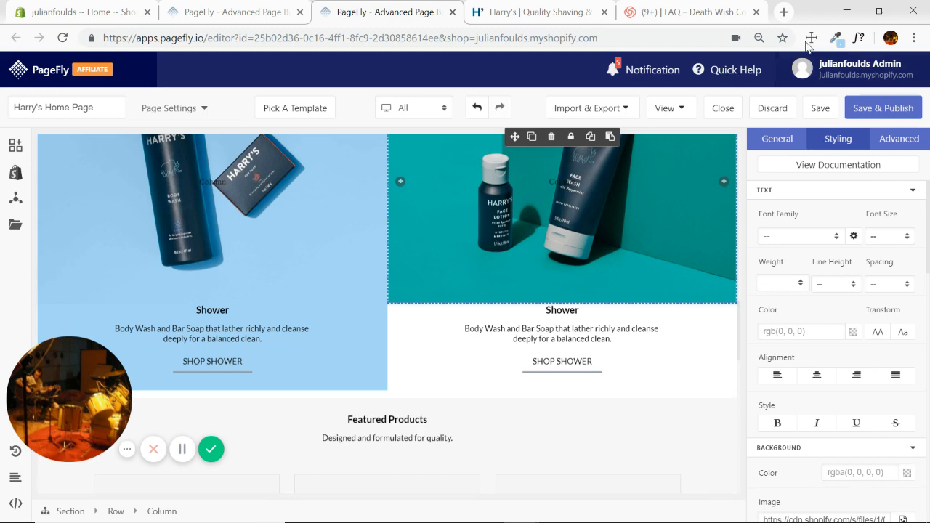
{"action": "left_click", "coordinate": [836, 40]}
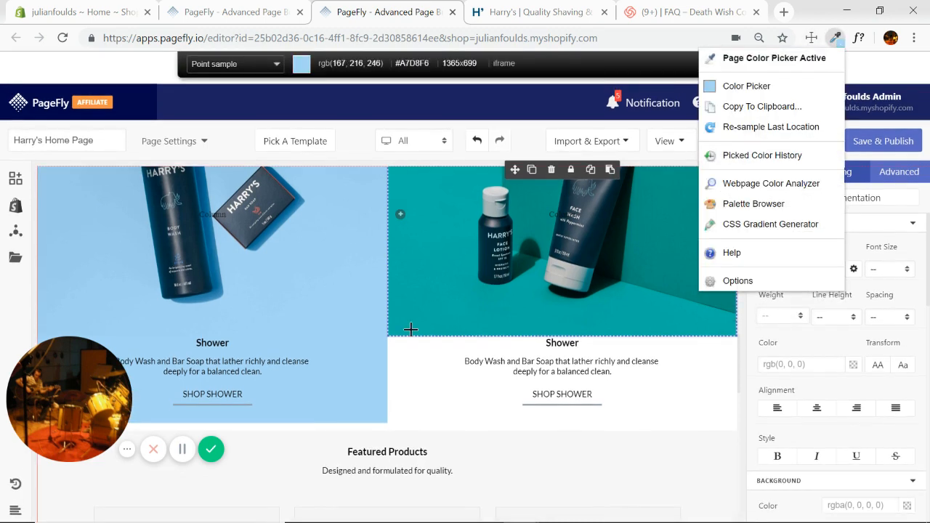
{"action": "left_click", "coordinate": [489, 324]}
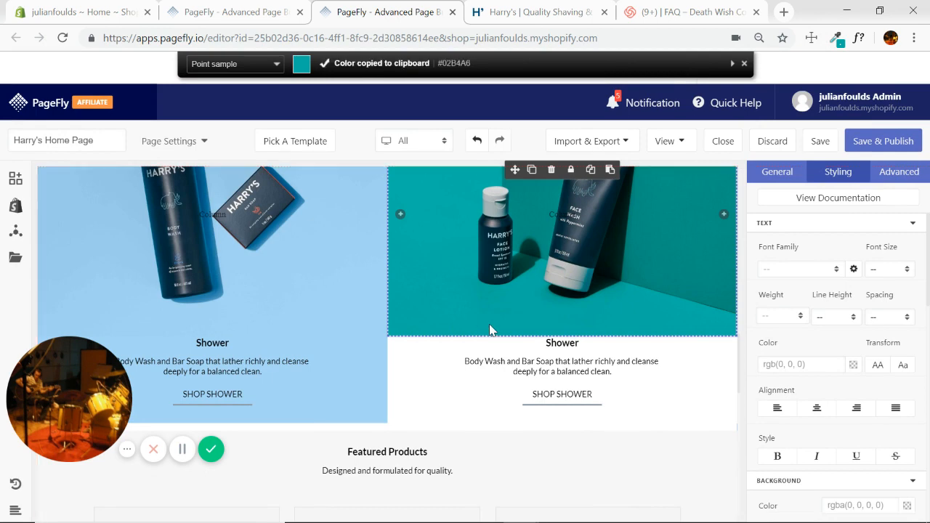
{"action": "left_click", "coordinate": [429, 407]}
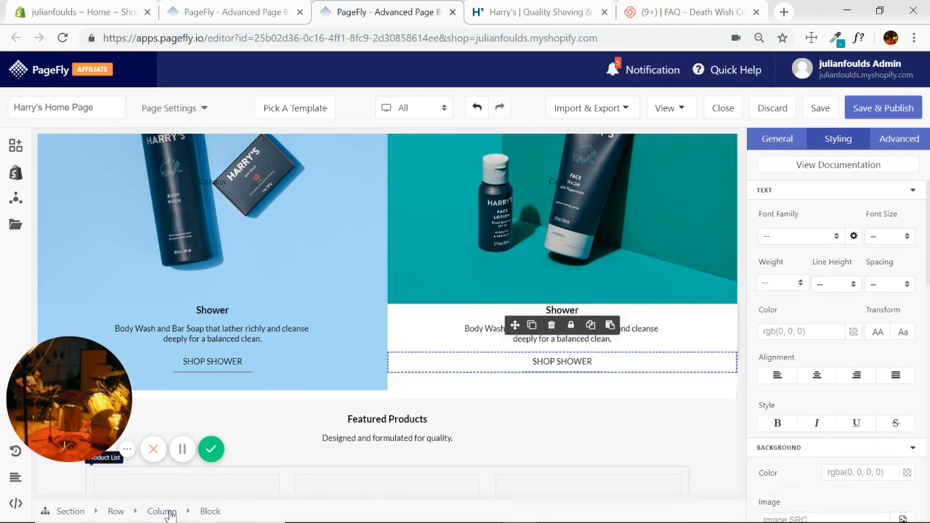
{"action": "left_click", "coordinate": [914, 191]}
{"action": "double_click", "coordinate": [865, 233]}
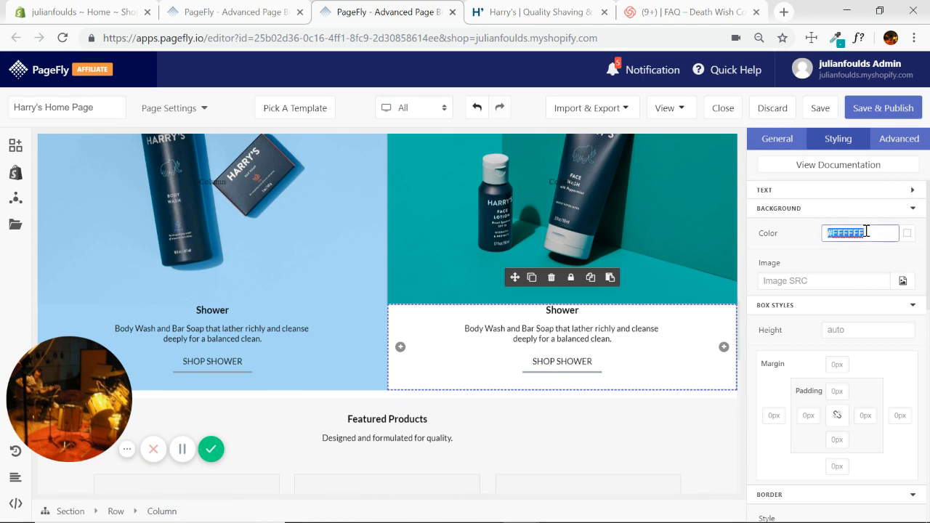
{"action": "key", "text": "ctrl+v"}
{"action": "left_click", "coordinate": [492, 438]}
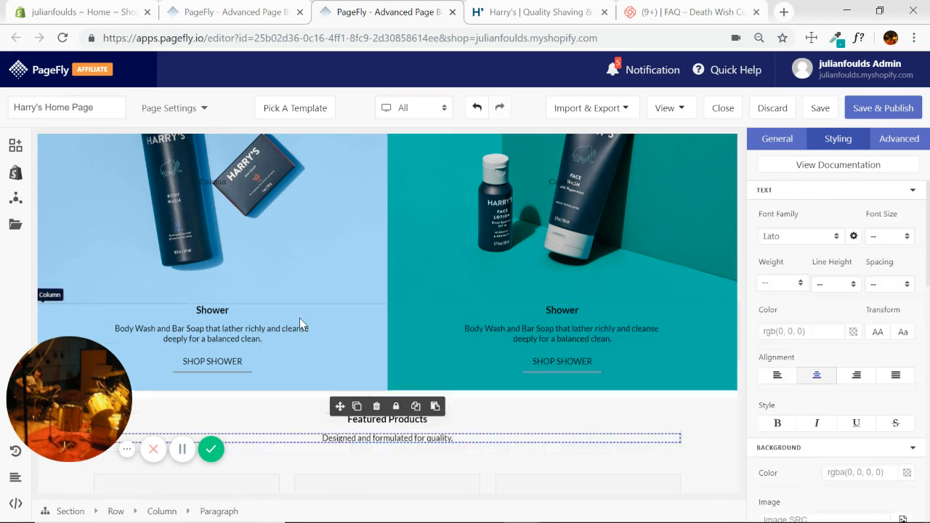
Step: Copy the Face Care heading from the Harry's site and use it as the heading text in the teal column
{"action": "scroll", "coordinate": [342, 227], "scroll_direction": "down", "scroll_amount": 3}
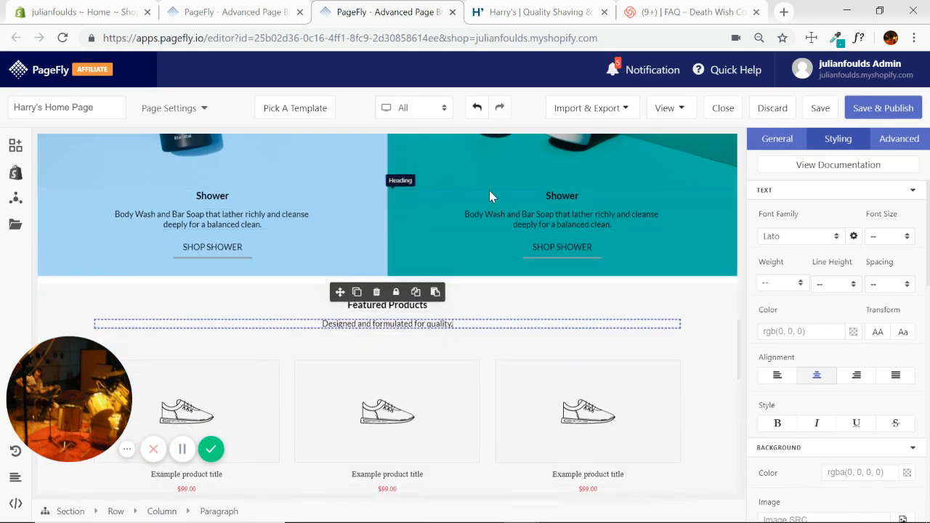
{"action": "scroll", "coordinate": [649, 200], "scroll_direction": "up", "scroll_amount": 3}
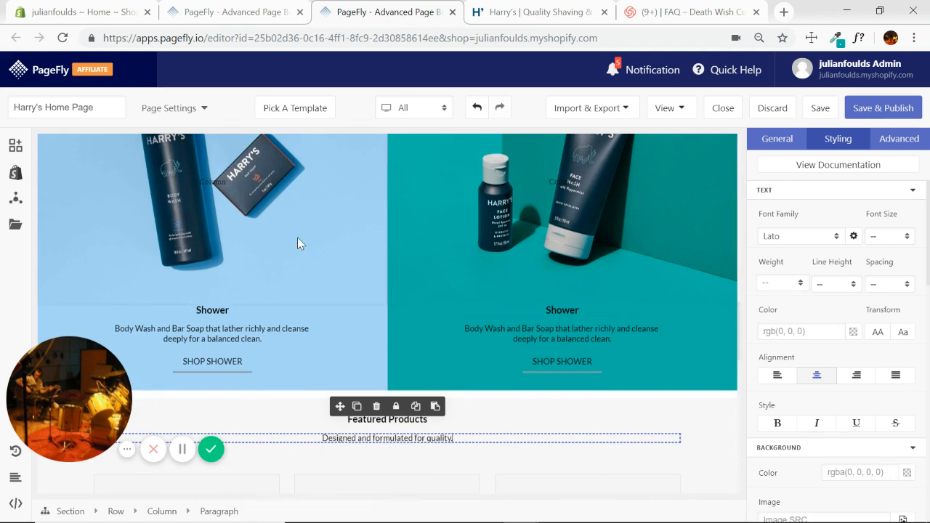
{"action": "scroll", "coordinate": [372, 222], "scroll_direction": "down", "scroll_amount": 3}
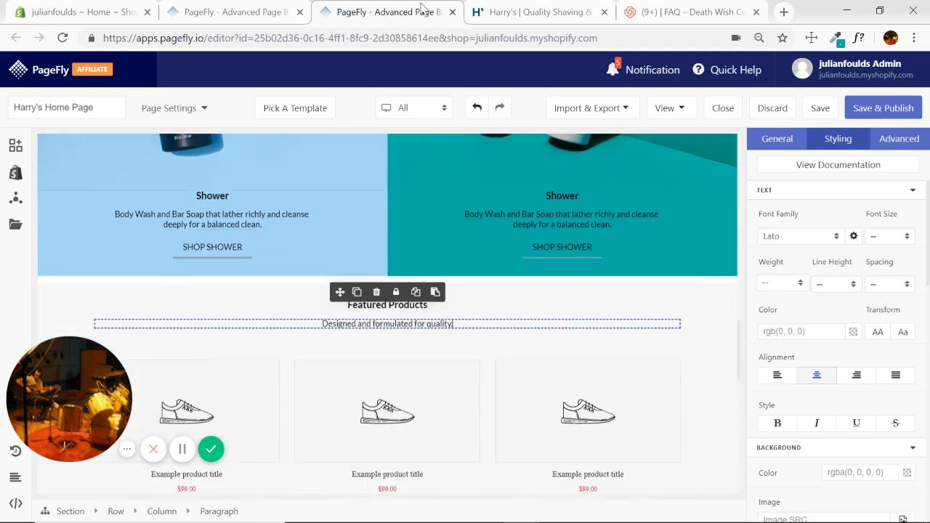
{"action": "left_click", "coordinate": [544, 8]}
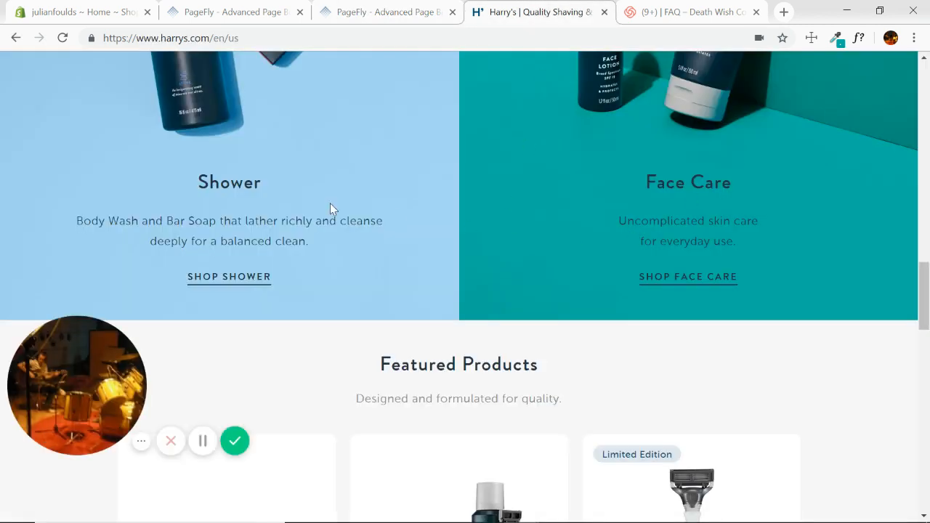
{"action": "left_click_drag", "start_coordinate": [207, 188], "coordinate": [262, 191]}
{"action": "left_click", "coordinate": [194, 213]}
{"action": "left_click_drag", "start_coordinate": [646, 181], "coordinate": [752, 186]}
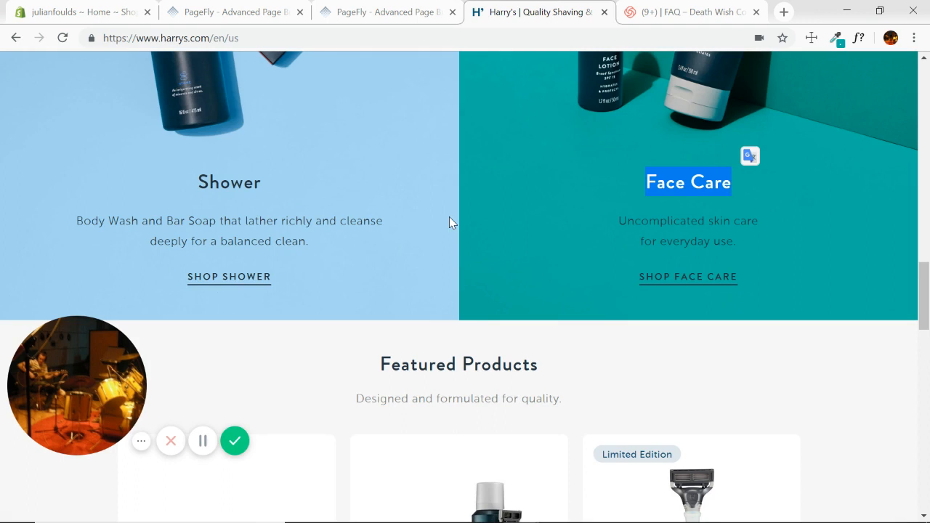
{"action": "left_click", "coordinate": [409, 13]}
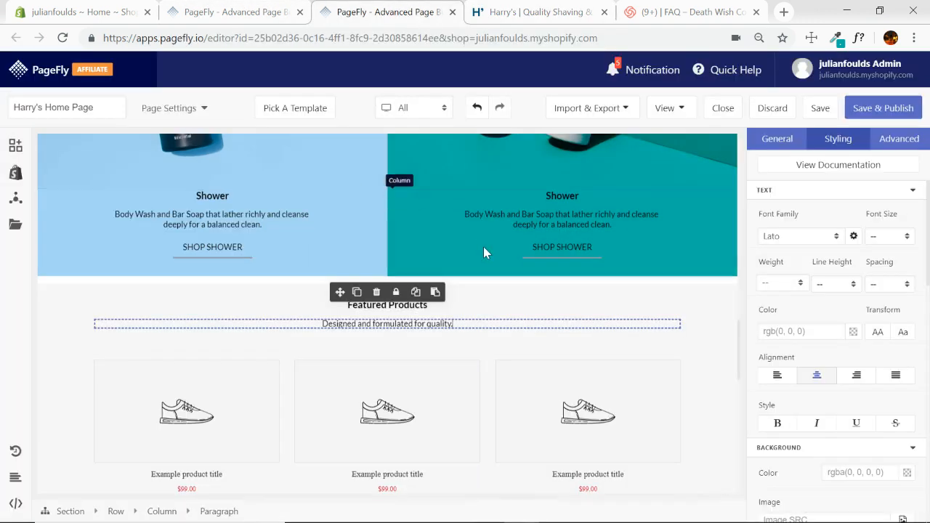
{"action": "left_click", "coordinate": [573, 193]}
{"action": "left_click", "coordinate": [780, 141]}
{"action": "double_click", "coordinate": [793, 256]}
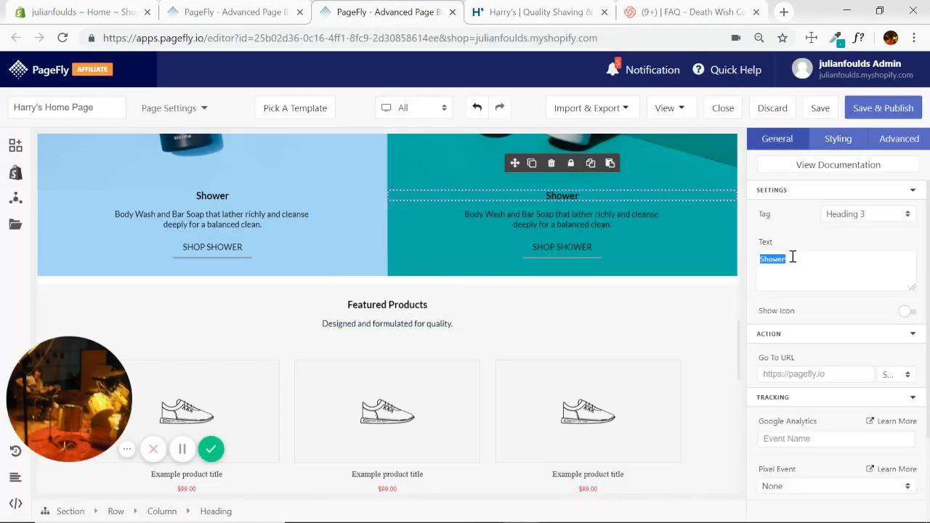
{"action": "key", "text": "ctrl+v"}
{"action": "left_click", "coordinate": [378, 263]}
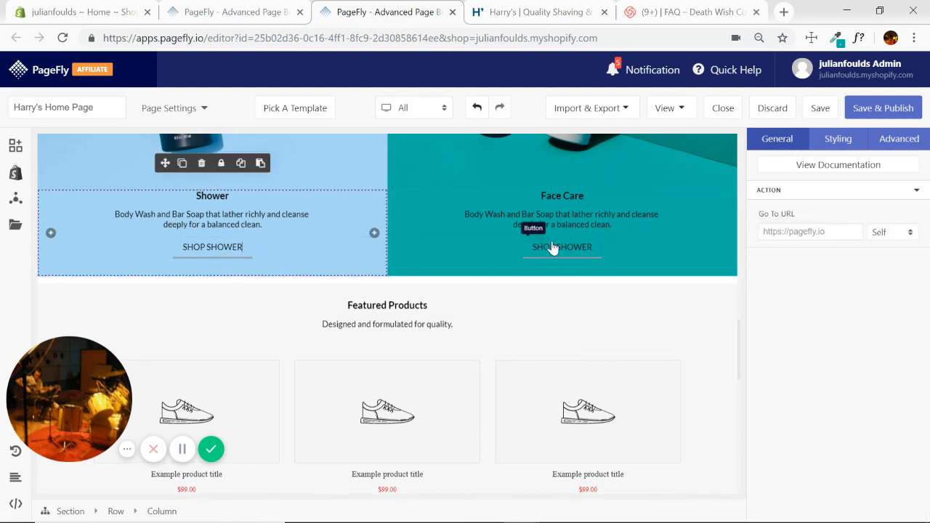
Step: Set the product list under the Featured Products heading to show the Featured Products collection
{"action": "scroll", "coordinate": [523, 247], "scroll_direction": "up", "scroll_amount": 5}
{"action": "scroll", "coordinate": [509, 250], "scroll_direction": "up", "scroll_amount": 1}
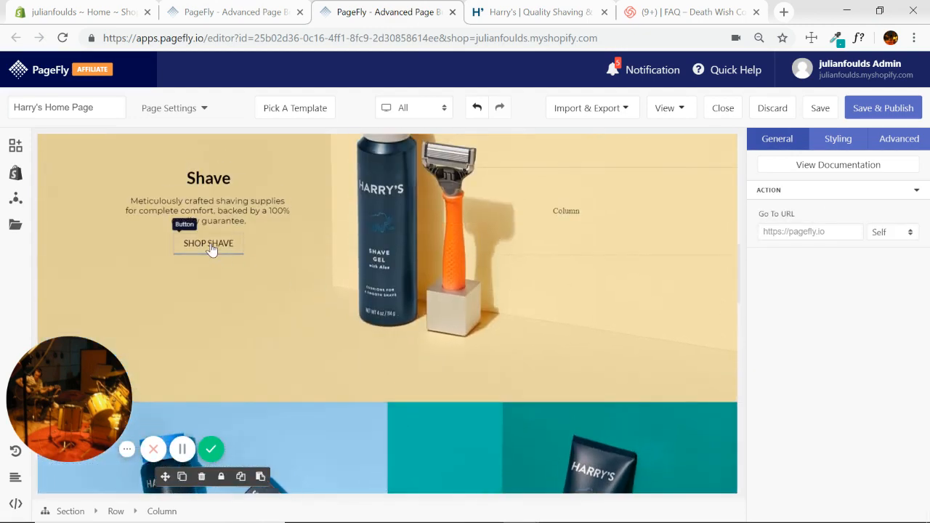
{"action": "scroll", "coordinate": [385, 261], "scroll_direction": "down", "scroll_amount": 7}
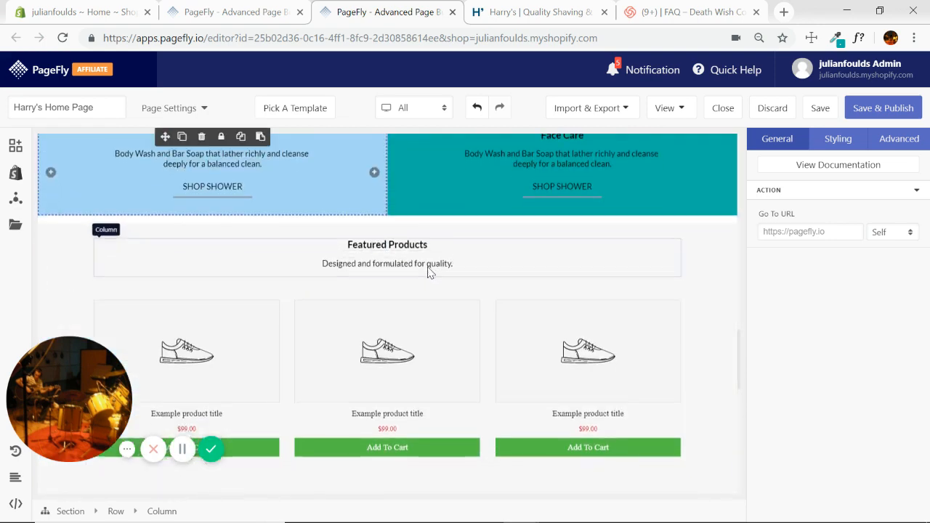
{"action": "scroll", "coordinate": [429, 210], "scroll_direction": "down", "scroll_amount": 3}
{"action": "scroll", "coordinate": [409, 233], "scroll_direction": "up", "scroll_amount": 3}
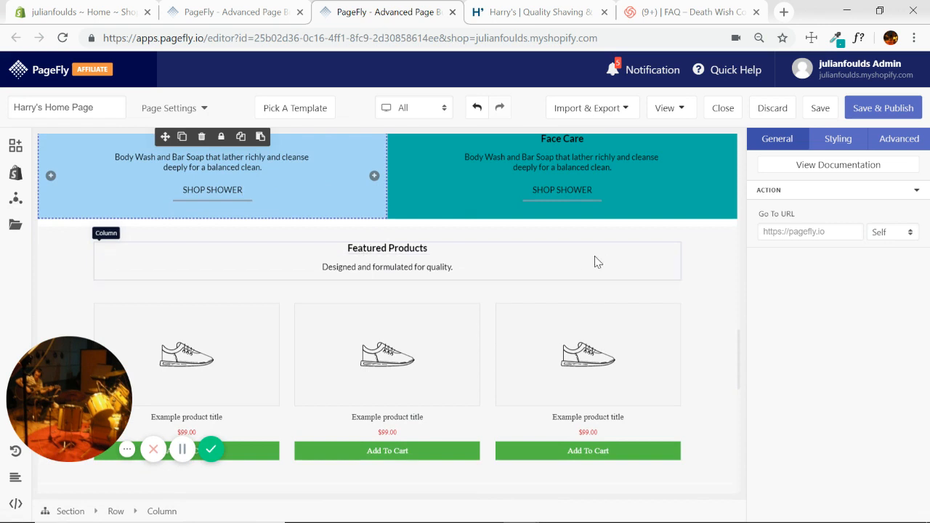
{"action": "left_click", "coordinate": [489, 354]}
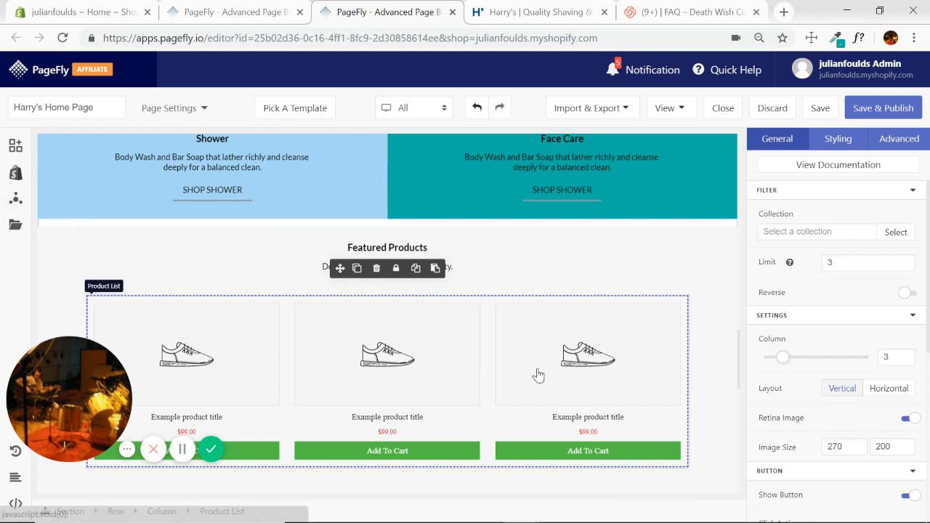
{"action": "left_click", "coordinate": [913, 192]}
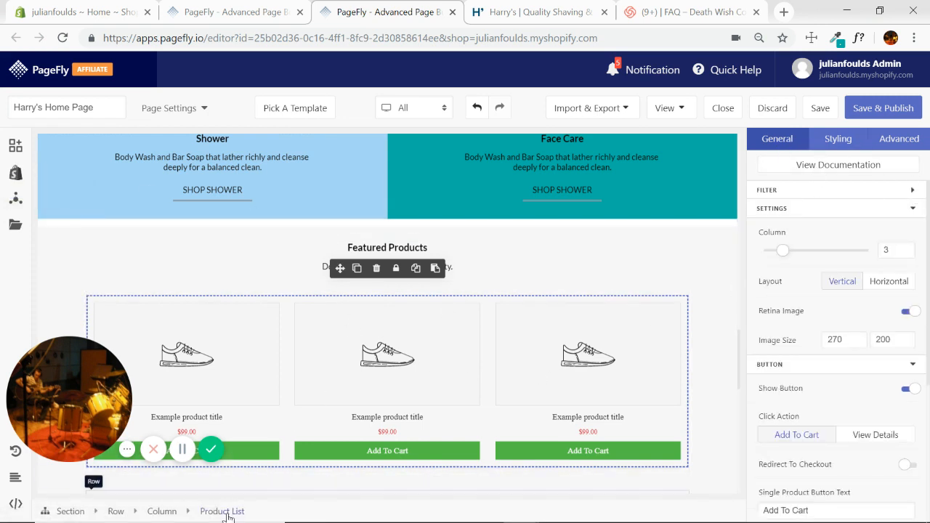
{"action": "left_click", "coordinate": [914, 192]}
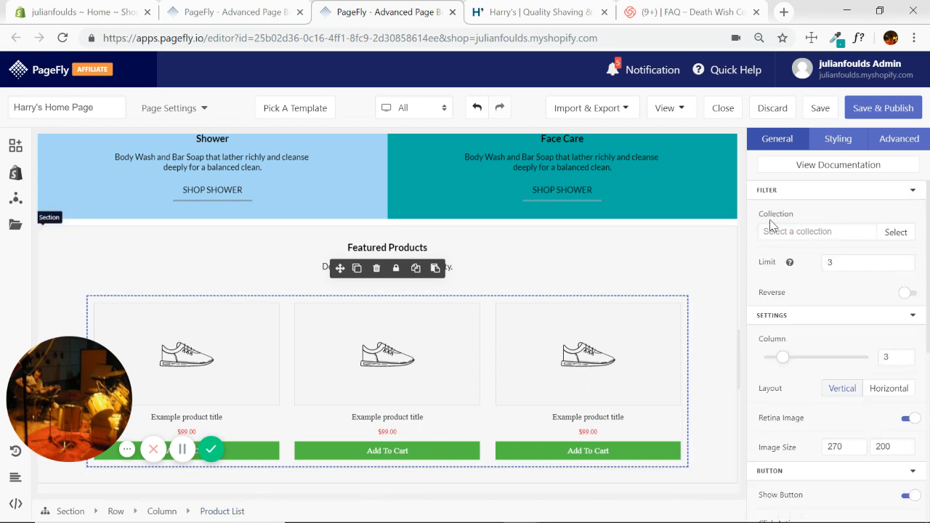
{"action": "left_click", "coordinate": [899, 233]}
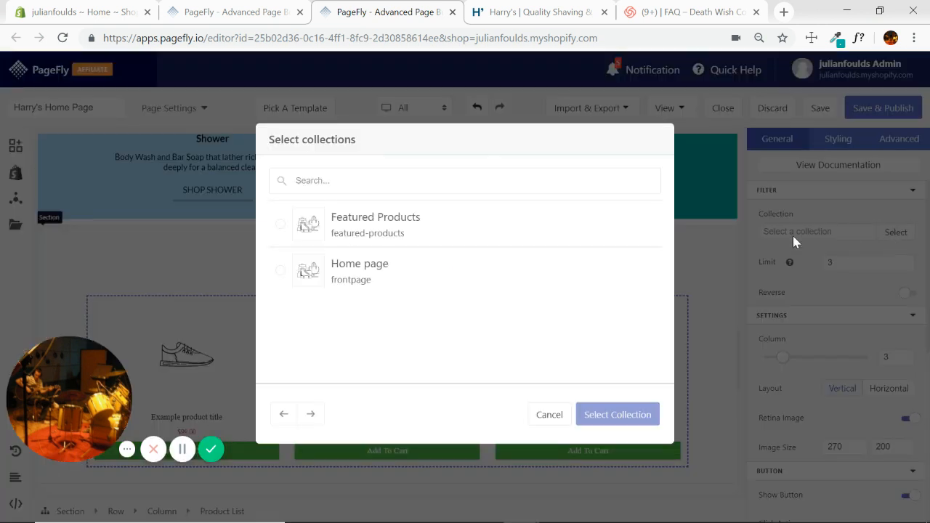
{"action": "left_click", "coordinate": [364, 222]}
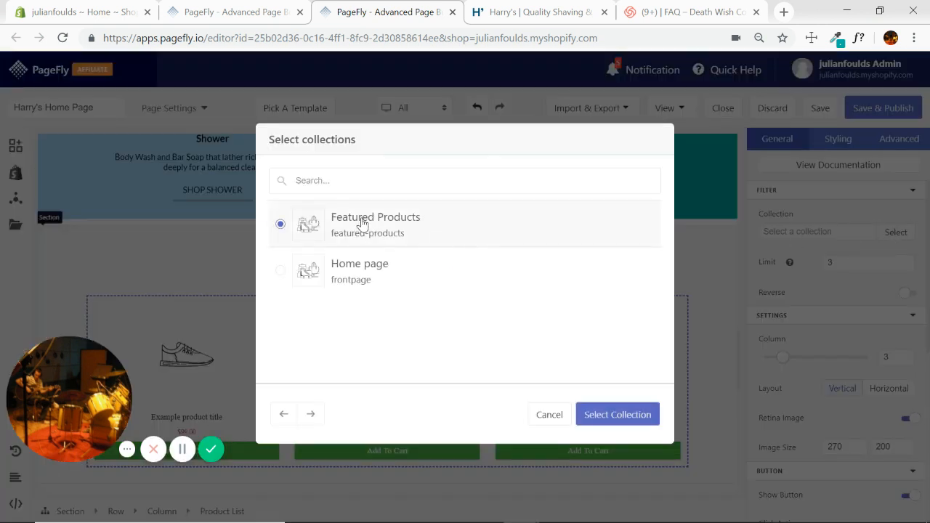
{"action": "left_click", "coordinate": [607, 415]}
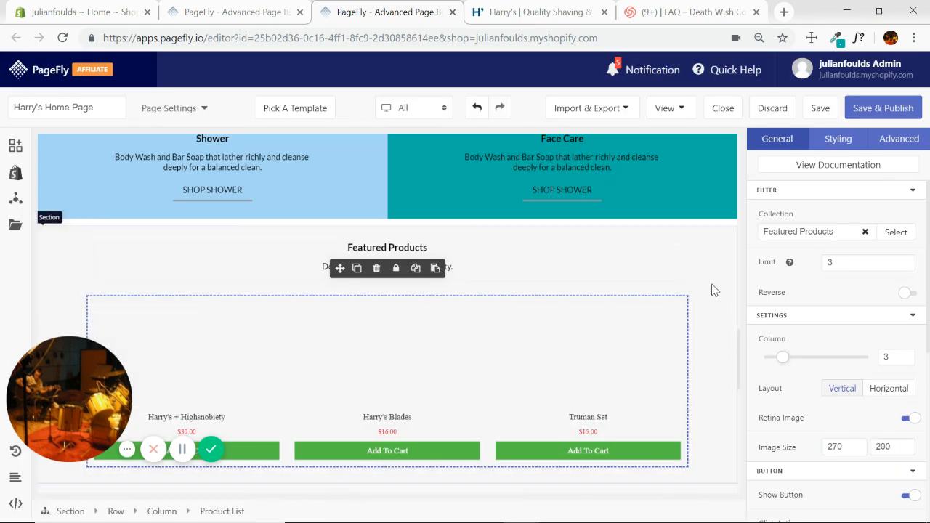
Step: Compare the product list's cards with the Harry's site, checking the buttons and the magnifier pop-ups with set contents
{"action": "scroll", "coordinate": [721, 285], "scroll_direction": "down", "scroll_amount": 1}
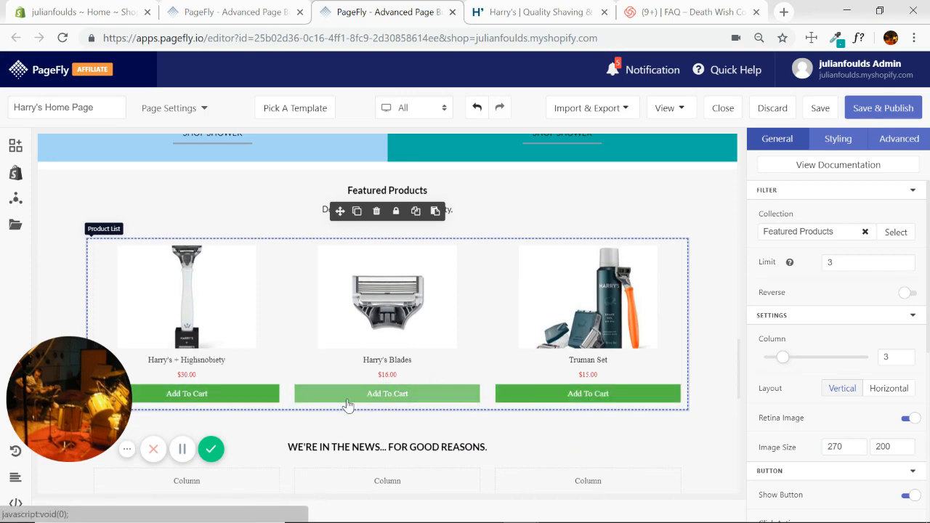
{"action": "left_click", "coordinate": [536, 12]}
{"action": "scroll", "coordinate": [577, 162], "scroll_direction": "down", "scroll_amount": 5}
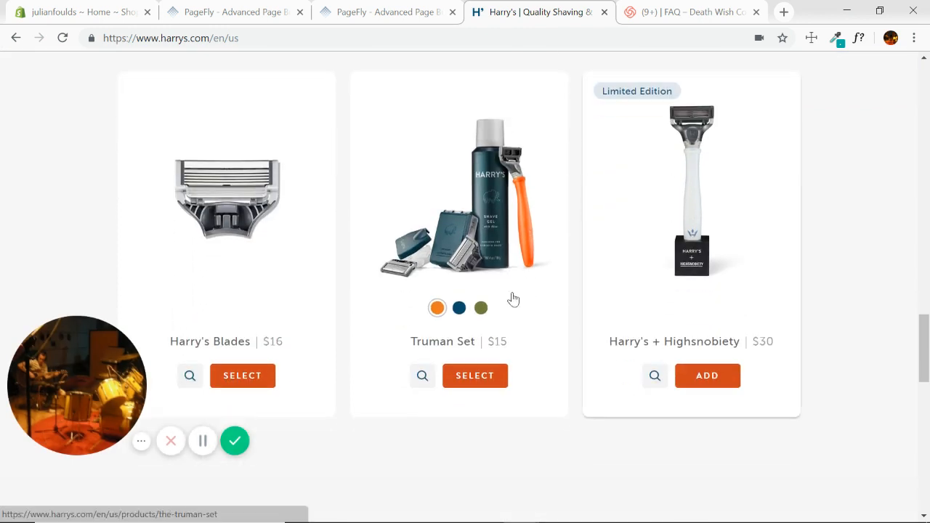
{"action": "mouse_move", "coordinate": [424, 379]}
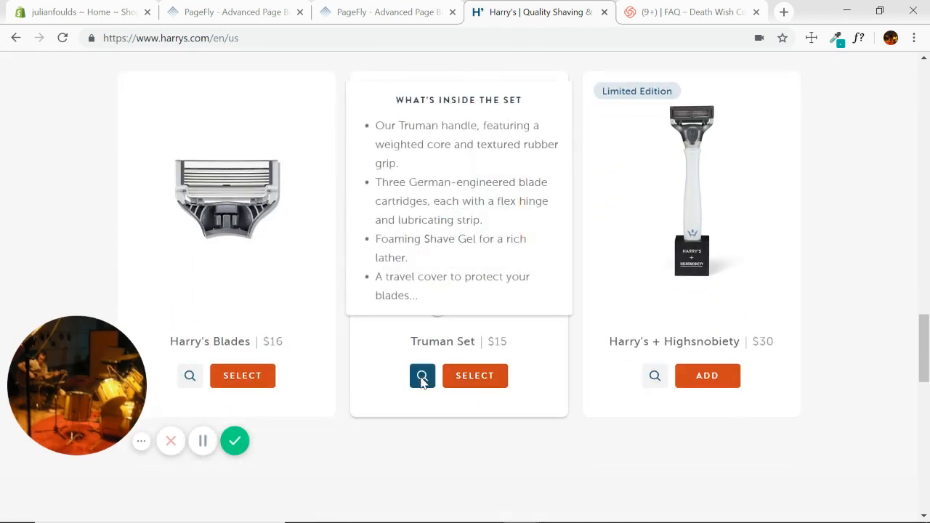
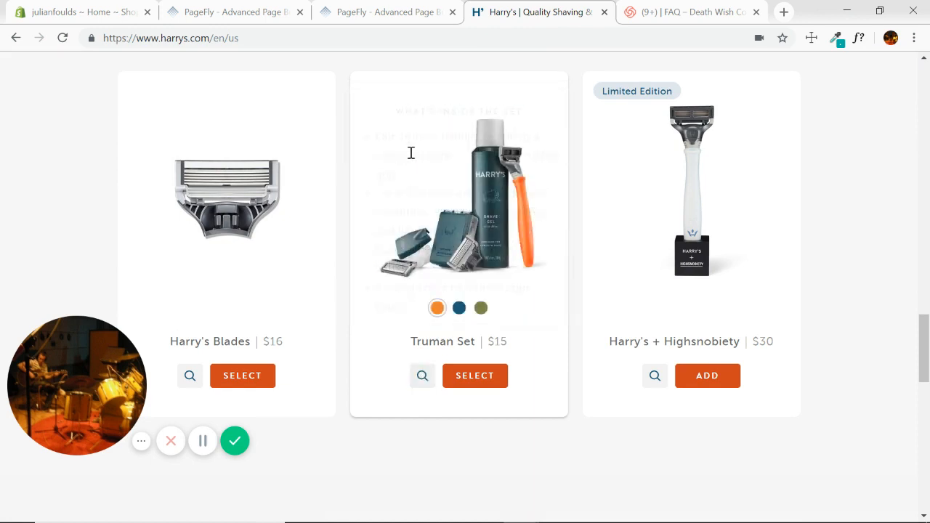
{"action": "mouse_move", "coordinate": [656, 376]}
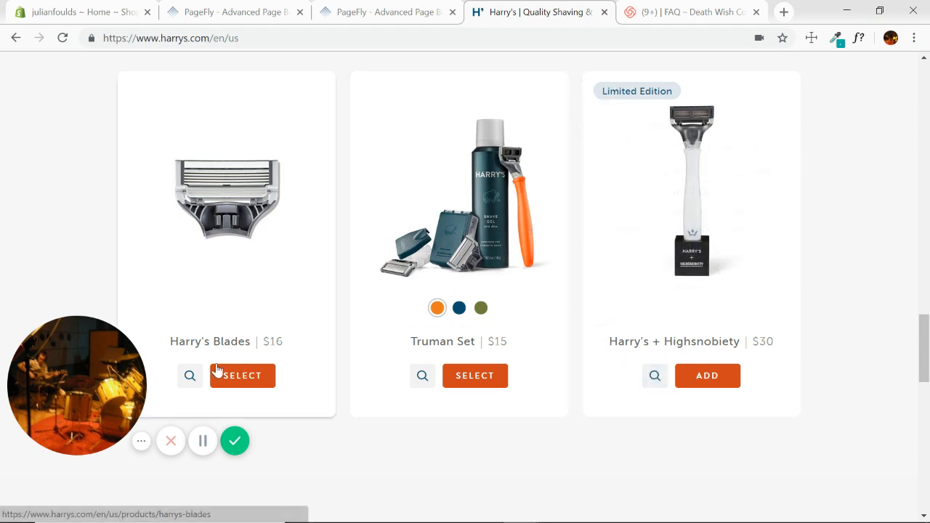
{"action": "mouse_move", "coordinate": [192, 376]}
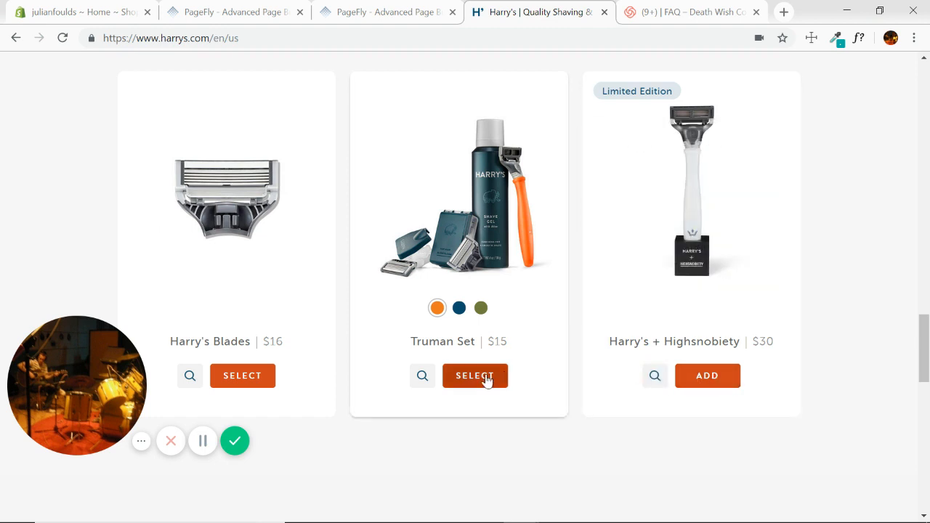
{"action": "left_click", "coordinate": [386, 13]}
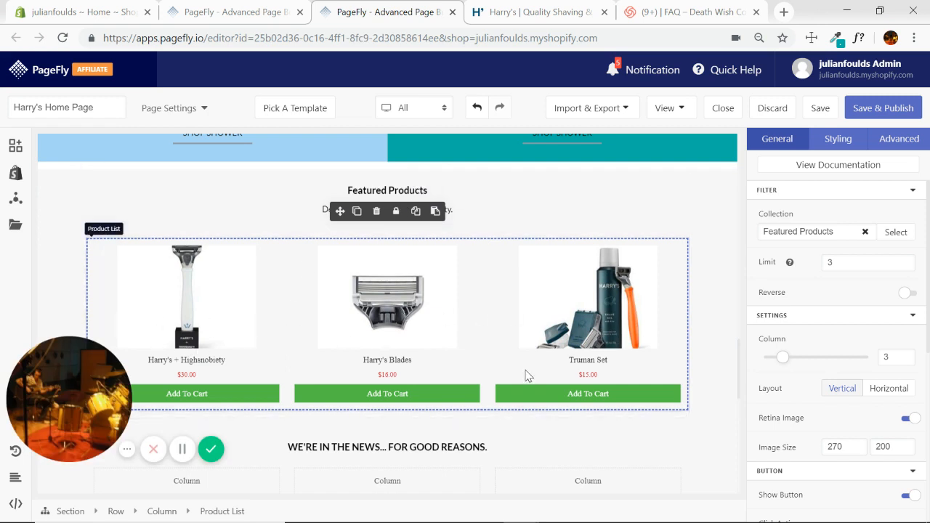
Step: Check the three press quotes and their sources under "We're in the news... for good reasons." on the Harry's site
{"action": "scroll", "coordinate": [709, 335], "scroll_direction": "down", "scroll_amount": 2}
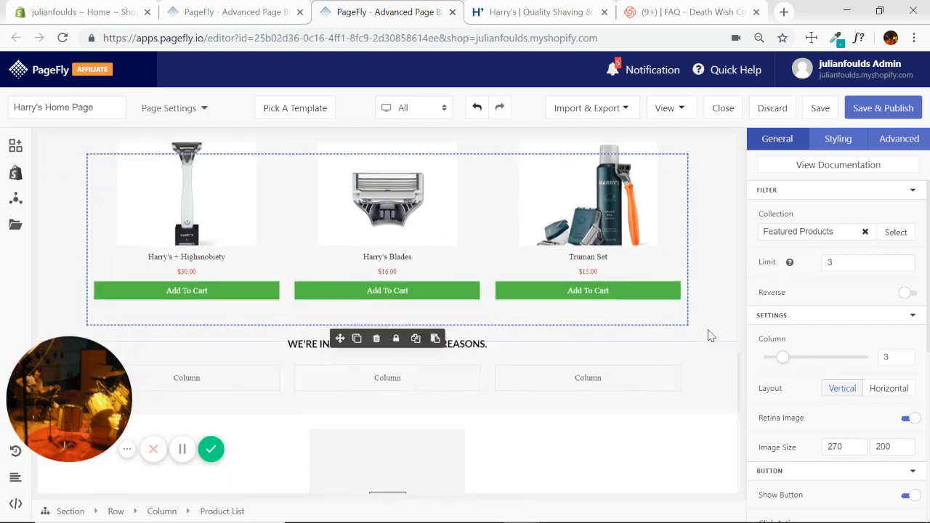
{"action": "mouse_move", "coordinate": [786, 356]}
{"action": "left_mouse_down"}
{"action": "mouse_move", "coordinate": [809, 356]}
{"action": "mouse_move", "coordinate": [783, 357]}
{"action": "left_mouse_up"}
{"action": "scroll", "coordinate": [708, 297], "scroll_direction": "up", "scroll_amount": 2}
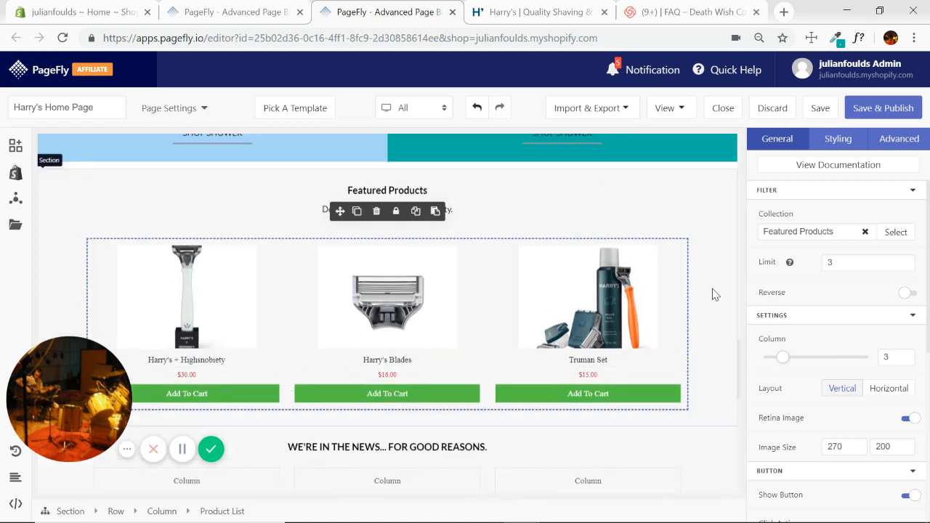
{"action": "scroll", "coordinate": [719, 263], "scroll_direction": "down", "scroll_amount": 2}
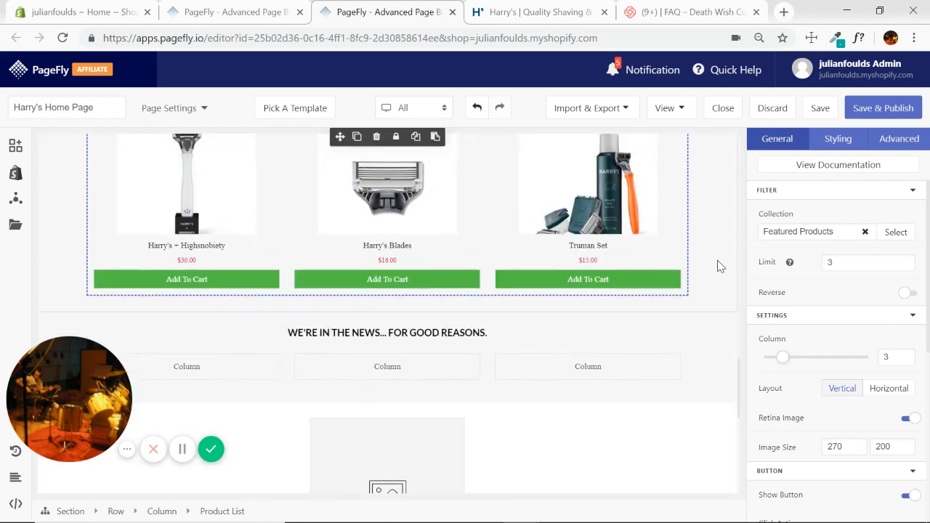
{"action": "scroll", "coordinate": [717, 261], "scroll_direction": "down", "scroll_amount": 1}
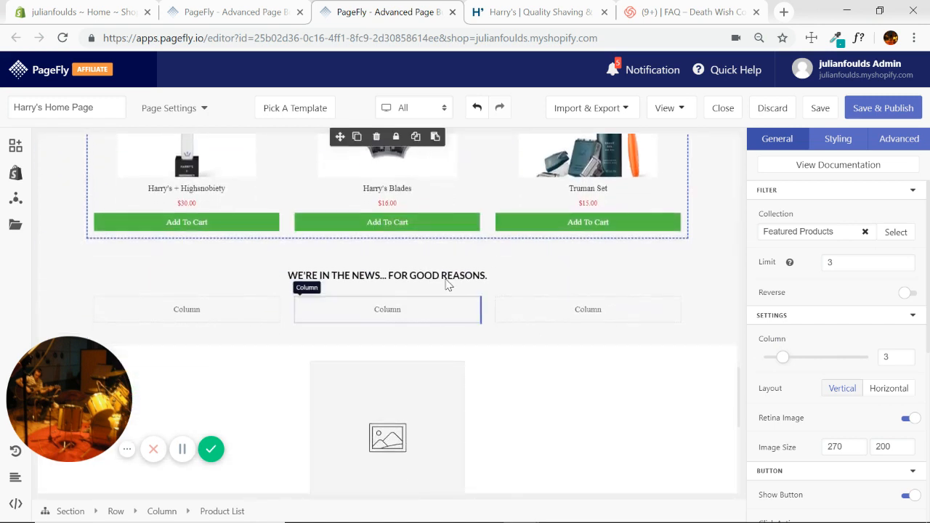
{"action": "left_click", "coordinate": [533, 11]}
{"action": "scroll", "coordinate": [571, 203], "scroll_direction": "down", "scroll_amount": 6}
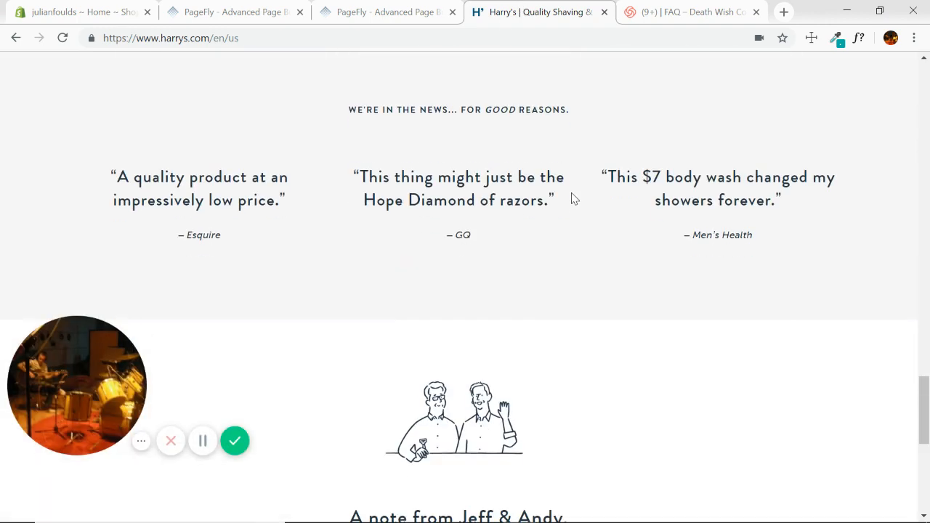
Step: Switch to the PageFly editor and add a heading to the first column under "We're in the news... for good reasons."
{"action": "mouse_move", "coordinate": [105, 176]}
{"action": "left_mouse_down"}
{"action": "mouse_move", "coordinate": [316, 207]}
{"action": "mouse_move", "coordinate": [794, 222]}
{"action": "left_mouse_up"}
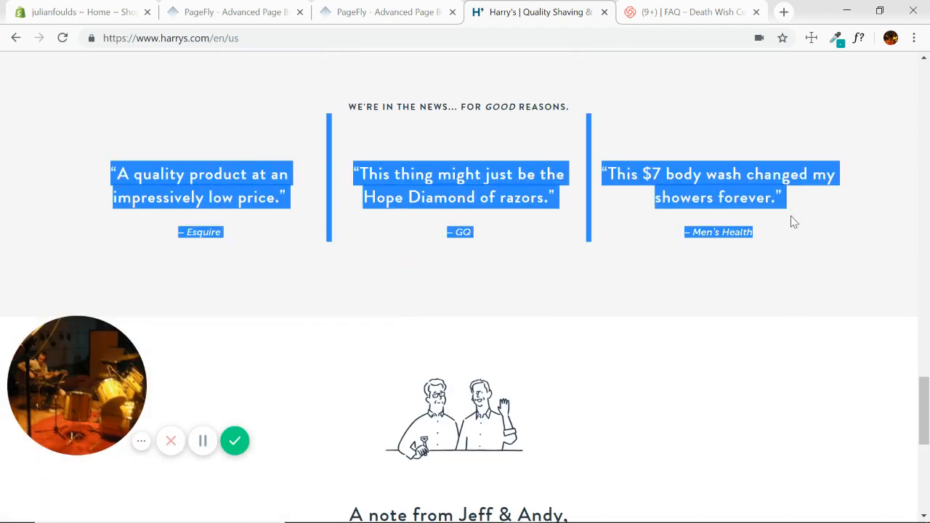
{"action": "left_click", "coordinate": [849, 272]}
{"action": "left_click_drag", "start_coordinate": [92, 177], "coordinate": [296, 235]}
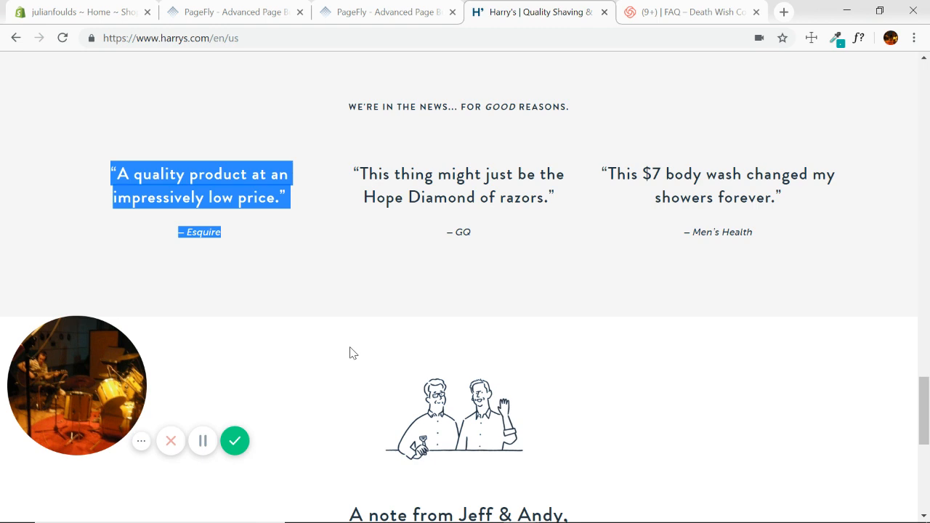
{"action": "left_click", "coordinate": [384, 15]}
{"action": "scroll", "coordinate": [360, 185], "scroll_direction": "down", "scroll_amount": 1}
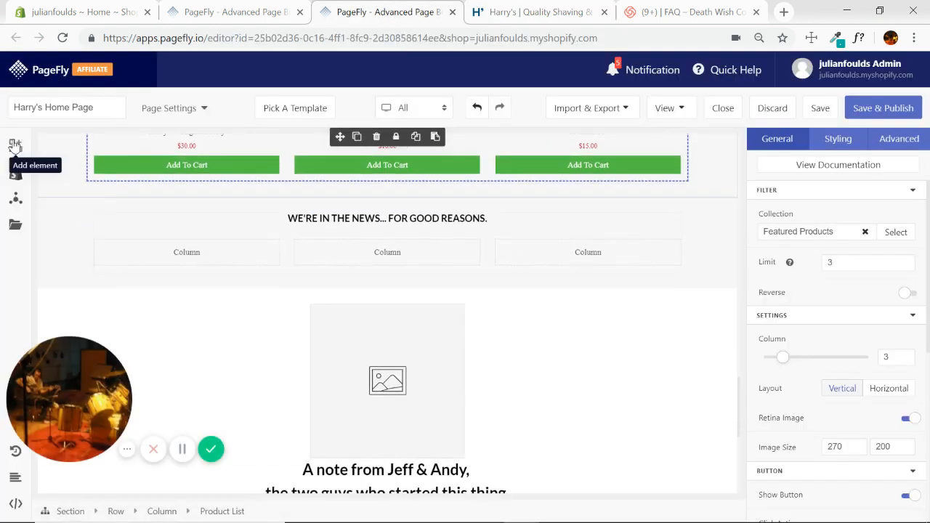
{"action": "left_click", "coordinate": [15, 145]}
{"action": "mouse_move", "coordinate": [156, 215]}
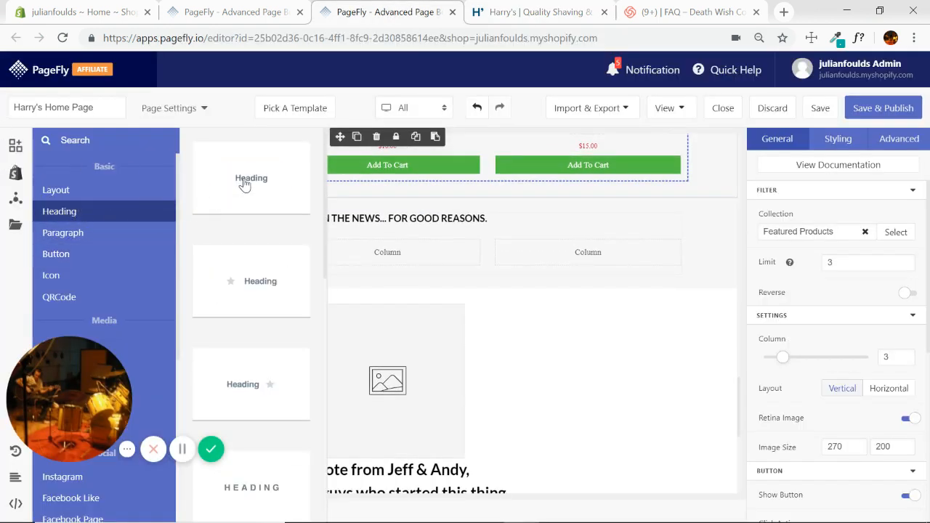
{"action": "left_click_drag", "start_coordinate": [245, 185], "coordinate": [202, 255]}
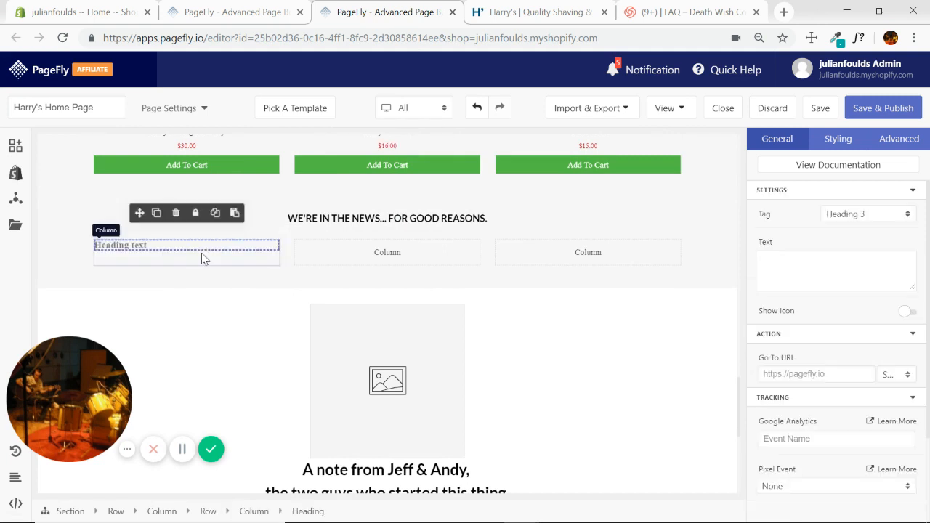
Step: Add a paragraph element below the heading in the first press quote column
{"action": "left_click", "coordinate": [14, 145]}
{"action": "mouse_move", "coordinate": [106, 238]}
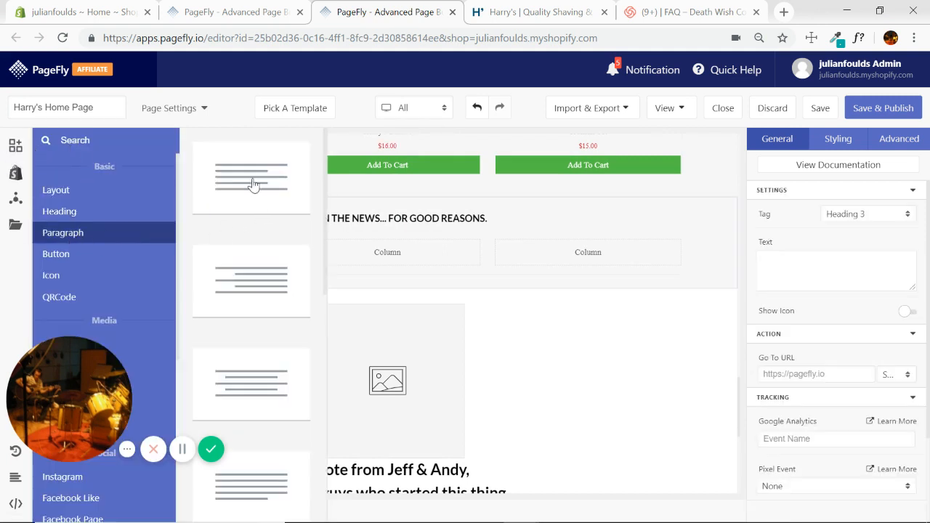
{"action": "left_click_drag", "start_coordinate": [253, 184], "coordinate": [193, 258]}
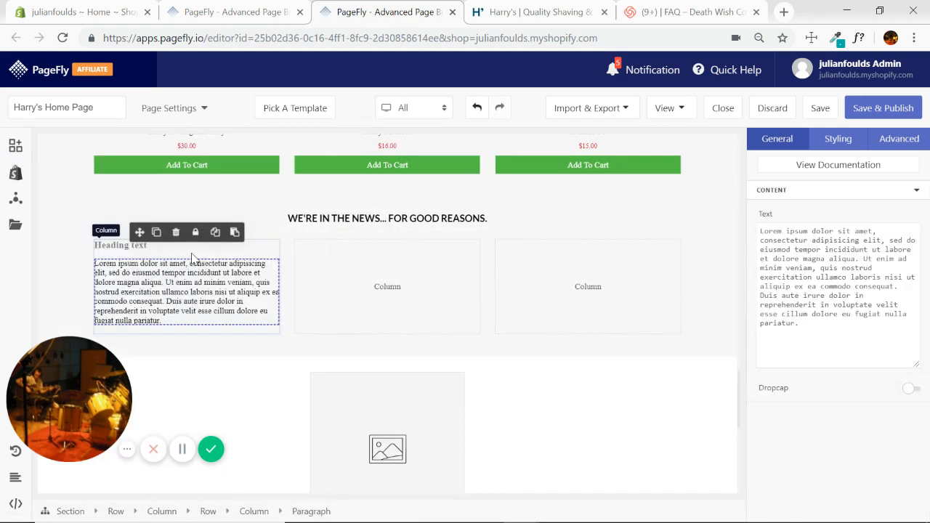
Step: Delete the two empty columns beside the first press quote column and duplicate the first column twice
{"action": "left_click", "coordinate": [365, 280]}
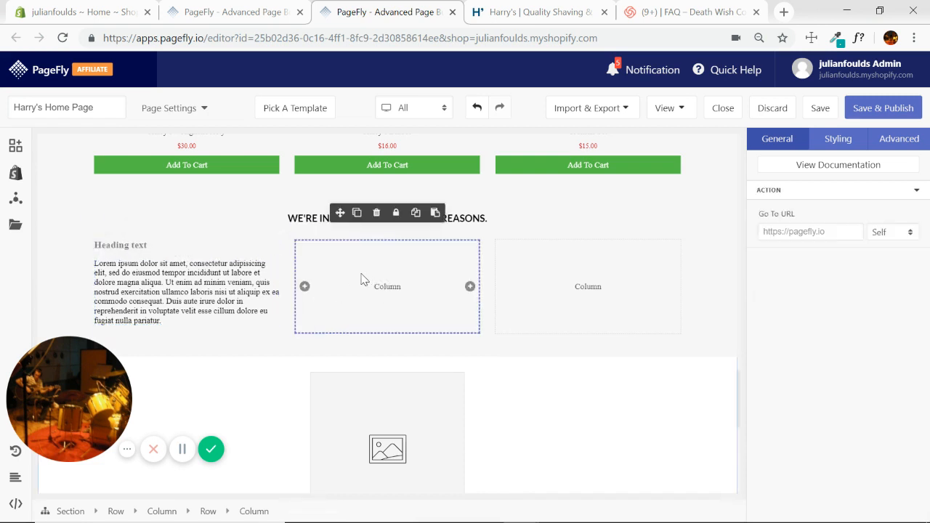
{"action": "left_click", "coordinate": [377, 215]}
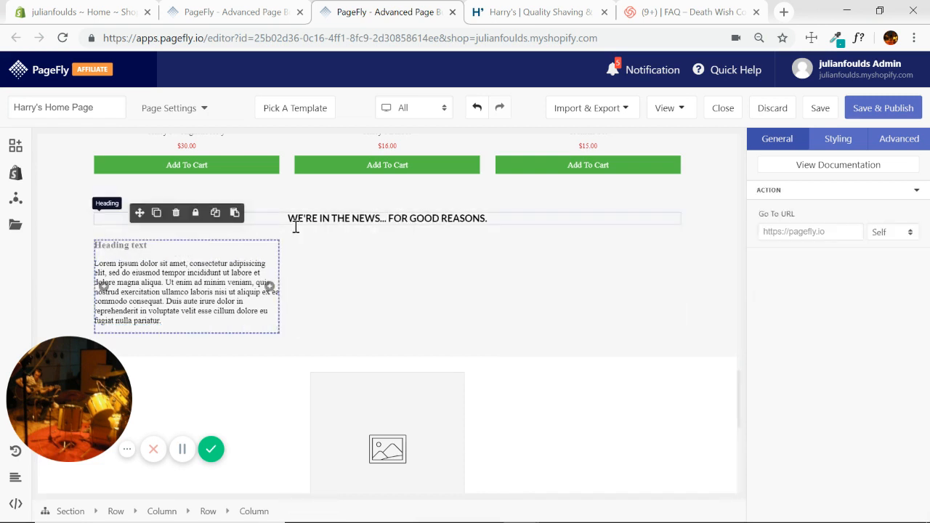
{"action": "left_click", "coordinate": [156, 214]}
{"action": "left_click", "coordinate": [156, 218]}
Step: Copy the Esquire quote "A quality product at an impressively low price." from the Harry's site into the first column's heading
{"action": "left_click", "coordinate": [530, 12]}
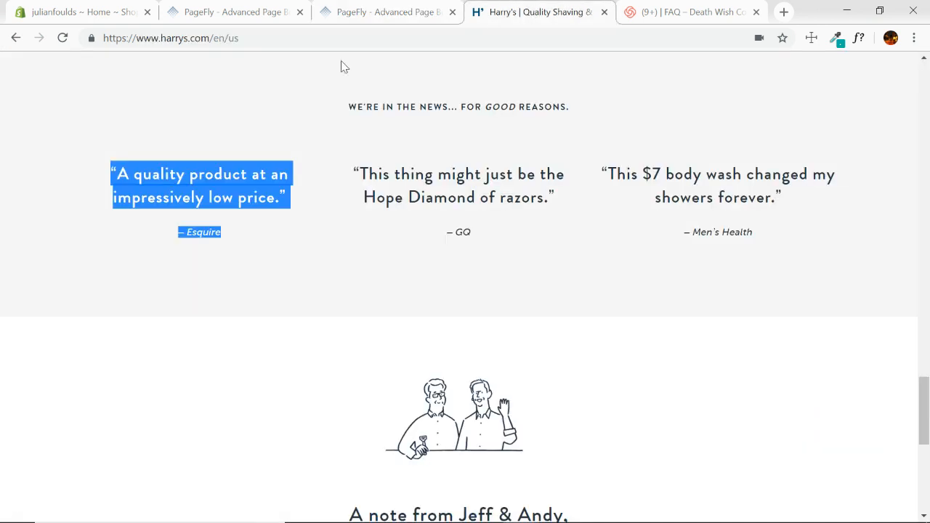
{"action": "left_click_drag", "start_coordinate": [289, 203], "coordinate": [112, 175]}
{"action": "key", "text": "ctrl+c"}
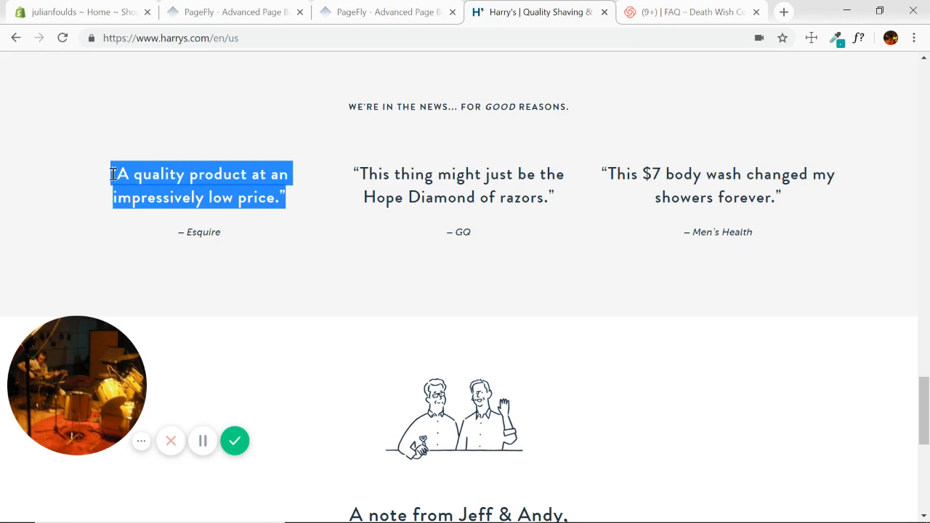
{"action": "left_click", "coordinate": [392, 11]}
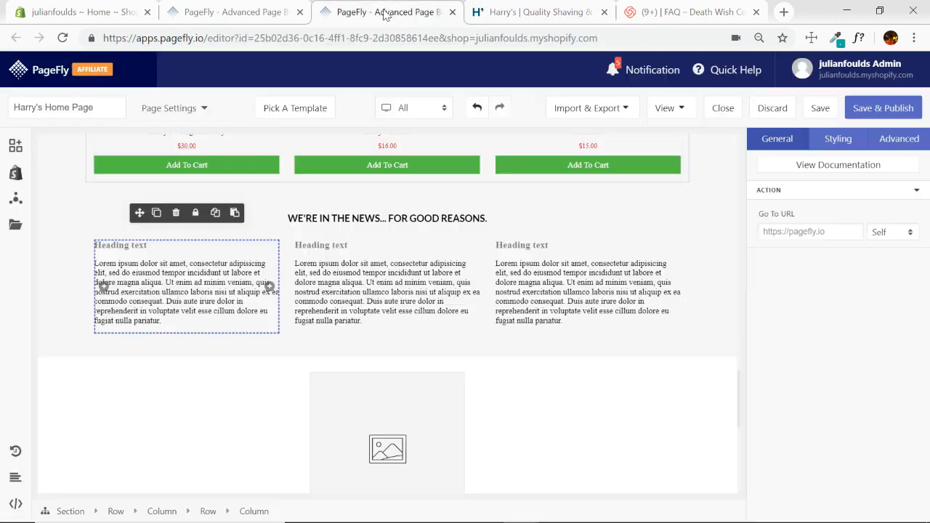
{"action": "left_click", "coordinate": [193, 252]}
{"action": "left_click", "coordinate": [804, 263]}
{"action": "key", "text": "ctrl+a"}
{"action": "key", "text": "ctrl+v"}
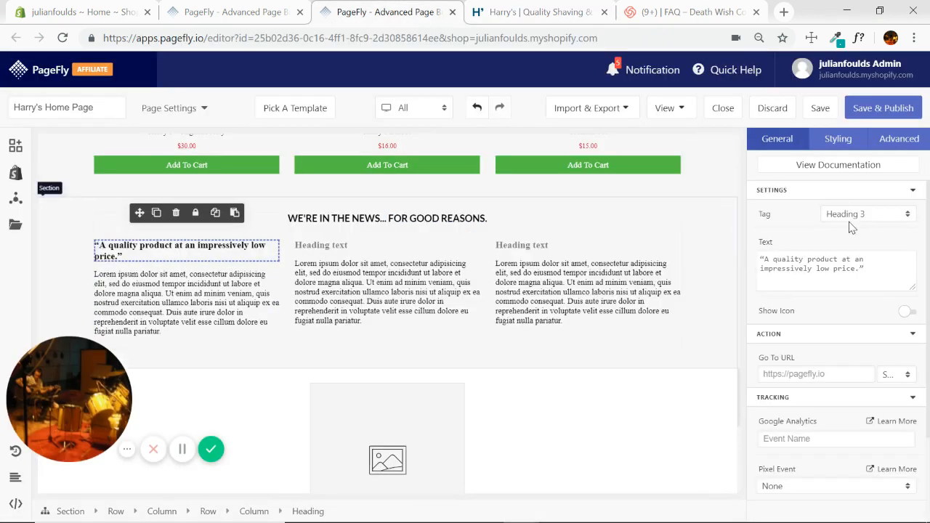
Step: Style the first column's quote heading in Lato with a font size of 30px
{"action": "left_click", "coordinate": [837, 138]}
{"action": "left_click", "coordinate": [824, 240]}
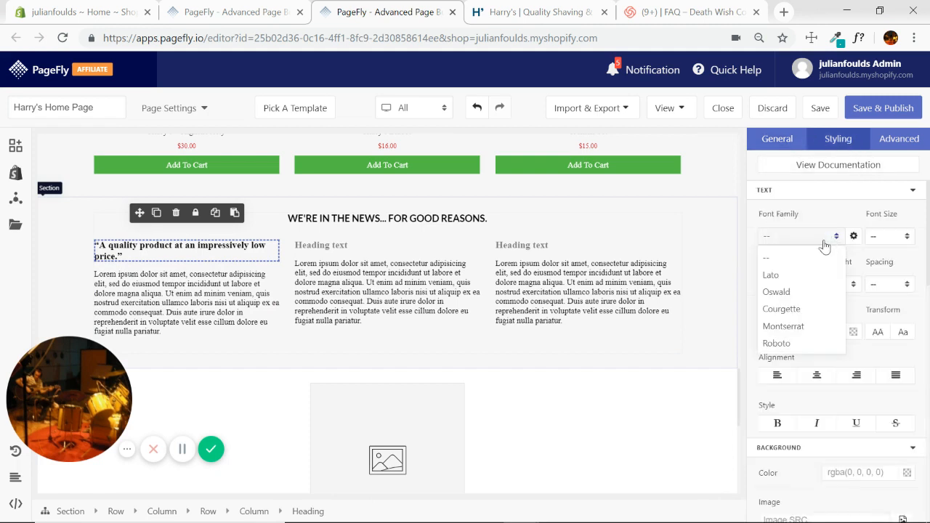
{"action": "left_click", "coordinate": [774, 275]}
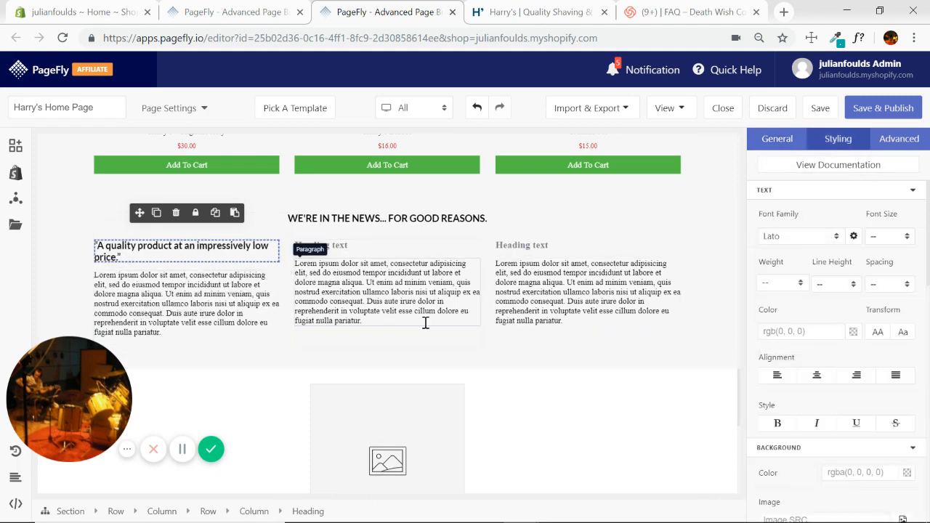
{"action": "left_click", "coordinate": [911, 242]}
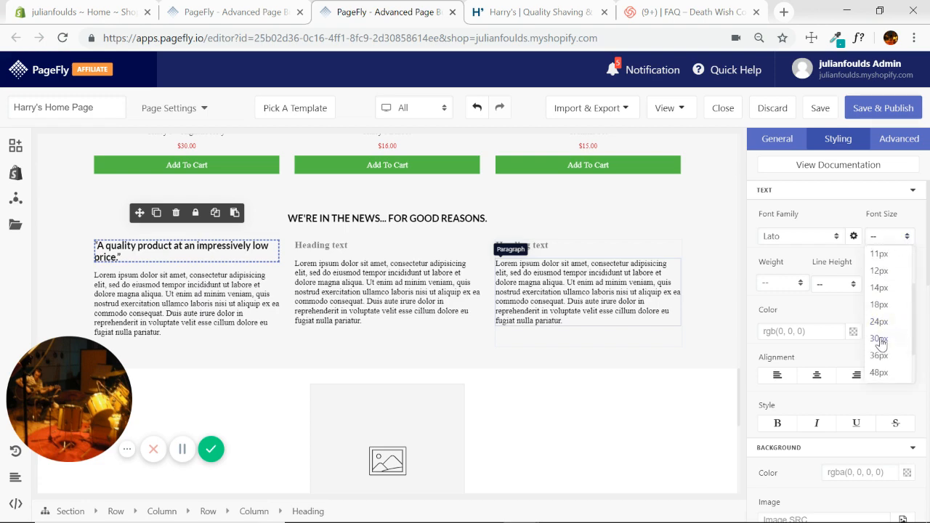
{"action": "left_click", "coordinate": [879, 341]}
Step: Compare the quote heading with the Harry's site and set its font size to 28px
{"action": "left_click", "coordinate": [534, 11]}
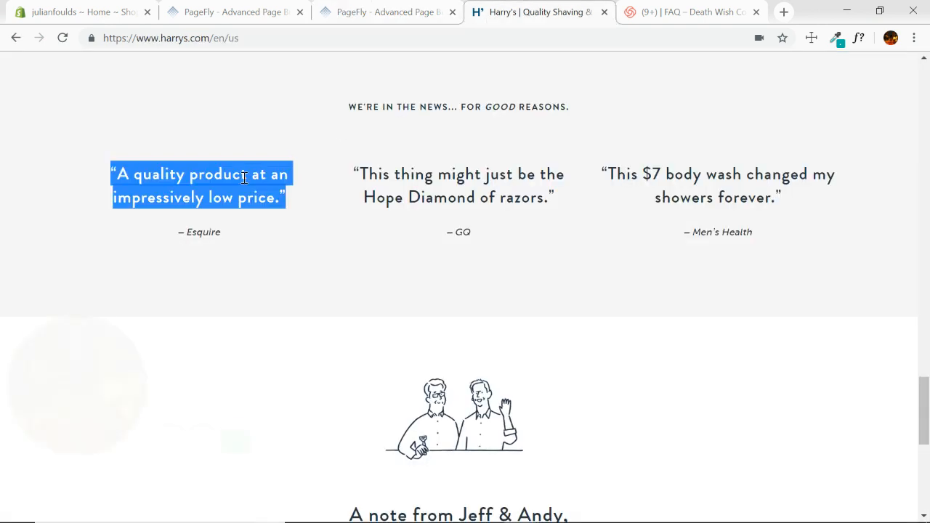
{"action": "left_click", "coordinate": [386, 13]}
{"action": "left_click", "coordinate": [883, 239]}
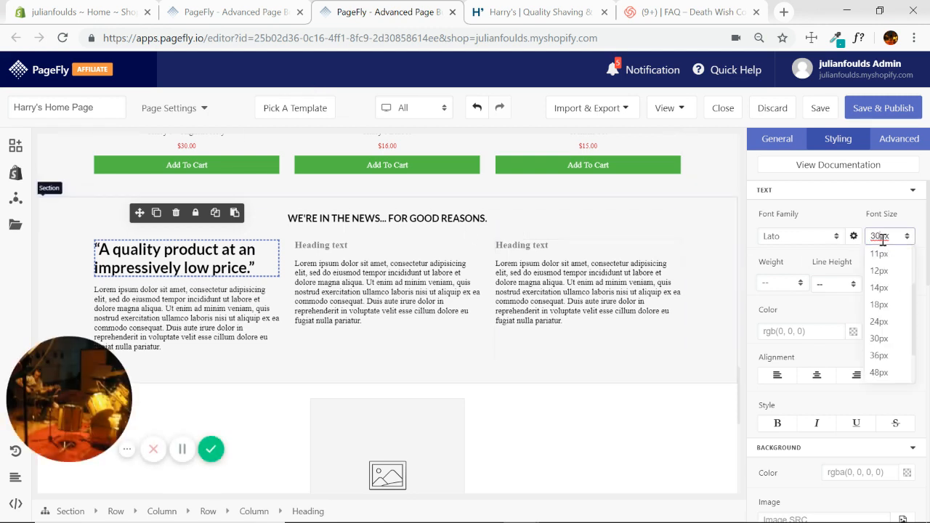
{"action": "type", "text": "28"}
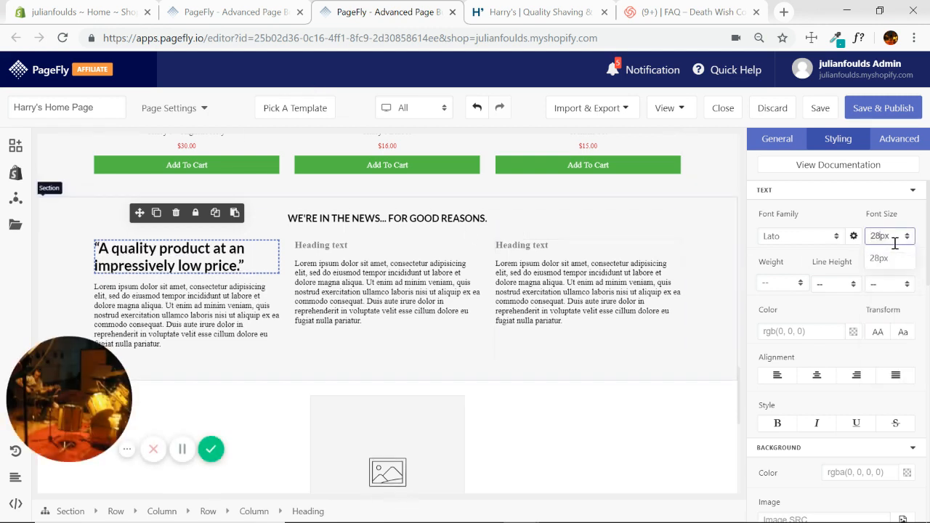
{"action": "left_click", "coordinate": [879, 266]}
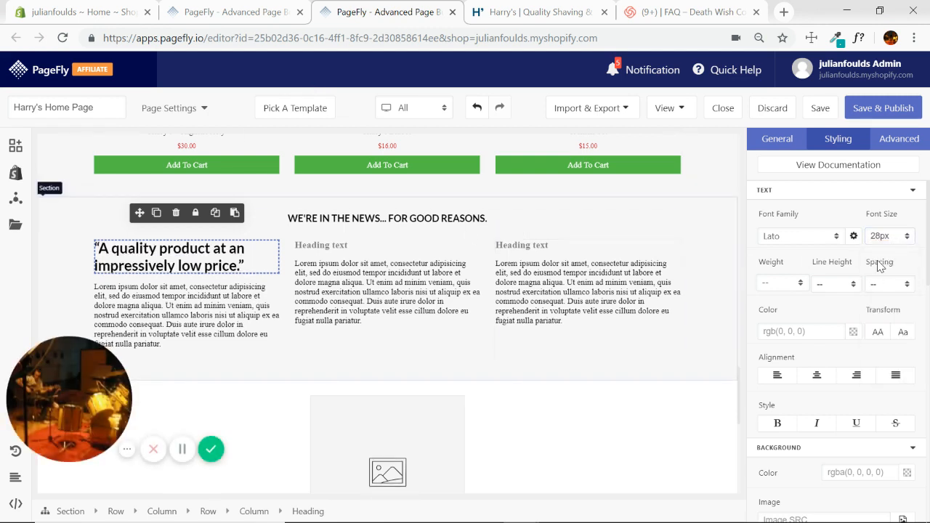
Step: Set the first column's quote heading to a font size of 25px
{"action": "left_click", "coordinate": [208, 331]}
{"action": "left_click", "coordinate": [262, 271]}
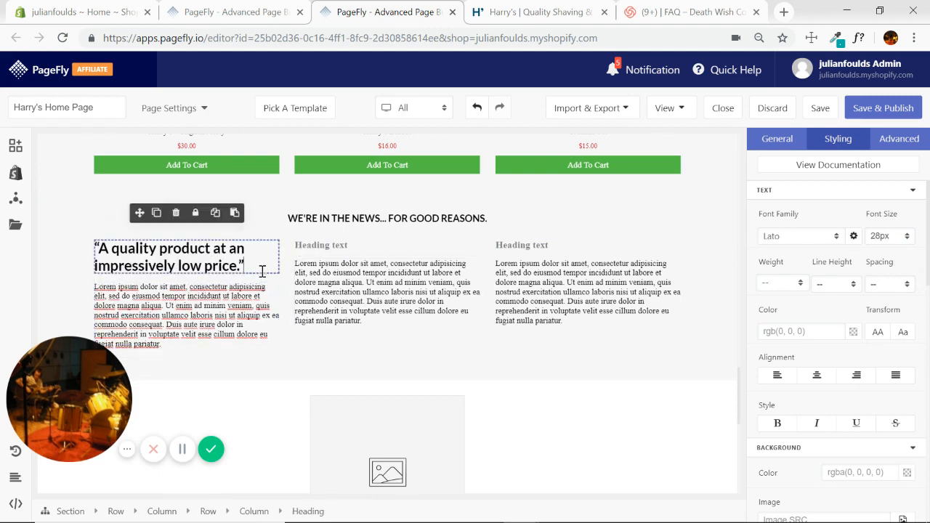
{"action": "left_click", "coordinate": [881, 237]}
{"action": "type", "text": "25"}
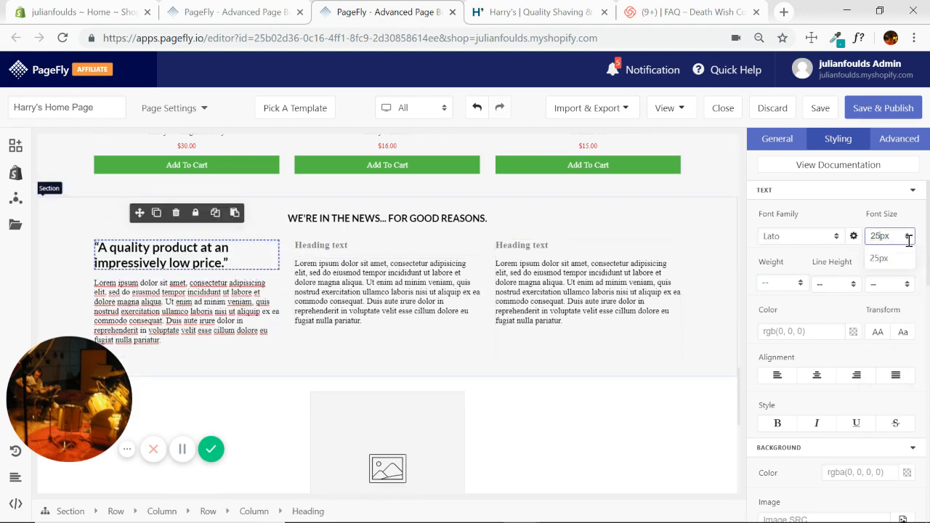
Step: Copy the source line "– Esquire" from the Harry's site and replace the first column's placeholder paragraph with it
{"action": "left_click", "coordinate": [224, 322]}
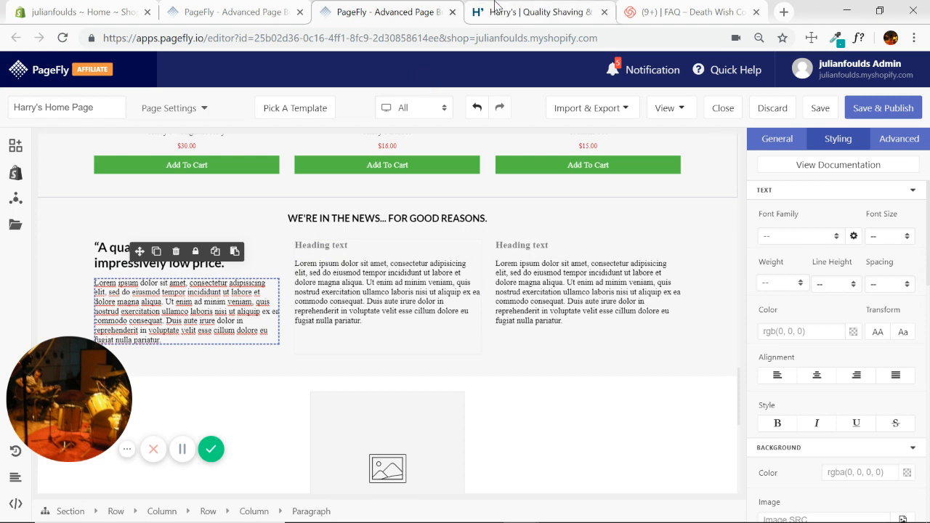
{"action": "left_click", "coordinate": [538, 10]}
{"action": "left_click_drag", "start_coordinate": [222, 234], "coordinate": [178, 234]}
{"action": "key", "text": "ctrl+c"}
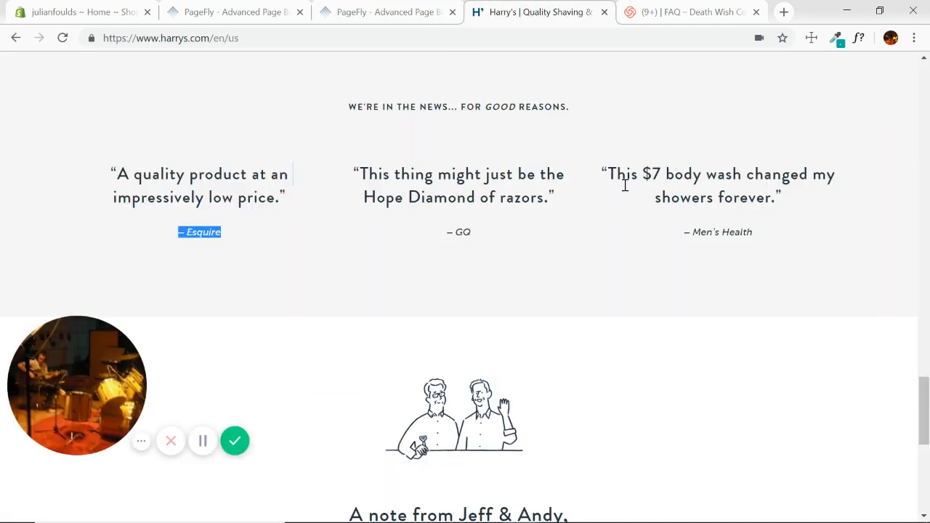
{"action": "left_click", "coordinate": [407, 11]}
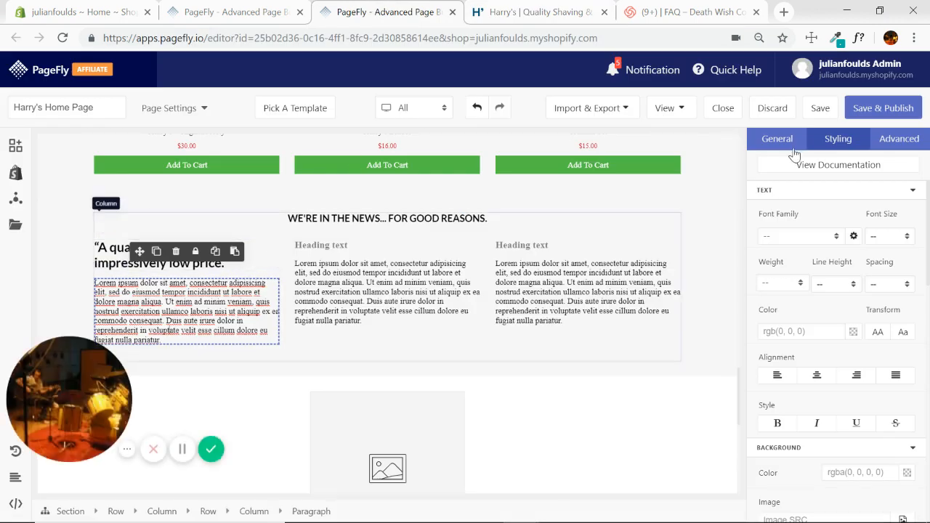
{"action": "left_click_drag", "start_coordinate": [834, 324], "coordinate": [763, 231]}
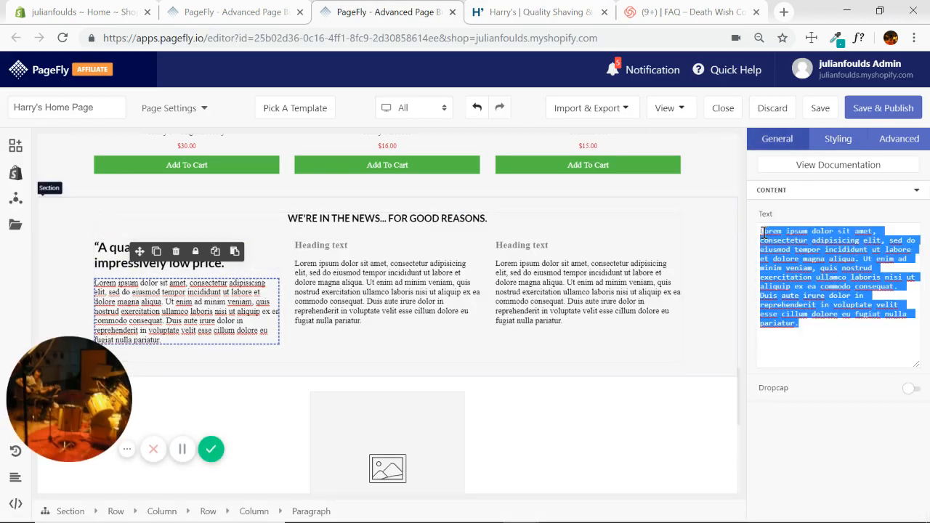
{"action": "key", "text": "ctrl+v"}
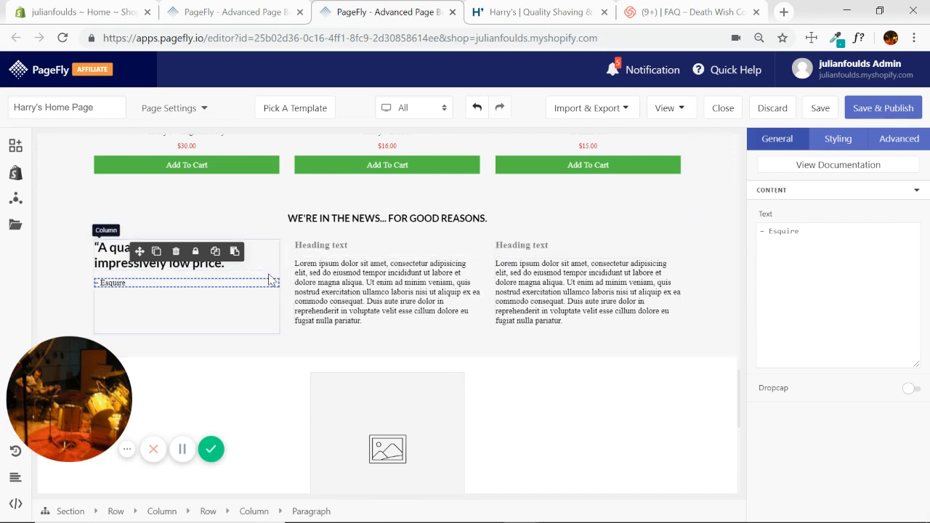
Step: Center the text of the whole first press quote column
{"action": "left_click", "coordinate": [104, 295]}
{"action": "left_click", "coordinate": [866, 147]}
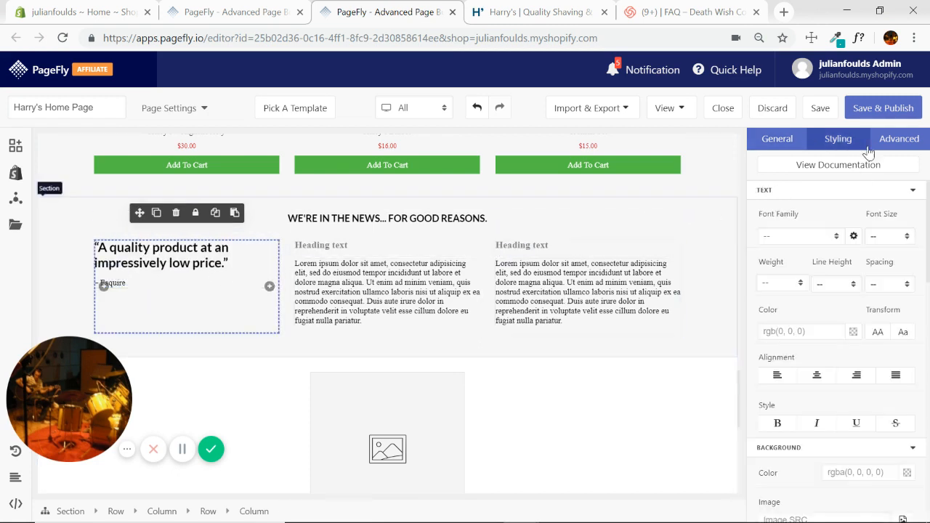
{"action": "left_click", "coordinate": [819, 377]}
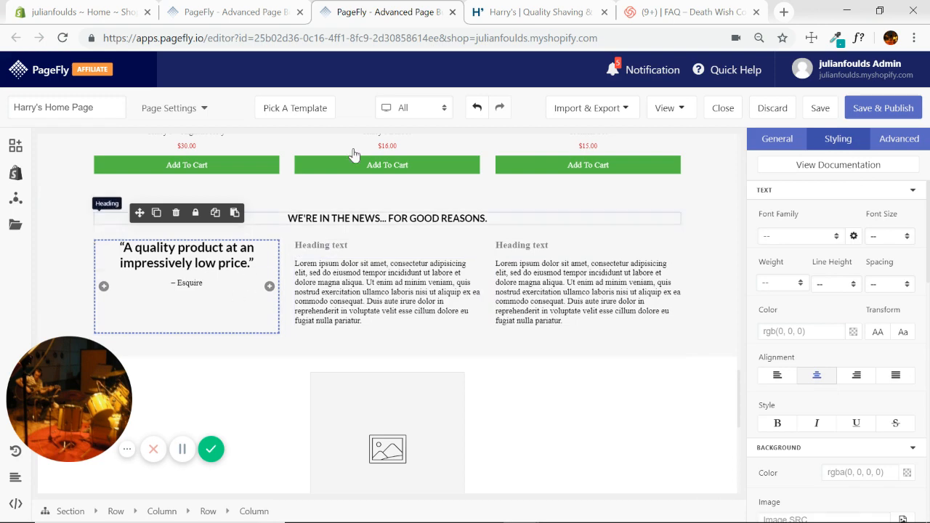
Step: Delete the two placeholder columns and duplicate the finished Esquire column twice to fill the row
{"action": "left_click", "coordinate": [545, 13]}
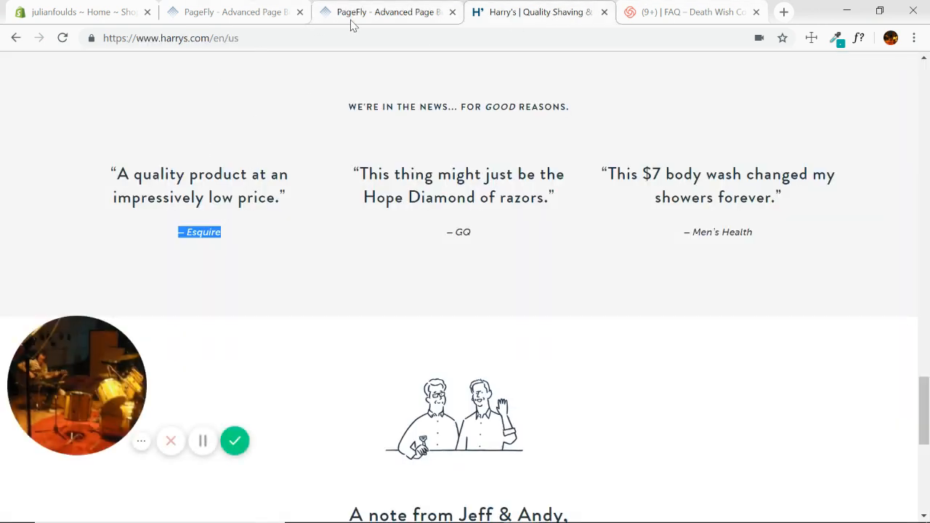
{"action": "left_click", "coordinate": [384, 13]}
{"action": "left_click", "coordinate": [425, 256]}
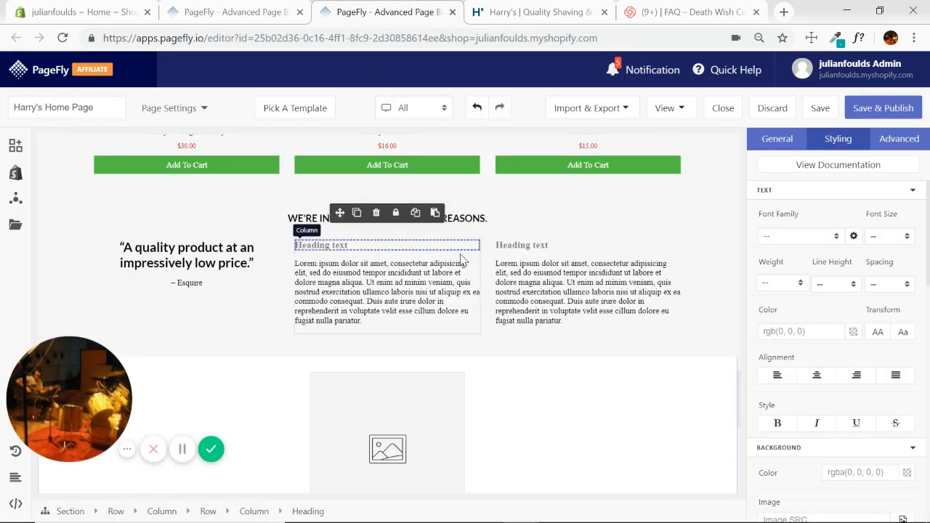
{"action": "left_click", "coordinate": [377, 216]}
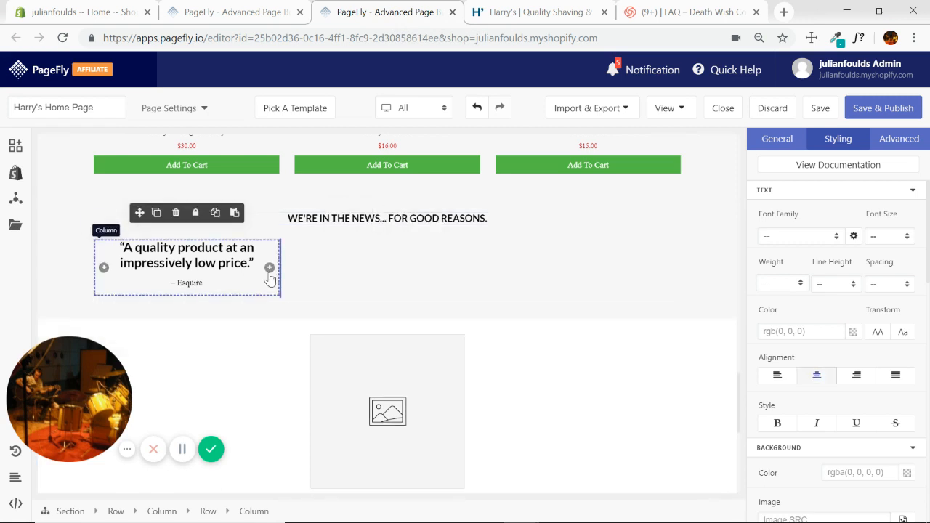
{"action": "left_click", "coordinate": [155, 217]}
{"action": "left_click", "coordinate": [155, 216]}
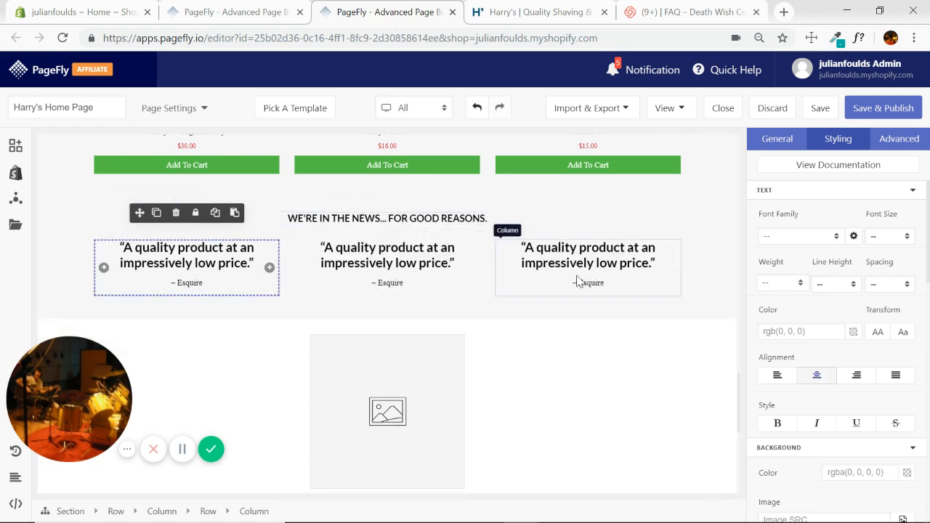
Step: Copy the GQ quote from the Harry's site and replace the second column's heading with “This thing might just be the Hope Diamond of razors.”
{"action": "left_click", "coordinate": [408, 262]}
{"action": "left_click", "coordinate": [549, 26]}
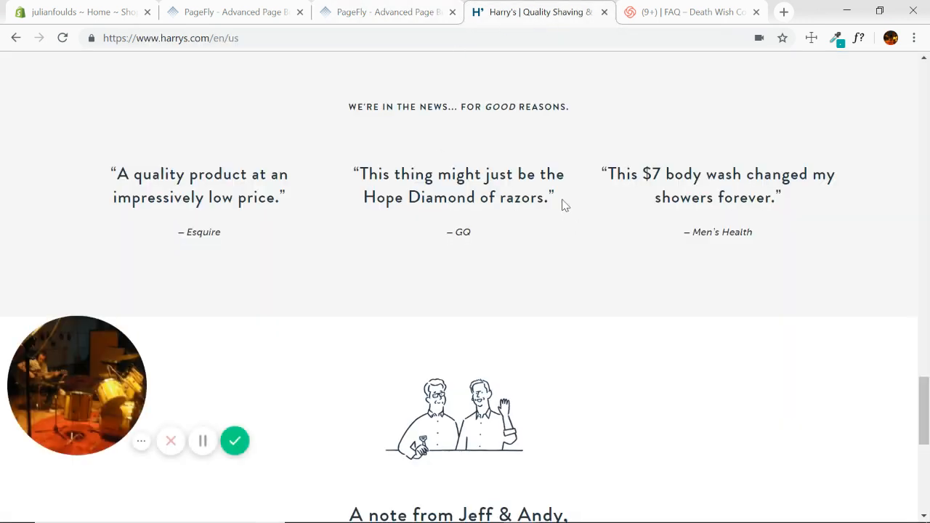
{"action": "left_click_drag", "start_coordinate": [563, 203], "coordinate": [355, 175]}
{"action": "key", "text": "ctrl+c"}
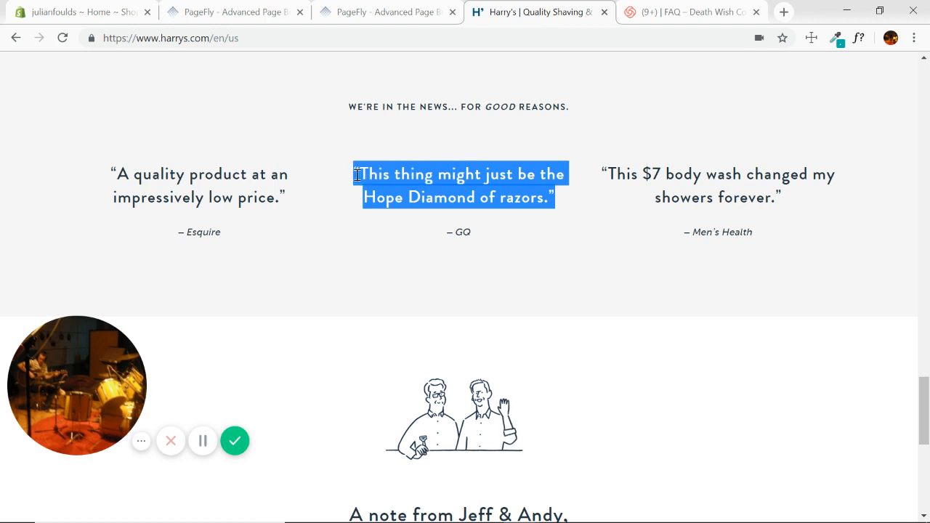
{"action": "left_click", "coordinate": [415, 11]}
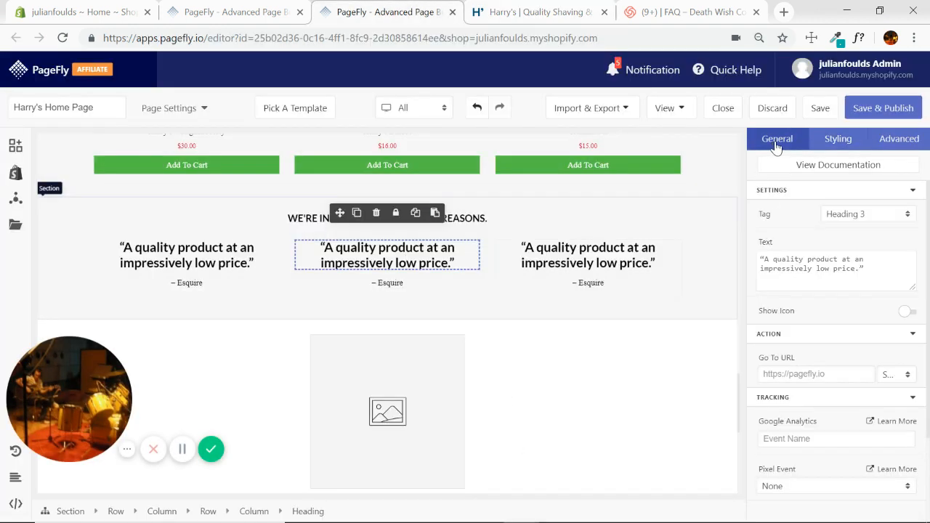
{"action": "left_click_drag", "start_coordinate": [875, 265], "coordinate": [756, 261]}
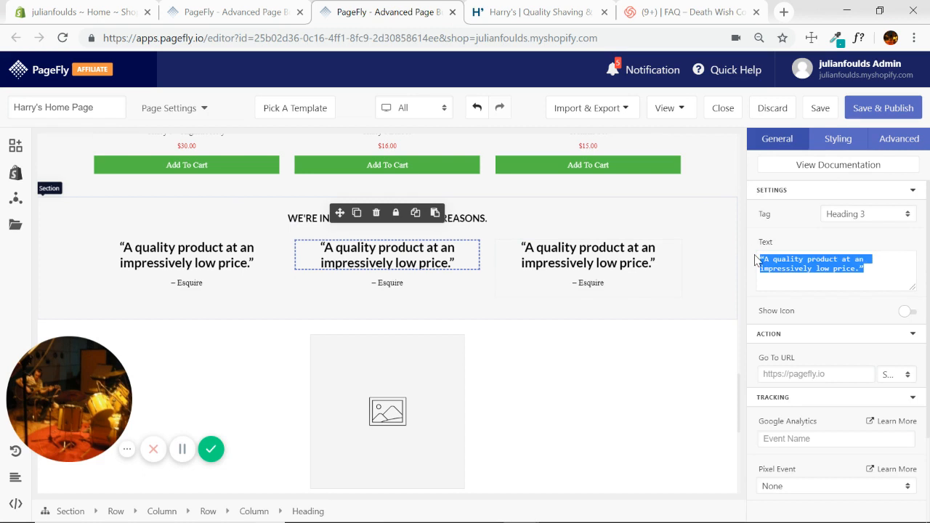
{"action": "key", "text": "ctrl+v"}
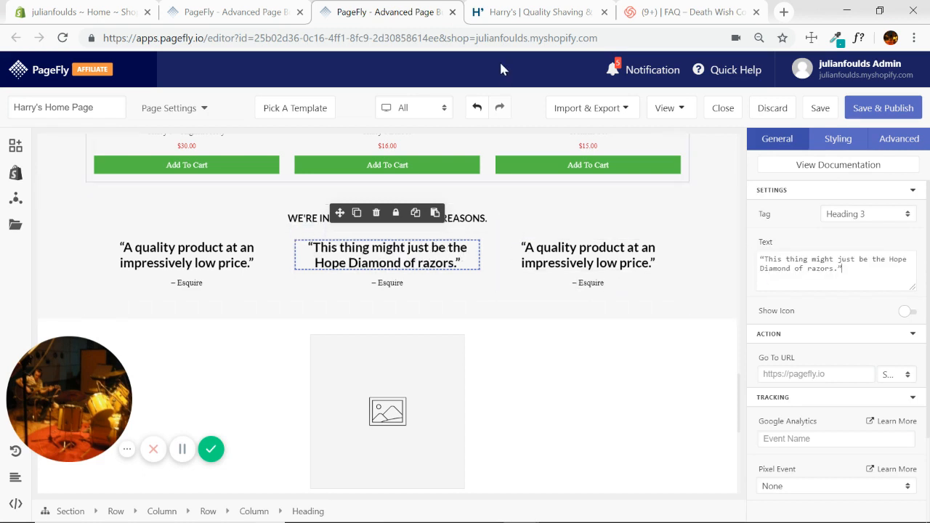
Step: Copy the Men's Health quote from the Harry's site and replace the third column's heading with “This $7 body wash changed my showers forever.”
{"action": "left_click", "coordinate": [528, 13]}
{"action": "mouse_move", "coordinate": [795, 210]}
{"action": "left_mouse_down"}
{"action": "mouse_move", "coordinate": [623, 193]}
{"action": "mouse_move", "coordinate": [595, 176]}
{"action": "left_mouse_up"}
{"action": "key", "text": "ctrl+c"}
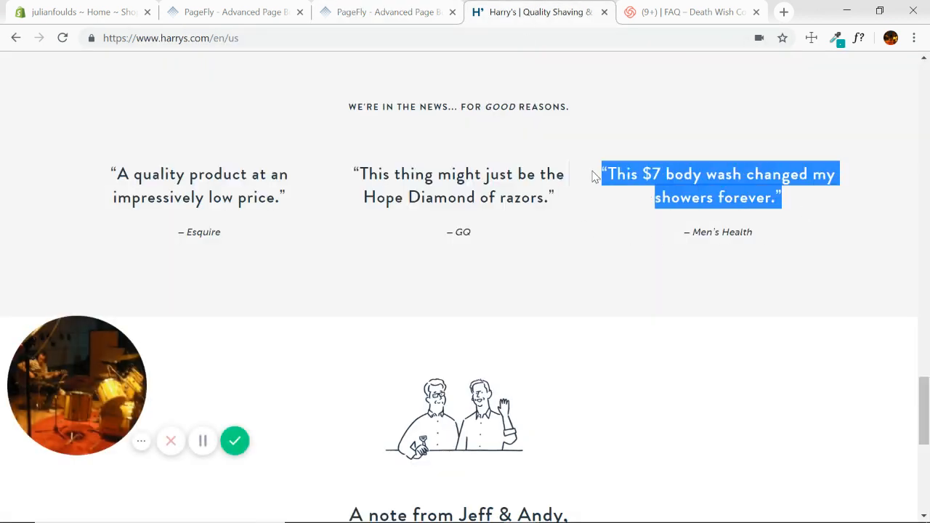
{"action": "left_click", "coordinate": [389, 11]}
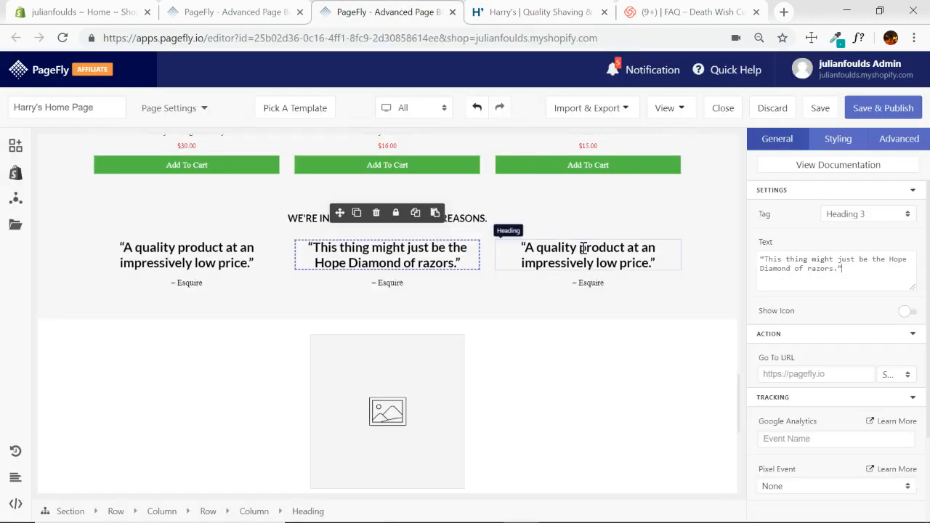
{"action": "left_click", "coordinate": [618, 254]}
{"action": "left_click_drag", "start_coordinate": [866, 268], "coordinate": [753, 265]}
{"action": "key", "text": "ctrl+v"}
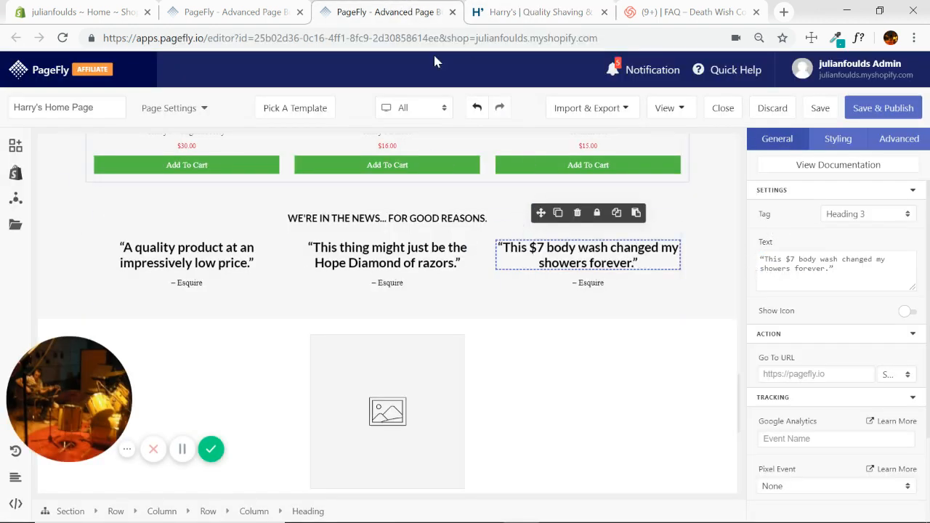
Step: Check the press quote source lines against the Harry's site and look over the founders' note section below
{"action": "left_click", "coordinate": [562, 16]}
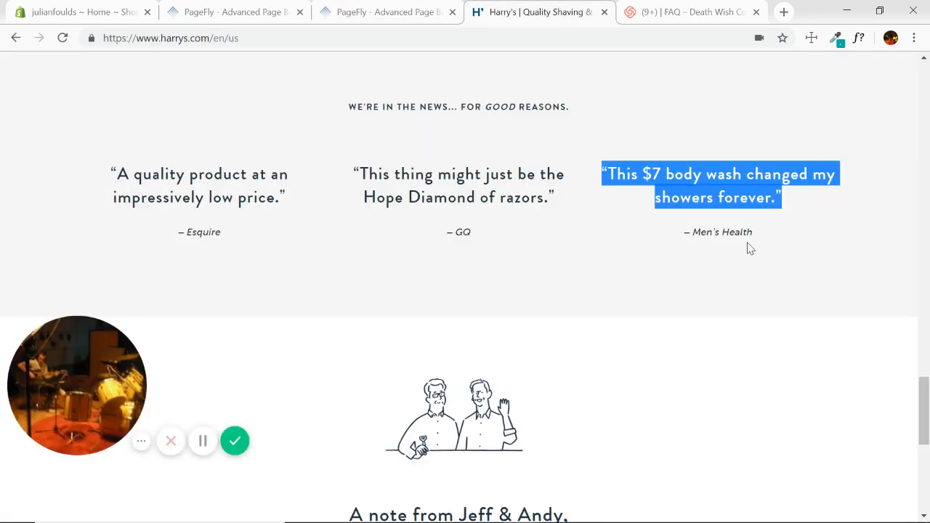
{"action": "left_click", "coordinate": [393, 11]}
{"action": "left_click", "coordinate": [420, 284]}
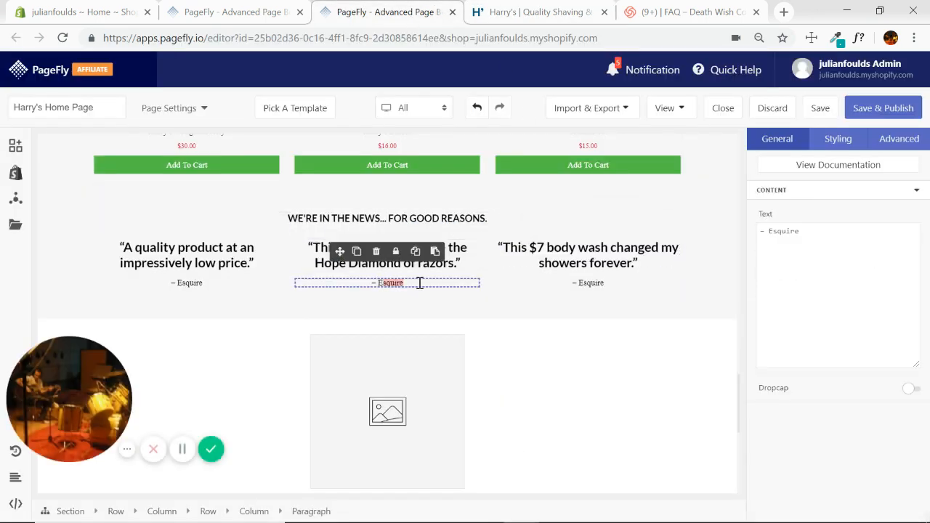
{"action": "left_click", "coordinate": [565, 314]}
{"action": "scroll", "coordinate": [618, 309], "scroll_direction": "down", "scroll_amount": 5}
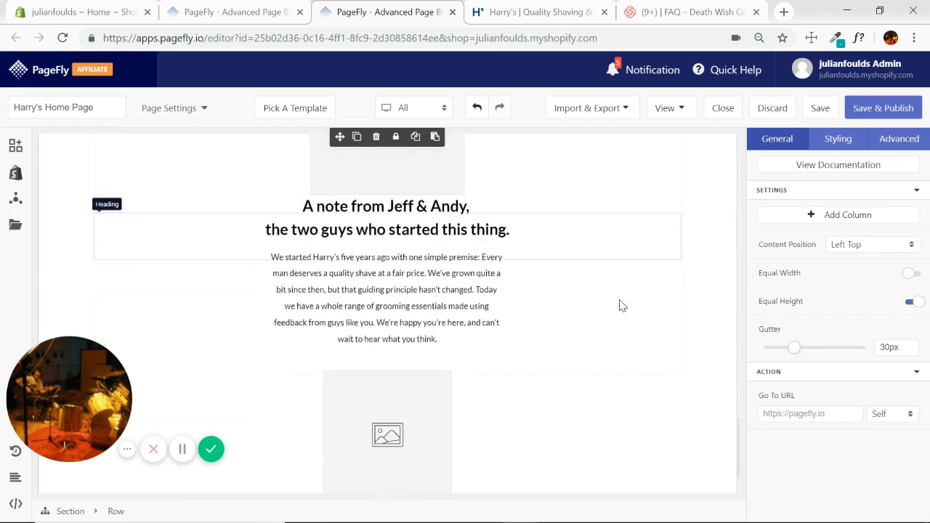
{"action": "scroll", "coordinate": [622, 302], "scroll_direction": "up", "scroll_amount": 4}
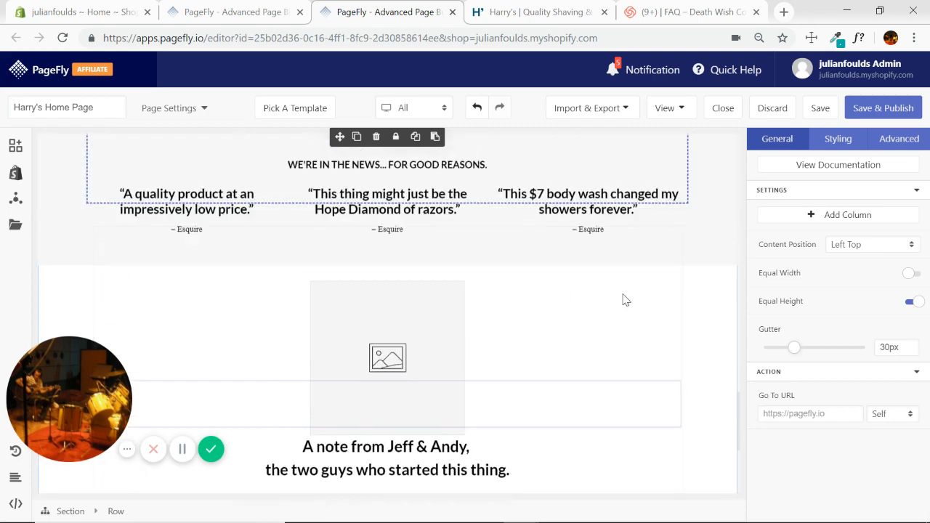
{"action": "scroll", "coordinate": [723, 357], "scroll_direction": "down", "scroll_amount": 4}
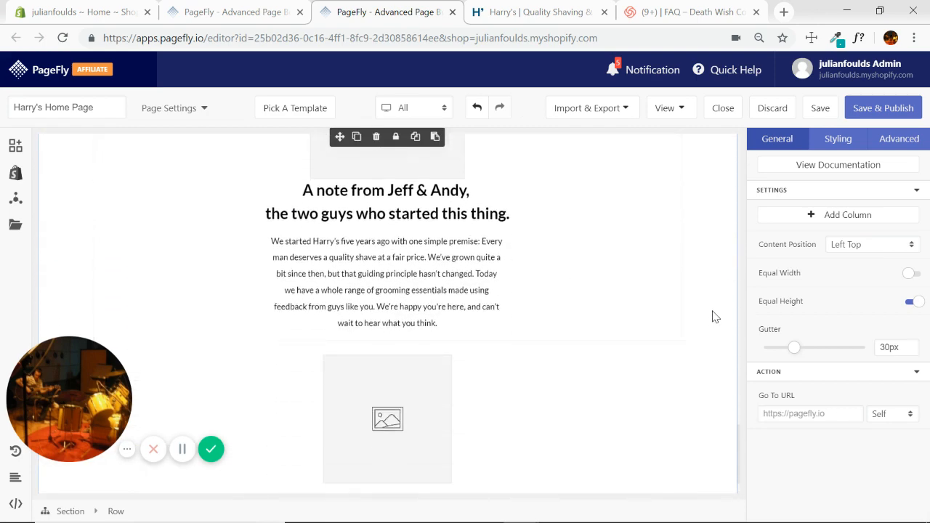
{"action": "scroll", "coordinate": [716, 316], "scroll_direction": "down", "scroll_amount": 1}
{"action": "scroll", "coordinate": [715, 314], "scroll_direction": "up", "scroll_amount": 3}
{"action": "left_click", "coordinate": [715, 314]}
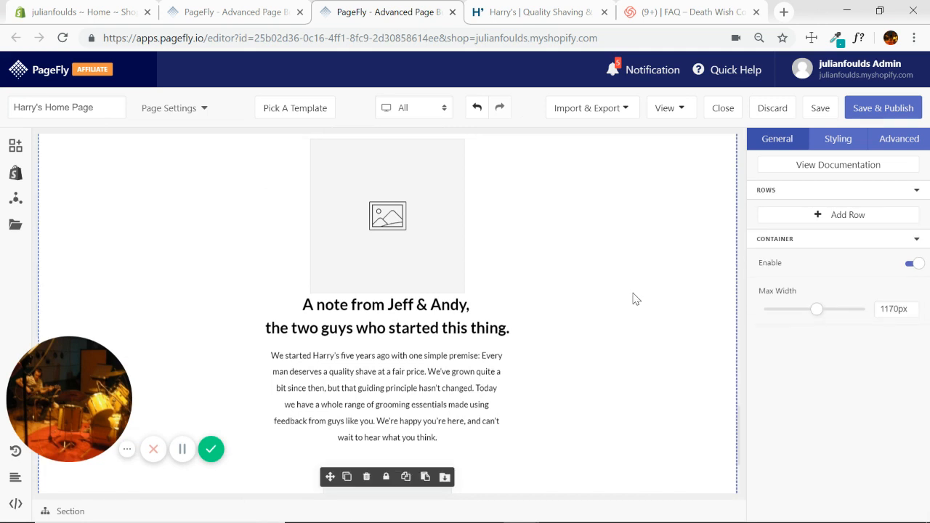
Step: Inspect the founders' note section's image blocks, heading and paragraph, and compare them with the same section on the Harry's site
{"action": "left_click", "coordinate": [553, 240]}
{"action": "scroll", "coordinate": [560, 279], "scroll_direction": "down", "scroll_amount": 2}
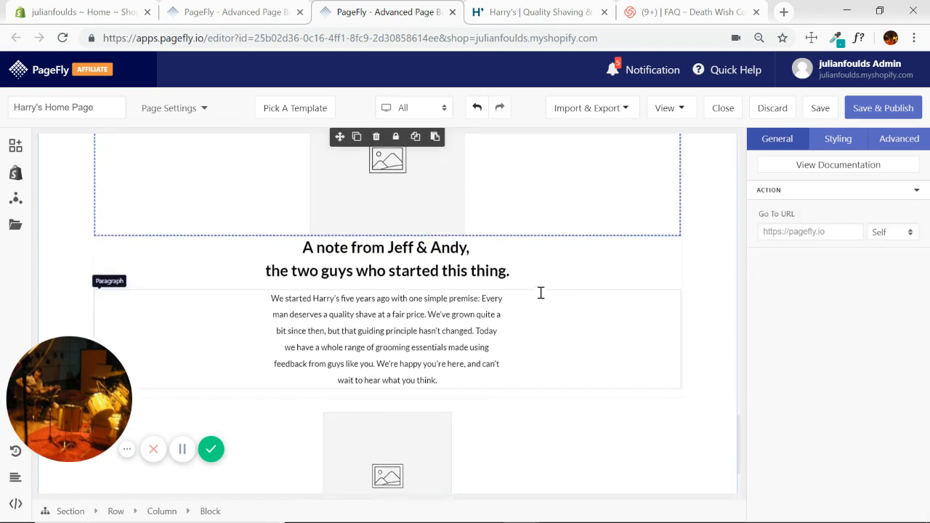
{"action": "left_click", "coordinate": [536, 267]}
{"action": "scroll", "coordinate": [534, 282], "scroll_direction": "down", "scroll_amount": 2}
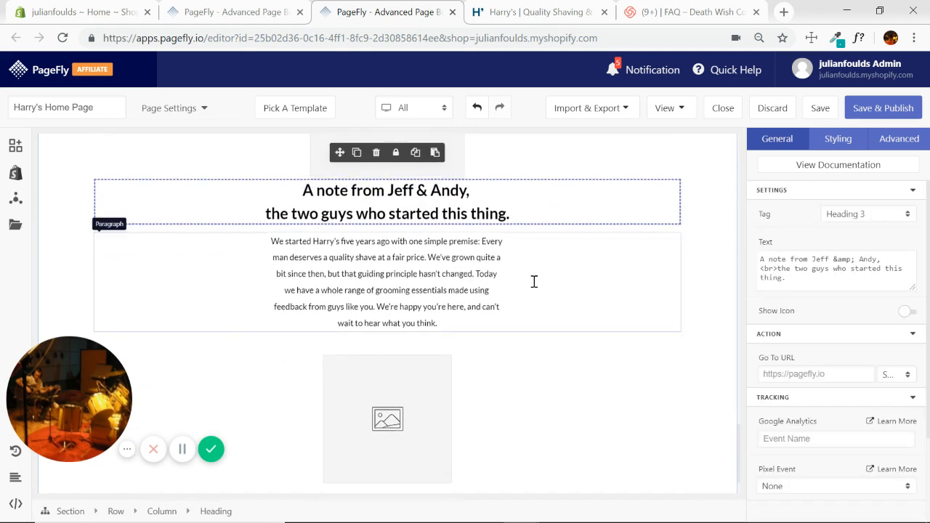
{"action": "left_click", "coordinate": [534, 282]}
{"action": "scroll", "coordinate": [515, 333], "scroll_direction": "down", "scroll_amount": 2}
{"action": "left_click", "coordinate": [515, 364]}
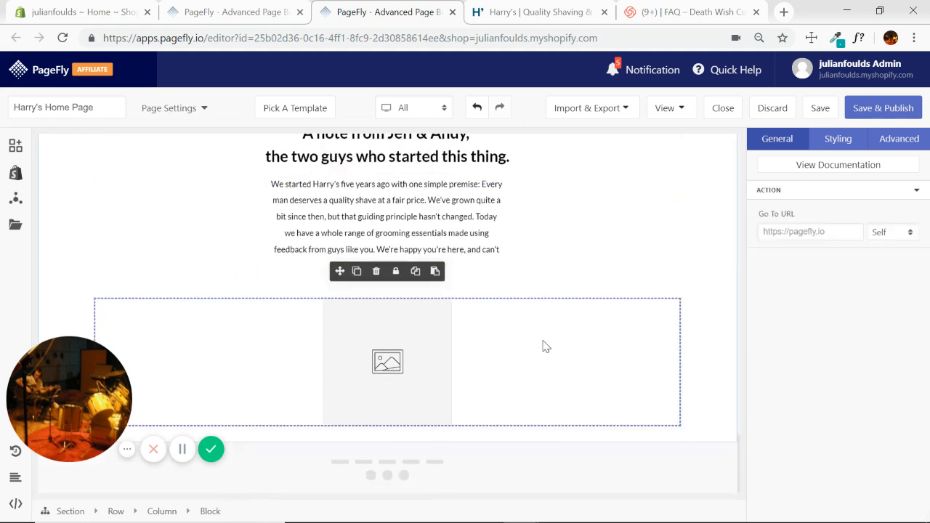
{"action": "scroll", "coordinate": [547, 347], "scroll_direction": "up", "scroll_amount": 2}
{"action": "left_click", "coordinate": [509, 12]}
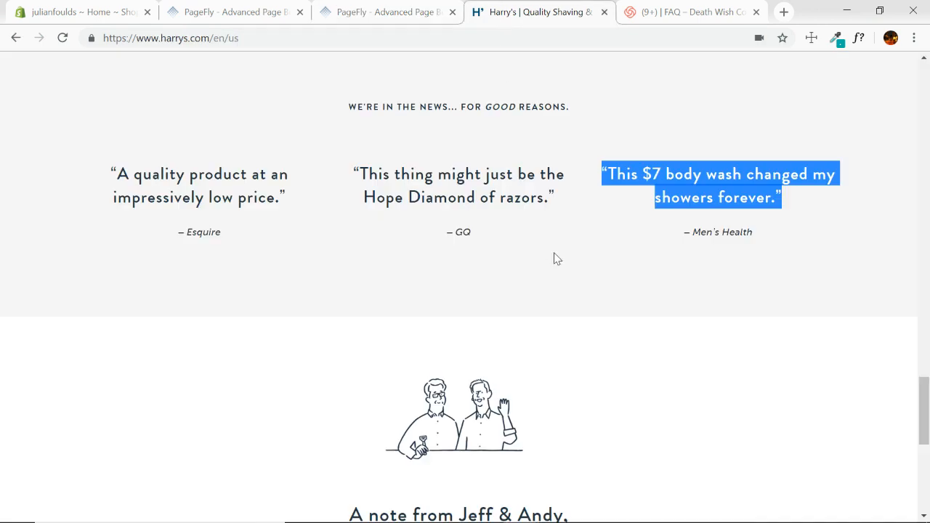
{"action": "scroll", "coordinate": [563, 258], "scroll_direction": "down", "scroll_amount": 5}
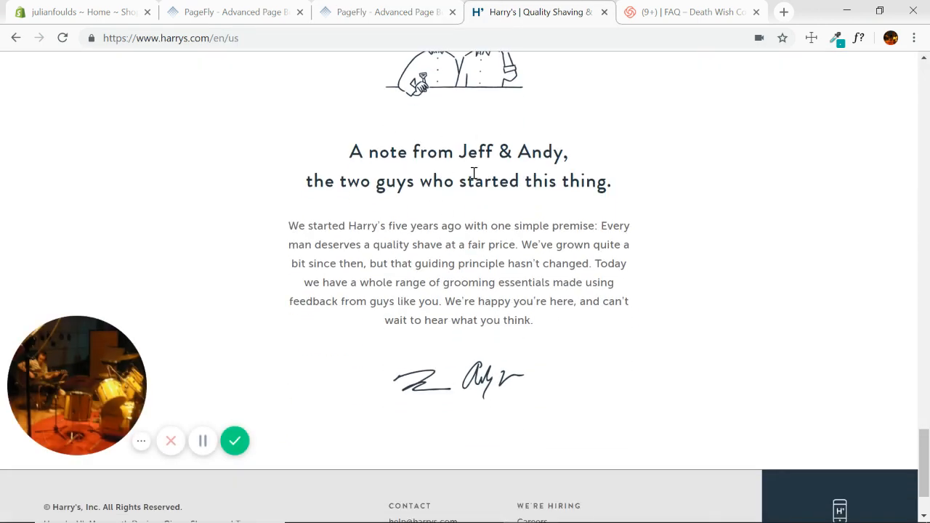
{"action": "left_click", "coordinate": [383, 12]}
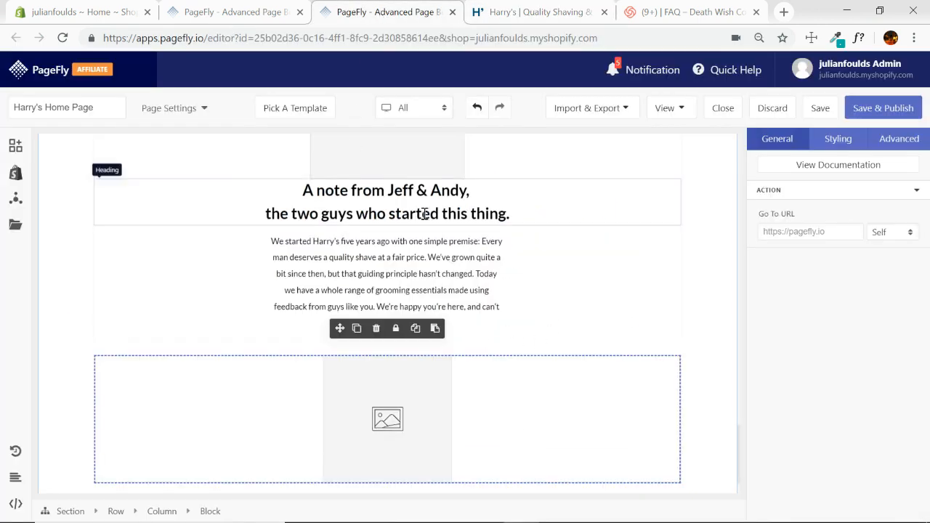
Step: Review the text, background and box style settings of the founders' note paragraph and its section
{"action": "left_click", "coordinate": [554, 276]}
{"action": "left_click", "coordinate": [837, 141]}
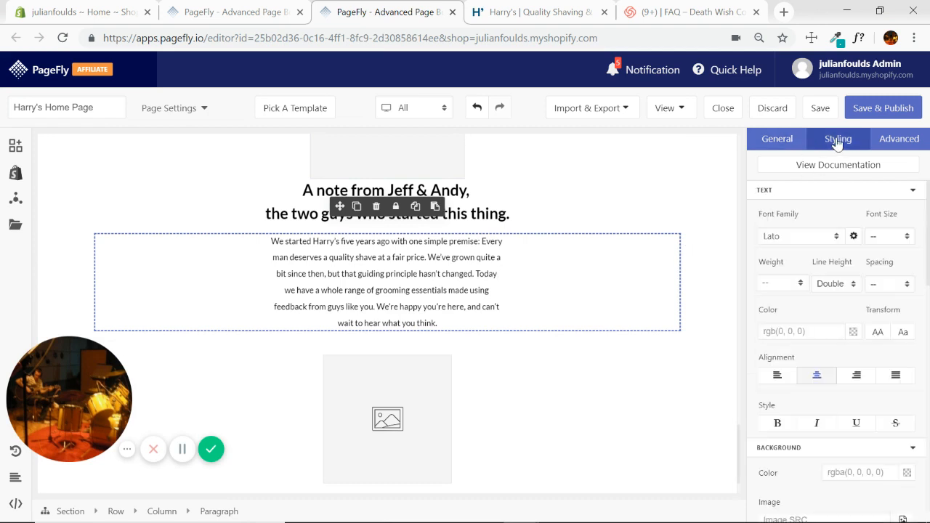
{"action": "left_click", "coordinate": [912, 193]}
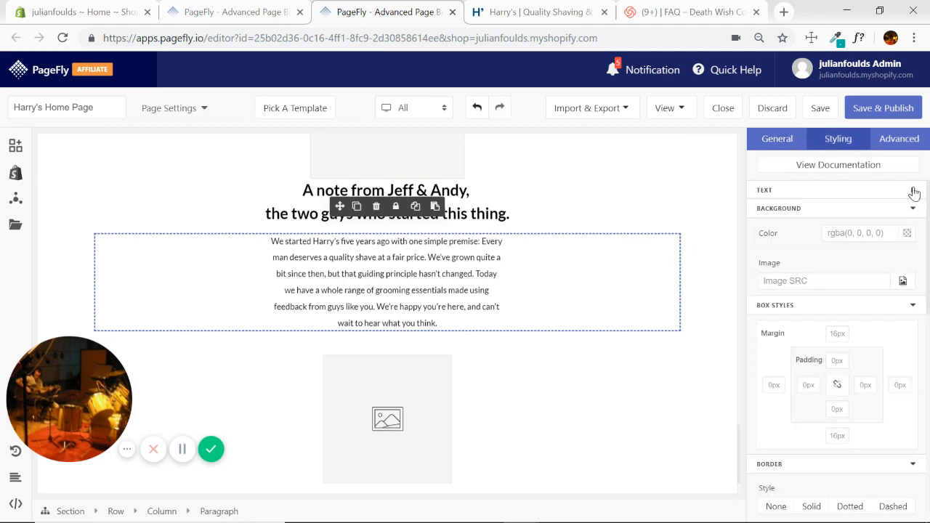
{"action": "left_click", "coordinate": [709, 250]}
{"action": "left_click", "coordinate": [912, 191]}
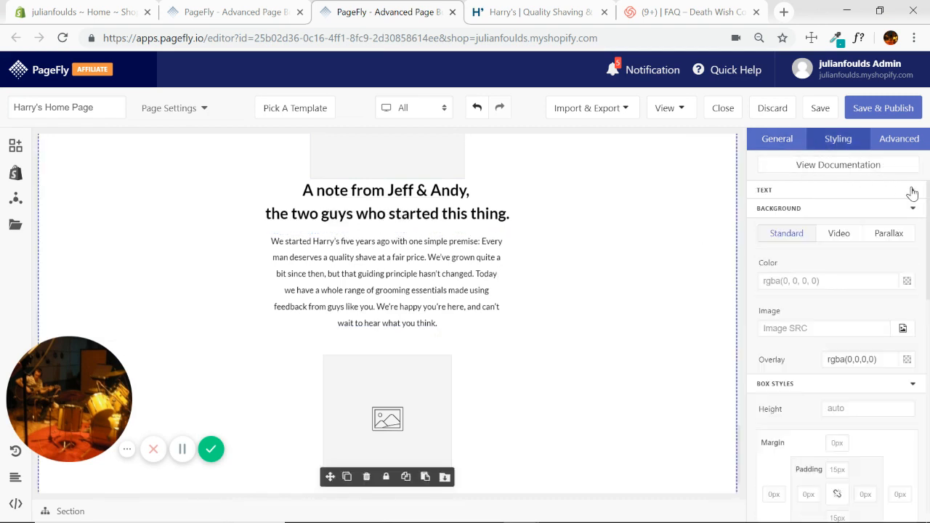
{"action": "left_click", "coordinate": [914, 208]}
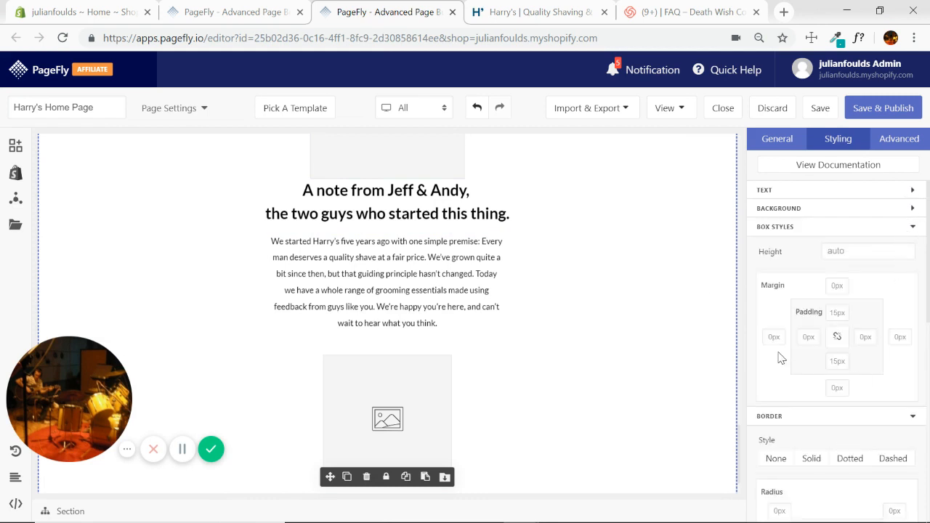
{"action": "left_click", "coordinate": [672, 254]}
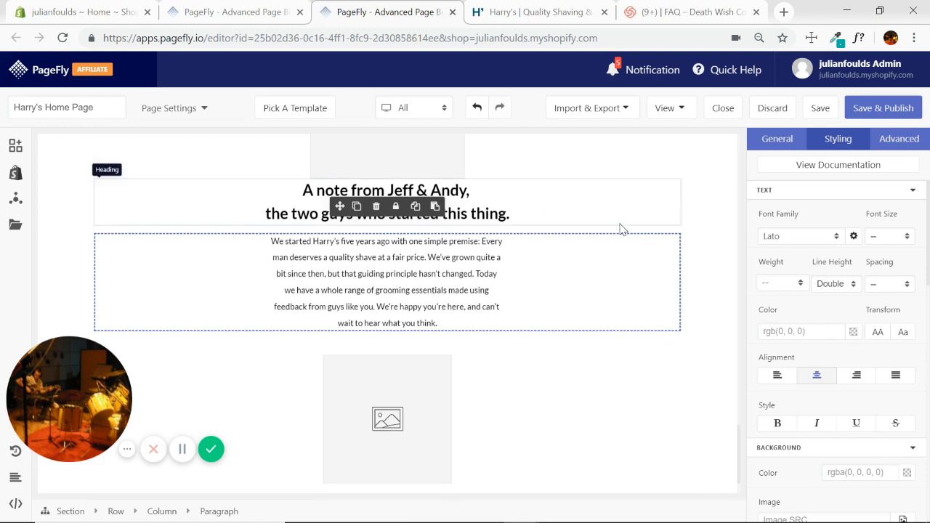
Step: Fill the image placeholder above the founders' note heading with the illustration file J&A_Illo_500px-Navy (1), matching the Harry's site
{"action": "scroll", "coordinate": [447, 197], "scroll_direction": "up", "scroll_amount": 1}
{"action": "left_click", "coordinate": [447, 196]}
{"action": "scroll", "coordinate": [460, 225], "scroll_direction": "up", "scroll_amount": 2}
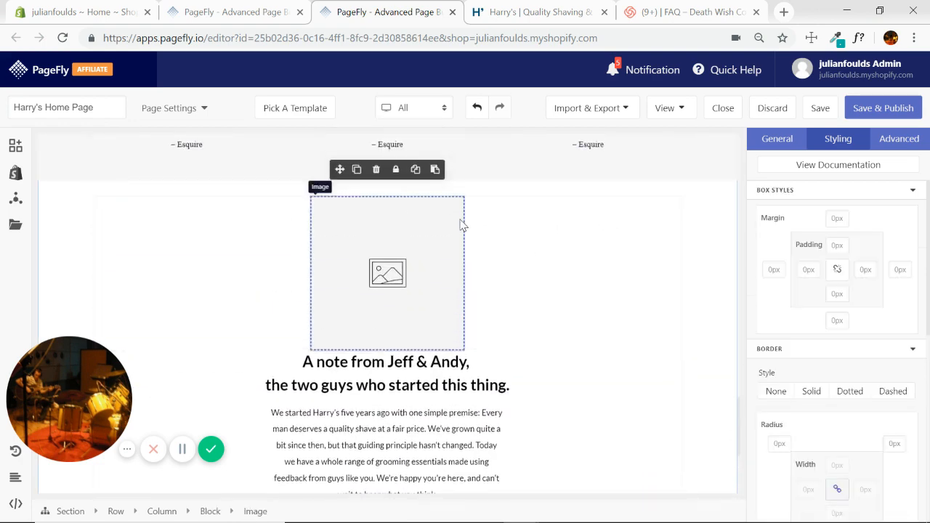
{"action": "left_click", "coordinate": [521, 13]}
{"action": "scroll", "coordinate": [644, 196], "scroll_direction": "up", "scroll_amount": 4}
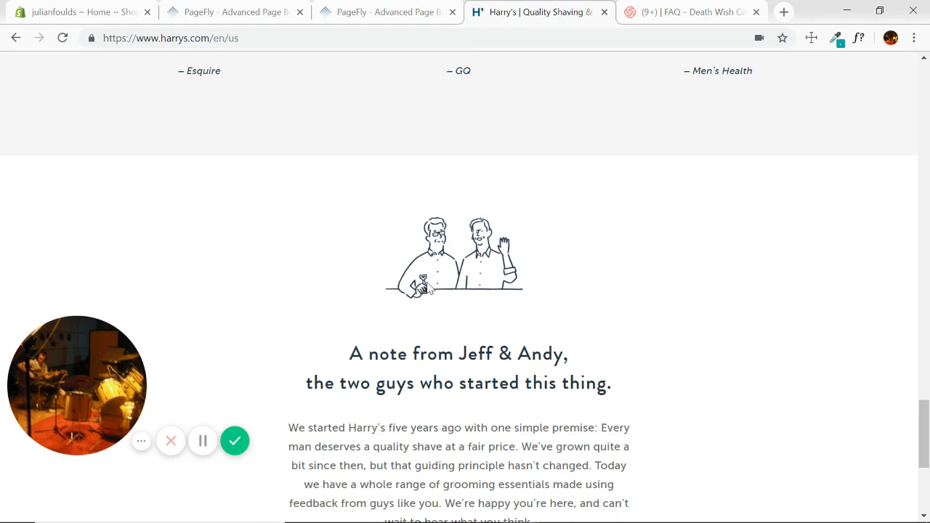
{"action": "left_click", "coordinate": [407, 15]}
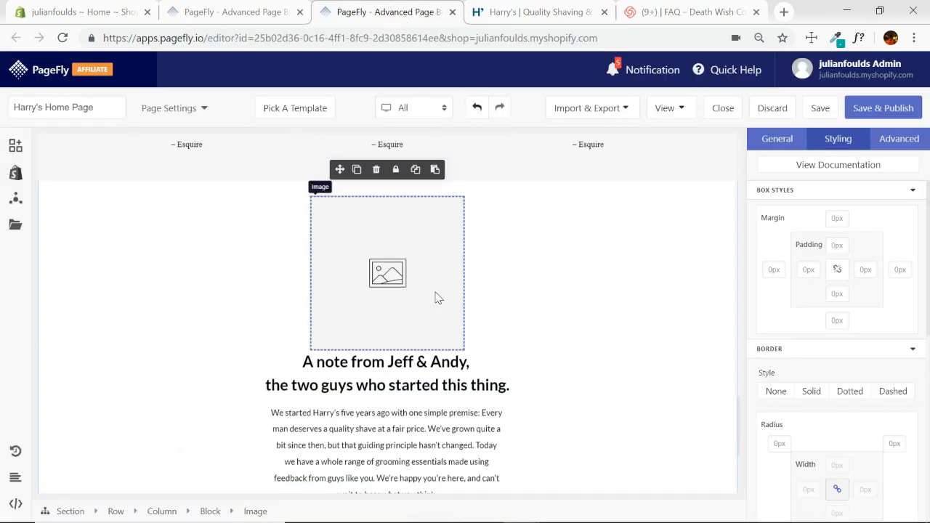
{"action": "left_click", "coordinate": [772, 143]}
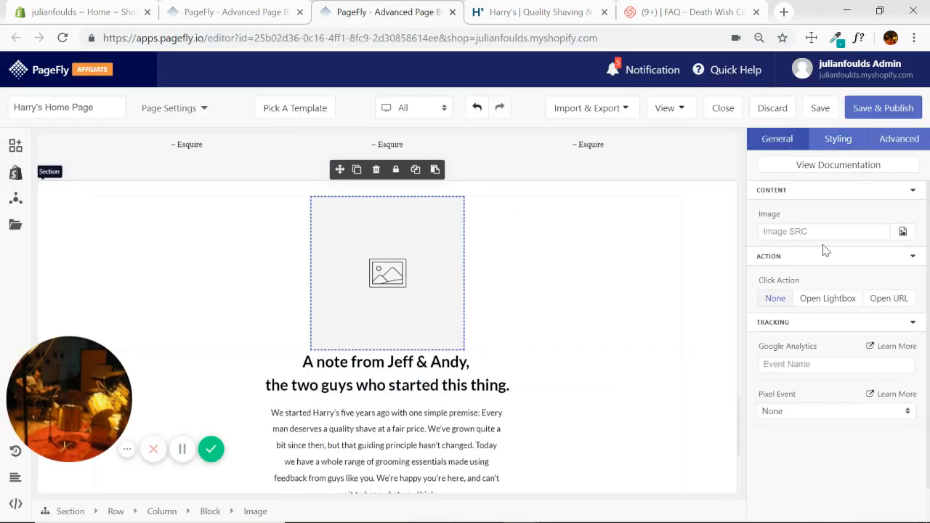
{"action": "left_click", "coordinate": [900, 231]}
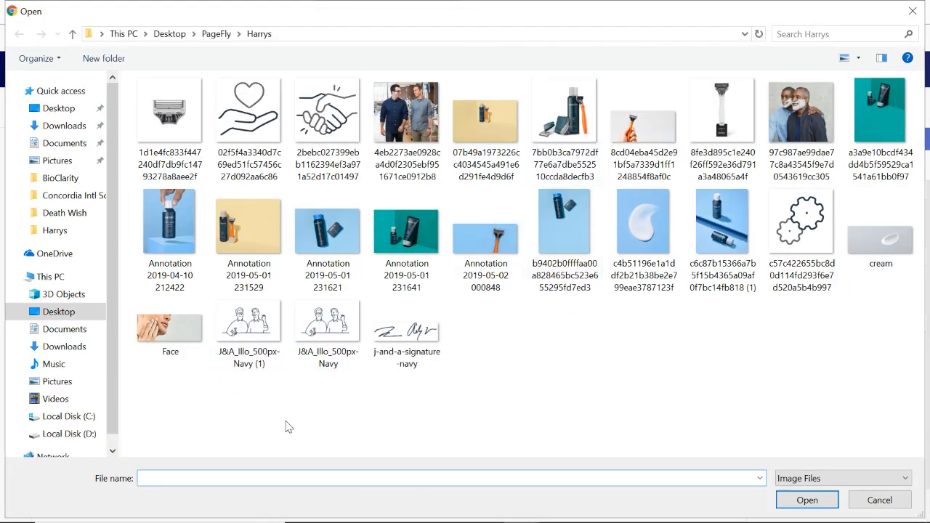
{"action": "double_click", "coordinate": [248, 327]}
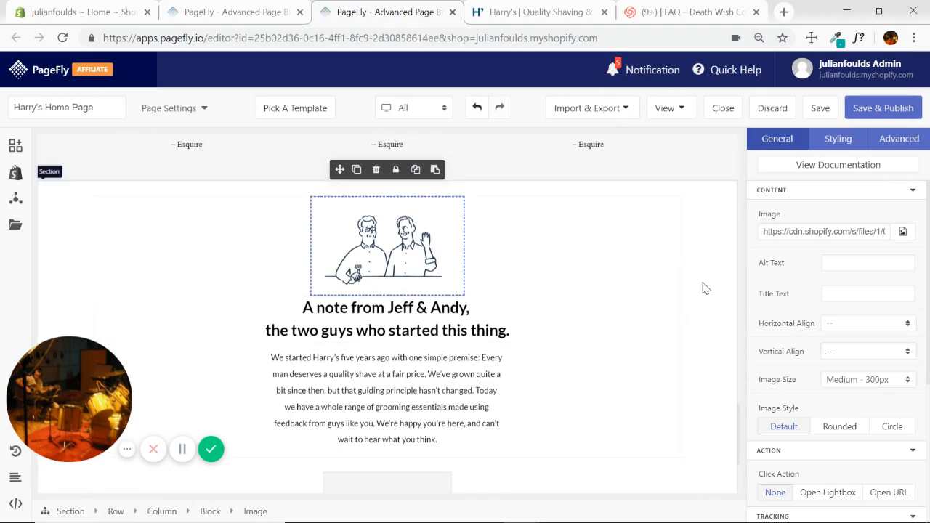
Step: Fill the image placeholder below the founders' note paragraph with the signature file j-and-a-signature-navy
{"action": "scroll", "coordinate": [704, 288], "scroll_direction": "down", "scroll_amount": 2}
{"action": "scroll", "coordinate": [703, 288], "scroll_direction": "down", "scroll_amount": 1}
{"action": "scroll", "coordinate": [702, 287], "scroll_direction": "up", "scroll_amount": 3}
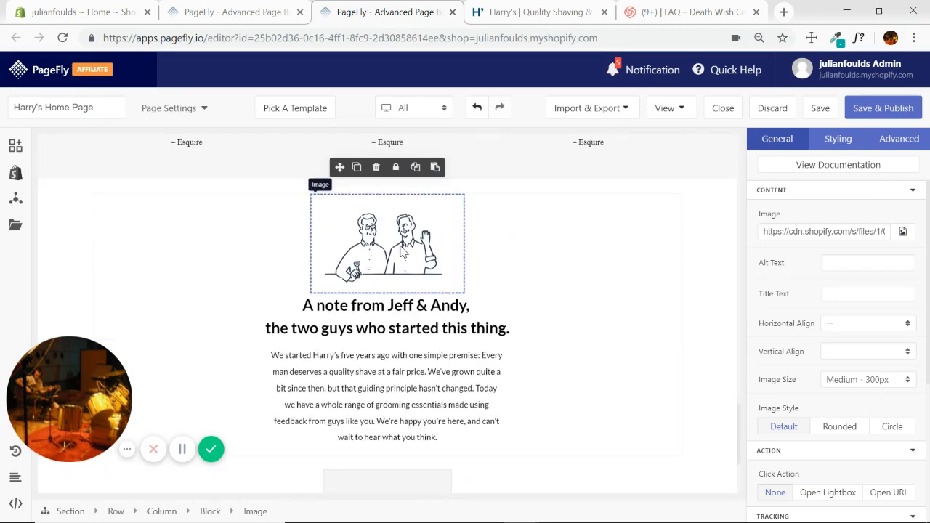
{"action": "scroll", "coordinate": [603, 314], "scroll_direction": "down", "scroll_amount": 3}
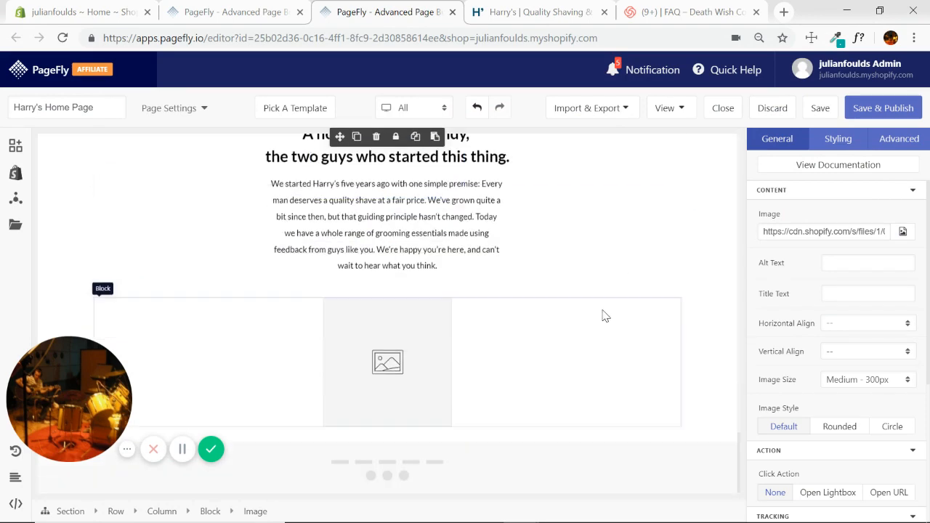
{"action": "left_click", "coordinate": [421, 355]}
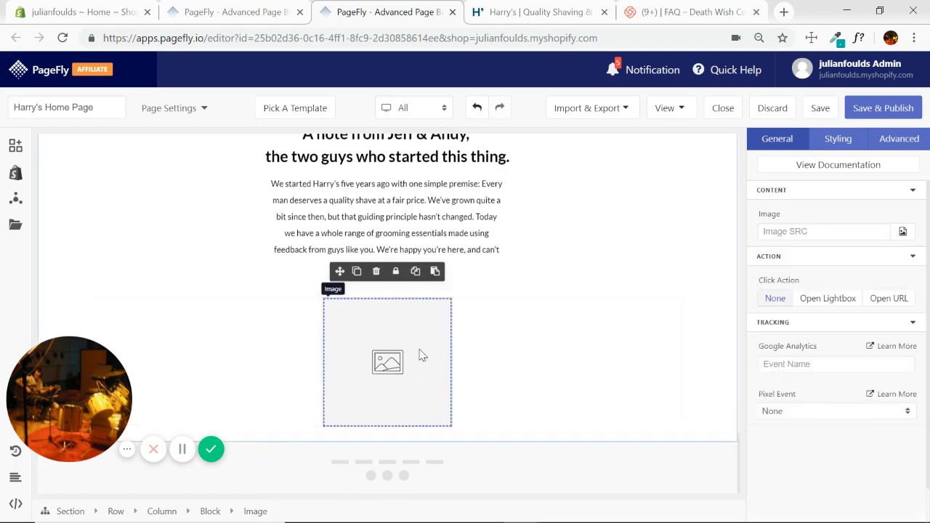
{"action": "left_click", "coordinate": [903, 233]}
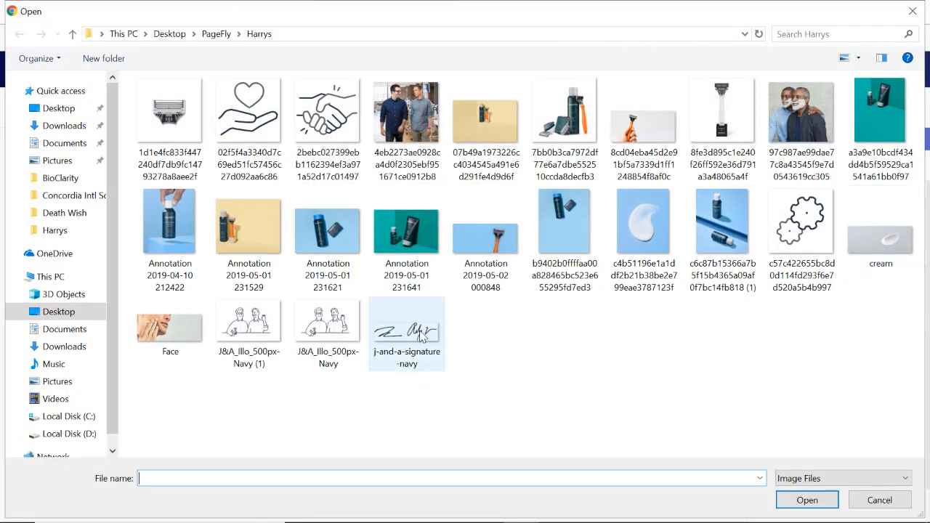
{"action": "double_click", "coordinate": [421, 332]}
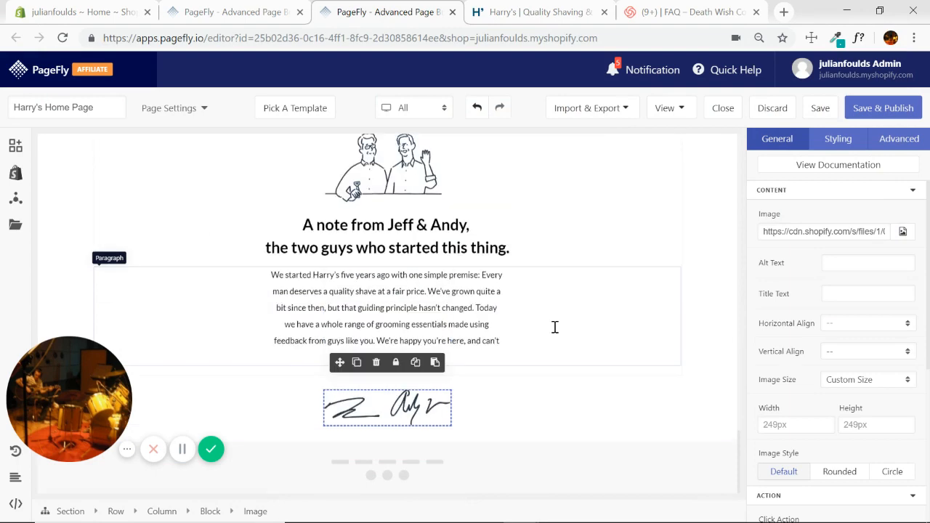
{"action": "left_click", "coordinate": [705, 282]}
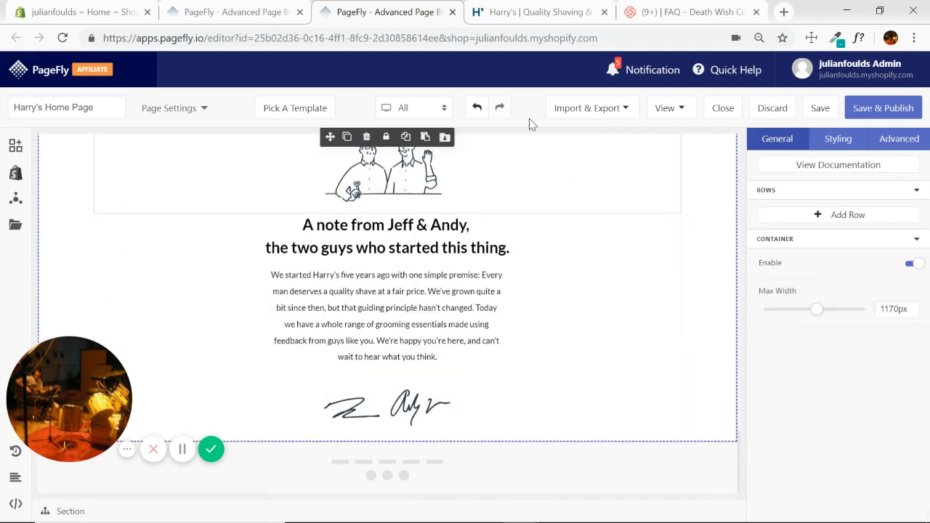
Step: Compare the founders' note signature with the Harry's site and check the image settings of the signature and illustration
{"action": "left_click", "coordinate": [532, 14]}
{"action": "scroll", "coordinate": [618, 284], "scroll_direction": "down", "scroll_amount": 4}
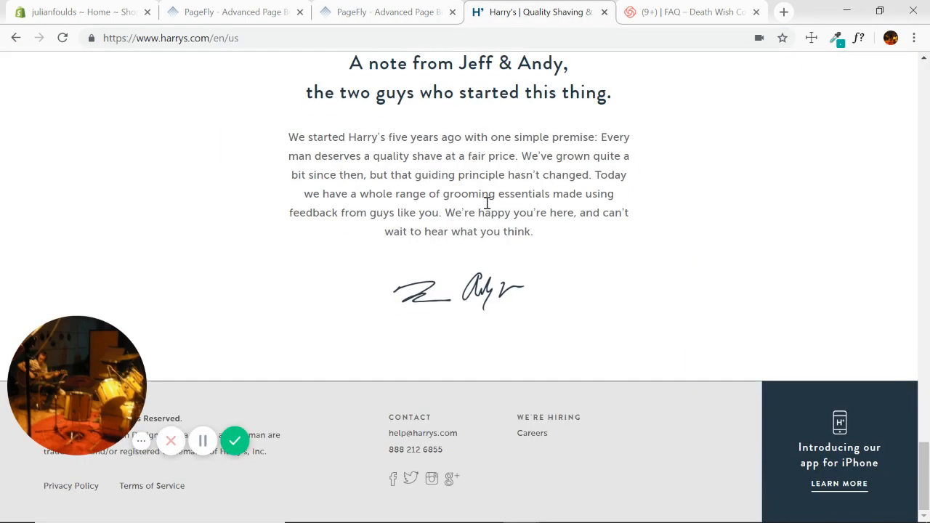
{"action": "scroll", "coordinate": [487, 203], "scroll_direction": "up", "scroll_amount": 2}
{"action": "left_click", "coordinate": [381, 12]}
{"action": "left_click", "coordinate": [416, 424]}
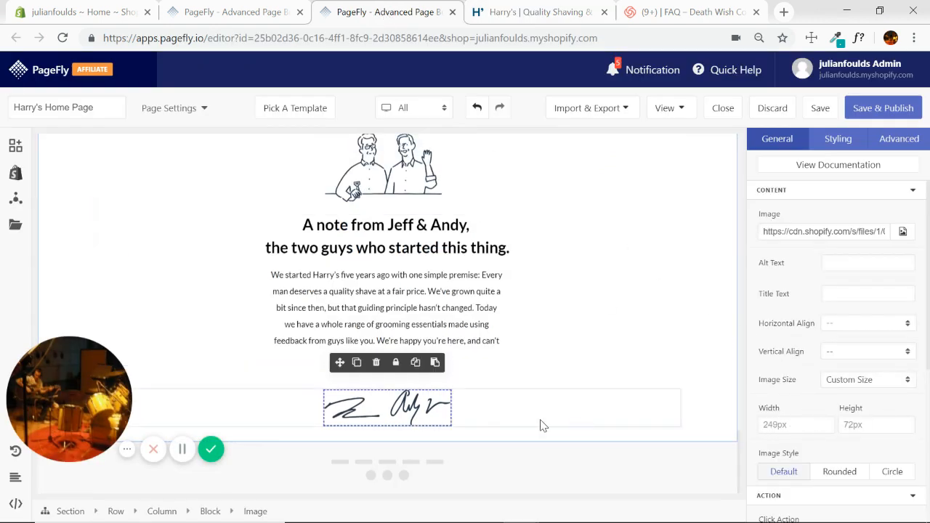
{"action": "left_click", "coordinate": [387, 171]}
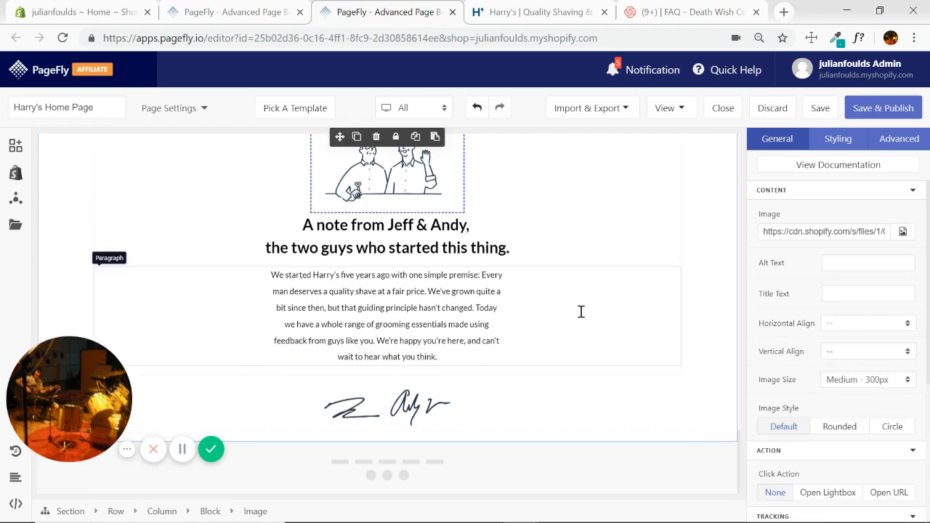
Step: Review the page layout from the hero banner through the three brand values and Shave section to the Shower and Face Care columns
{"action": "scroll", "coordinate": [703, 328], "scroll_direction": "up", "scroll_amount": 15}
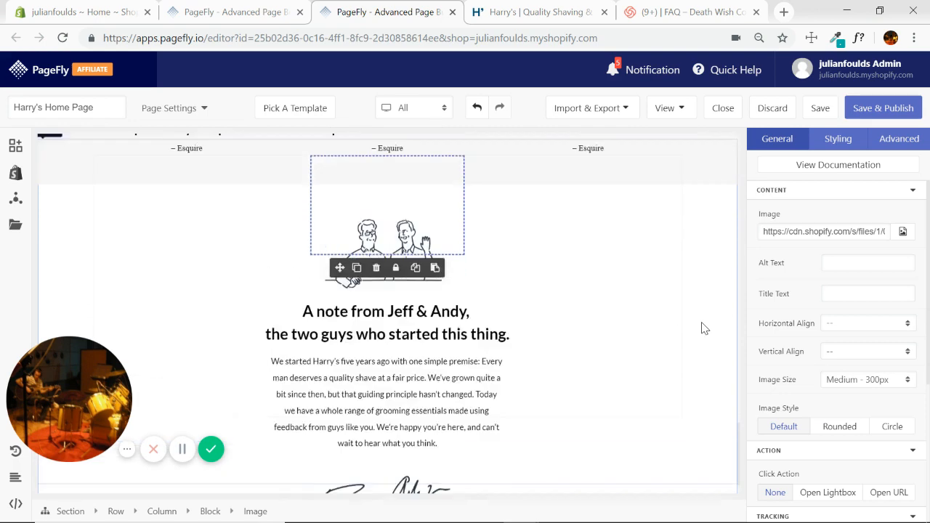
{"action": "scroll", "coordinate": [703, 306], "scroll_direction": "up", "scroll_amount": 2}
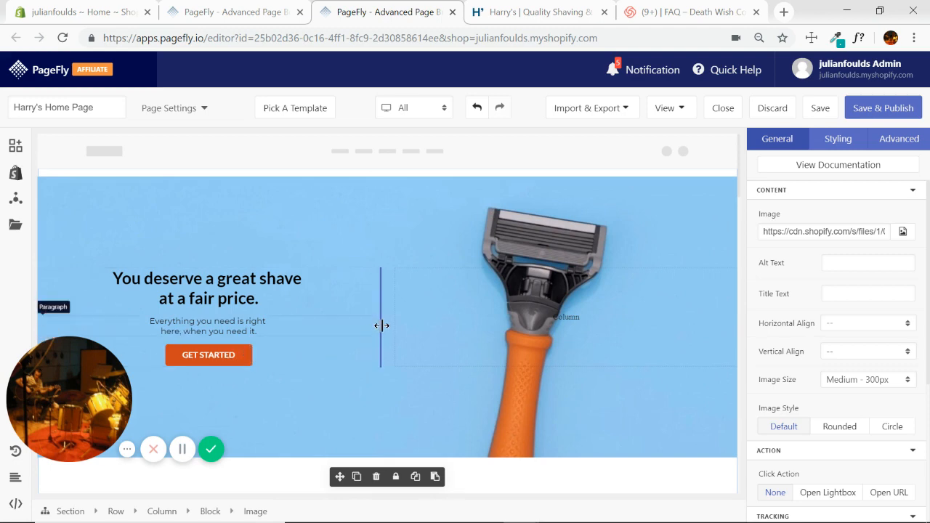
{"action": "scroll", "coordinate": [397, 308], "scroll_direction": "down", "scroll_amount": 4}
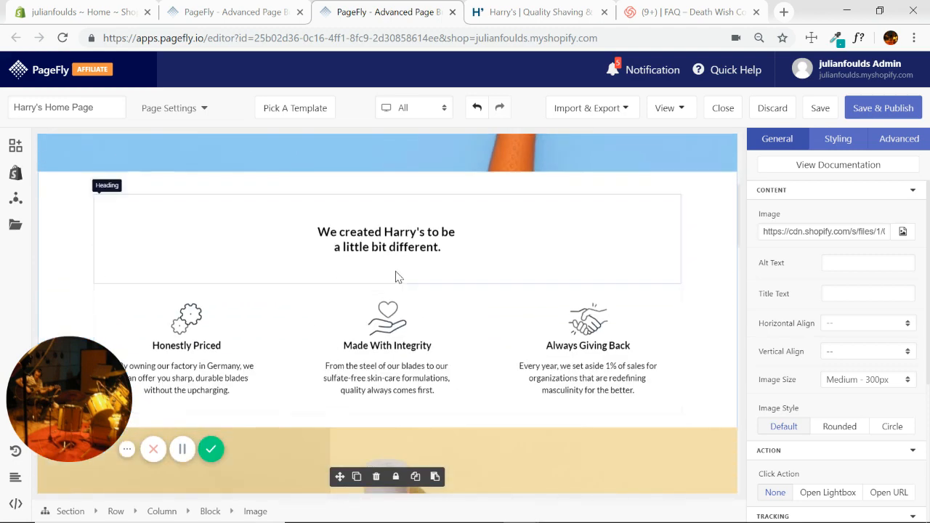
{"action": "scroll", "coordinate": [349, 320], "scroll_direction": "down", "scroll_amount": 2}
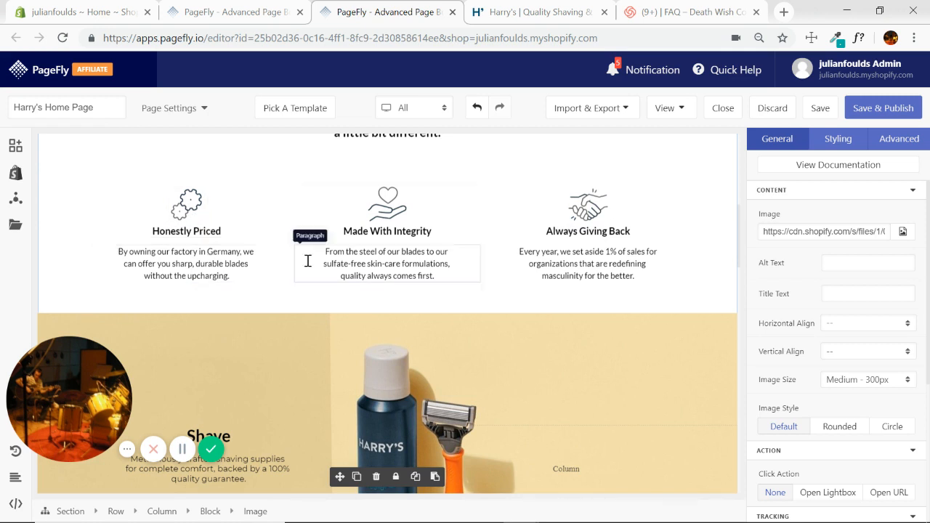
{"action": "scroll", "coordinate": [307, 259], "scroll_direction": "down", "scroll_amount": 2}
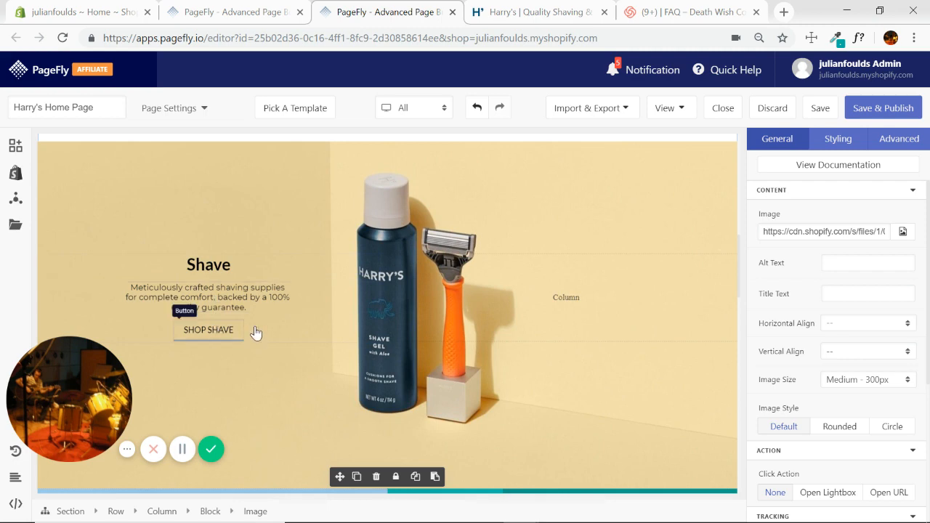
{"action": "scroll", "coordinate": [312, 284], "scroll_direction": "down", "scroll_amount": 4}
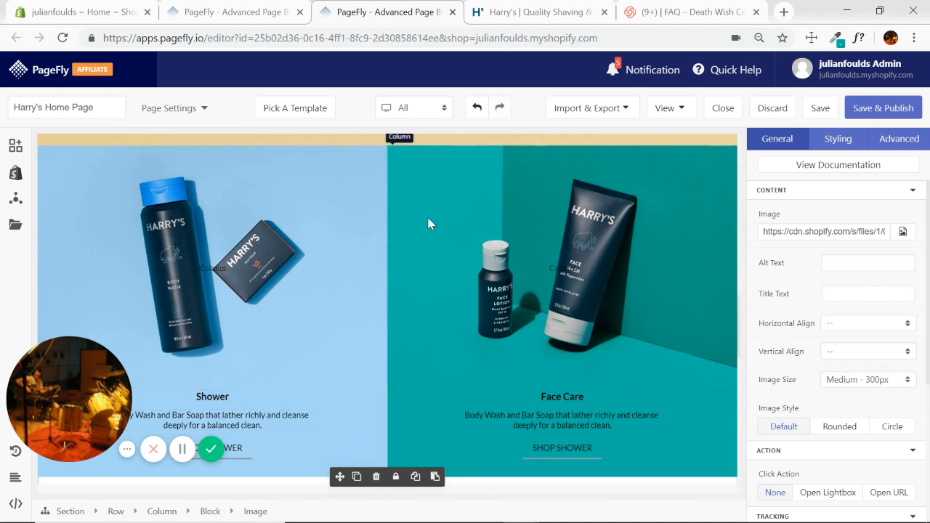
Step: Inspect the general settings of the Shower image column, its enclosing section and the row, including container and gutter options
{"action": "left_click", "coordinate": [361, 254]}
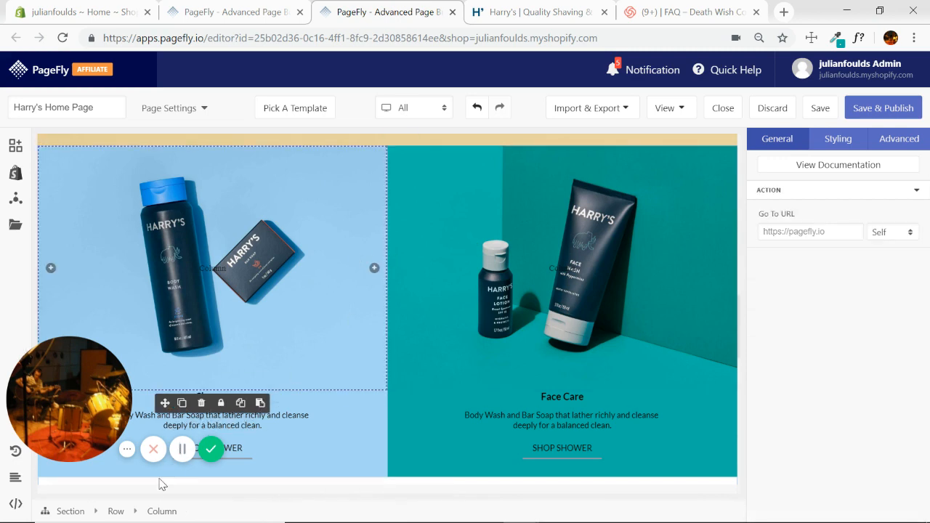
{"action": "left_click", "coordinate": [75, 512]}
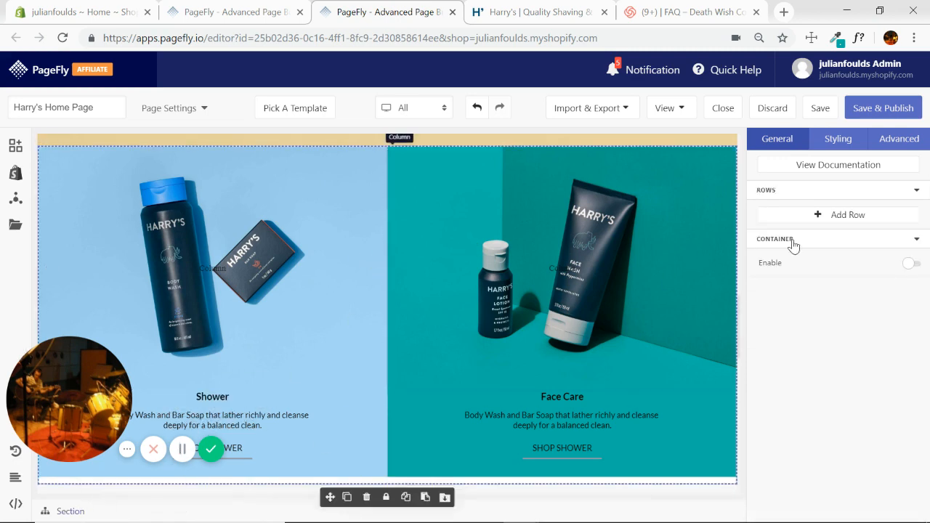
{"action": "left_click", "coordinate": [339, 338]}
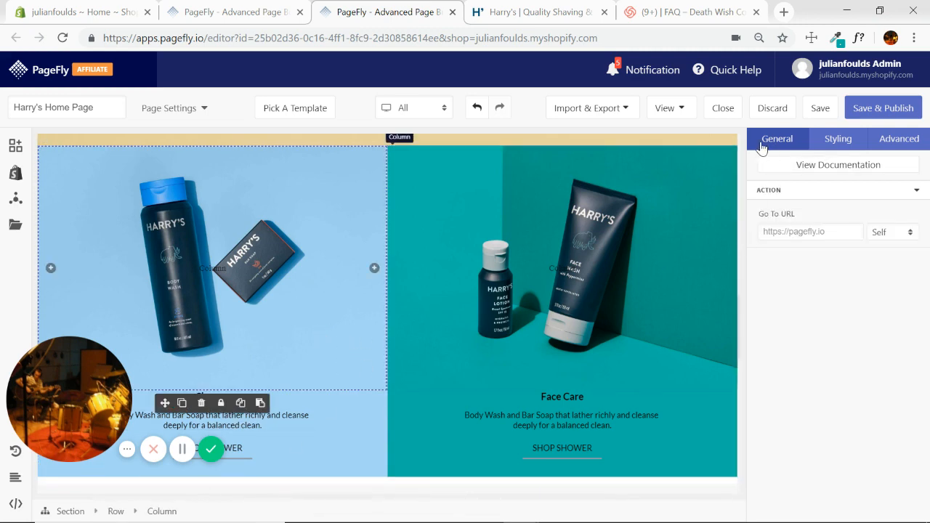
{"action": "scroll", "coordinate": [404, 298], "scroll_direction": "up", "scroll_amount": 2}
{"action": "left_click", "coordinate": [653, 180]}
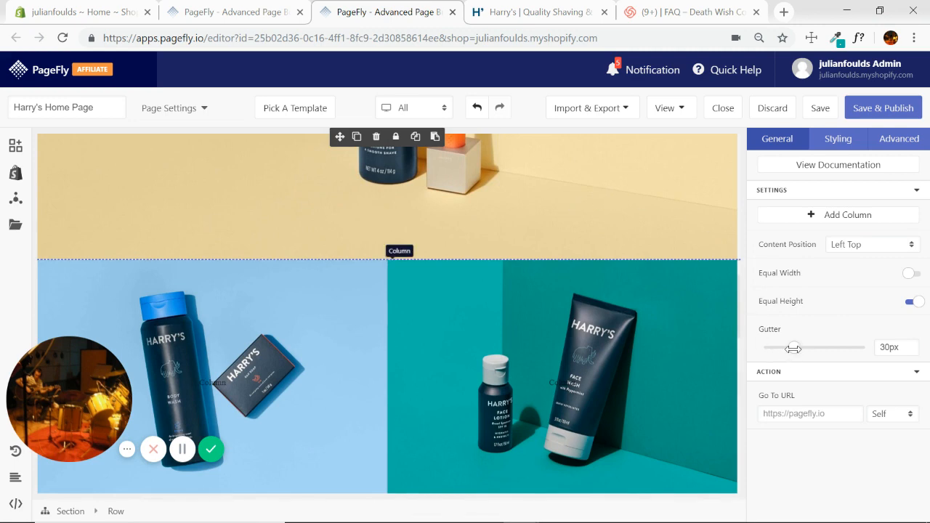
{"action": "scroll", "coordinate": [378, 335], "scroll_direction": "down", "scroll_amount": 3}
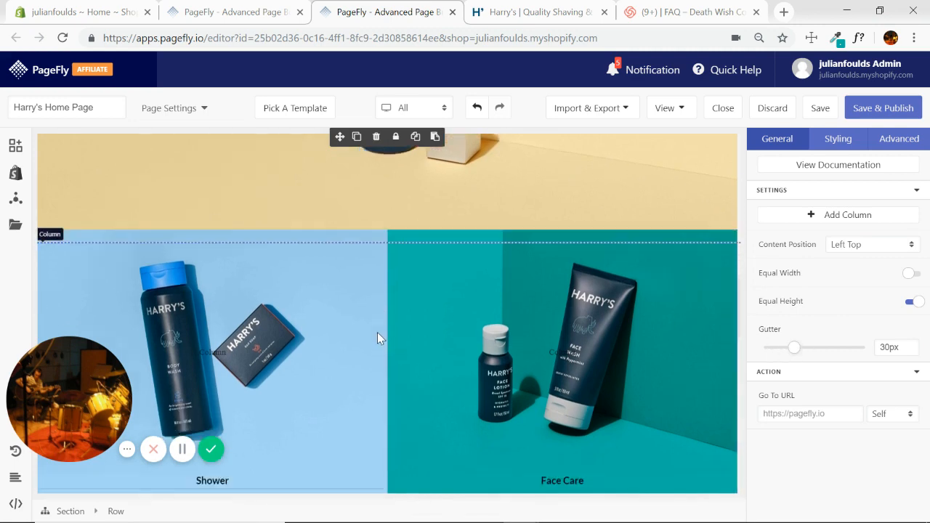
{"action": "scroll", "coordinate": [174, 298], "scroll_direction": "up", "scroll_amount": 2}
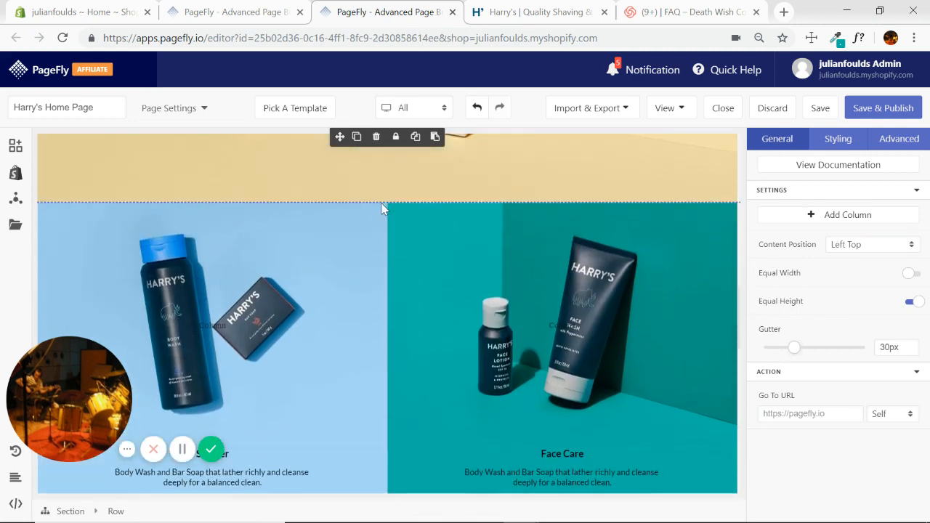
Step: Review the rest of the page from the Shower and Face Care text through Featured Products and press quotes to the founders' note
{"action": "scroll", "coordinate": [414, 380], "scroll_direction": "down", "scroll_amount": 3}
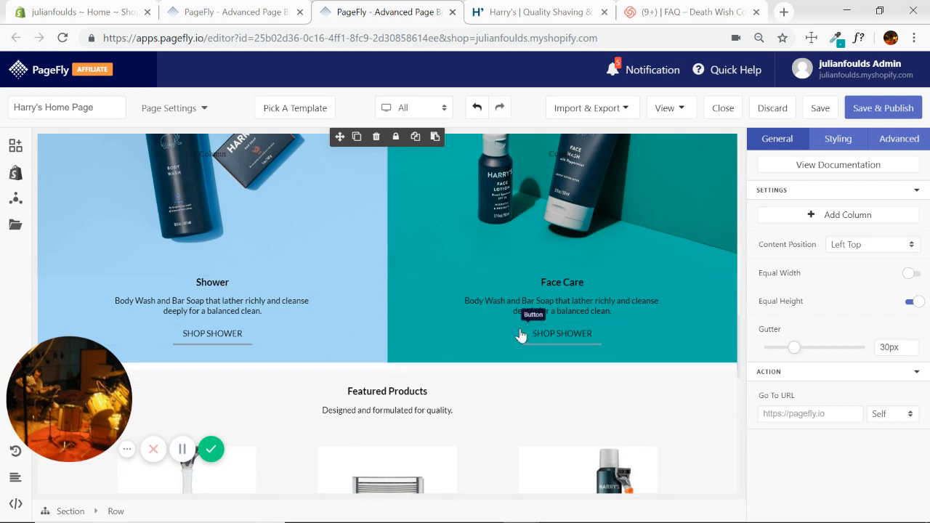
{"action": "scroll", "coordinate": [499, 279], "scroll_direction": "down", "scroll_amount": 3}
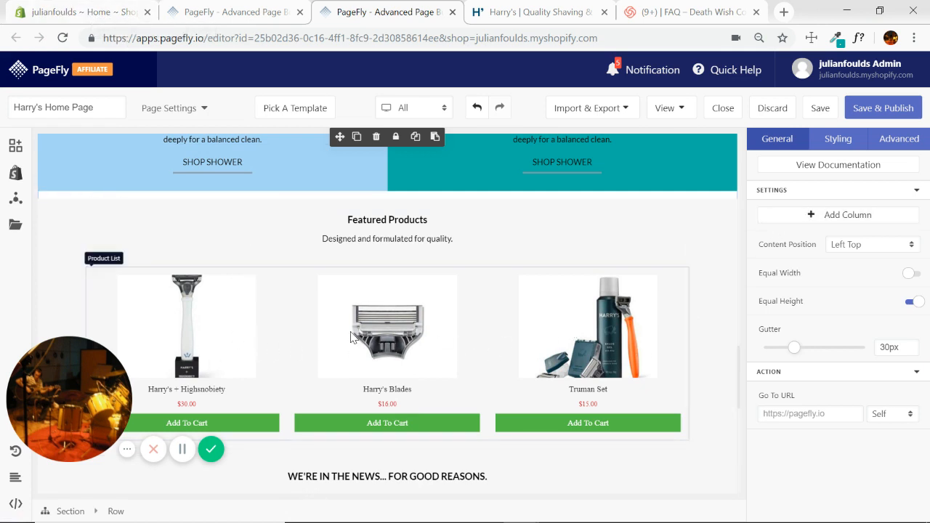
{"action": "scroll", "coordinate": [677, 309], "scroll_direction": "down", "scroll_amount": 4}
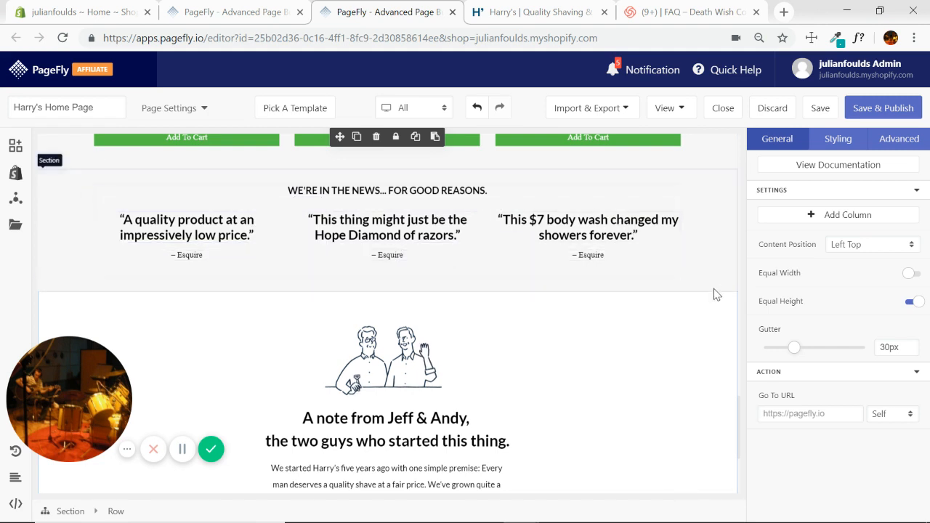
{"action": "scroll", "coordinate": [717, 295], "scroll_direction": "down", "scroll_amount": 3}
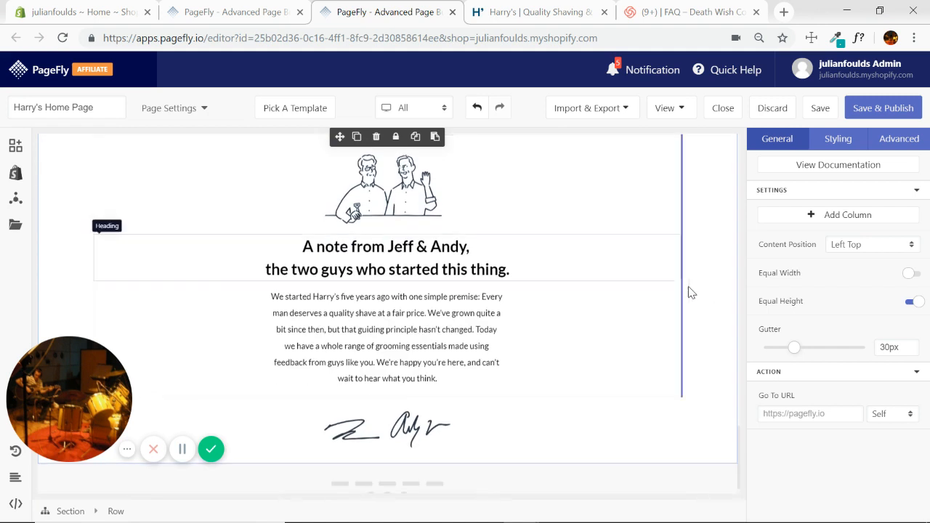
{"action": "scroll", "coordinate": [689, 287], "scroll_direction": "up", "scroll_amount": 2}
{"action": "scroll", "coordinate": [696, 295], "scroll_direction": "down", "scroll_amount": 2}
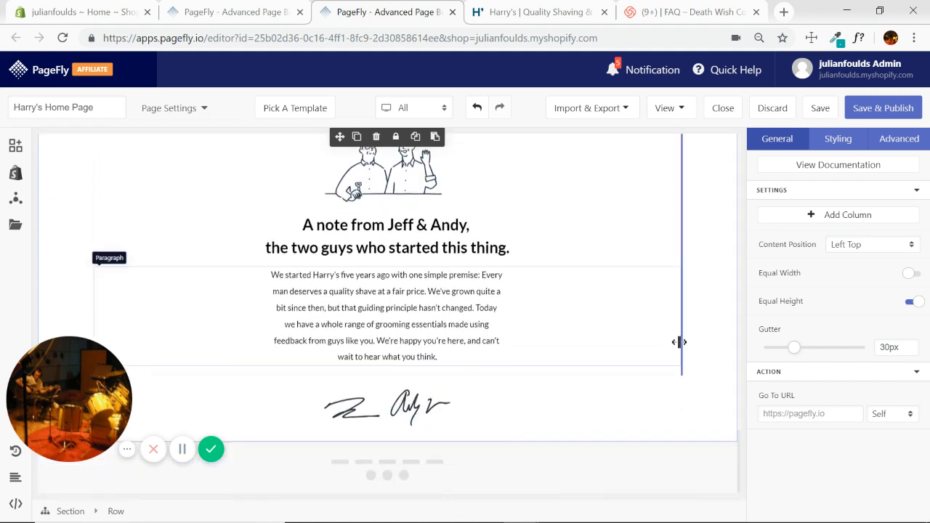
{"action": "scroll", "coordinate": [678, 338], "scroll_direction": "up", "scroll_amount": 2}
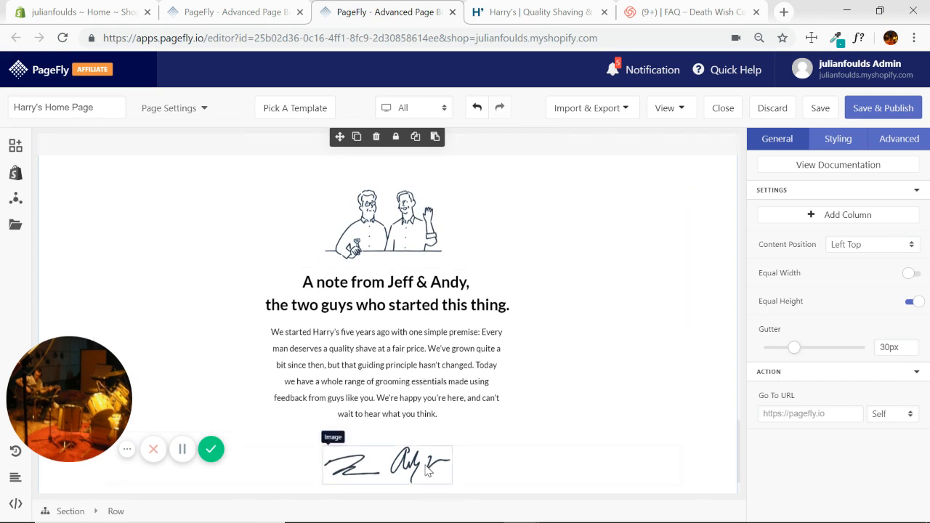
Step: Save and publish the Harry's Home Page, and open its live version in the store
{"action": "left_click", "coordinate": [882, 108]}
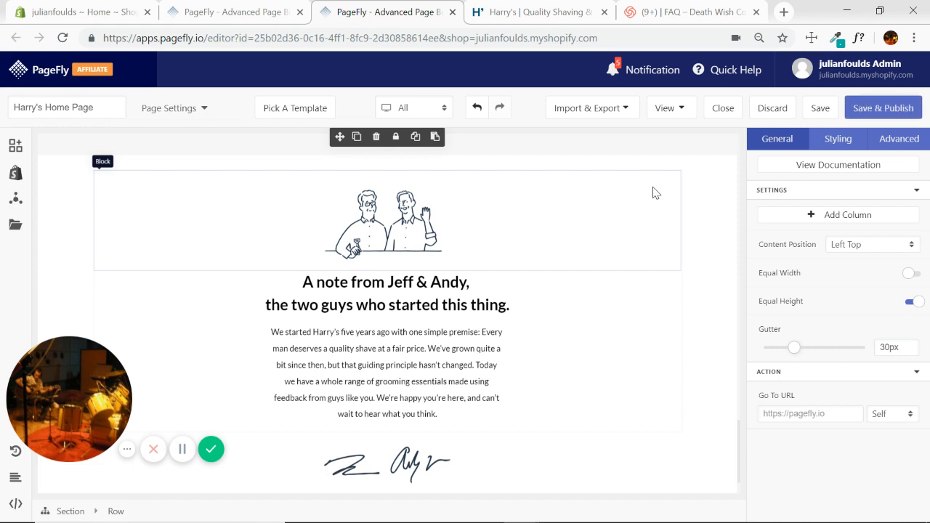
{"action": "left_click", "coordinate": [679, 109]}
{"action": "left_click", "coordinate": [672, 162]}
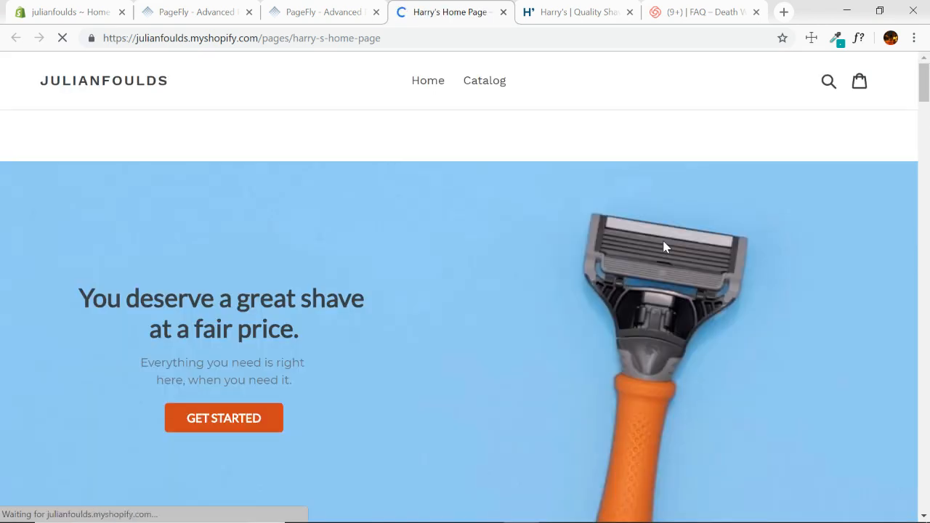
Step: Review the live page from the hero banner through the brand values and Shave section to the Shower and Face Care columns
{"action": "scroll", "coordinate": [803, 261], "scroll_direction": "down", "scroll_amount": 1}
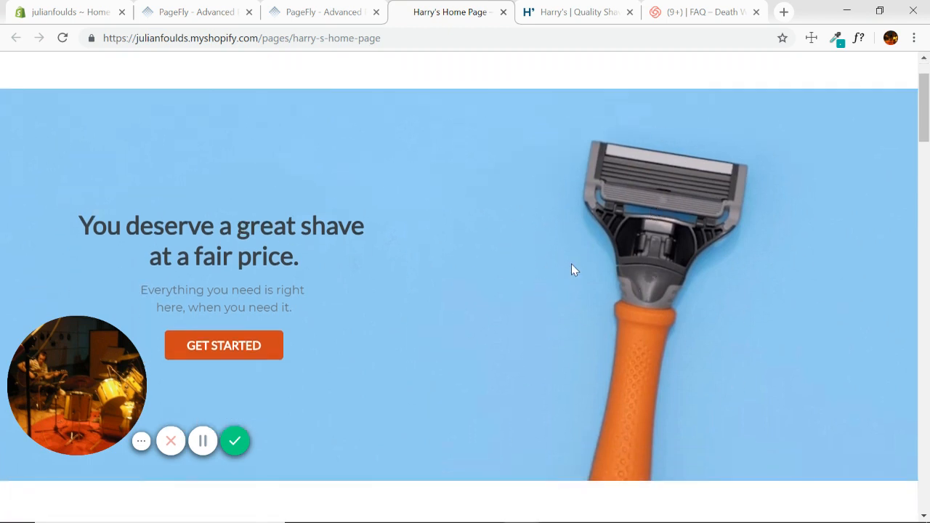
{"action": "scroll", "coordinate": [572, 270], "scroll_direction": "down", "scroll_amount": 5}
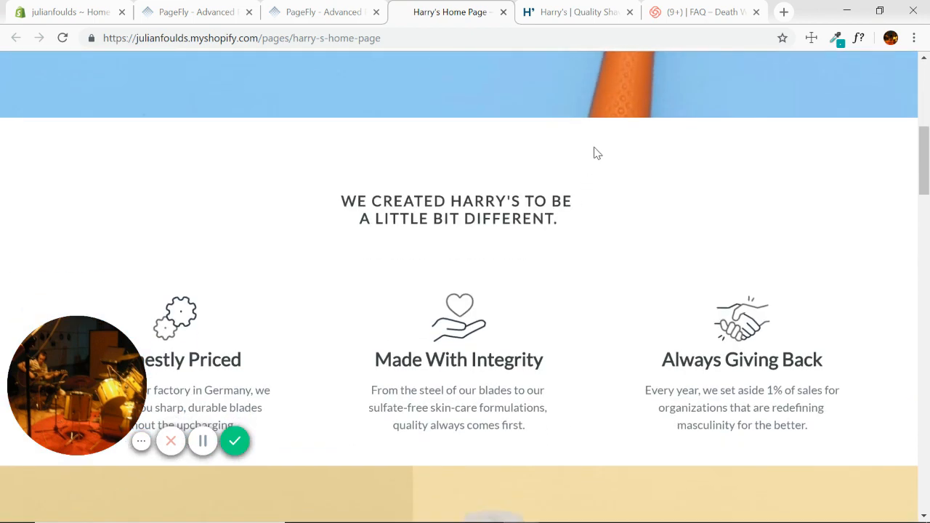
{"action": "scroll", "coordinate": [596, 152], "scroll_direction": "down", "scroll_amount": 7}
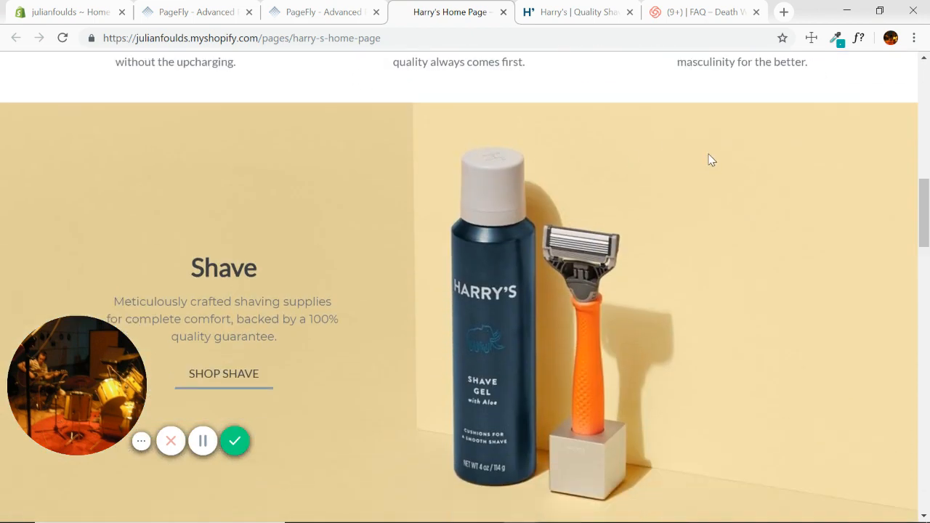
{"action": "scroll", "coordinate": [709, 149], "scroll_direction": "up", "scroll_amount": 2}
{"action": "scroll", "coordinate": [703, 142], "scroll_direction": "down", "scroll_amount": 7}
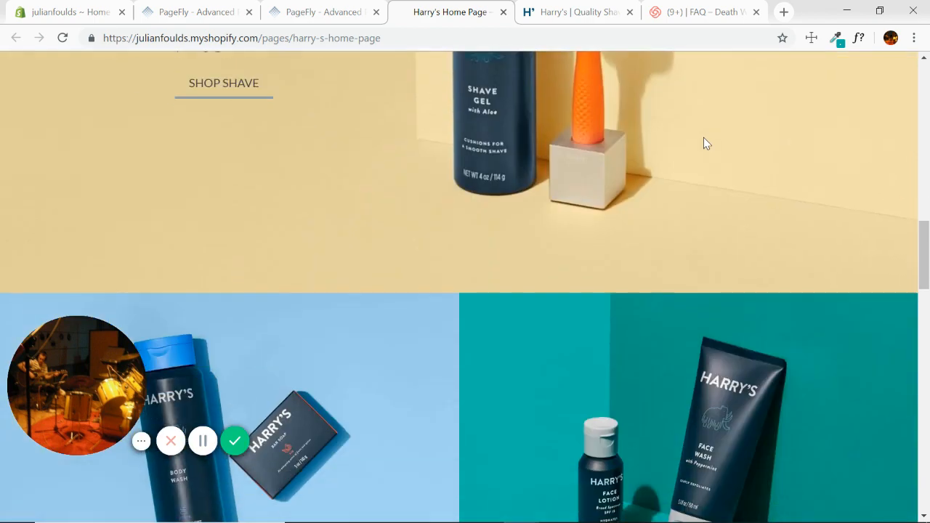
{"action": "scroll", "coordinate": [704, 139], "scroll_direction": "down", "scroll_amount": 2}
{"action": "scroll", "coordinate": [516, 206], "scroll_direction": "up", "scroll_amount": 3}
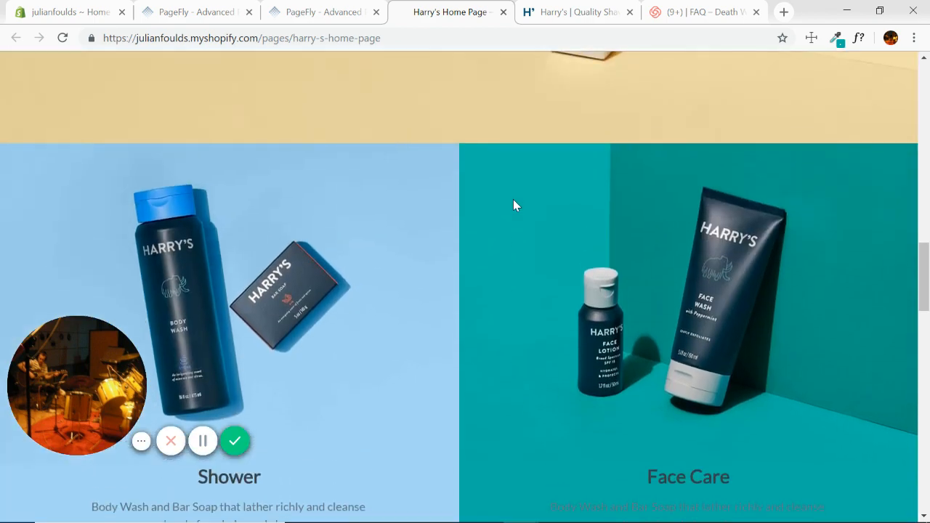
{"action": "scroll", "coordinate": [515, 205], "scroll_direction": "down", "scroll_amount": 6}
{"action": "scroll", "coordinate": [513, 205], "scroll_direction": "down", "scroll_amount": 5}
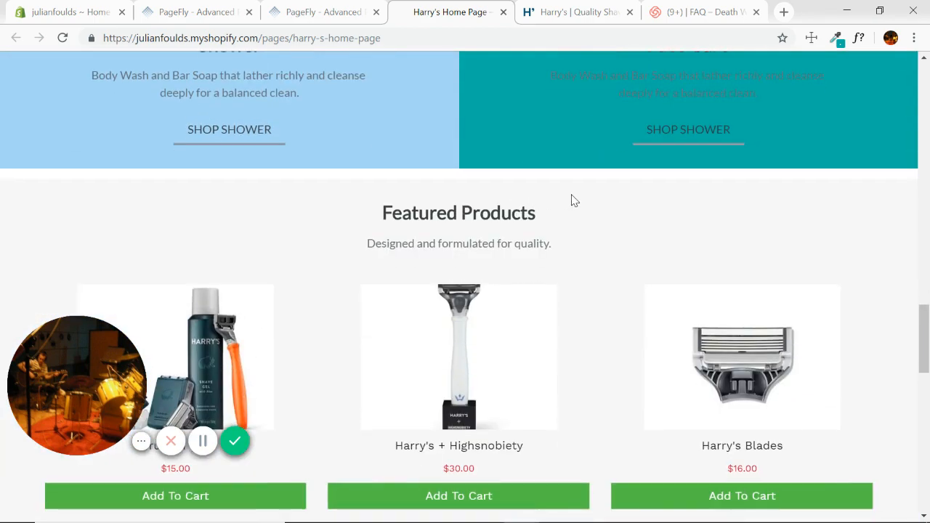
Step: Check the rest of the live page, from Featured Products through the press quotes to the founders' note
{"action": "scroll", "coordinate": [601, 196], "scroll_direction": "down", "scroll_amount": 2}
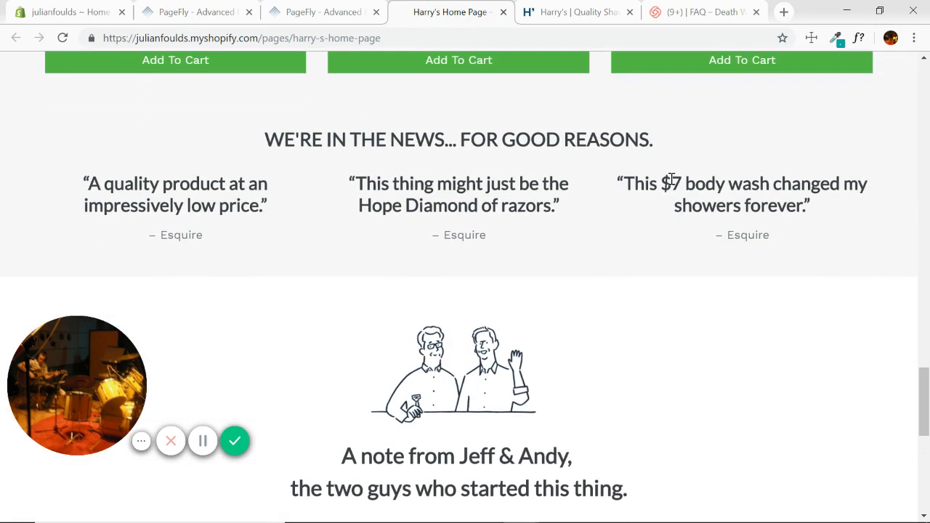
{"action": "scroll", "coordinate": [463, 245], "scroll_direction": "up", "scroll_amount": 1}
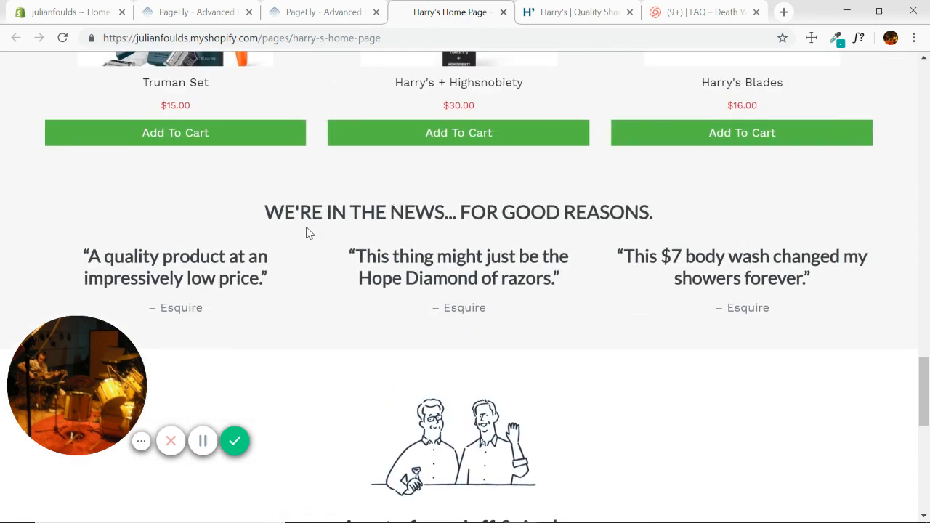
{"action": "left_click_drag", "start_coordinate": [327, 213], "coordinate": [711, 333]}
{"action": "left_click", "coordinate": [617, 291]}
{"action": "scroll", "coordinate": [660, 310], "scroll_direction": "down", "scroll_amount": 3}
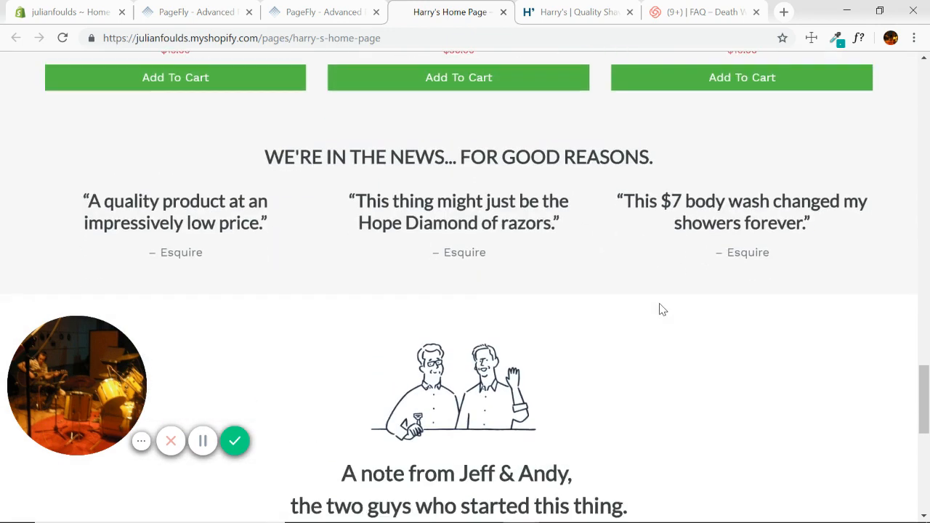
{"action": "scroll", "coordinate": [702, 269], "scroll_direction": "down", "scroll_amount": 4}
{"action": "scroll", "coordinate": [588, 281], "scroll_direction": "up", "scroll_amount": 6}
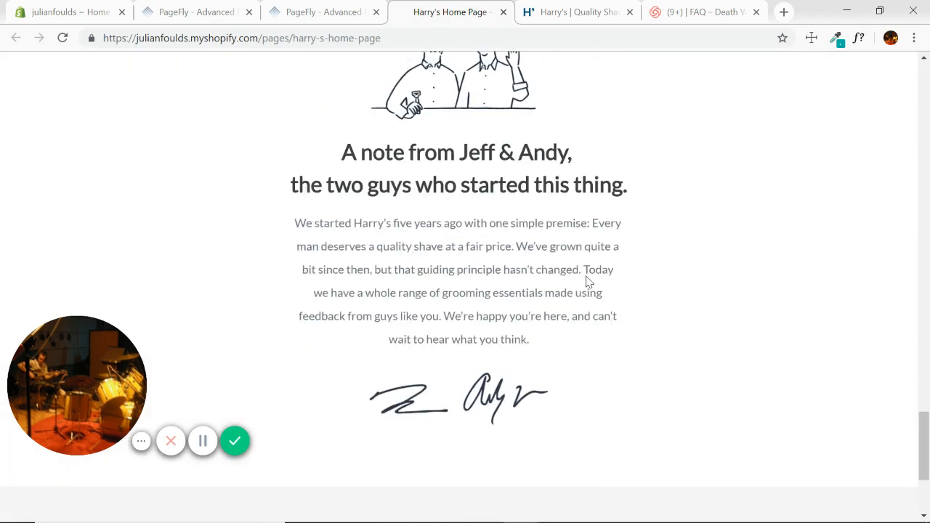
{"action": "scroll", "coordinate": [649, 296], "scroll_direction": "up", "scroll_amount": 20}
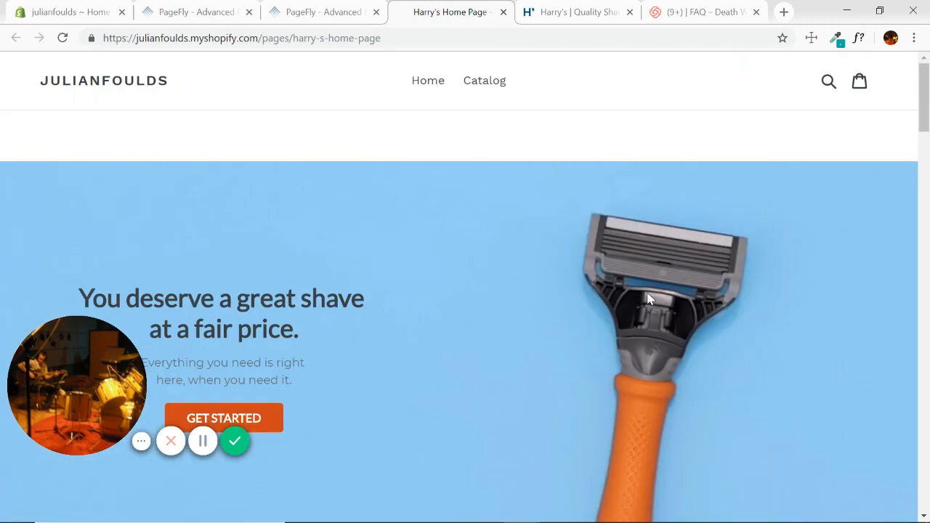
Step: Switch to the original Harry's site and examine it from the hero banner to the Shower and Face Care columns for comparison
{"action": "left_click", "coordinate": [548, 20]}
{"action": "scroll", "coordinate": [647, 282], "scroll_direction": "up", "scroll_amount": 10}
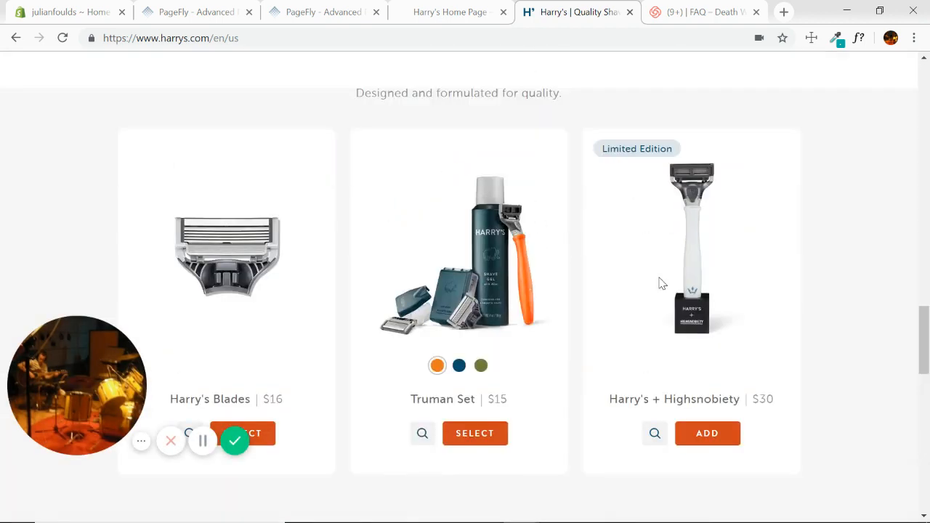
{"action": "scroll", "coordinate": [662, 283], "scroll_direction": "up", "scroll_amount": 5}
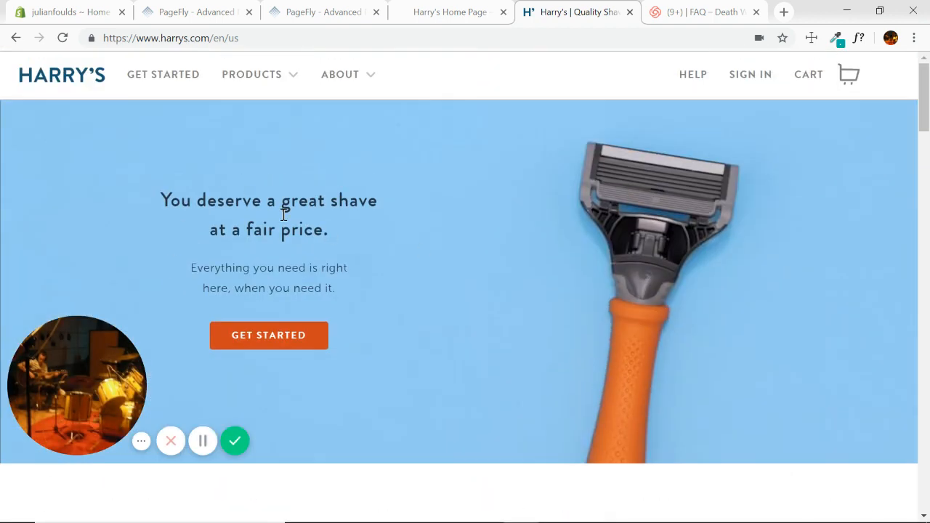
{"action": "scroll", "coordinate": [436, 211], "scroll_direction": "down", "scroll_amount": 4}
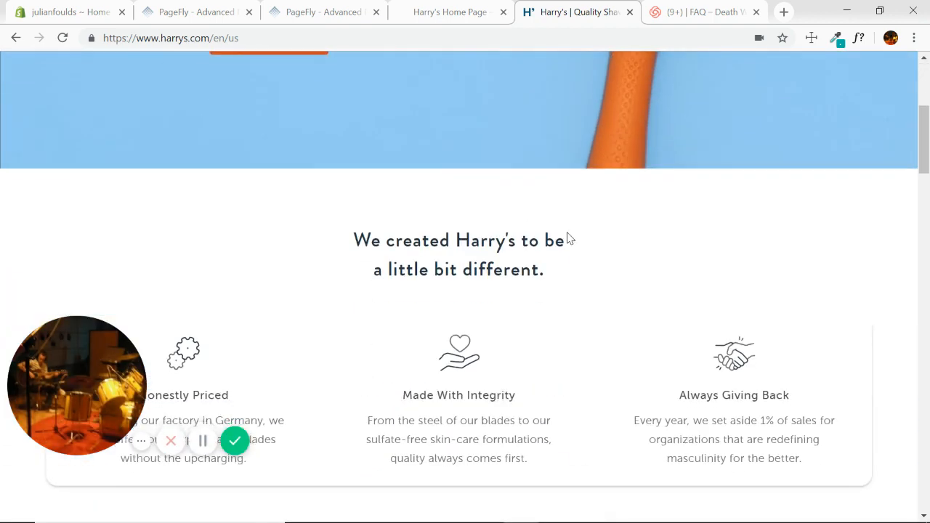
{"action": "scroll", "coordinate": [574, 239], "scroll_direction": "down", "scroll_amount": 2}
{"action": "scroll", "coordinate": [593, 237], "scroll_direction": "down", "scroll_amount": 10}
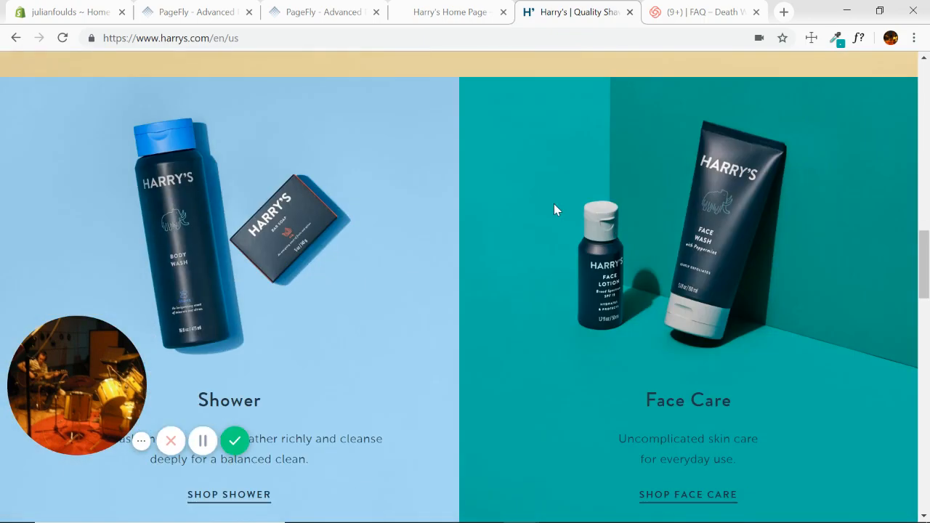
{"action": "scroll", "coordinate": [541, 205], "scroll_direction": "up", "scroll_amount": 8}
{"action": "scroll", "coordinate": [613, 225], "scroll_direction": "down", "scroll_amount": 14}
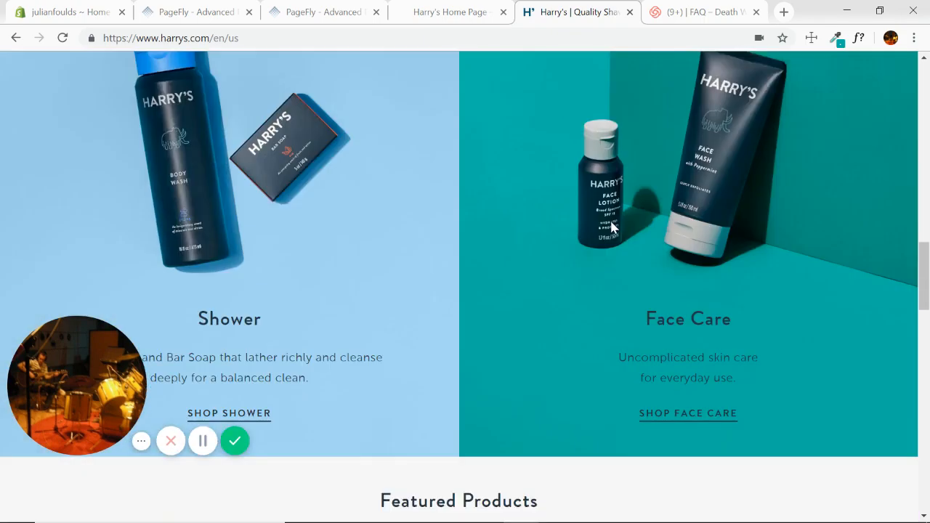
Step: Examine the original site's Featured Products, press quotes, founders' note and footer
{"action": "scroll", "coordinate": [573, 234], "scroll_direction": "down", "scroll_amount": 7}
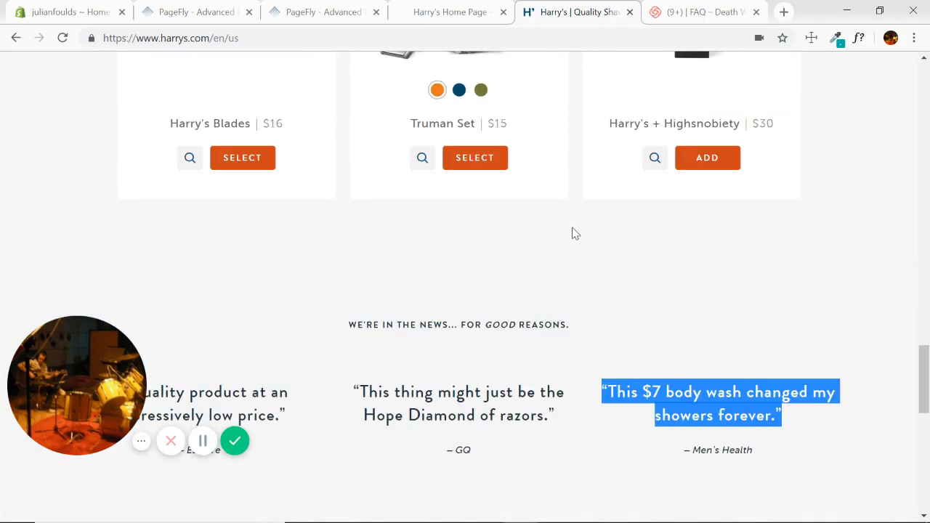
{"action": "scroll", "coordinate": [625, 277], "scroll_direction": "down", "scroll_amount": 3}
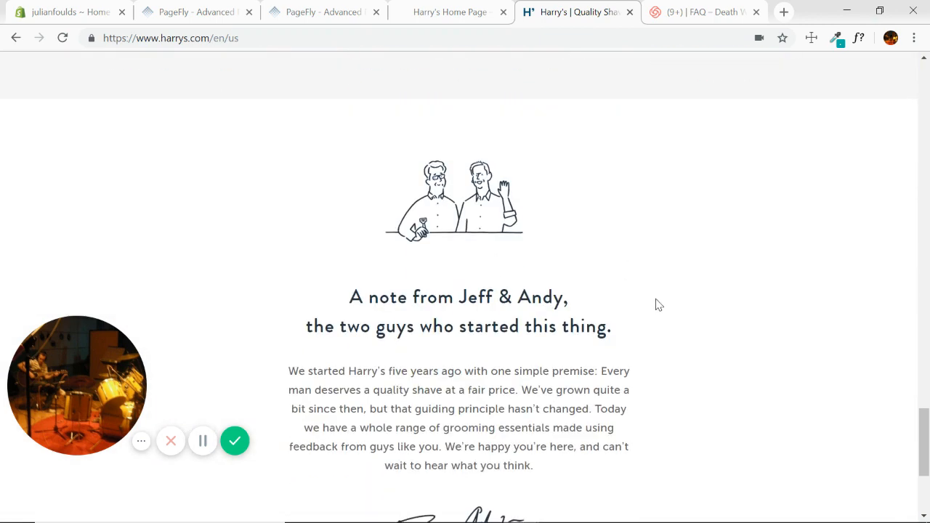
{"action": "scroll", "coordinate": [712, 240], "scroll_direction": "down", "scroll_amount": 2}
{"action": "scroll", "coordinate": [691, 255], "scroll_direction": "up", "scroll_amount": 1}
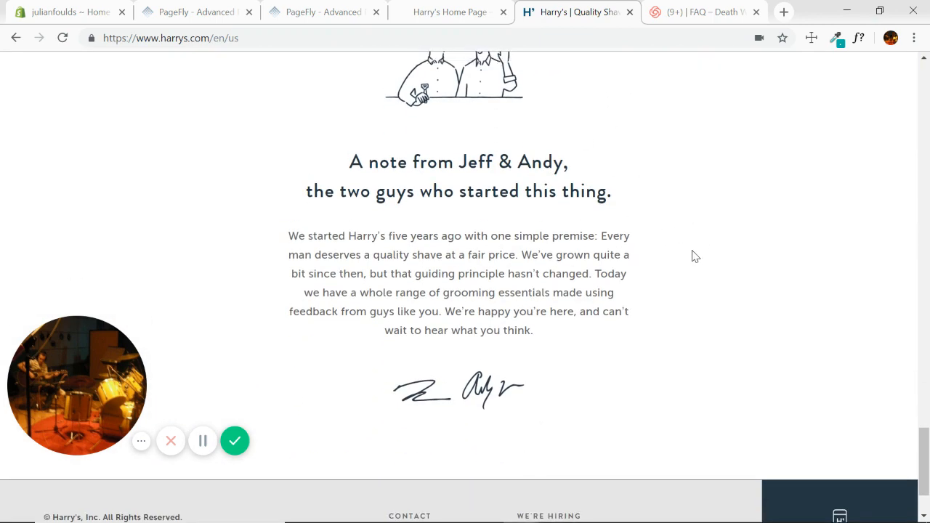
{"action": "scroll", "coordinate": [638, 314], "scroll_direction": "down", "scroll_amount": 2}
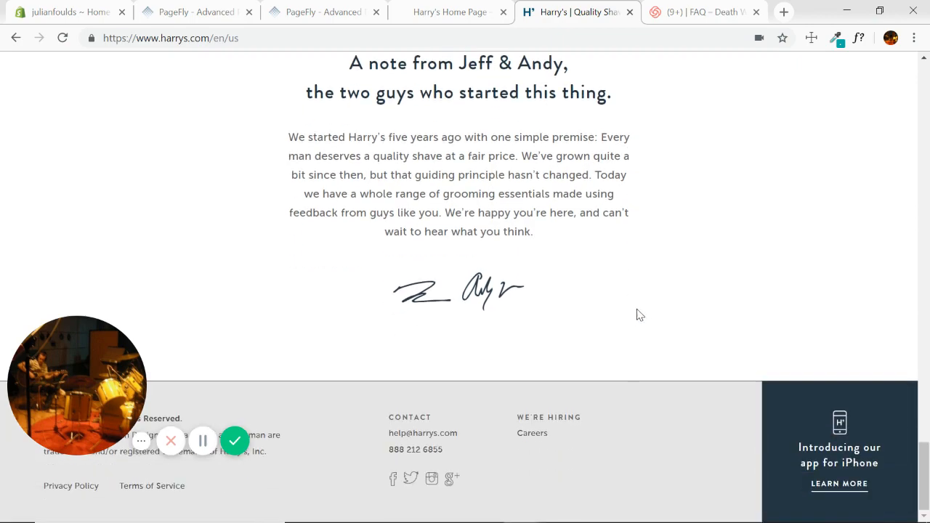
{"action": "scroll", "coordinate": [640, 312], "scroll_direction": "up", "scroll_amount": 15}
{"action": "scroll", "coordinate": [644, 311], "scroll_direction": "up", "scroll_amount": 5}
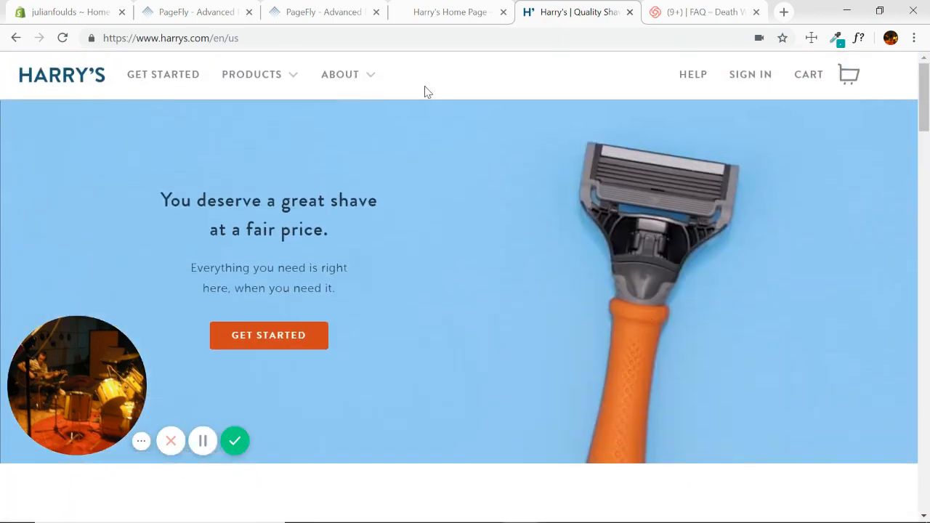
Step: Return to the live recreated page and compare its brand values, Featured Products and press quotes with the original
{"action": "left_click", "coordinate": [450, 12]}
{"action": "scroll", "coordinate": [583, 230], "scroll_direction": "down", "scroll_amount": 4}
{"action": "scroll", "coordinate": [583, 225], "scroll_direction": "down", "scroll_amount": 15}
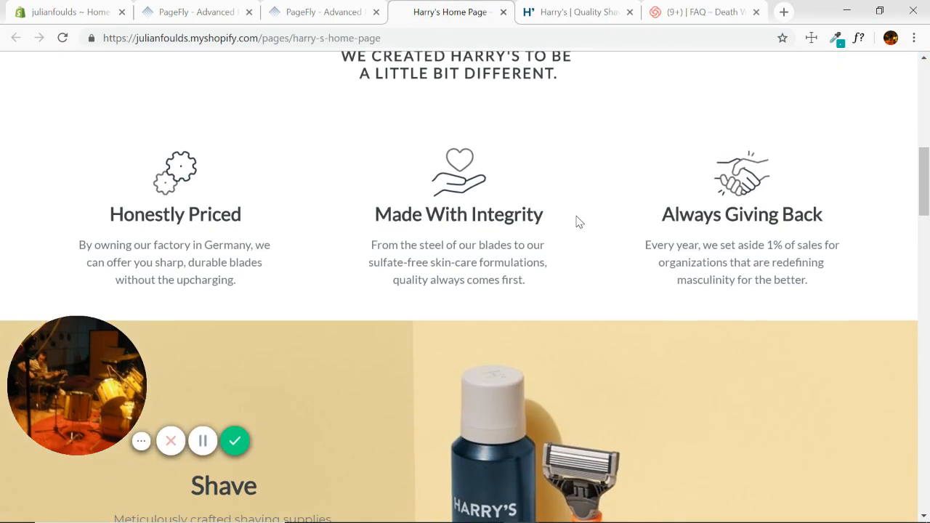
{"action": "scroll", "coordinate": [584, 216], "scroll_direction": "down", "scroll_amount": 4}
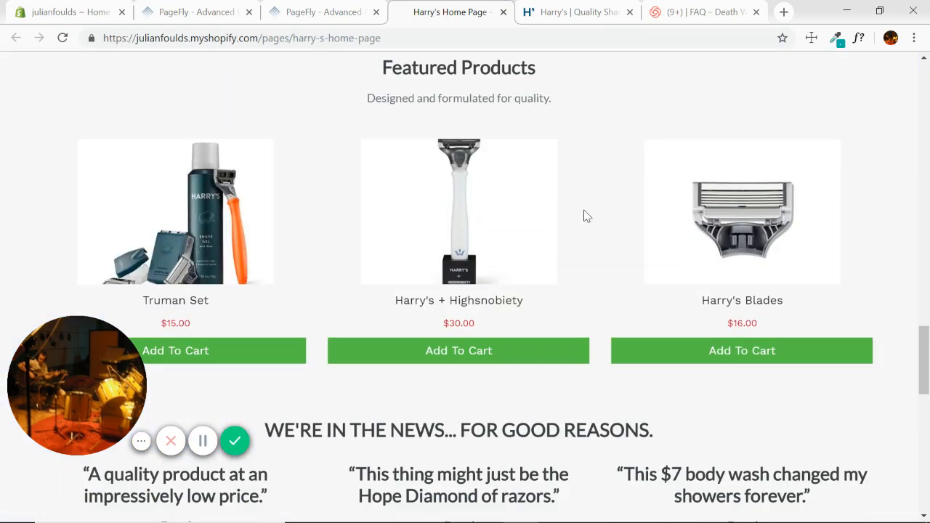
{"action": "scroll", "coordinate": [557, 139], "scroll_direction": "up", "scroll_amount": 1}
{"action": "scroll", "coordinate": [610, 178], "scroll_direction": "down", "scroll_amount": 4}
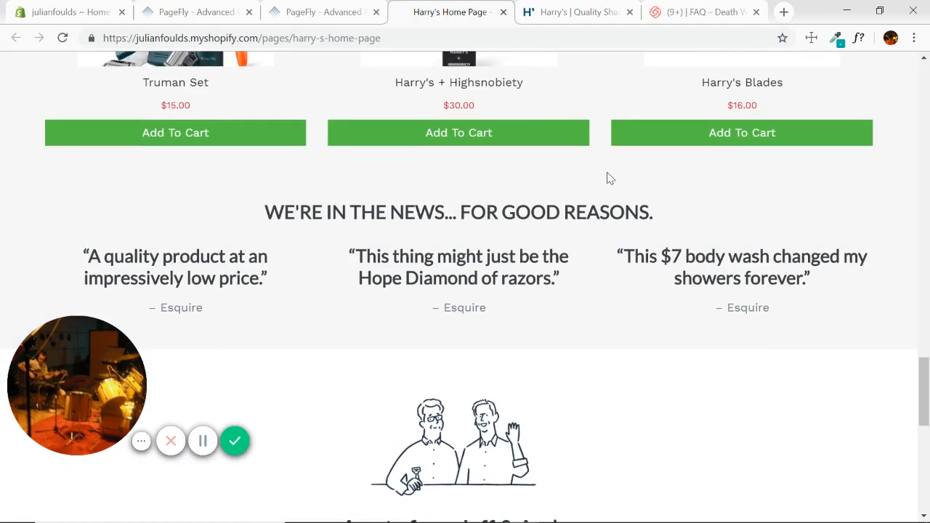
{"action": "scroll", "coordinate": [633, 263], "scroll_direction": "down", "scroll_amount": 6}
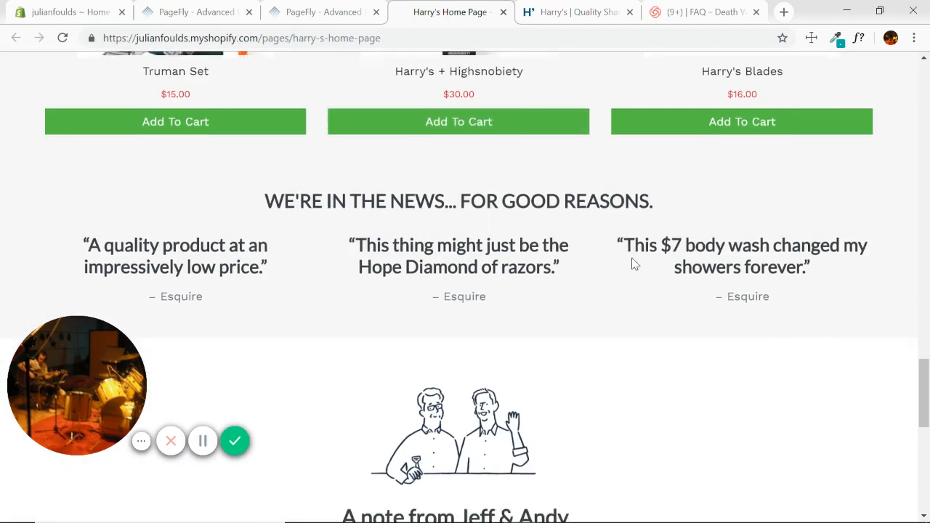
{"action": "scroll", "coordinate": [582, 276], "scroll_direction": "up", "scroll_amount": 5}
{"action": "scroll", "coordinate": [591, 279], "scroll_direction": "up", "scroll_amount": 20}
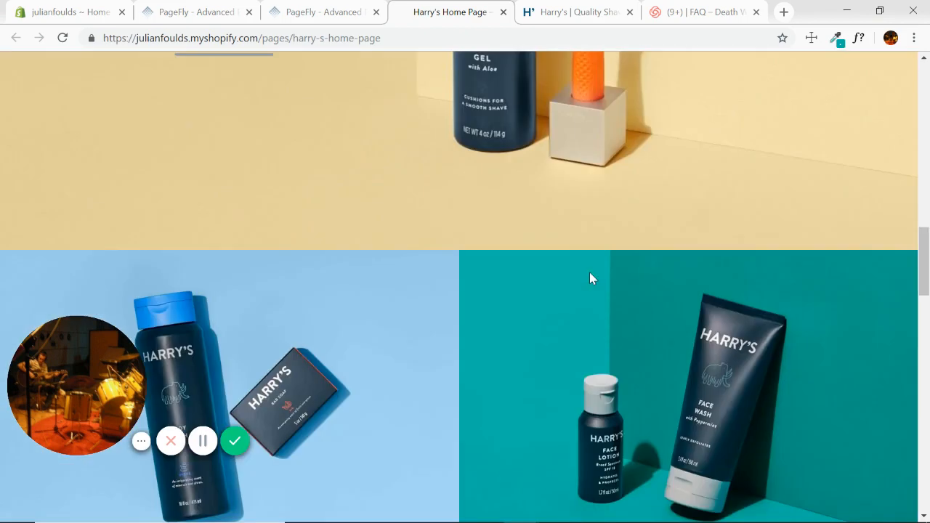